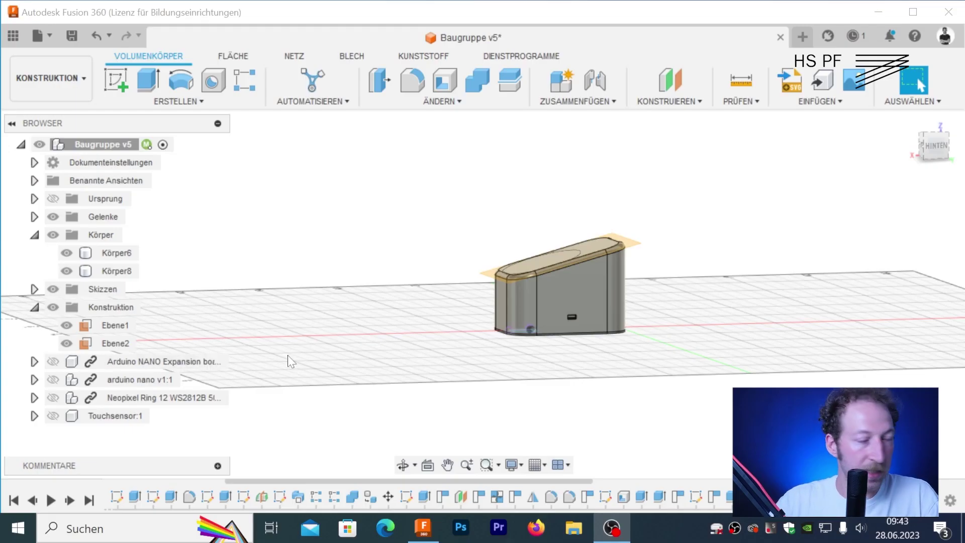
# - Temporarily hide the Körper6 shell to inspect the Körper8 base plate from several angles
pyautogui.scroll(5, 394, 280)
pyautogui.scroll(2, 431, 243)
pyautogui.scroll(-2, 504, 251)
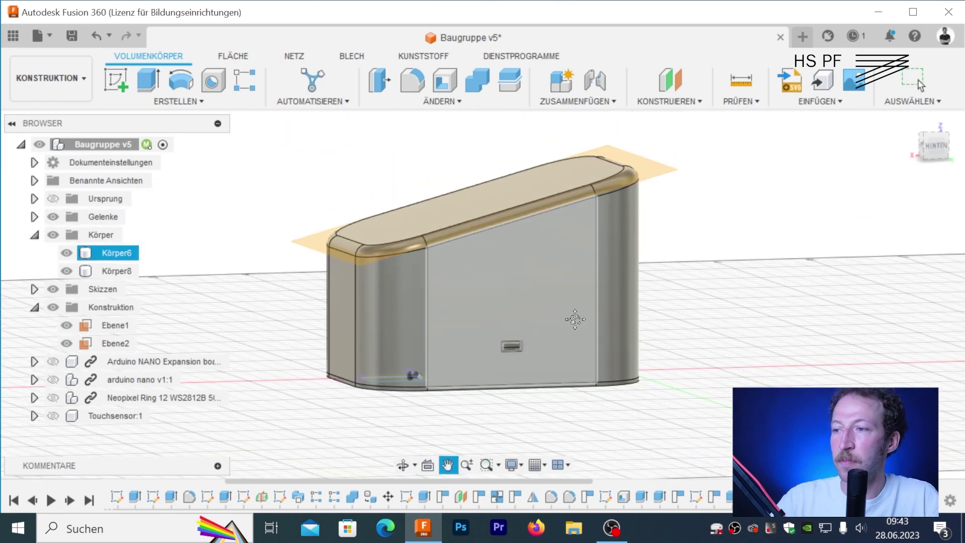
pyautogui.moveTo(575, 319)
pyautogui.keyDown('shift'); pyautogui.mouseDown(button='middle')
pyautogui.moveTo(420, 275)
pyautogui.moveTo(546, 293)
pyautogui.moveTo(511, 270)
pyautogui.mouseUp(button='middle'); pyautogui.keyUp('shift')
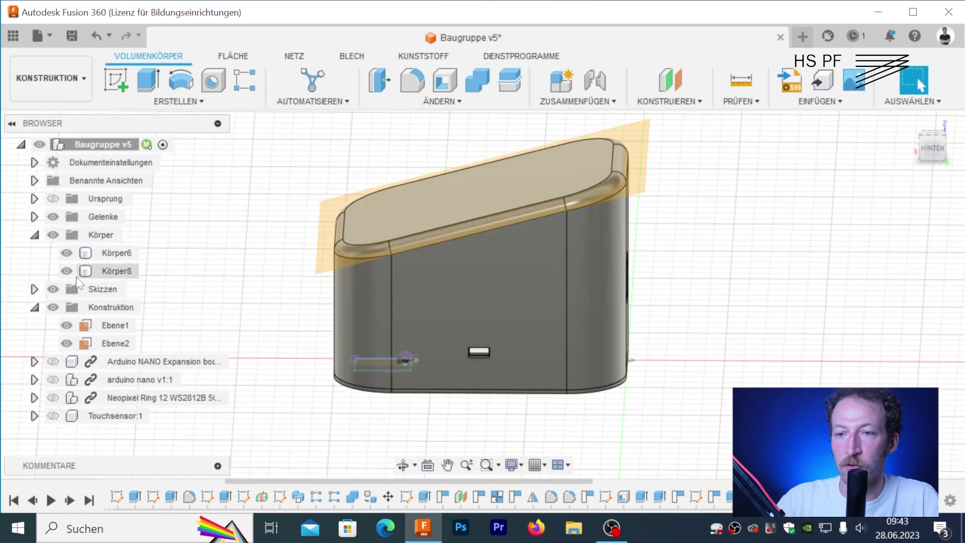
pyautogui.click(67, 253)
pyautogui.keyDown('shift'); pyautogui.moveTo(647, 382); pyautogui.dragTo(659, 364, button='middle'); pyautogui.keyUp('shift')
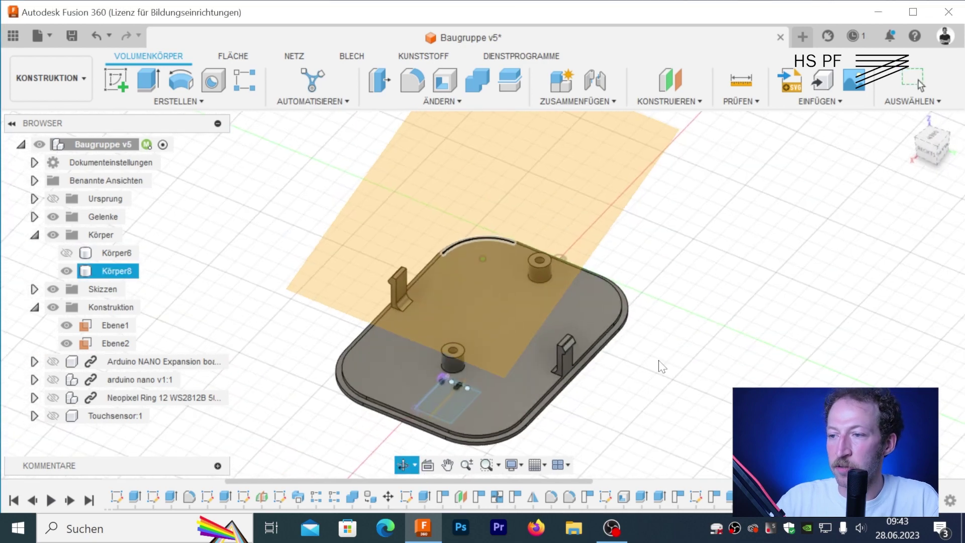
pyautogui.scroll(3, 601, 387)
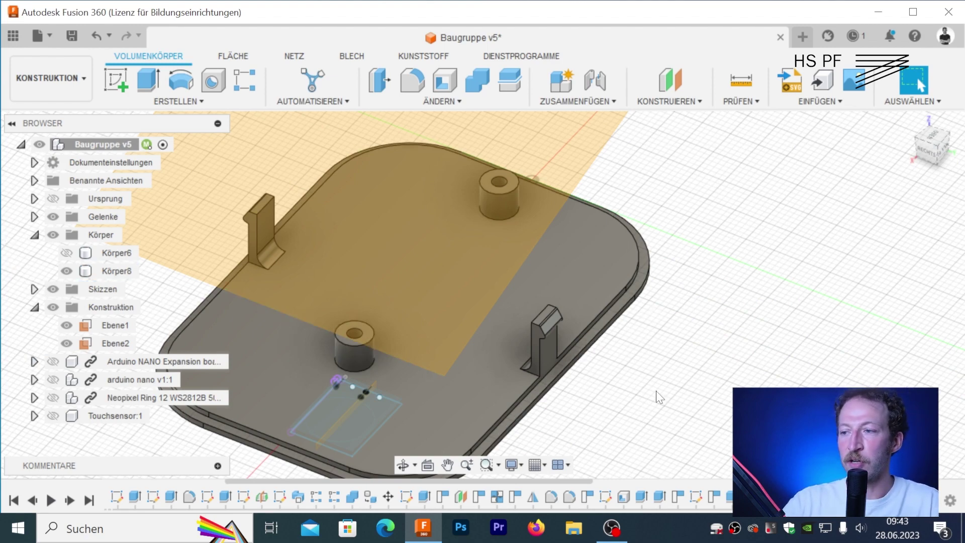
pyautogui.moveTo(656, 390)
pyautogui.keyDown('shift'); pyautogui.mouseDown(button='middle')
pyautogui.moveTo(612, 327)
pyautogui.moveTo(635, 308)
pyautogui.moveTo(600, 302)
pyautogui.moveTo(628, 321)
pyautogui.moveTo(527, 348)
pyautogui.mouseUp(button='middle'); pyautogui.keyUp('shift')
pyautogui.click(68, 257)
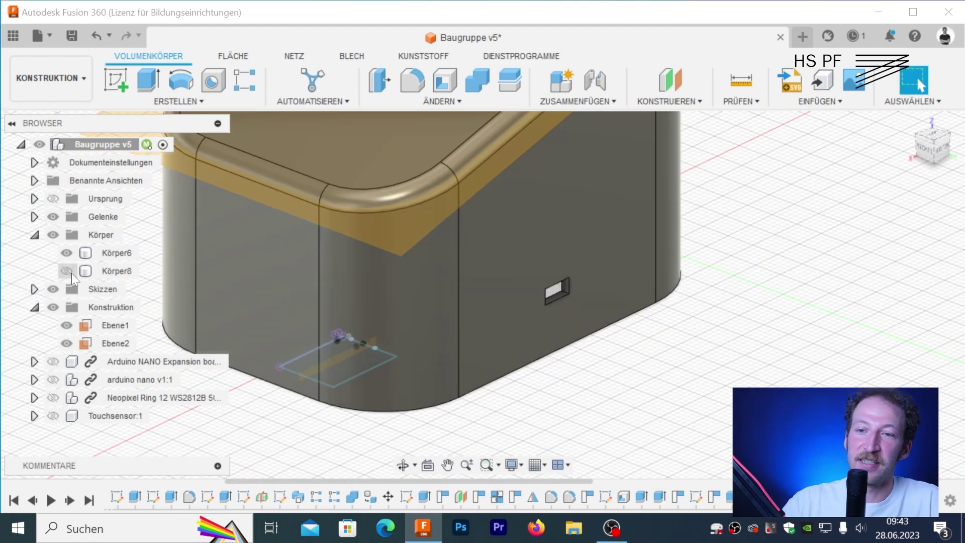
# - Hide Körper8 and show the expansion board, Arduino Nano, Neopixel ring and touch sensor components
pyautogui.click(116, 252)
pyautogui.keyDown('shift'); pyautogui.moveTo(352, 251); pyautogui.dragTo(520, 178, button='middle'); pyautogui.keyUp('shift')
pyautogui.click(115, 344)
pyautogui.moveTo(493, 122)
pyautogui.keyDown('shift'); pyautogui.mouseDown(button='middle')
pyautogui.moveTo(577, 277)
pyautogui.moveTo(681, 265)
pyautogui.mouseUp(button='middle'); pyautogui.keyUp('shift')
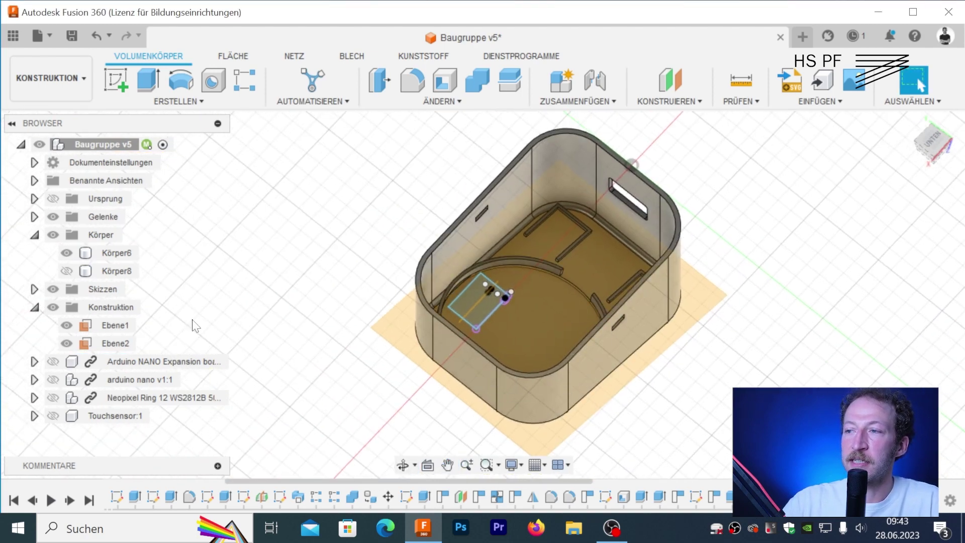
pyautogui.click(53, 379)
pyautogui.click(53, 361)
pyautogui.click(53, 397)
pyautogui.click(52, 416)
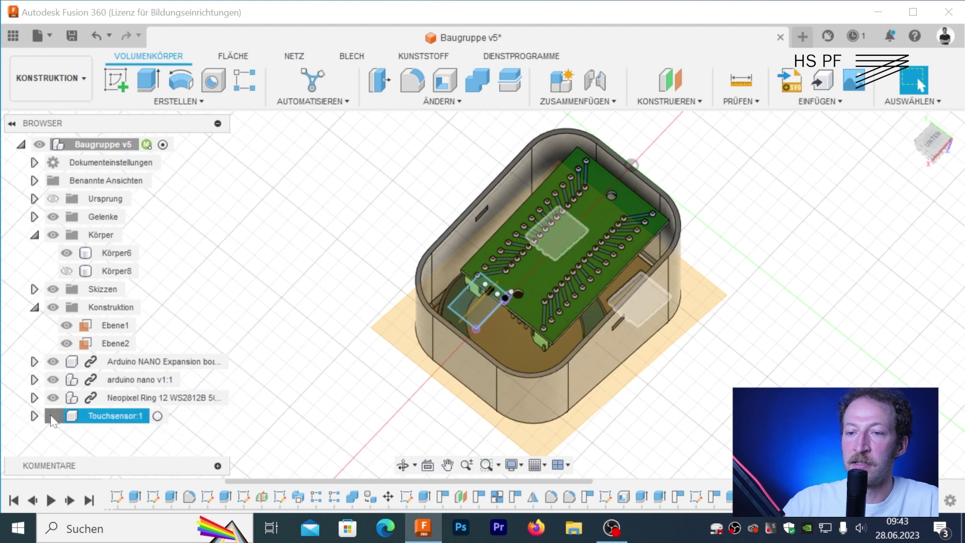
# - Orbit around the housing to inspect the boards sitting inside the Körper6 shell
pyautogui.click(389, 259)
pyautogui.moveTo(352, 302)
pyautogui.keyDown('shift'); pyautogui.mouseDown(button='middle')
pyautogui.moveTo(406, 251)
pyautogui.moveTo(532, 396)
pyautogui.moveTo(530, 407)
pyautogui.mouseUp(button='middle'); pyautogui.keyUp('shift')
pyautogui.press('Escape')
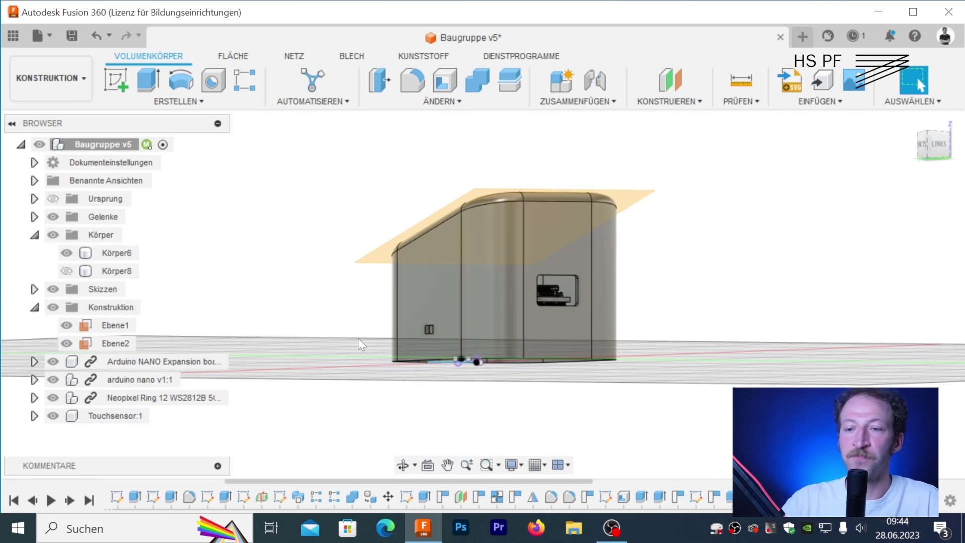
pyautogui.click(402, 332)
pyautogui.keyDown('shift'); pyautogui.moveTo(402, 332); pyautogui.dragTo(465, 272, button='middle'); pyautogui.keyUp('shift')
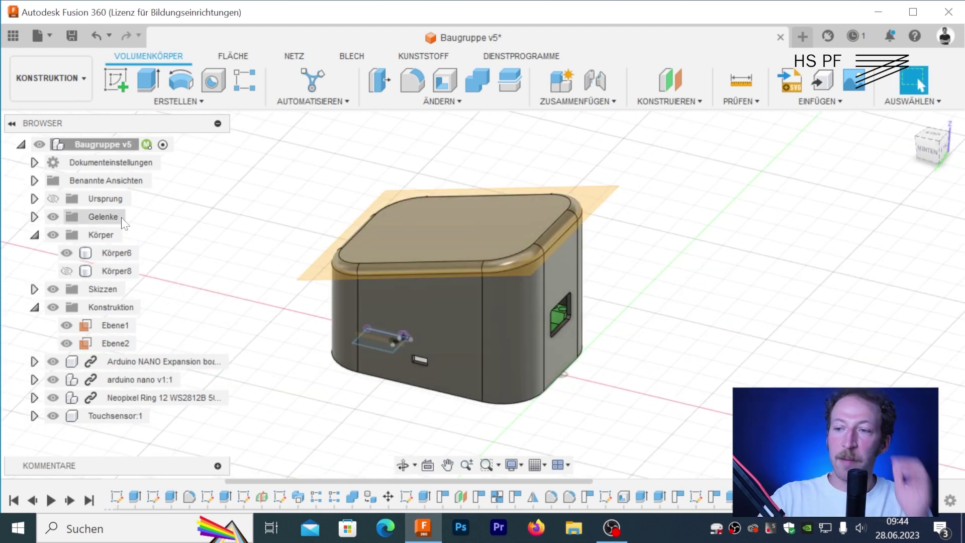
pyautogui.click(442, 198)
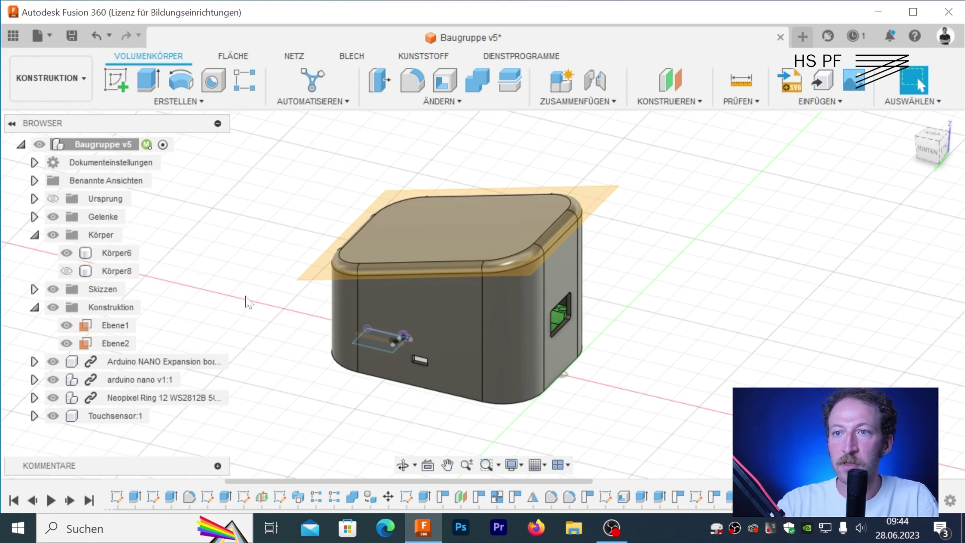
pyautogui.moveTo(578, 291)
pyautogui.keyDown('shift'); pyautogui.mouseDown(button='middle')
pyautogui.moveTo(550, 236)
pyautogui.moveTo(372, 366)
pyautogui.mouseUp(button='middle'); pyautogui.keyUp('shift')
pyautogui.press('Escape')
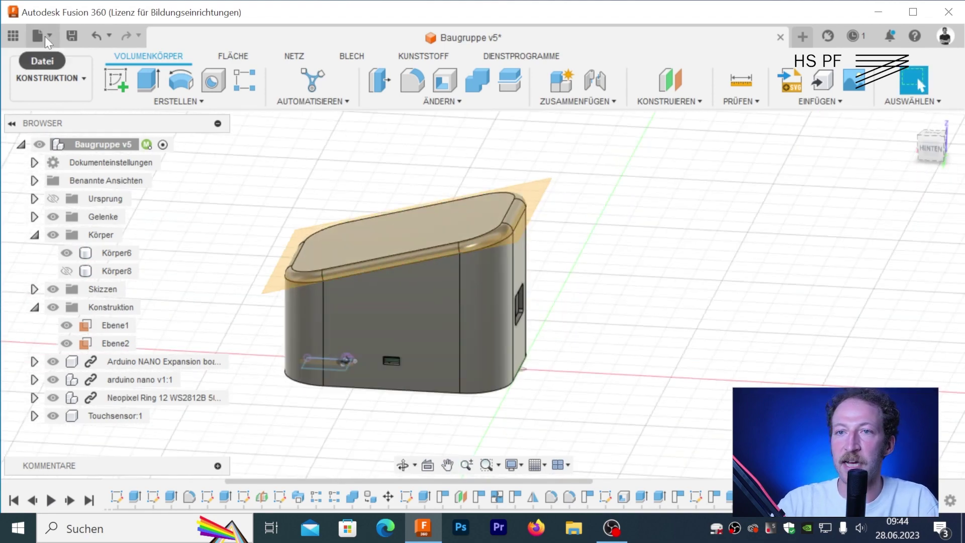
# - Start a new empty design and save it as Baugruppe_neu with the Data Panel showing
pyautogui.click(40, 38)
pyautogui.click(71, 56)
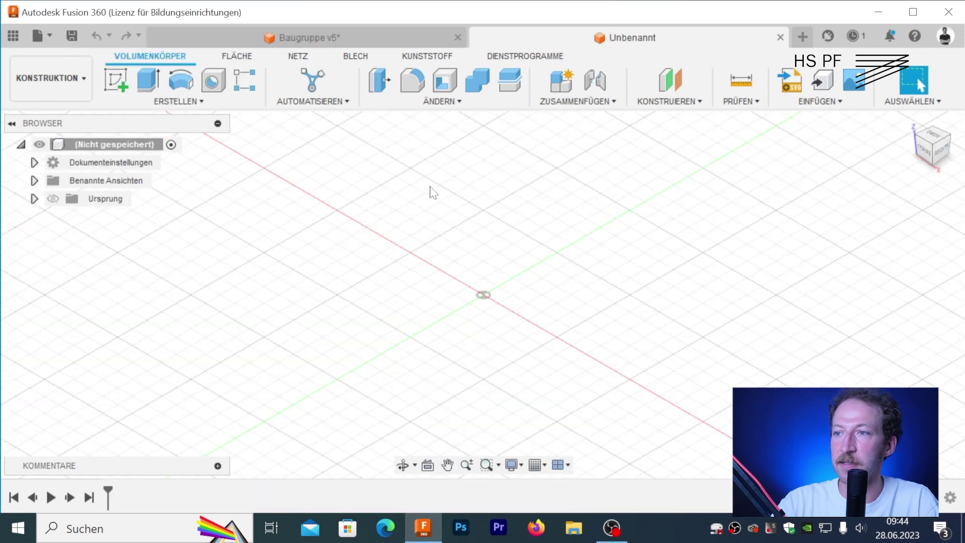
pyautogui.click(12, 34)
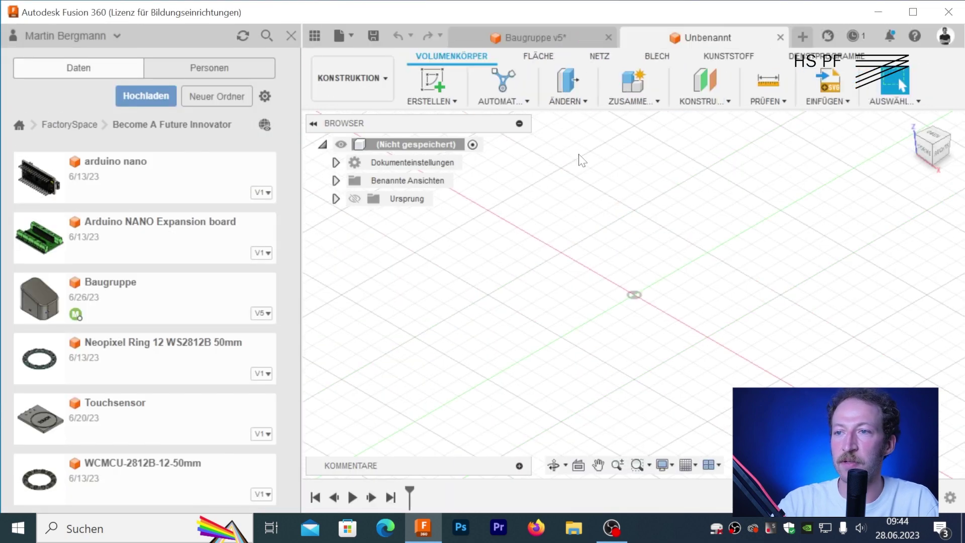
pyautogui.click(374, 36)
pyautogui.write('Baugruppe_neu')
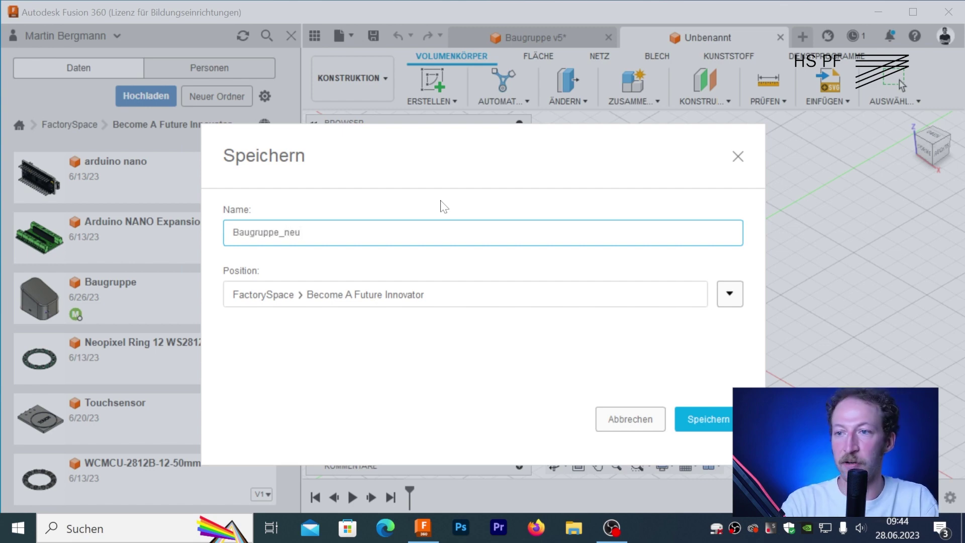
pyautogui.press('Return')
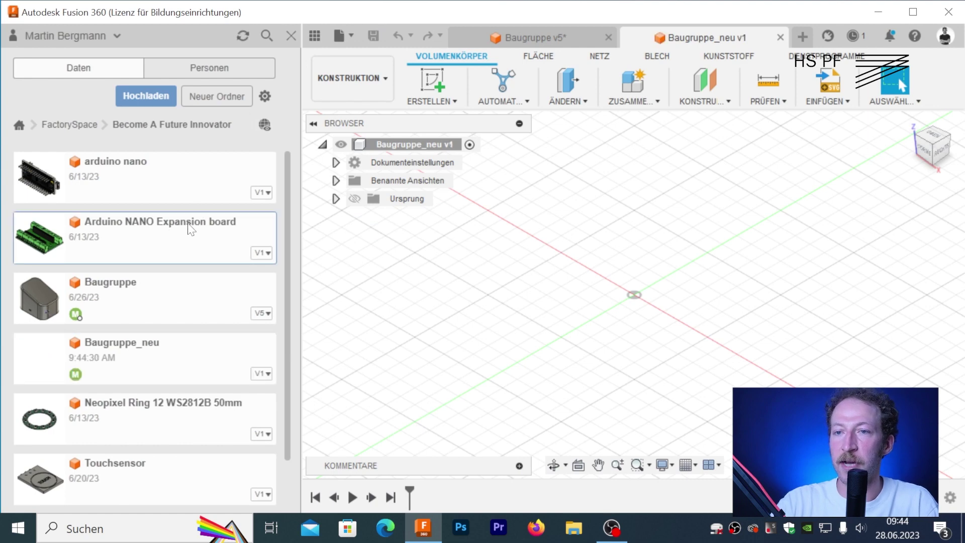
# - Insert the expansion board, then the Arduino Nano raised above it and rotated 90°
pyautogui.rightClick(128, 229)
pyautogui.click(160, 248)
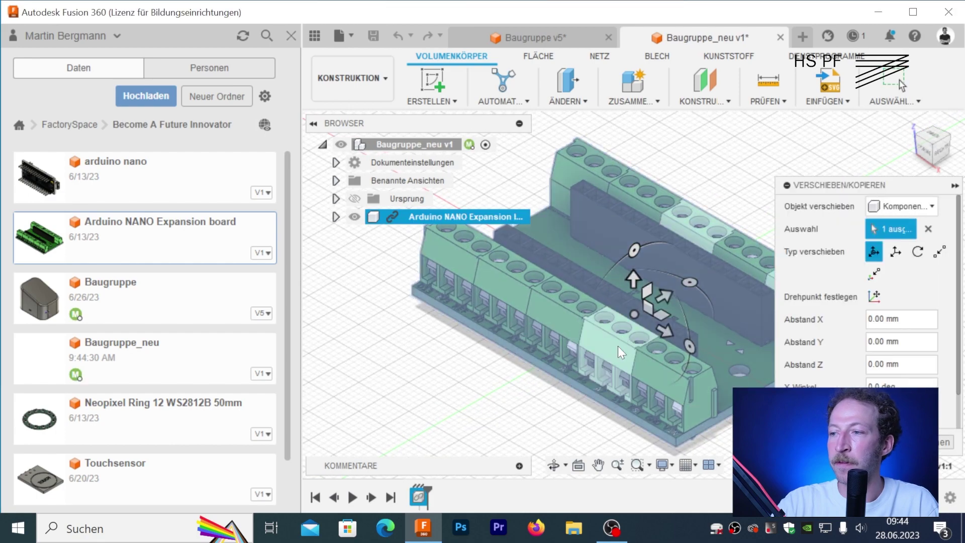
pyautogui.press('Return')
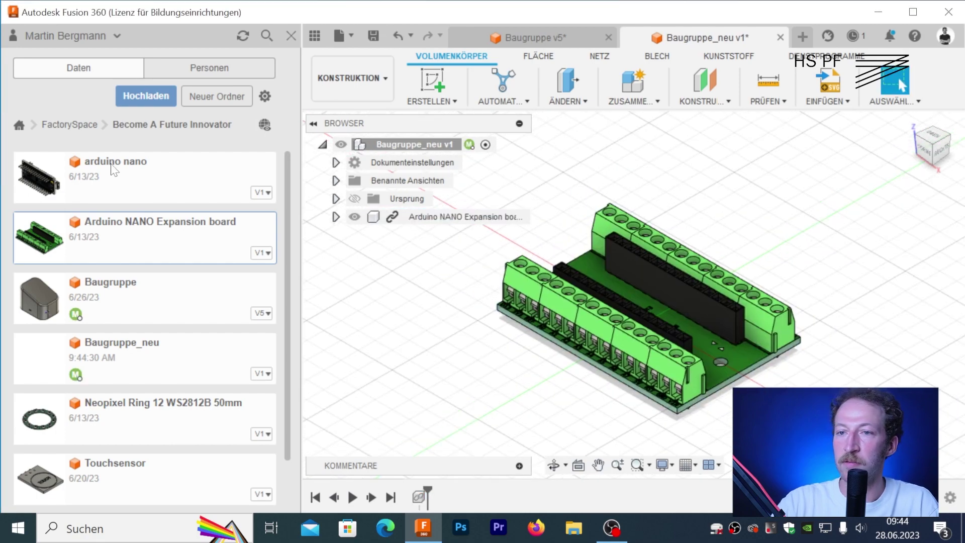
pyautogui.rightClick(145, 174)
pyautogui.click(188, 195)
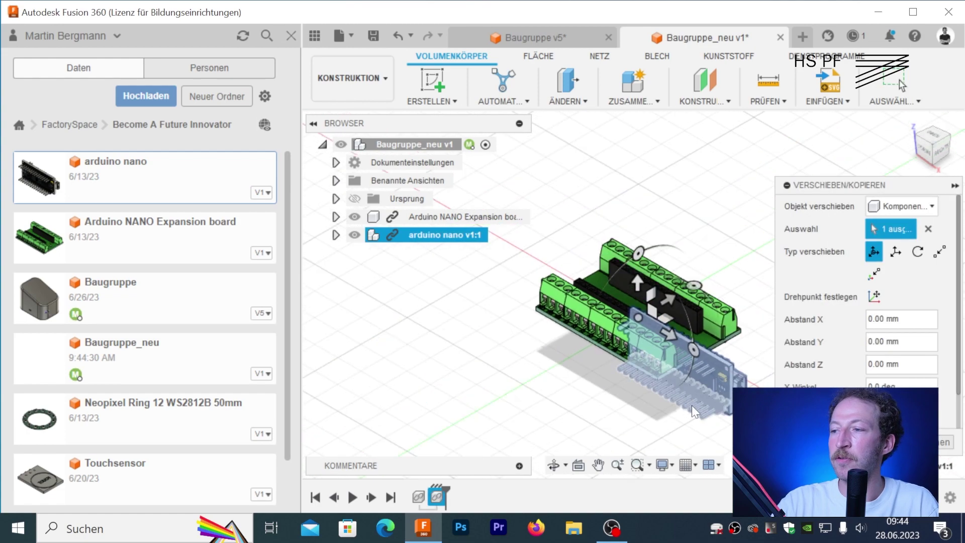
pyautogui.moveTo(637, 283); pyautogui.dragTo(637, 166)
pyautogui.moveTo(637, 166)
pyautogui.keyDown('shift'); pyautogui.mouseDown(button='middle')
pyautogui.moveTo(611, 343)
pyautogui.moveTo(548, 317)
pyautogui.mouseUp(button='middle'); pyautogui.keyUp('shift')
pyautogui.moveTo(658, 170)
pyautogui.keyDown('shift'); pyautogui.mouseDown(button='middle')
pyautogui.moveTo(646, 190)
pyautogui.moveTo(646, 263)
pyautogui.moveTo(622, 190)
pyautogui.moveTo(557, 222)
pyautogui.mouseUp(button='middle'); pyautogui.keyUp('shift')
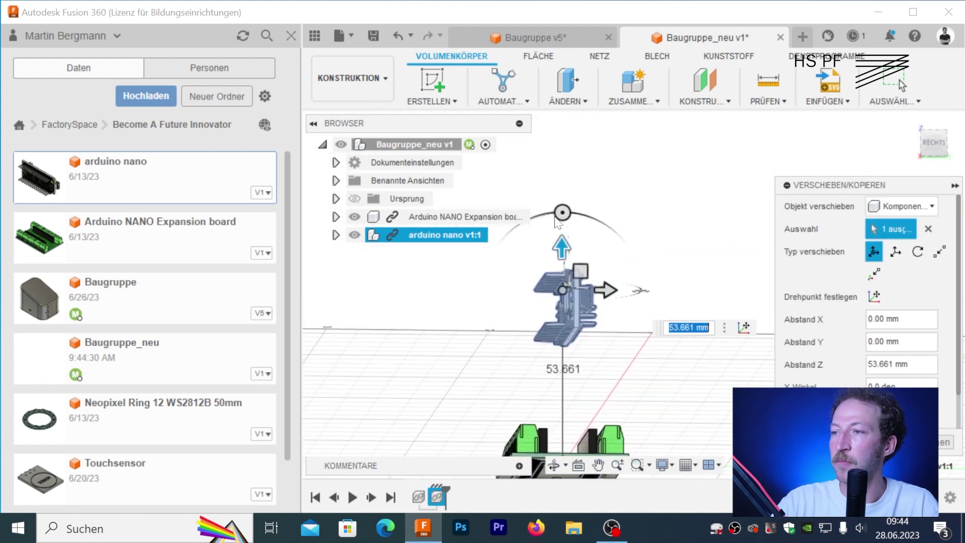
pyautogui.moveTo(563, 215)
pyautogui.mouseDown()
pyautogui.moveTo(535, 221)
pyautogui.moveTo(514, 283)
pyautogui.mouseUp()
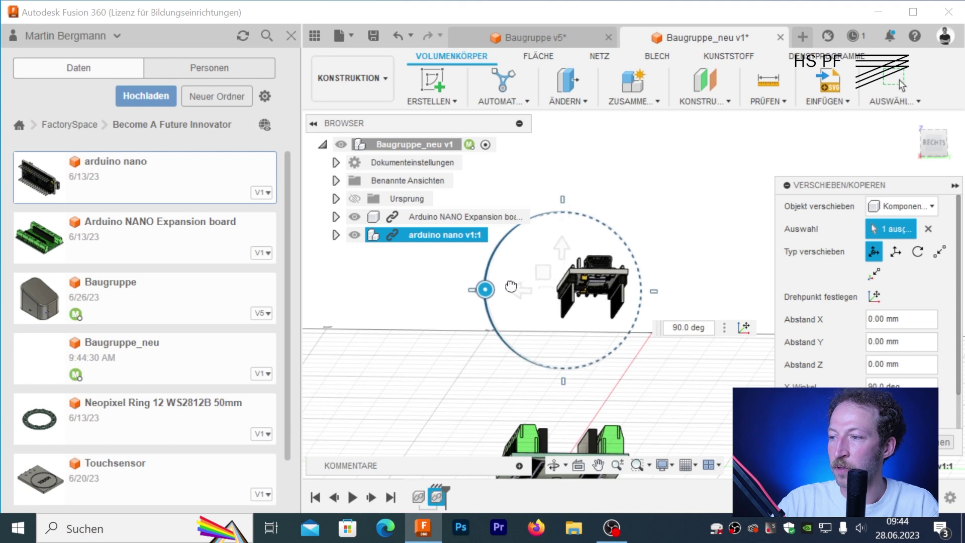
pyautogui.press('Return')
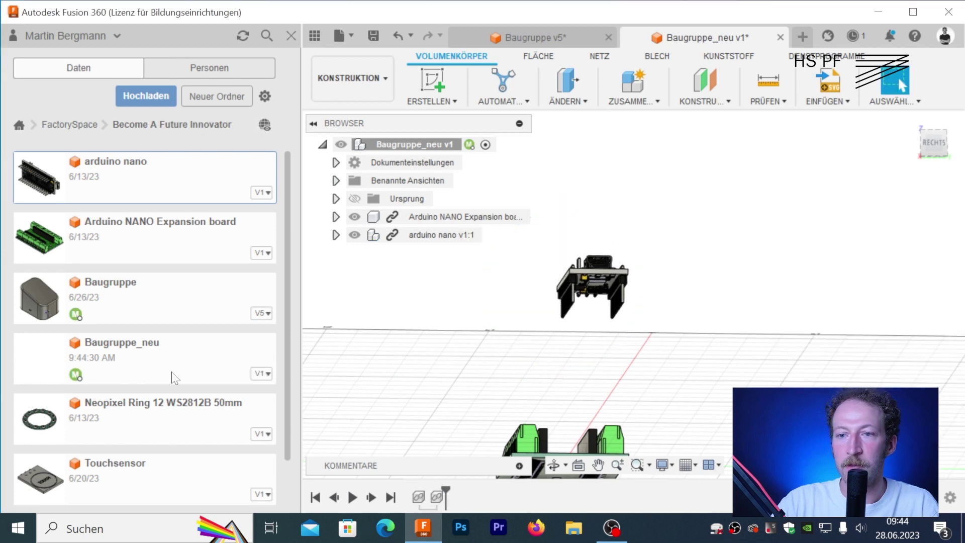
# - Insert the Neopixel Ring and place it above the Arduino Nano
pyautogui.rightClick(179, 423)
pyautogui.click(247, 372)
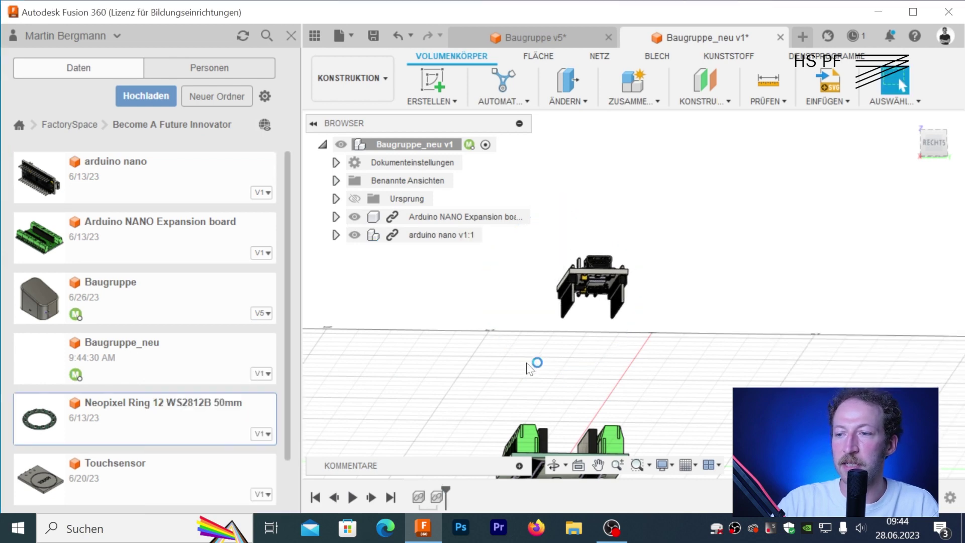
pyautogui.keyDown('shift'); pyautogui.moveTo(534, 342); pyautogui.dragTo(568, 362, button='middle'); pyautogui.keyUp('shift')
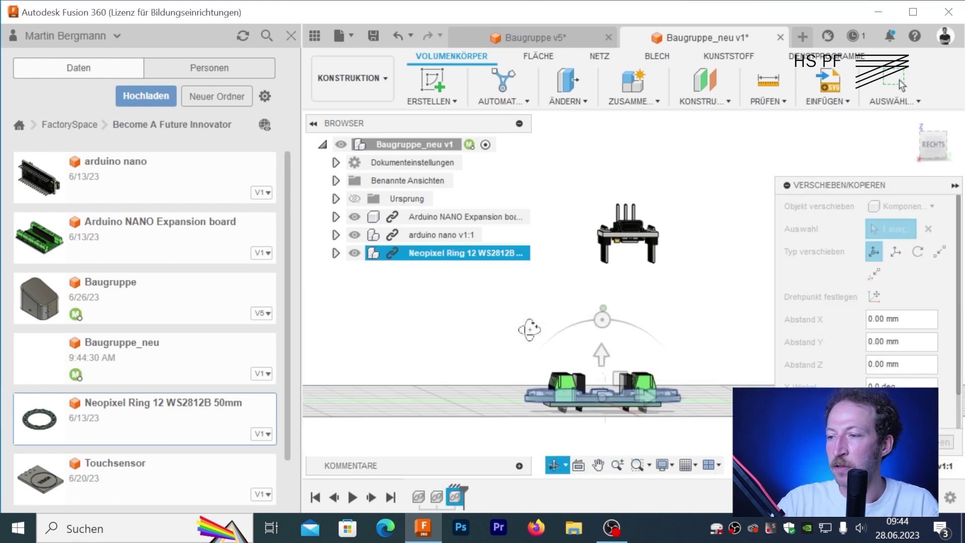
pyautogui.moveTo(602, 346); pyautogui.dragTo(552, 305)
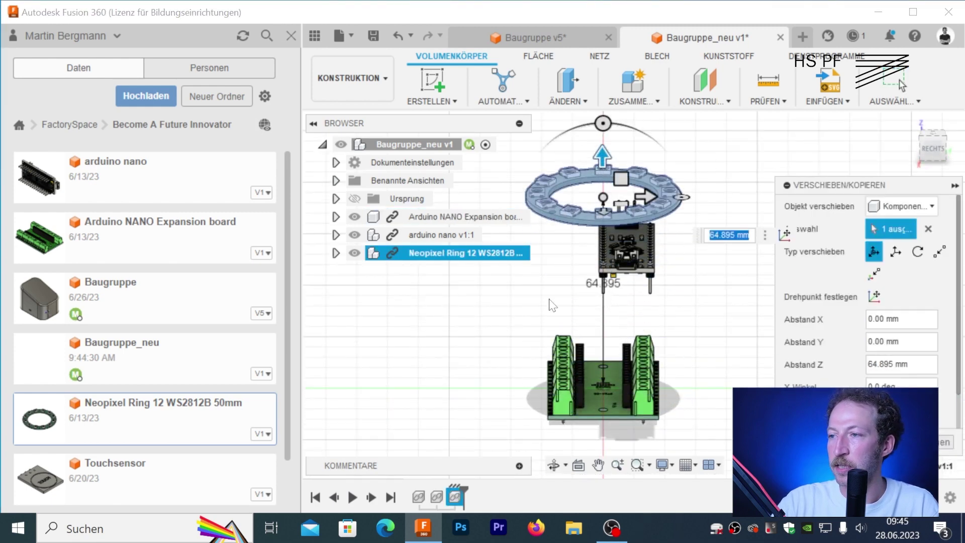
pyautogui.press('Return')
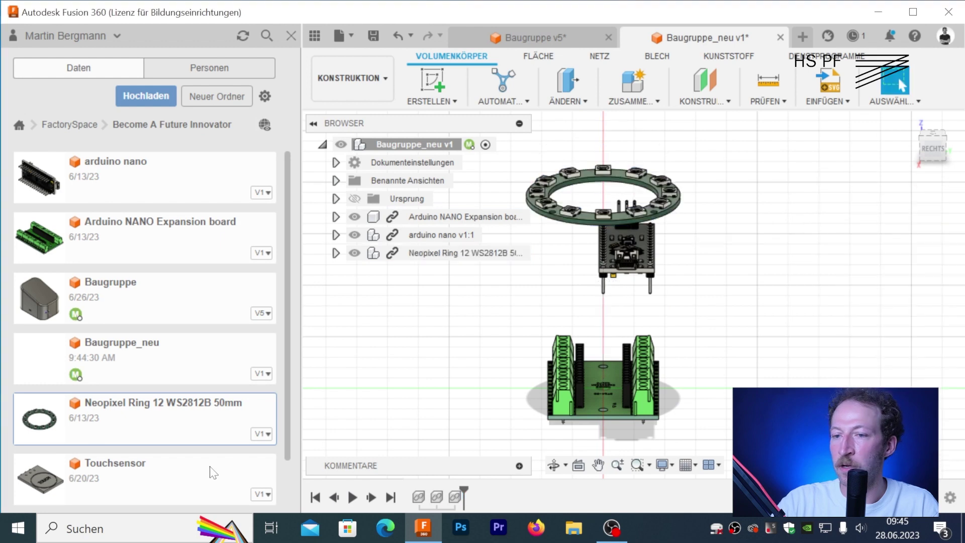
# - Insert the Touchsensor and position it above the Neopixel ring
pyautogui.rightClick(185, 472)
pyautogui.click(217, 376)
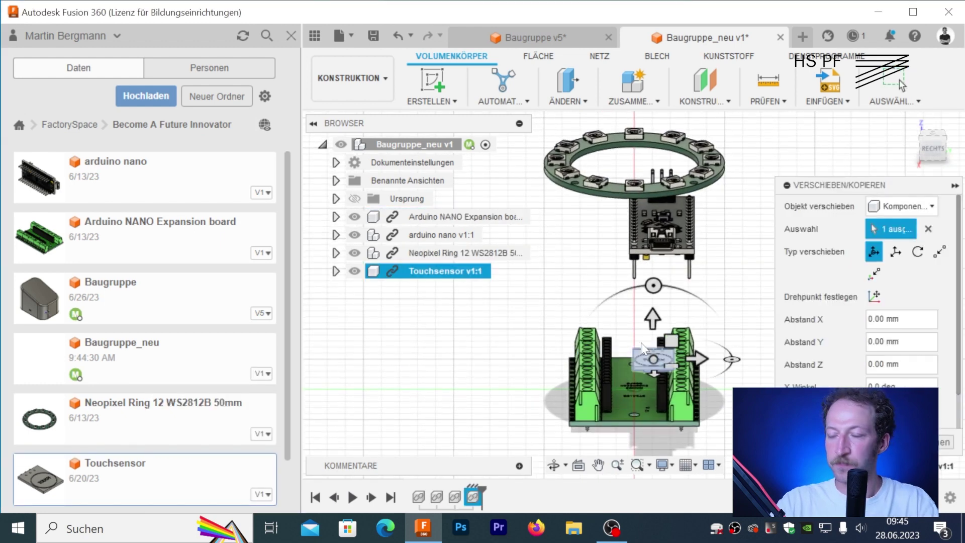
pyautogui.moveTo(653, 317); pyautogui.dragTo(609, 97)
pyautogui.moveTo(628, 130); pyautogui.dragTo(648, 301)
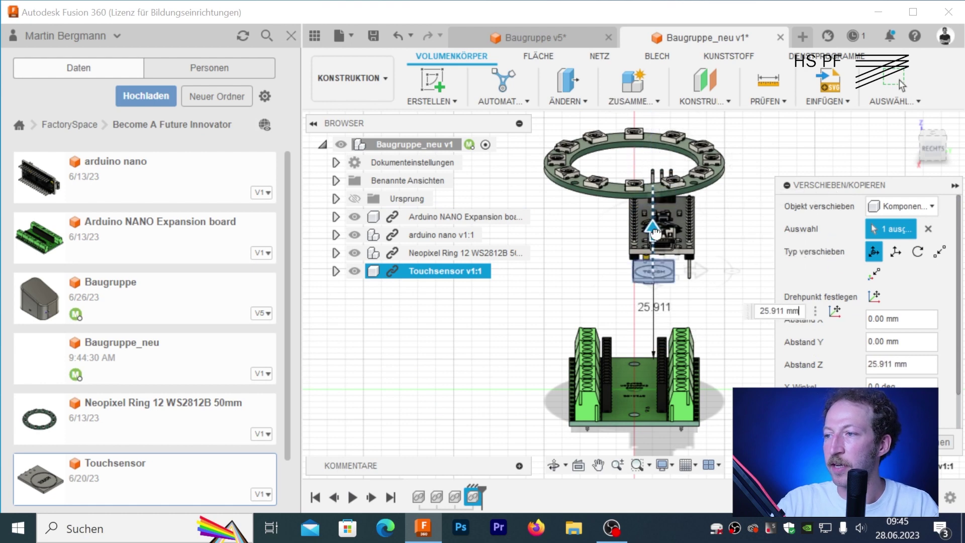
pyautogui.scroll(-3, 703, 241)
pyautogui.moveTo(722, 225); pyautogui.dragTo(653, 263, button='middle')
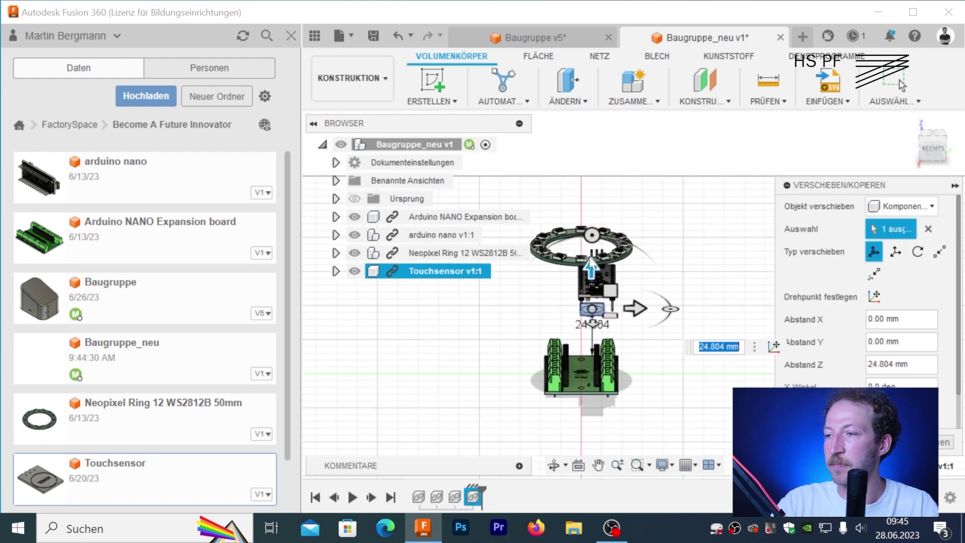
pyautogui.moveTo(591, 261); pyautogui.dragTo(593, 166)
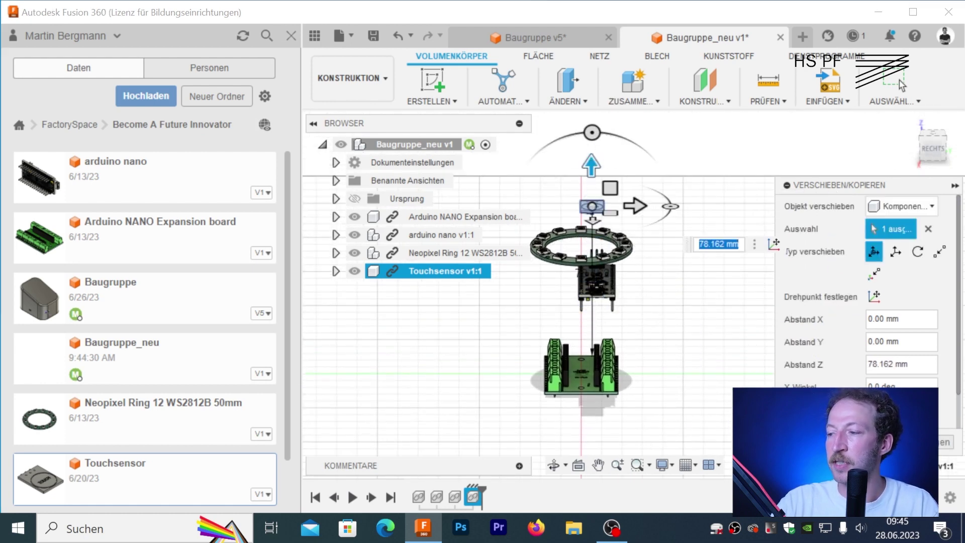
pyautogui.press('Return')
pyautogui.moveTo(691, 324)
pyautogui.keyDown('shift'); pyautogui.mouseDown(button='middle')
pyautogui.moveTo(632, 338)
pyautogui.moveTo(711, 291)
pyautogui.mouseUp(button='middle'); pyautogui.keyUp('shift')
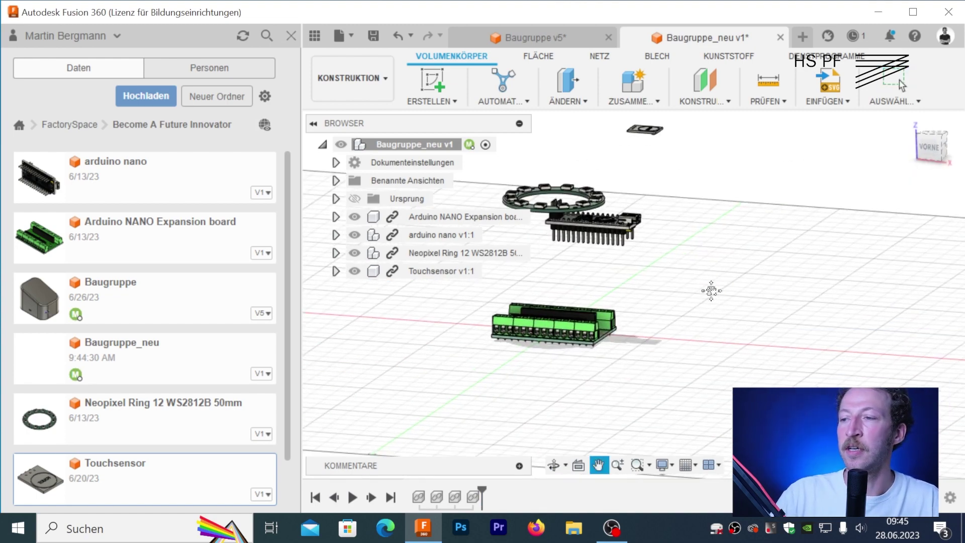
pyautogui.scroll(3, 590, 346)
pyautogui.scroll(3, 590, 347)
# - Edit the expansion board in place, attempt a rigid group, dismiss the warning, and finish editing
pyautogui.click(484, 217)
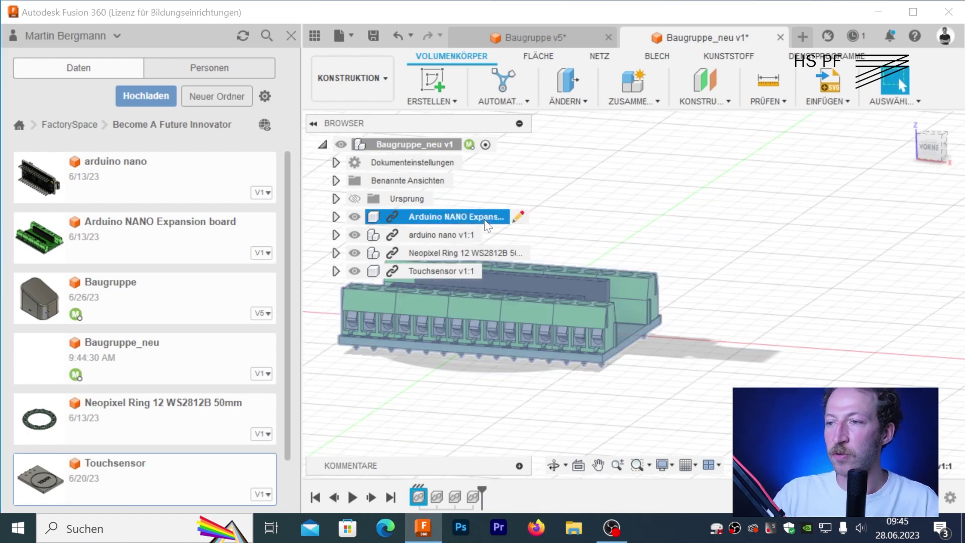
pyautogui.click(519, 219)
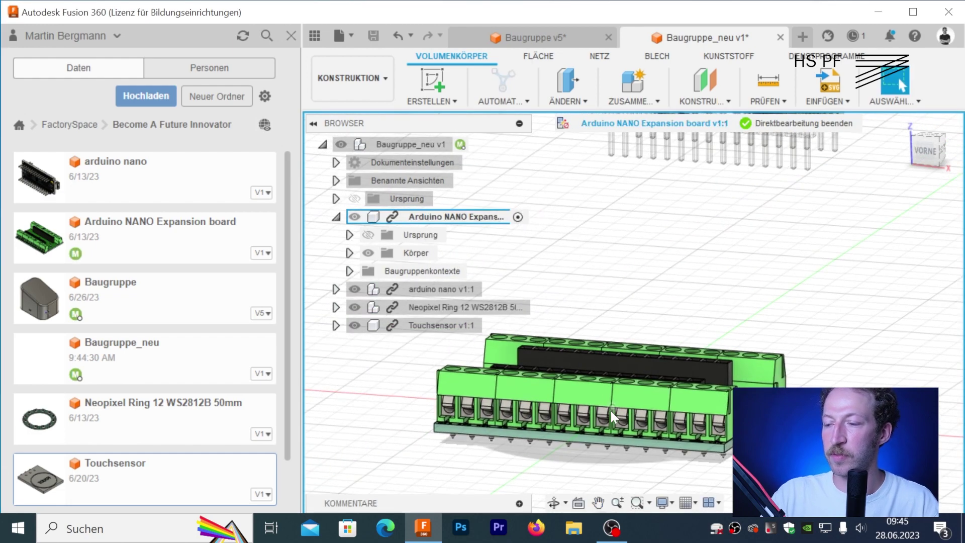
pyautogui.click(519, 217)
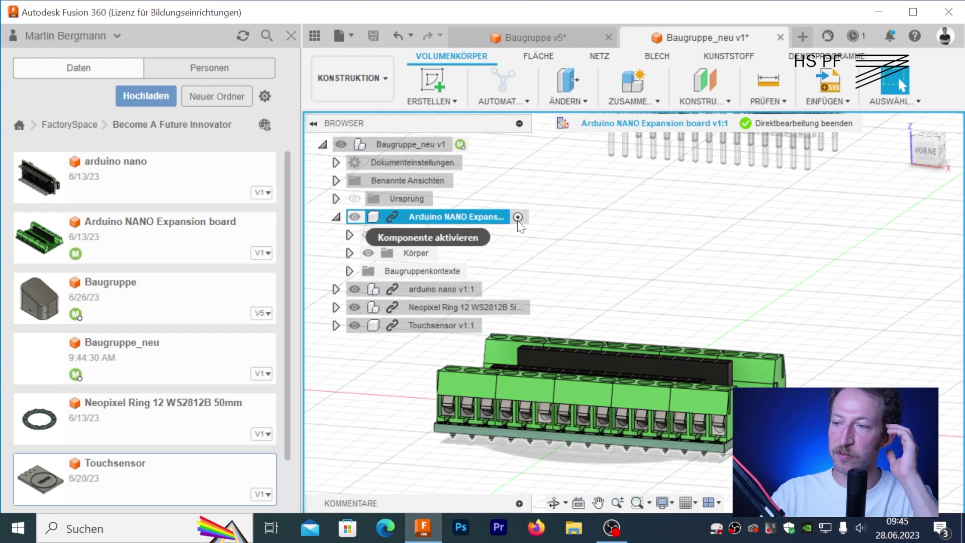
pyautogui.click(526, 233)
pyautogui.keyDown('shift'); pyautogui.moveTo(642, 301); pyautogui.dragTo(673, 336, button='middle'); pyautogui.keyUp('shift')
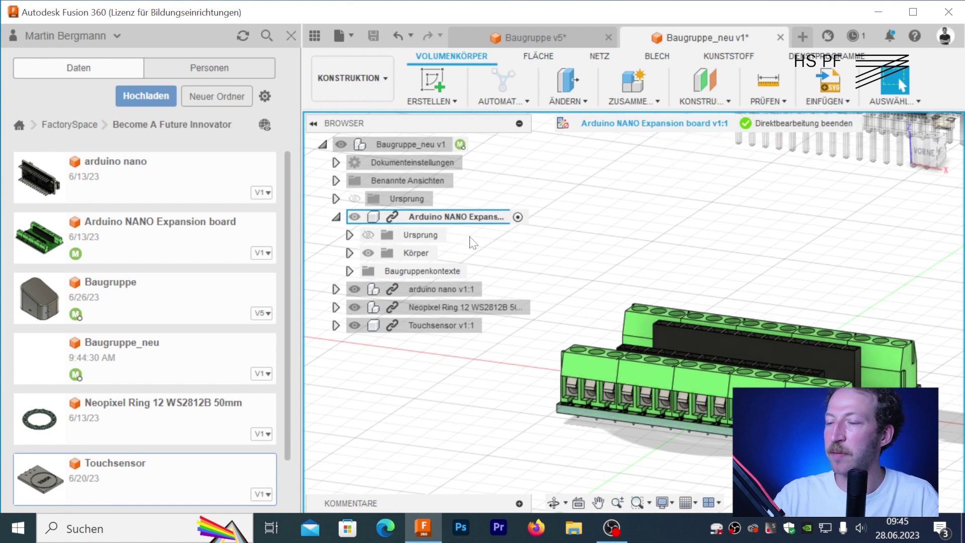
pyautogui.rightClick(461, 221)
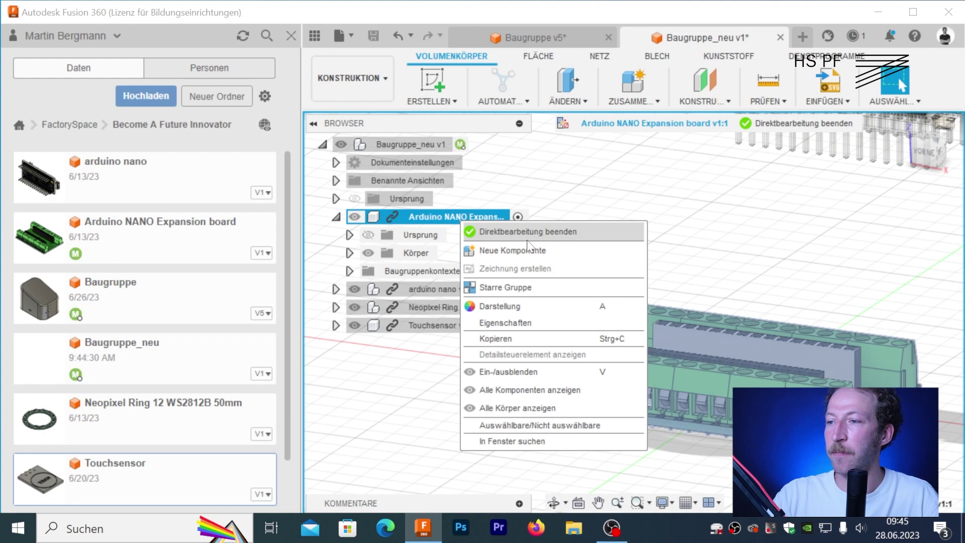
pyautogui.click(512, 288)
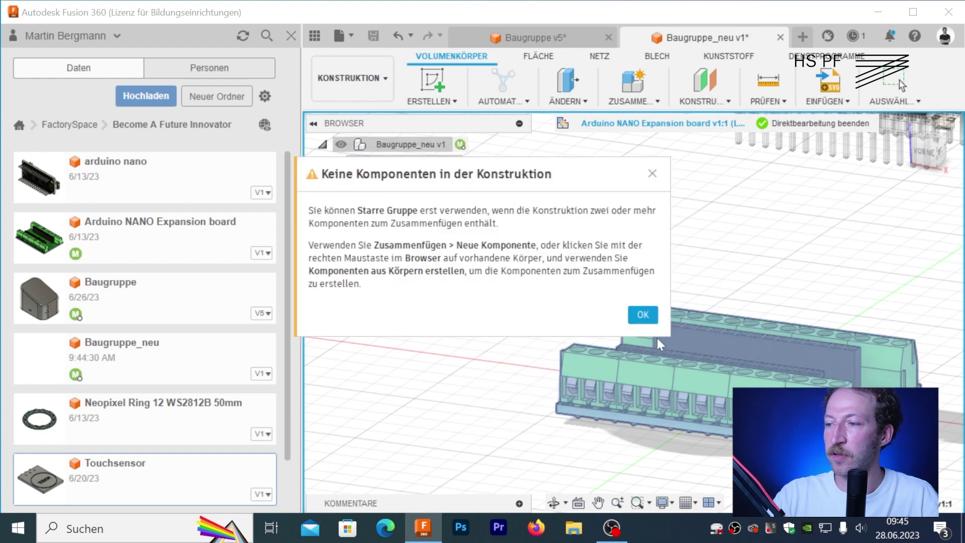
pyautogui.click(643, 315)
pyautogui.scroll(-3, 671, 327)
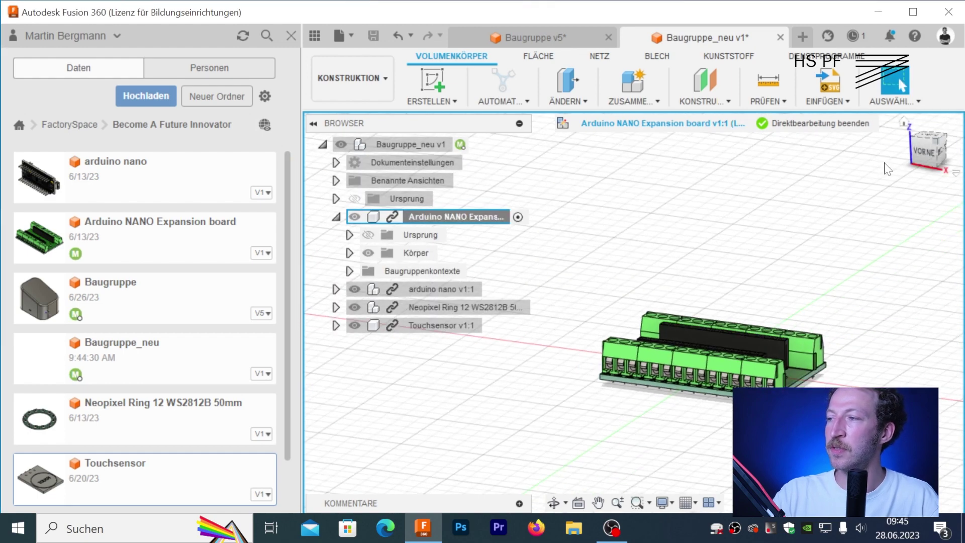
pyautogui.click(784, 123)
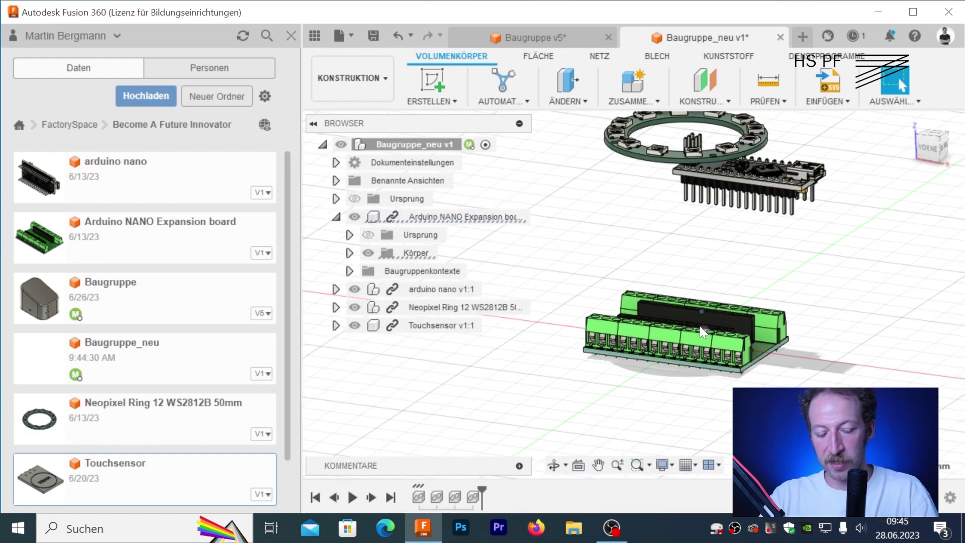
# - Move the Arduino NANO Expansion board component 15.796 mm along Y
pyautogui.press('m')
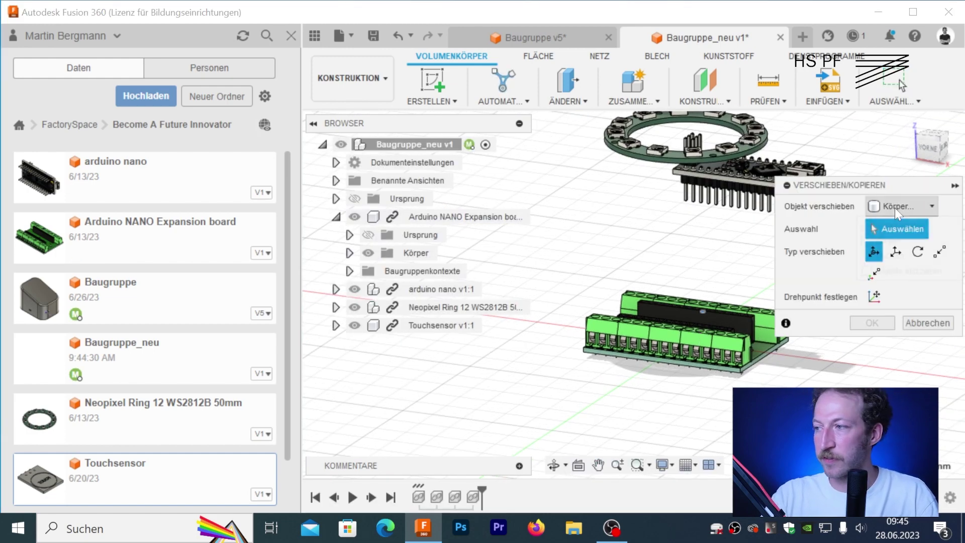
pyautogui.click(895, 207)
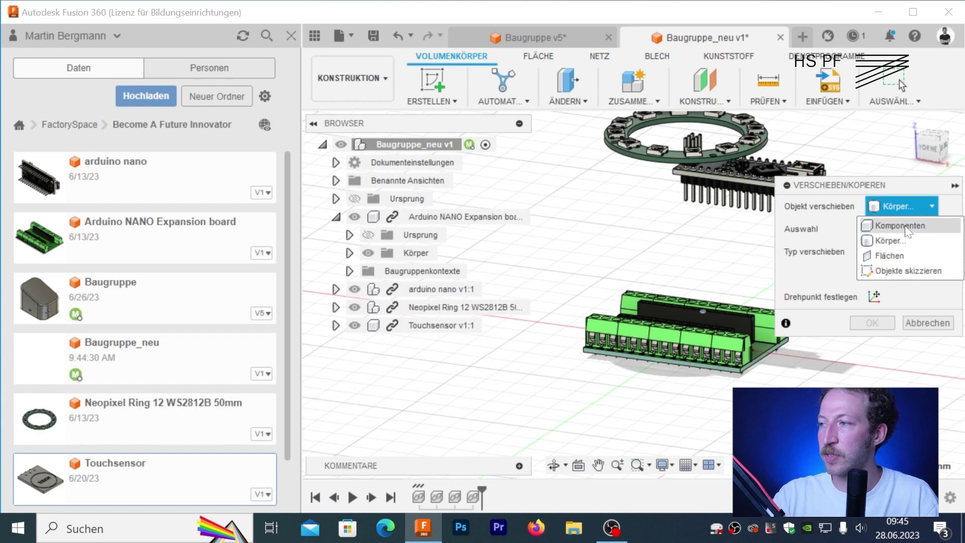
pyautogui.click(901, 225)
pyautogui.click(692, 314)
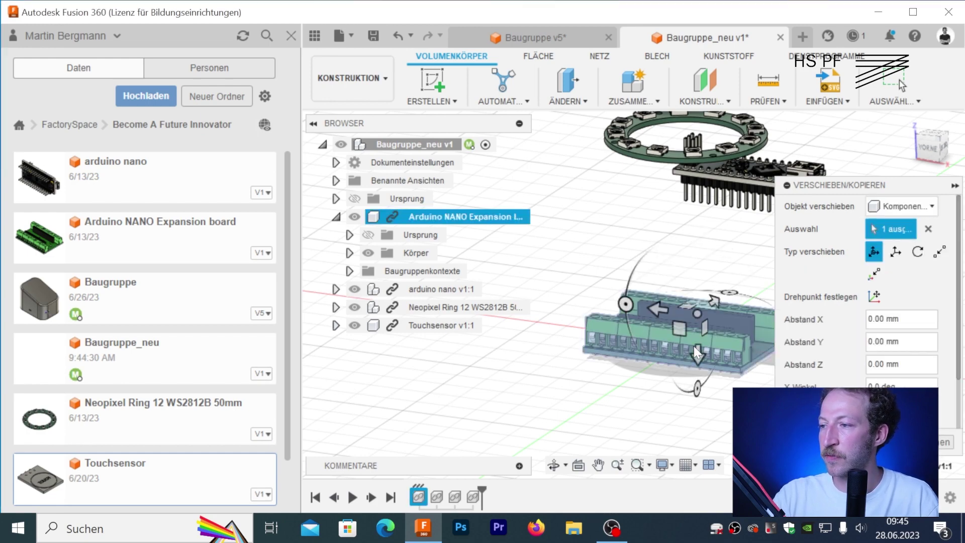
pyautogui.keyDown('shift'); pyautogui.moveTo(693, 346); pyautogui.dragTo(589, 311, button='middle'); pyautogui.keyUp('shift')
pyautogui.moveTo(590, 312); pyautogui.dragTo(646, 315)
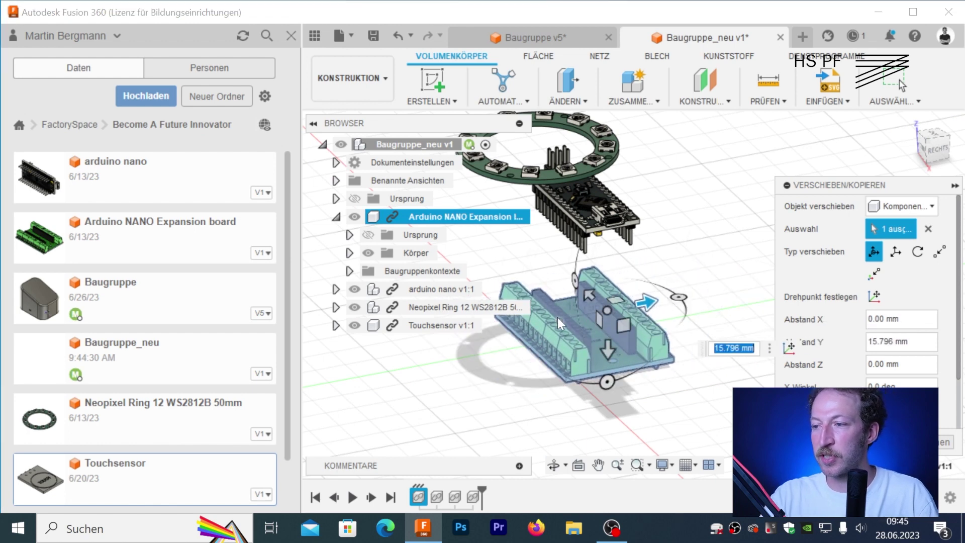
pyautogui.press('Return')
pyautogui.click(583, 435)
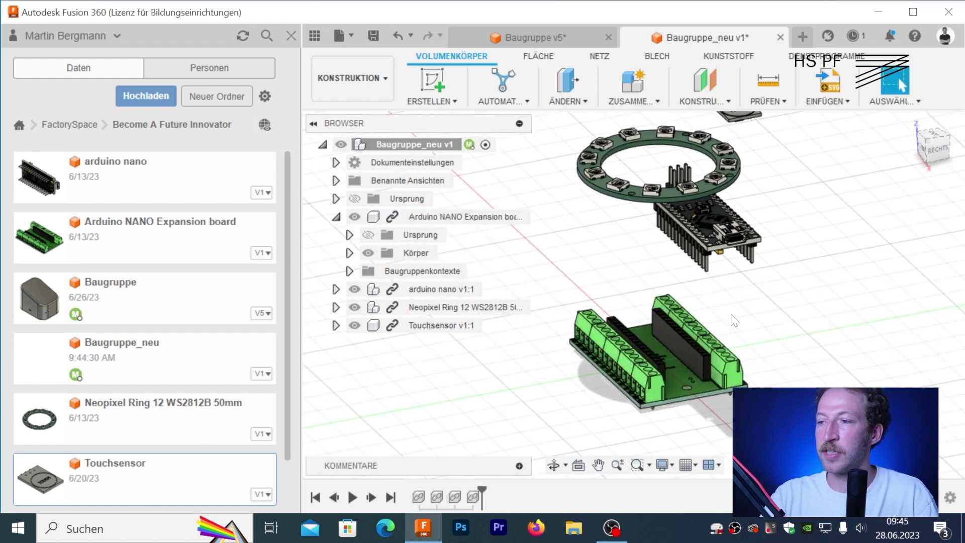
# - Lock the arduino nano's subparts into a rigid group while editing it in place
pyautogui.click(492, 289)
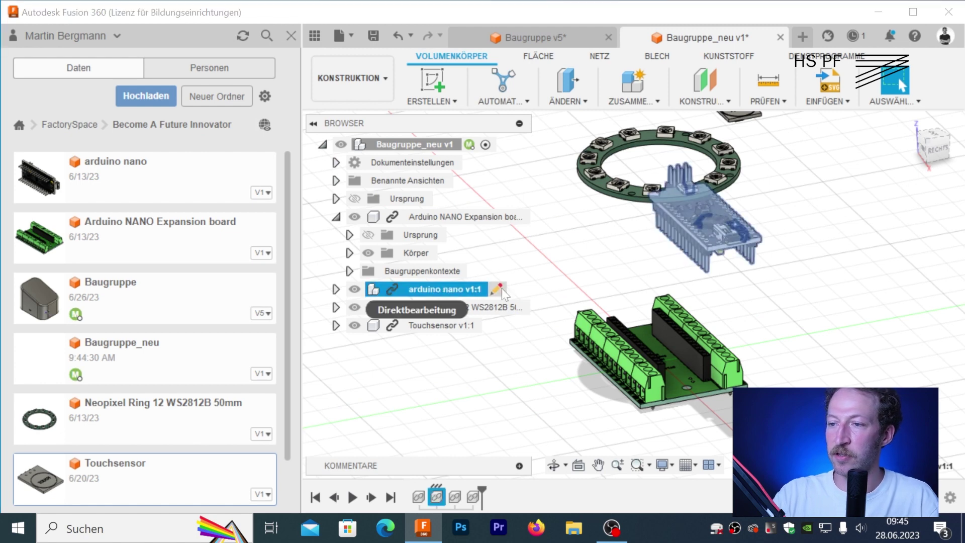
pyautogui.doubleClick(483, 289)
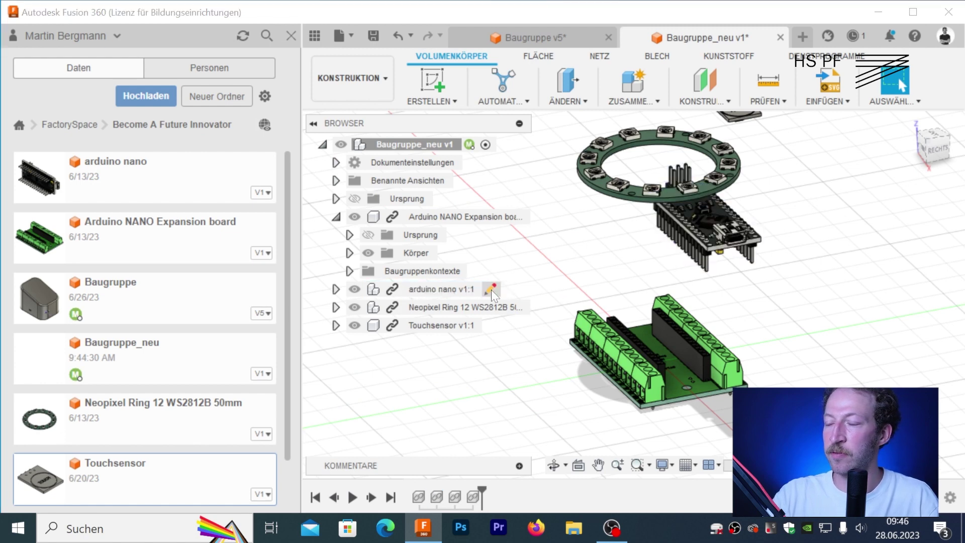
pyautogui.rightClick(484, 297)
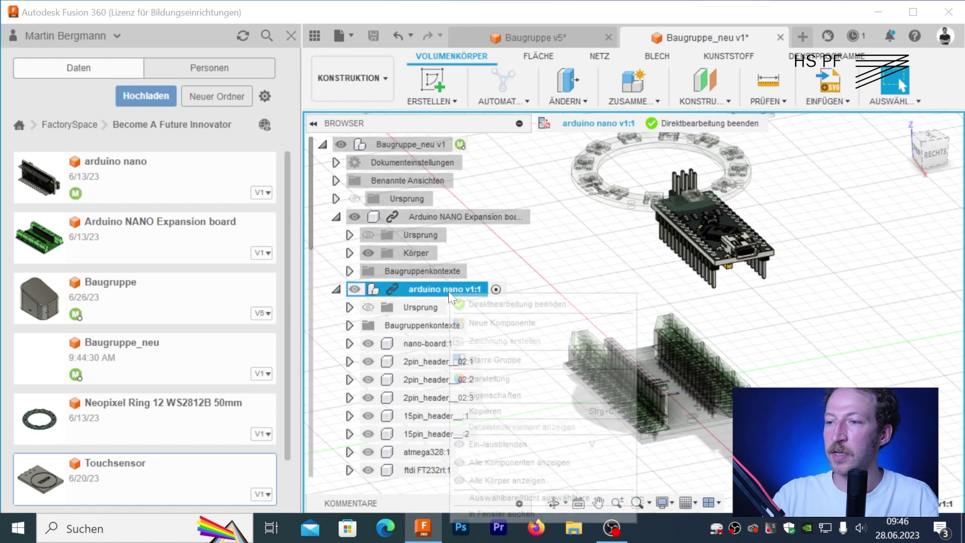
pyautogui.click(533, 336)
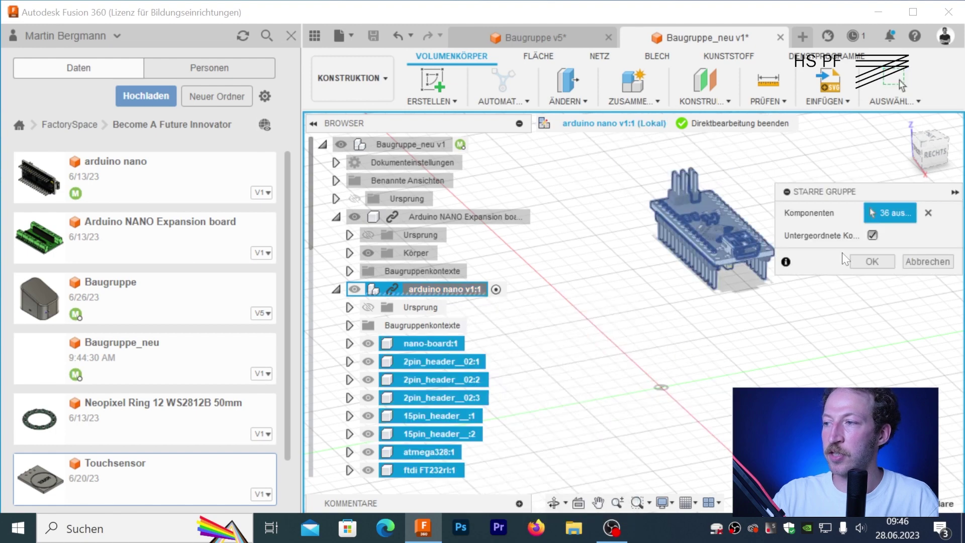
pyautogui.click(863, 262)
pyautogui.click(734, 123)
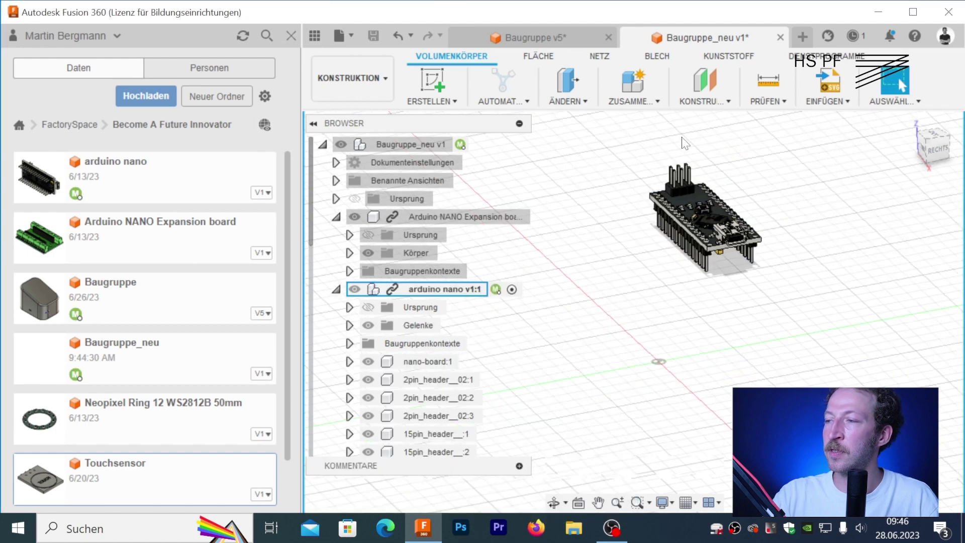
pyautogui.scroll(-1, 629, 250)
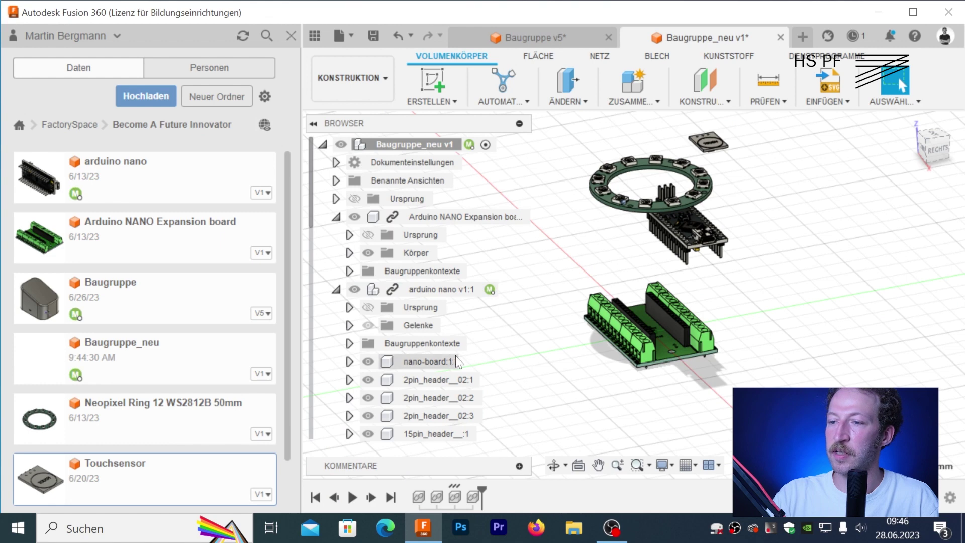
pyautogui.click(336, 289)
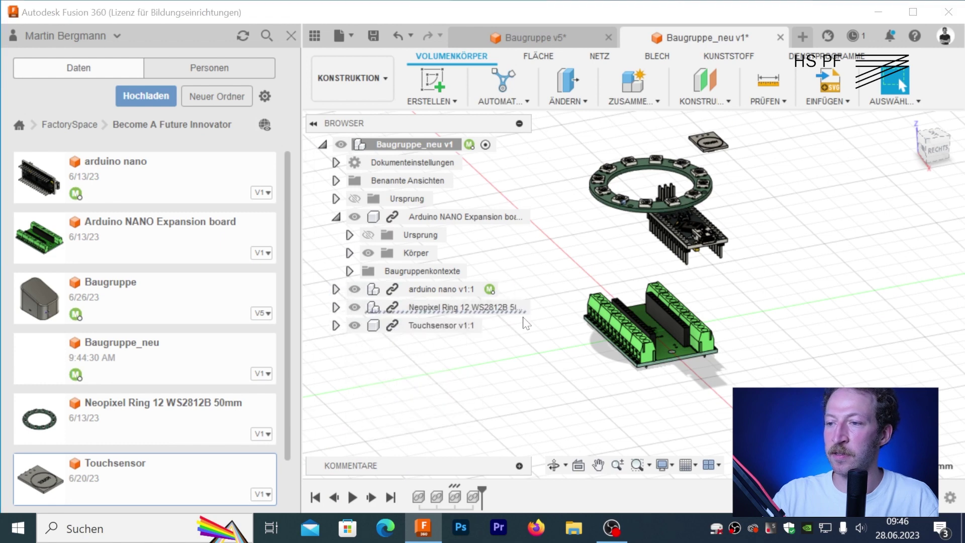
# - Lock the Neopixel Ring's parts into a rigid group the same way
pyautogui.click(520, 308)
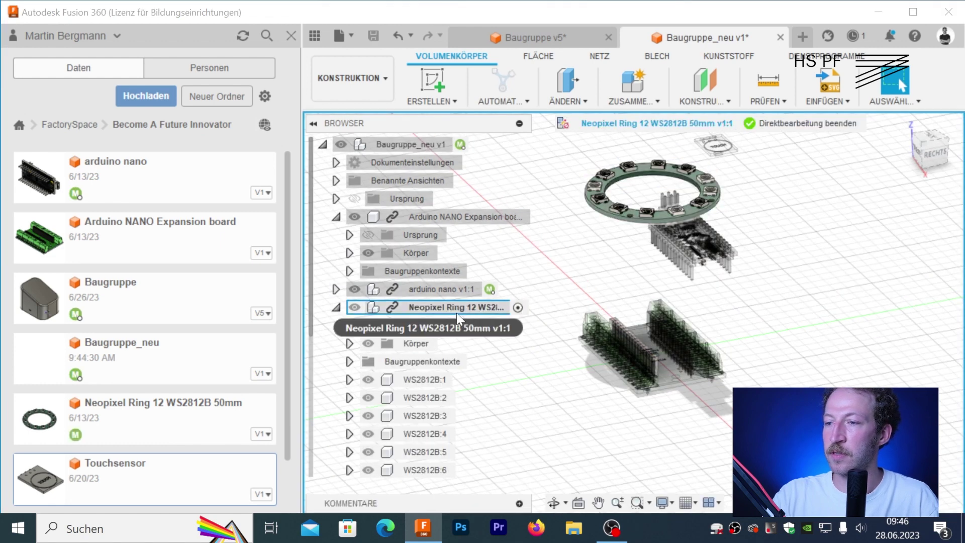
pyautogui.rightClick(448, 310)
pyautogui.click(482, 373)
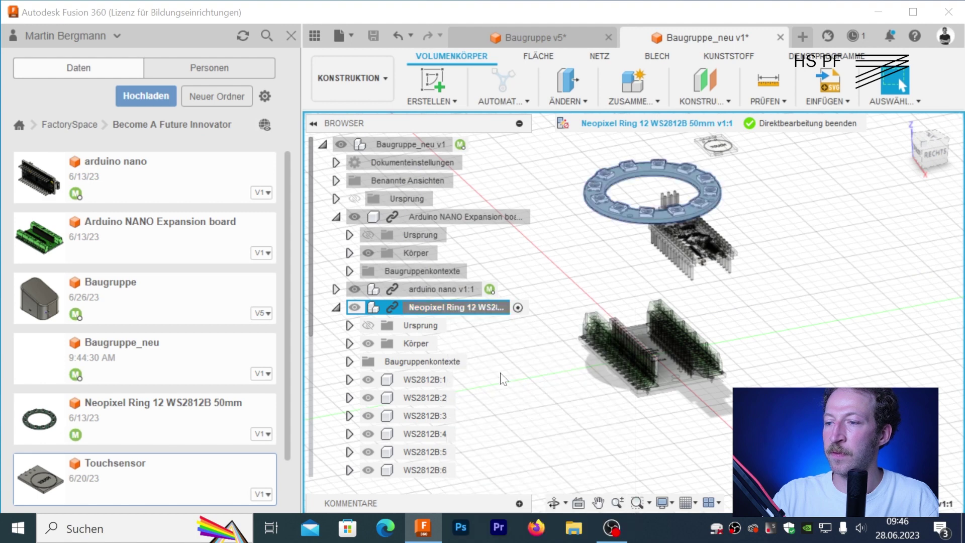
pyautogui.click(868, 265)
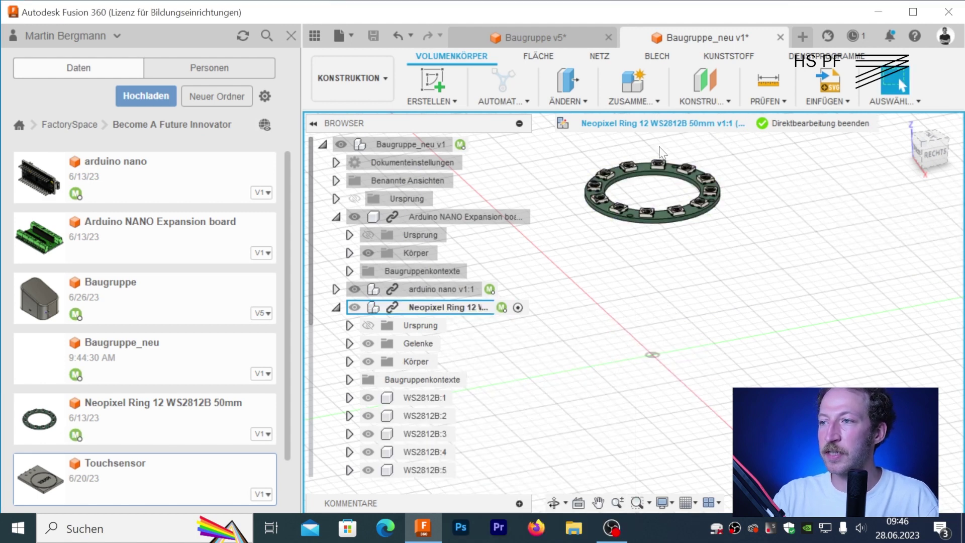
pyautogui.click(819, 123)
pyautogui.click(335, 307)
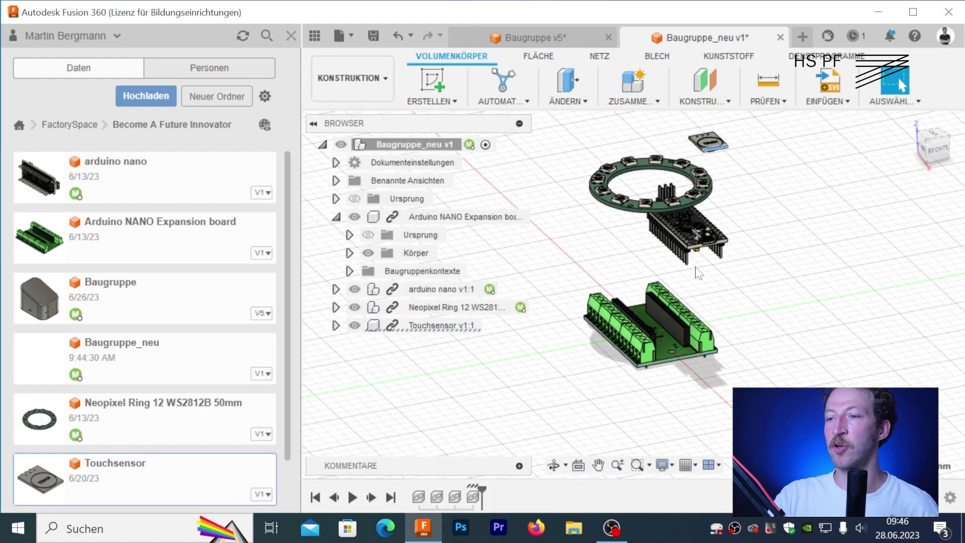
# - Expand and collapse the Touchsensor's contents in the browser
pyautogui.click(335, 325)
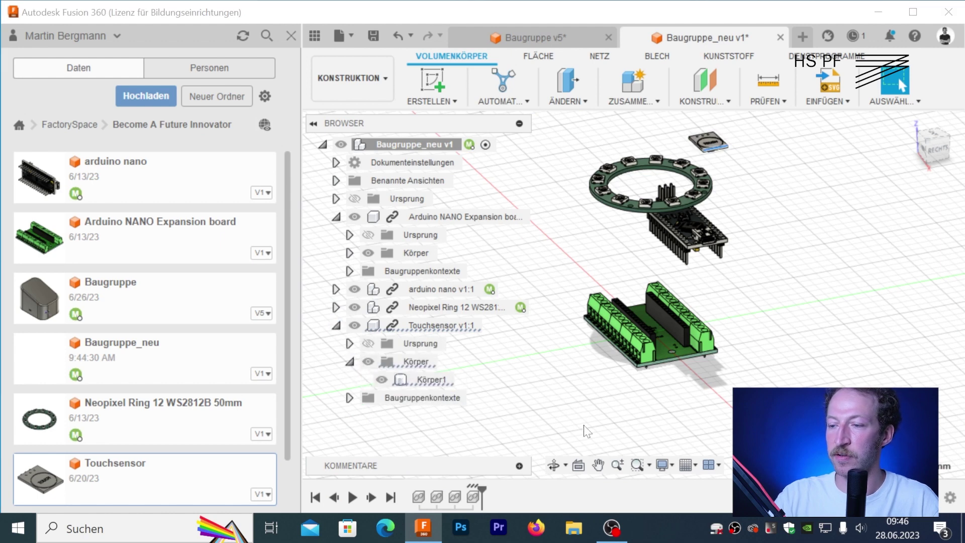
pyautogui.click(349, 361)
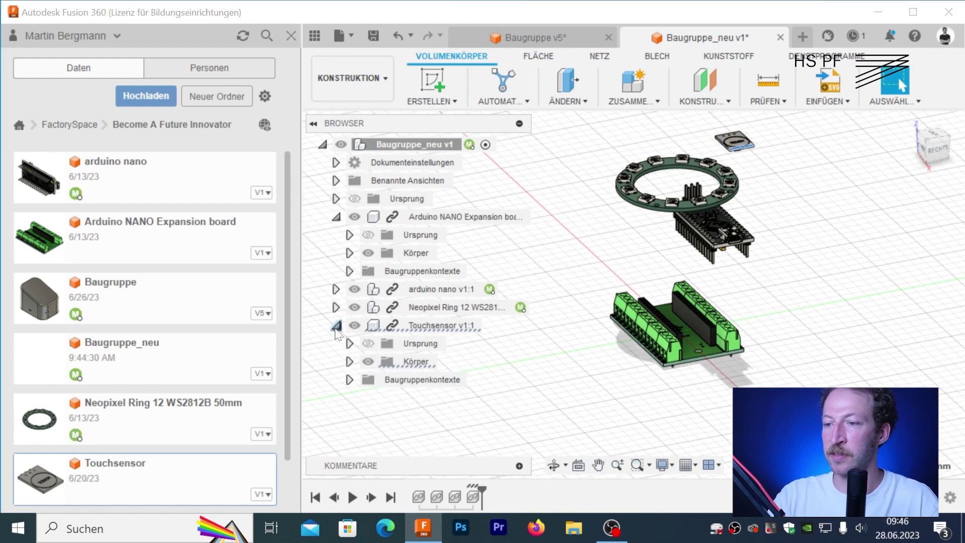
pyautogui.click(336, 325)
pyautogui.scroll(-1, 600, 274)
pyautogui.scroll(-1, 601, 274)
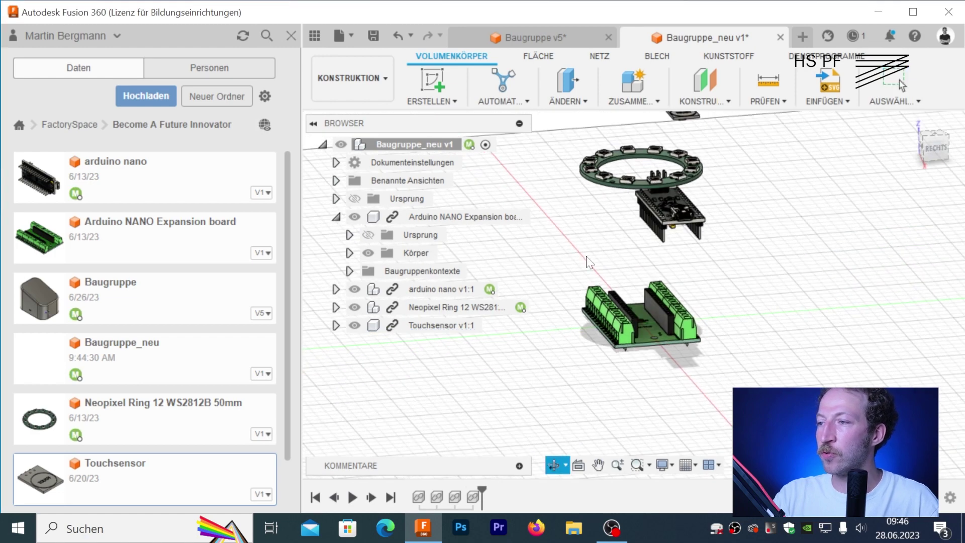
pyautogui.scroll(-1, 600, 274)
pyautogui.scroll(3, 601, 274)
pyautogui.scroll(-1, 618, 231)
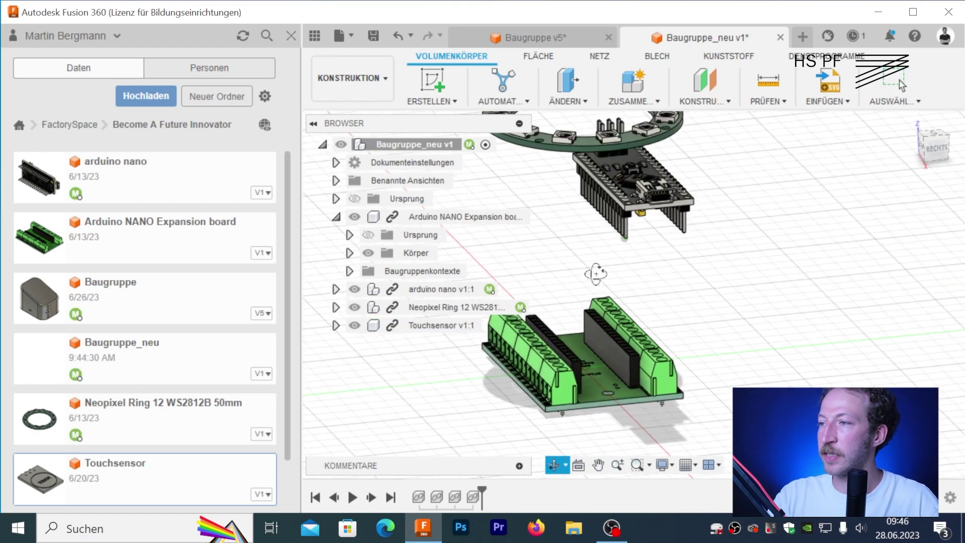
pyautogui.scroll(1, 641, 189)
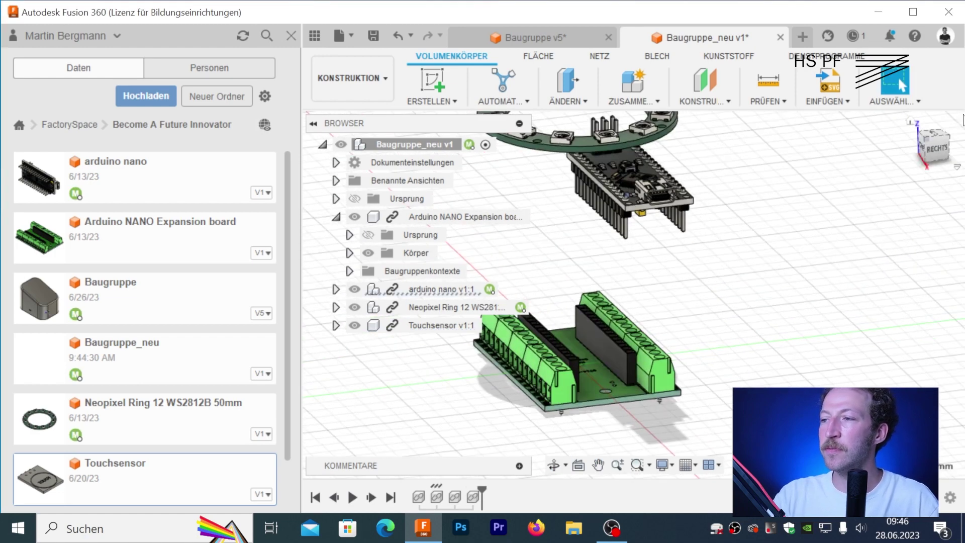
# - View the boards from the right side, centered, cancelling an accidental Joint
pyautogui.click(934, 149)
pyautogui.moveTo(700, 310); pyautogui.dragTo(712, 322, button='middle')
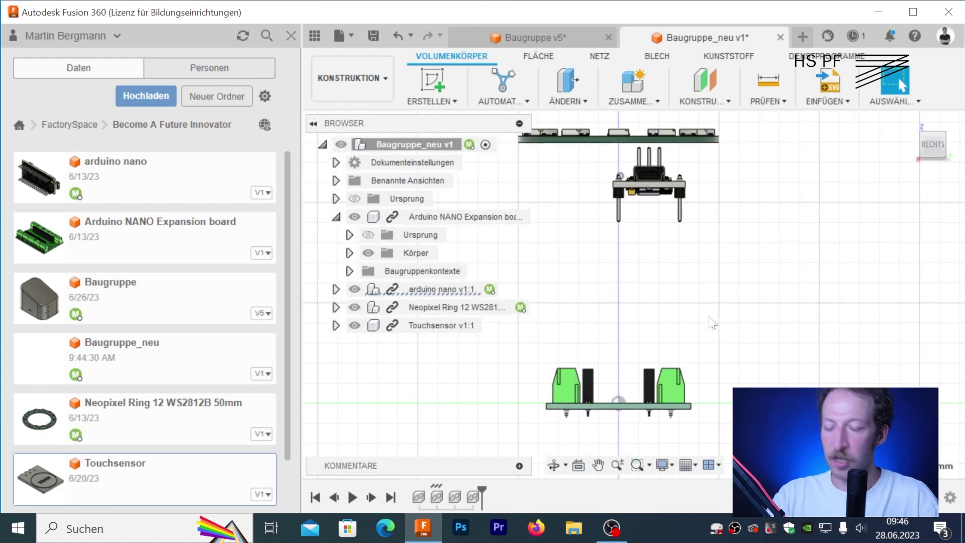
pyautogui.press('j')
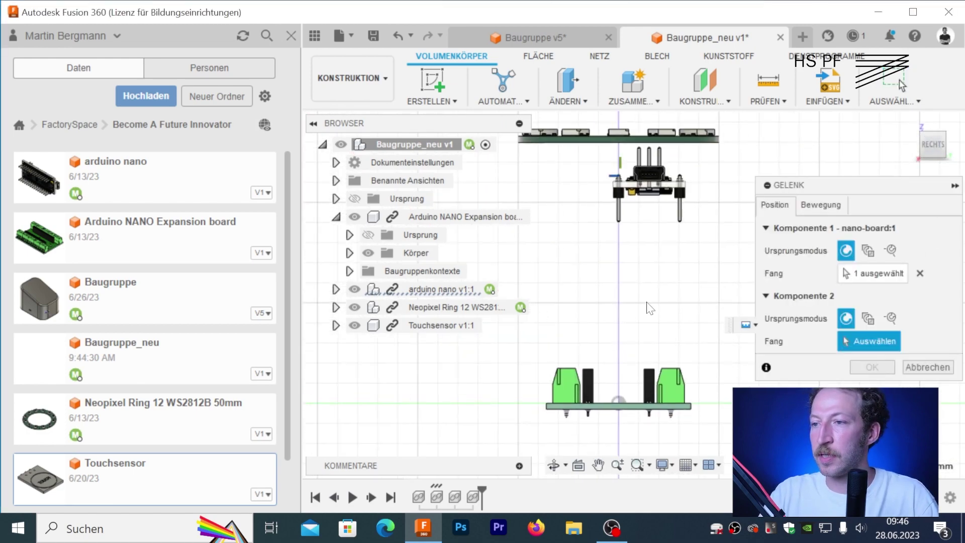
pyautogui.click(931, 358)
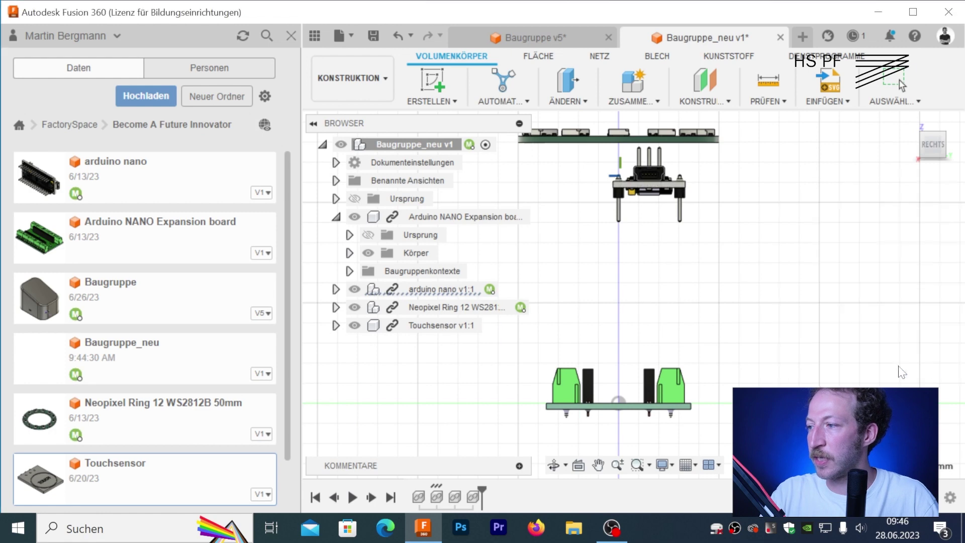
# - Move the arduino nano component down onto the expansion board (7.70 mm Y, -42.256 mm Z)
pyautogui.press('m')
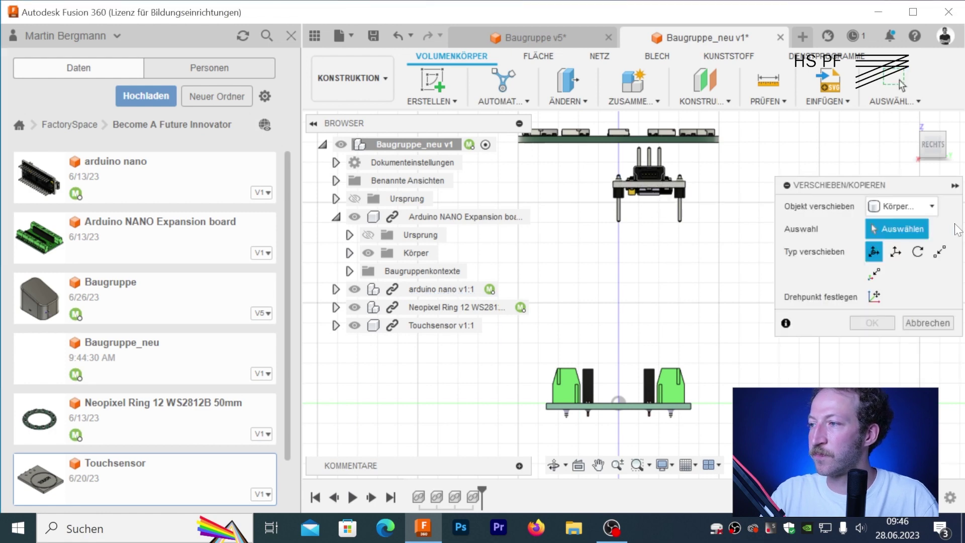
pyautogui.click(899, 206)
pyautogui.click(898, 225)
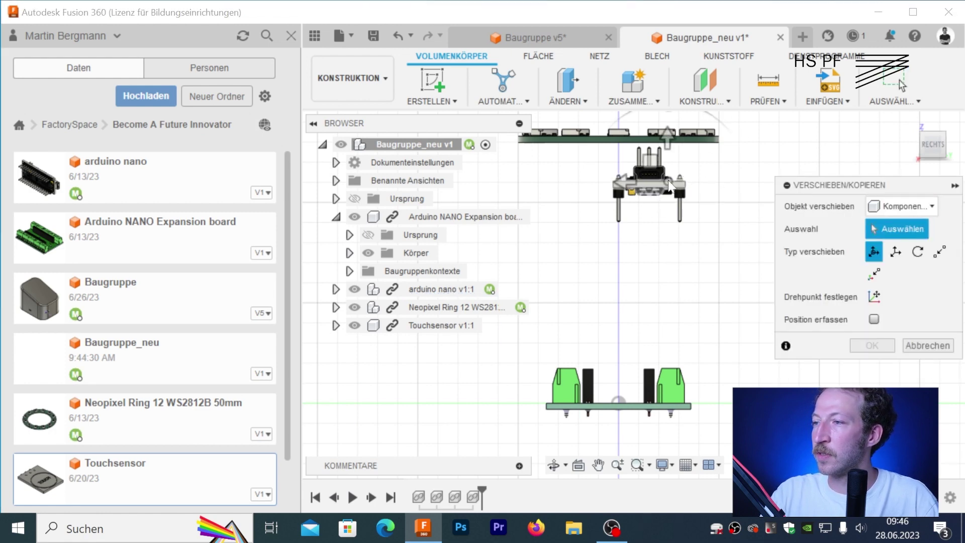
pyautogui.click(669, 182)
pyautogui.moveTo(661, 162); pyautogui.dragTo(621, 331)
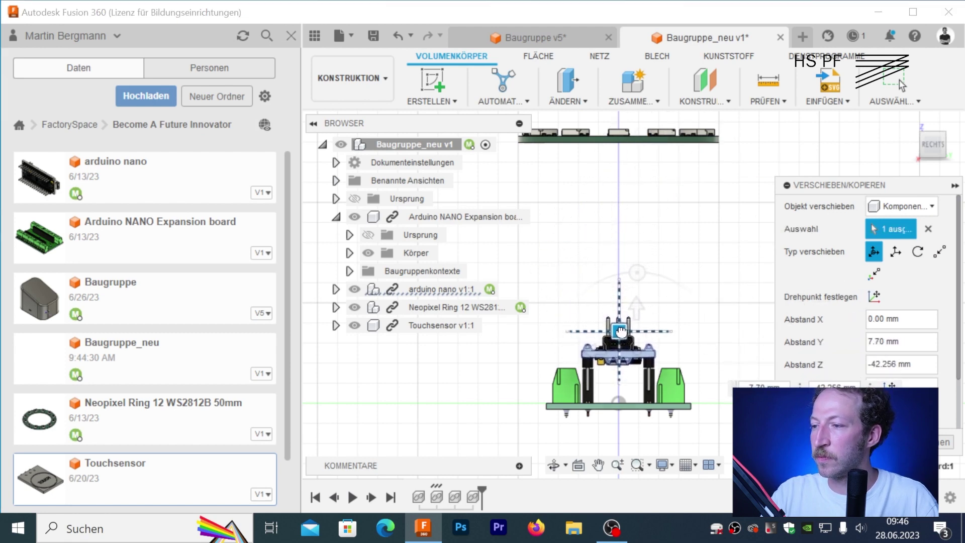
pyautogui.keyDown('shift'); pyautogui.moveTo(621, 332); pyautogui.dragTo(633, 351, button='middle'); pyautogui.keyUp('shift')
pyautogui.scroll(5, 633, 351)
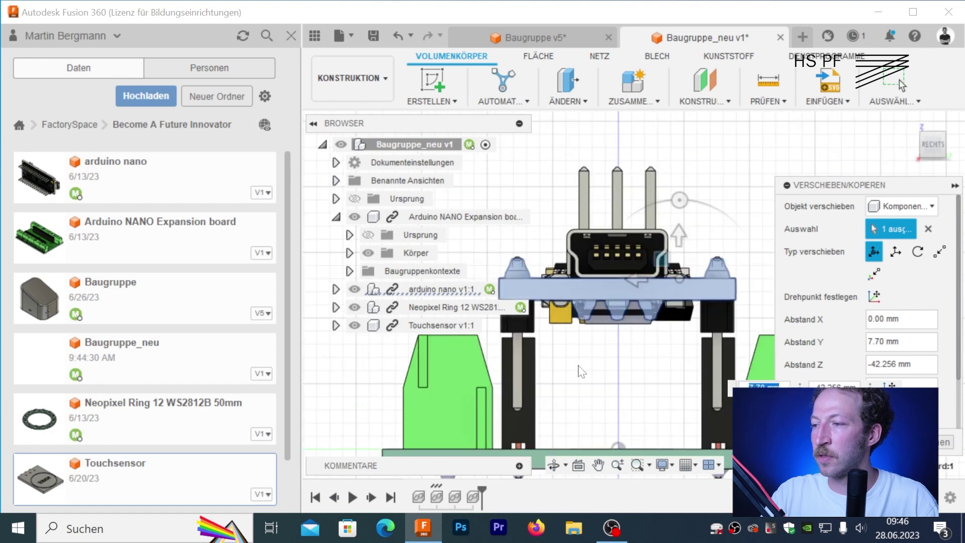
pyautogui.scroll(3, 638, 392)
pyautogui.scroll(-3, 638, 387)
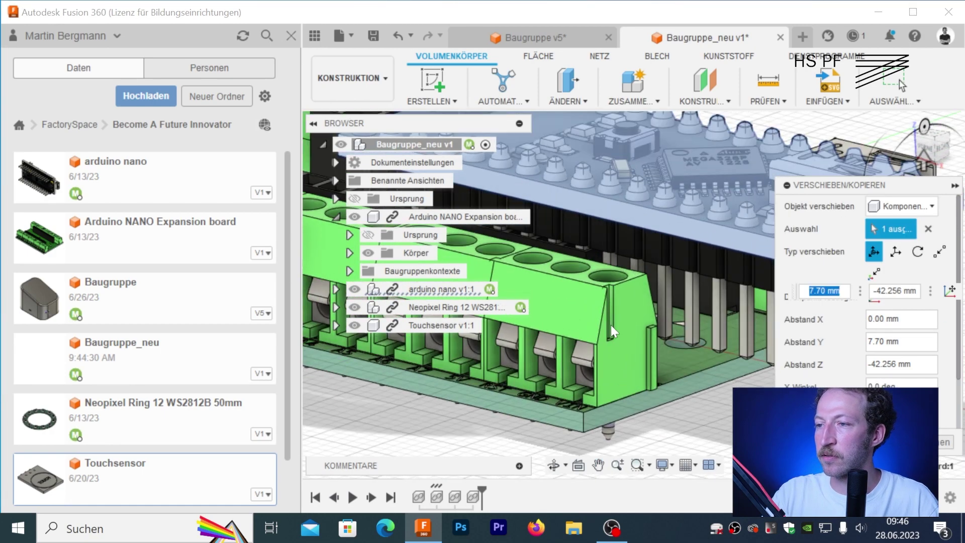
pyautogui.scroll(-3, 611, 325)
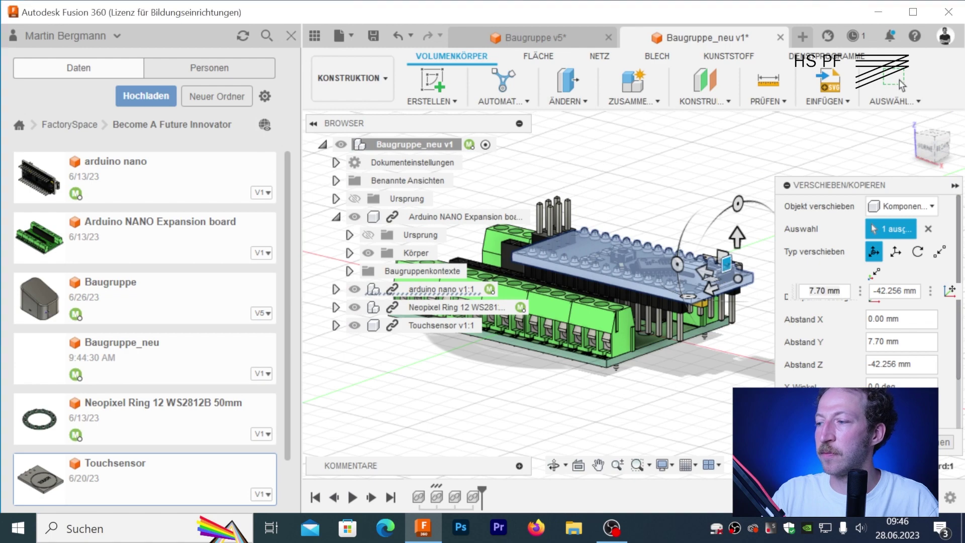
pyautogui.press('Return')
pyautogui.click(549, 101)
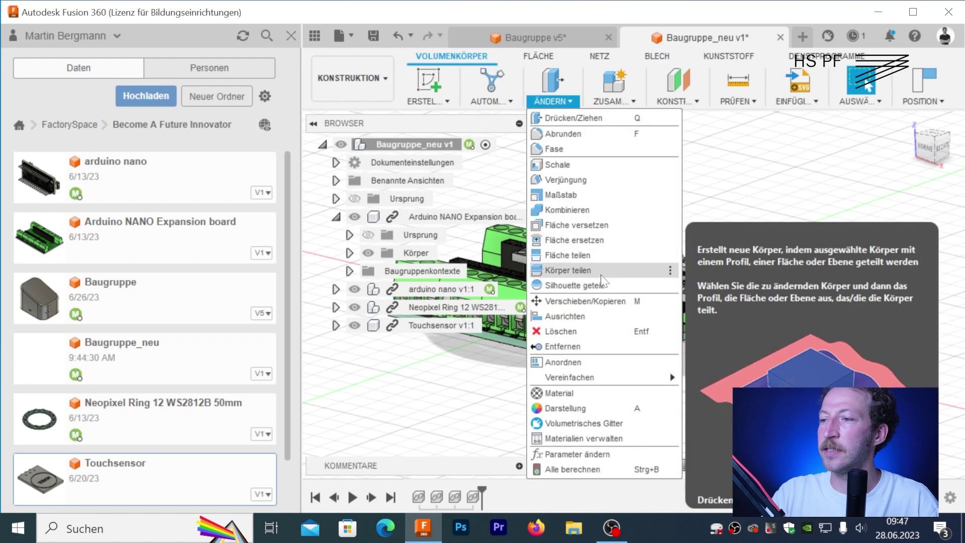
# - Start an Align and pick the reference point on the Arduino nano's pins
pyautogui.click(595, 315)
pyautogui.scroll(3, 707, 308)
pyautogui.scroll(2, 707, 308)
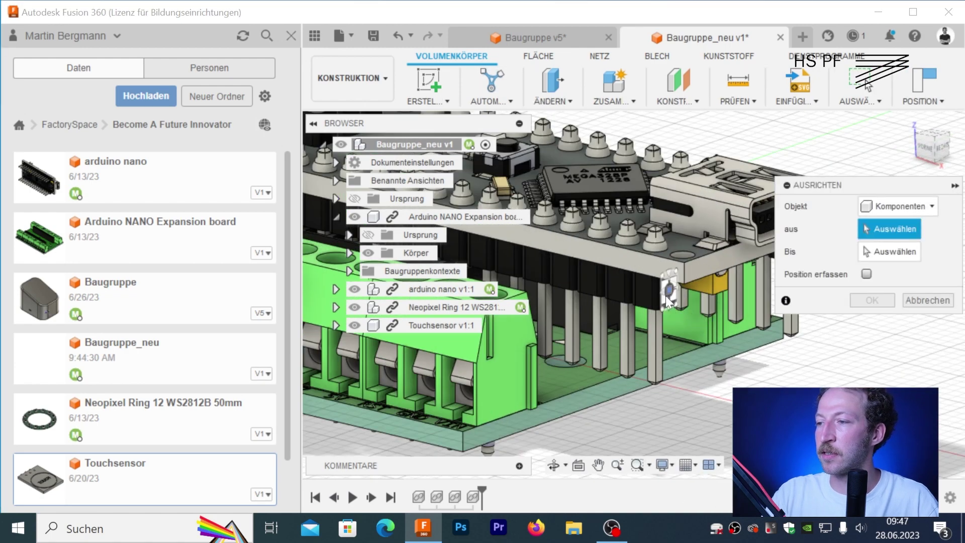
pyautogui.scroll(3, 665, 299)
pyautogui.click(672, 285)
pyautogui.moveTo(672, 284); pyautogui.dragTo(760, 230, button='middle')
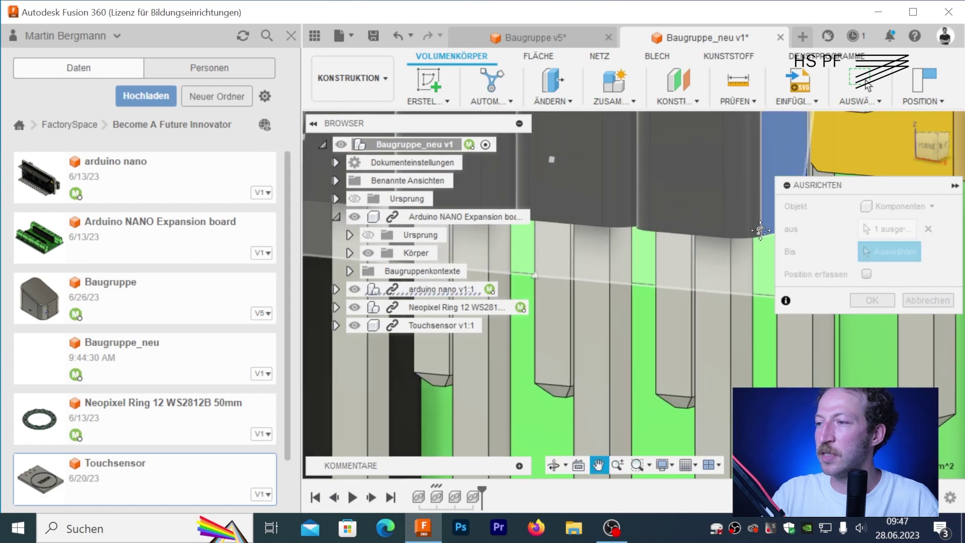
pyautogui.scroll(-3, 555, 341)
pyautogui.scroll(-3, 554, 340)
pyautogui.scroll(-2, 457, 306)
# - Pick the matching point on the expansion board header and confirm the alignment
pyautogui.moveTo(457, 306)
pyautogui.keyDown('shift'); pyautogui.mouseDown(button='middle')
pyautogui.moveTo(588, 294)
pyautogui.moveTo(746, 359)
pyautogui.mouseUp(button='middle'); pyautogui.keyUp('shift')
pyautogui.scroll(3, 746, 360)
pyautogui.scroll(2, 746, 360)
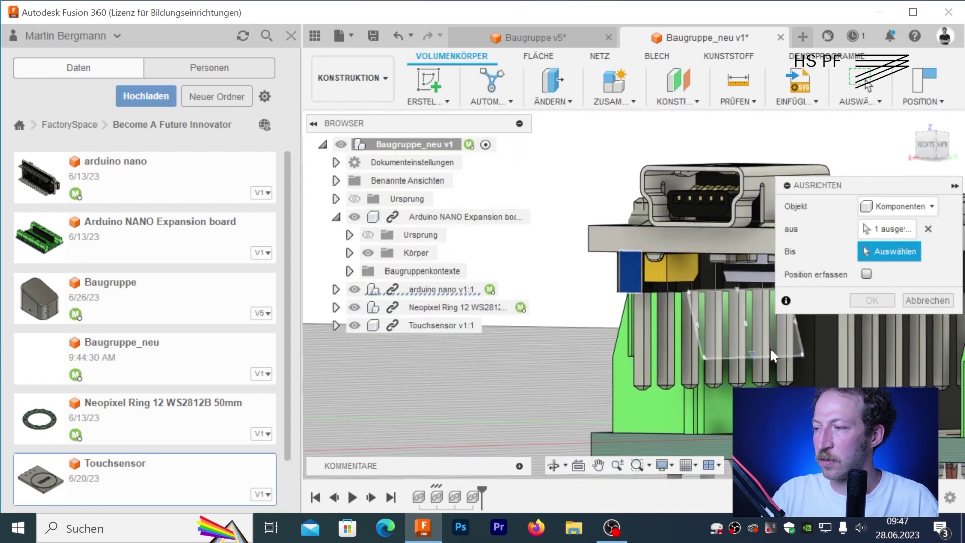
pyautogui.scroll(3, 771, 349)
pyautogui.click(798, 351)
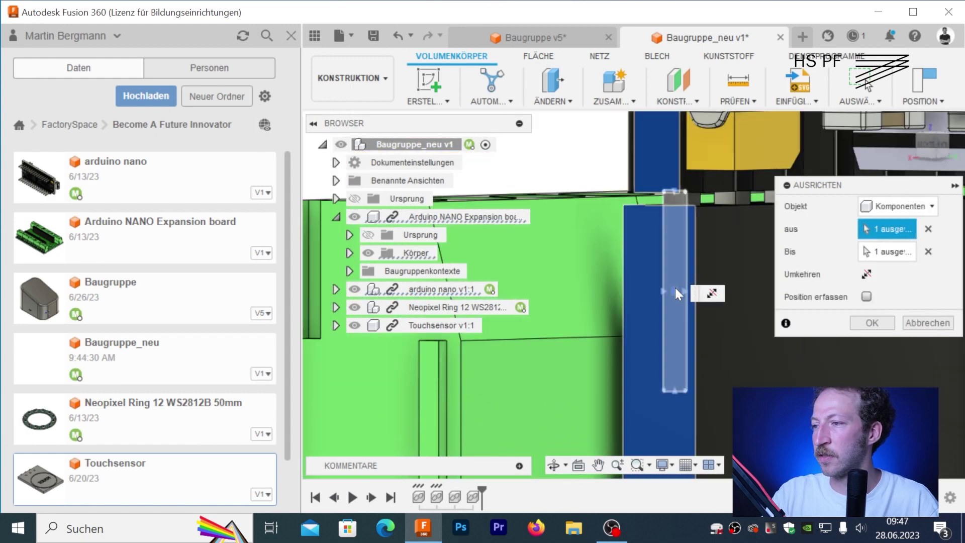
pyautogui.scroll(-5, 674, 288)
pyautogui.moveTo(695, 336)
pyautogui.keyDown('shift'); pyautogui.mouseDown(button='middle')
pyautogui.moveTo(752, 352)
pyautogui.moveTo(908, 360)
pyautogui.mouseUp(button='middle'); pyautogui.keyUp('shift')
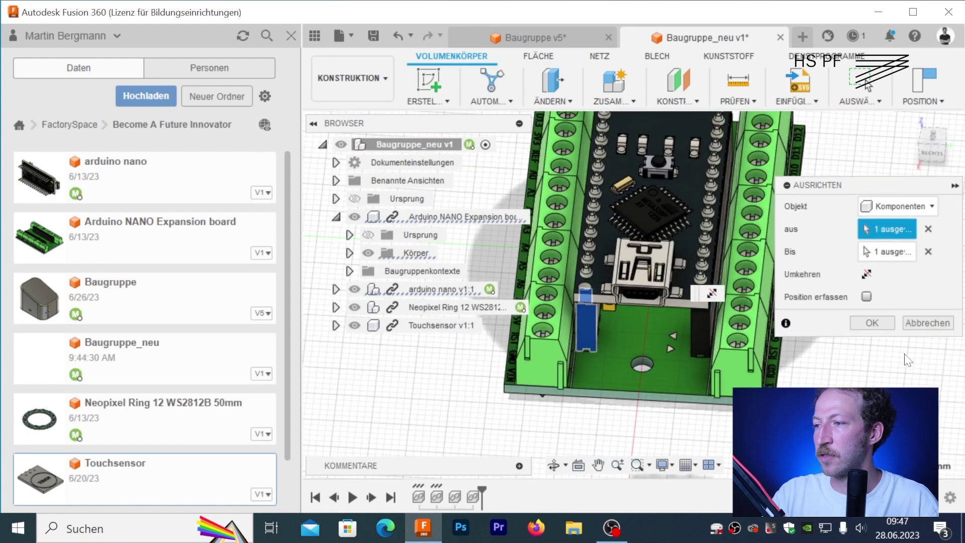
pyautogui.click(871, 323)
# - Check the aligned boards in perspective and from the right-side view
pyautogui.keyDown('shift'); pyautogui.moveTo(692, 388); pyautogui.dragTo(936, 160, button='middle'); pyautogui.keyUp('shift')
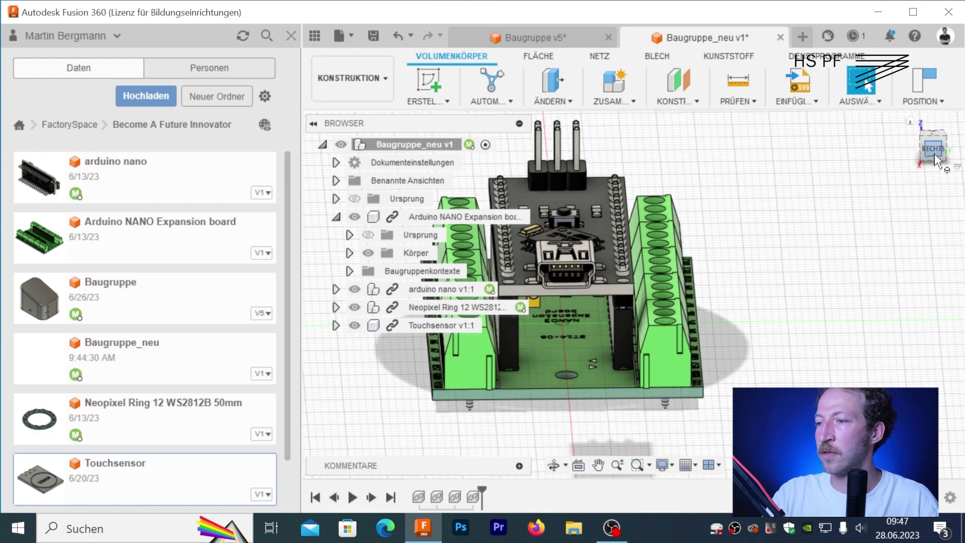
pyautogui.click(934, 151)
pyautogui.scroll(2, 580, 256)
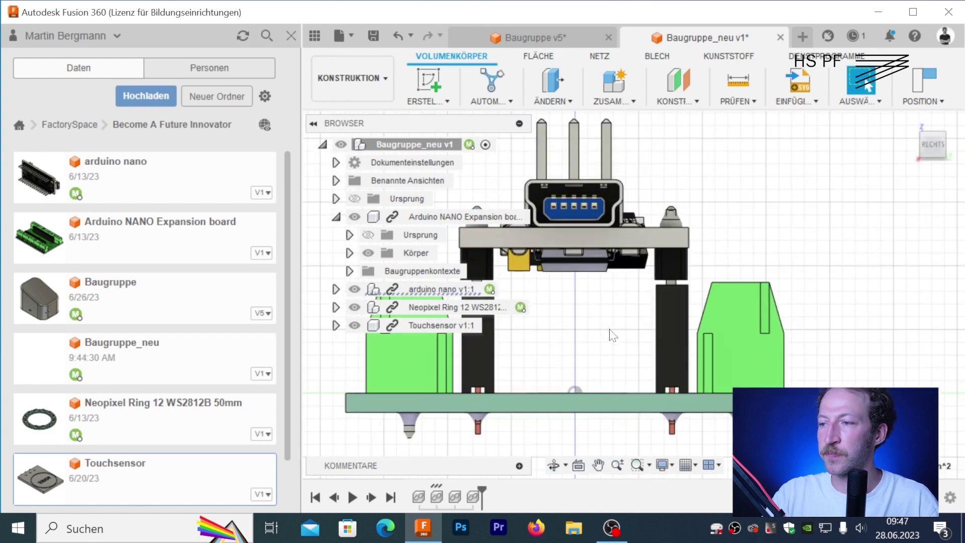
pyautogui.scroll(2, 608, 311)
pyautogui.scroll(1, 697, 342)
# - Move the arduino nano component -0.383 mm along X so it seats on the expansion board
pyautogui.press('m')
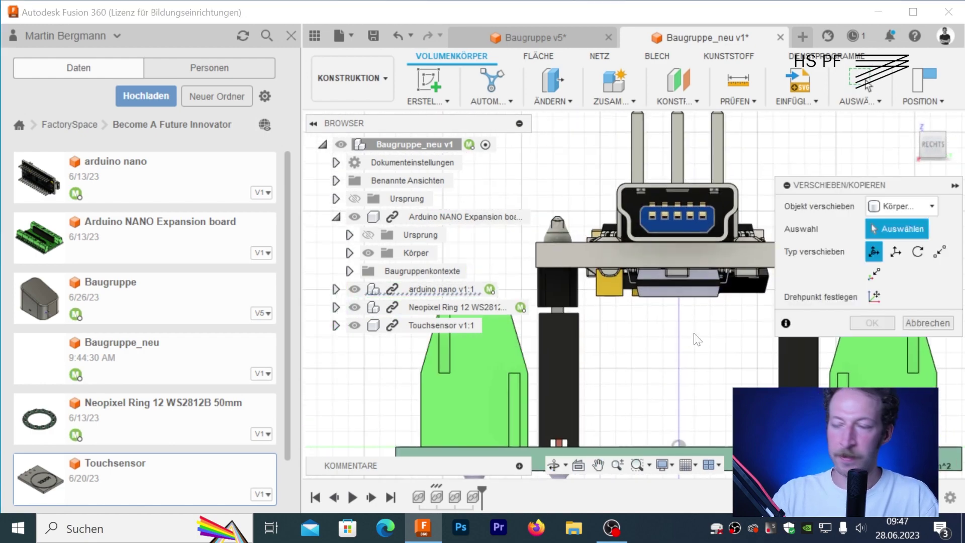
pyautogui.click(912, 210)
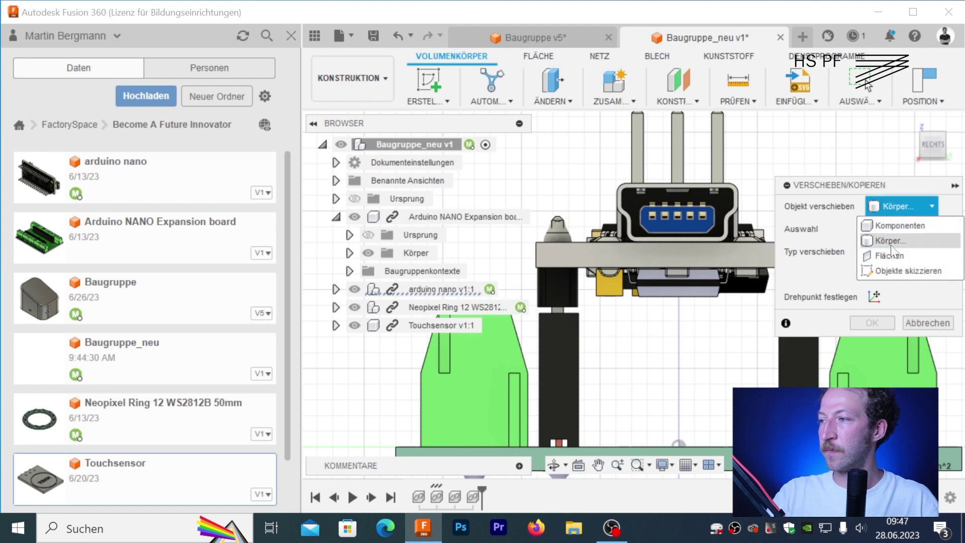
pyautogui.click(891, 243)
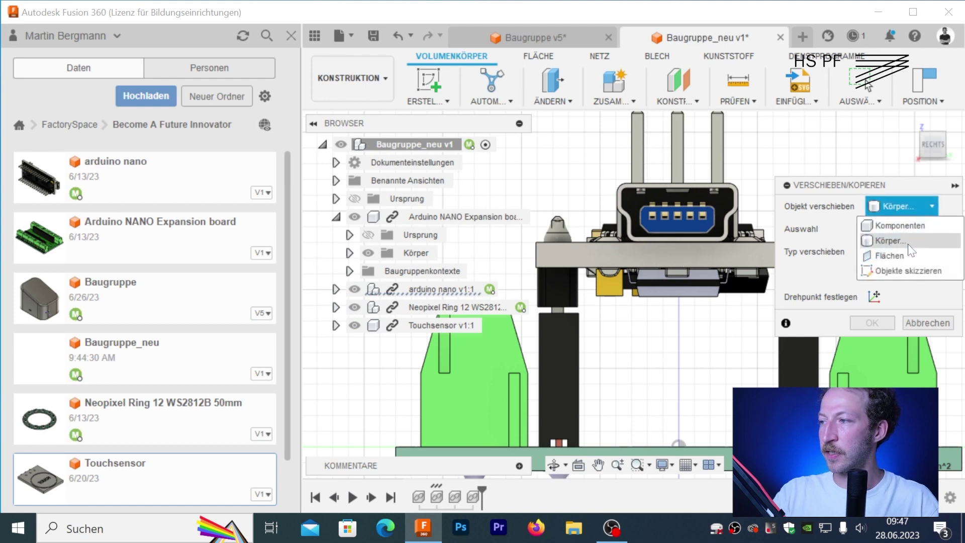
pyautogui.click(899, 225)
pyautogui.click(677, 249)
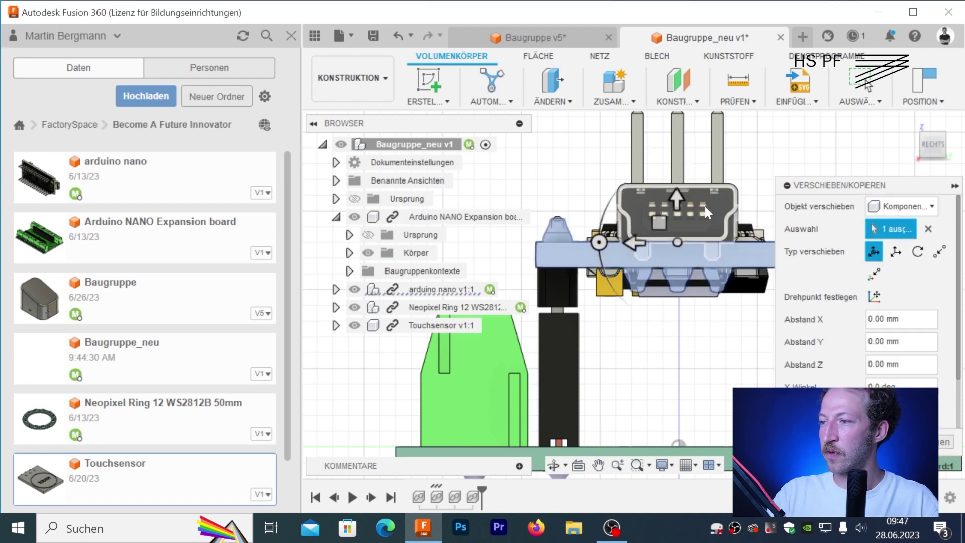
pyautogui.click(676, 198)
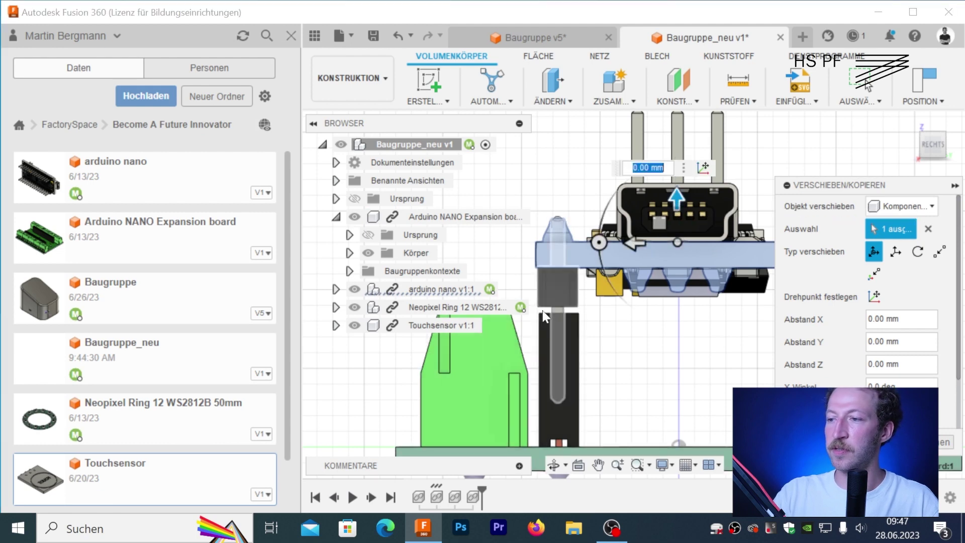
pyautogui.moveTo(676, 200); pyautogui.dragTo(680, 201)
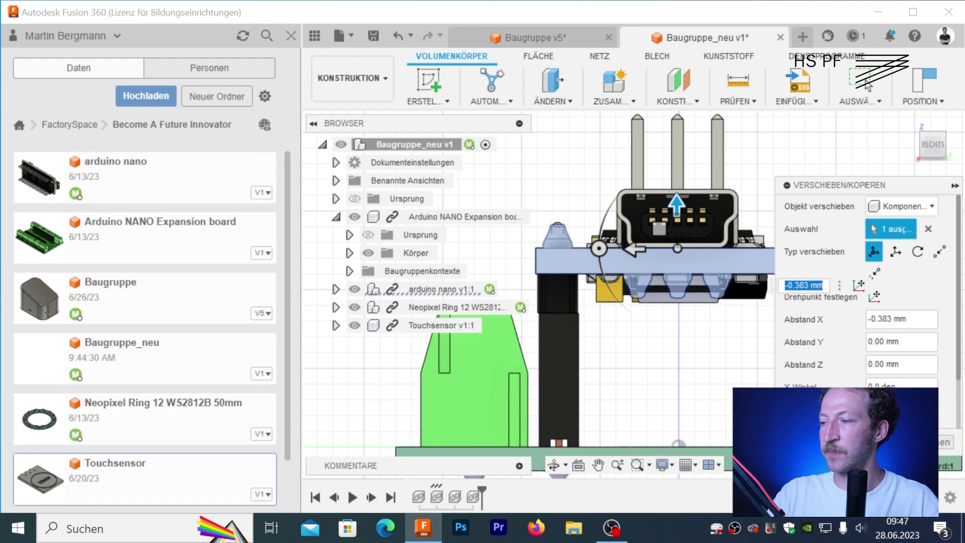
pyautogui.press('Return')
pyautogui.scroll(-3, 709, 385)
pyautogui.moveTo(710, 384)
pyautogui.keyDown('shift'); pyautogui.mouseDown(button='middle')
pyautogui.moveTo(699, 322)
pyautogui.moveTo(695, 362)
pyautogui.mouseUp(button='middle'); pyautogui.keyUp('shift')
pyautogui.scroll(-2, 695, 362)
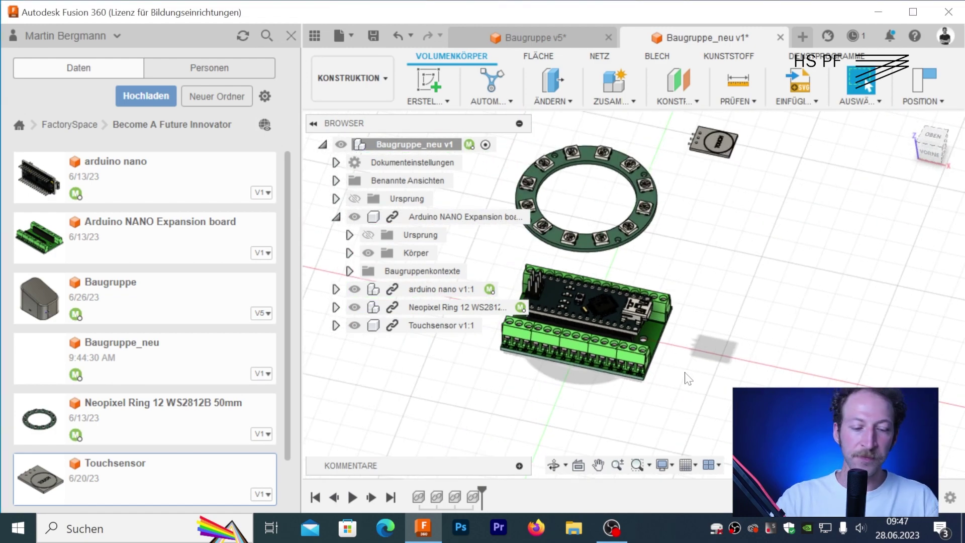
pyautogui.moveTo(610, 528)
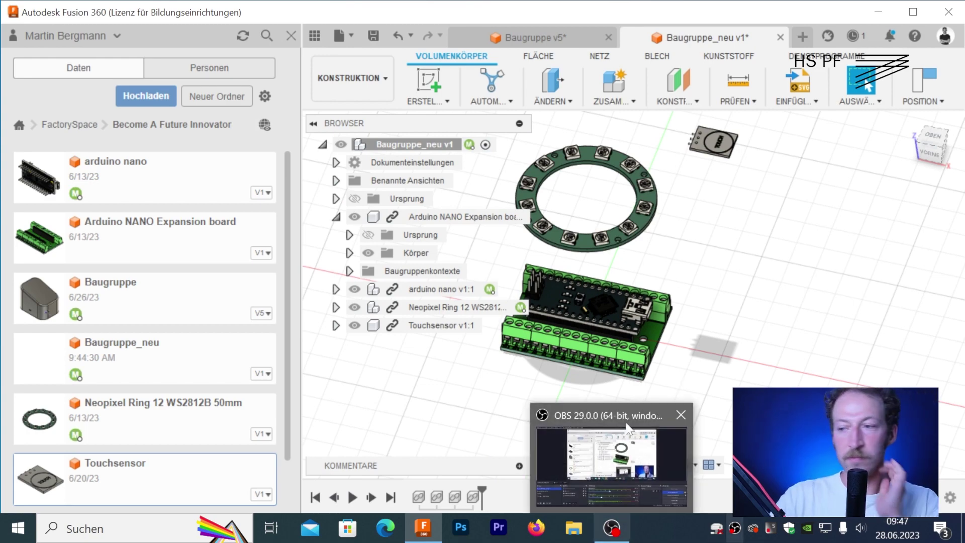
pyautogui.scroll(3, 713, 352)
# - Lift the Arduino NANO Expansion board and arduino nano components together 8.961 mm in Z
pyautogui.keyDown('shift'); pyautogui.moveTo(694, 352); pyautogui.dragTo(587, 301, button='middle'); pyautogui.keyUp('shift')
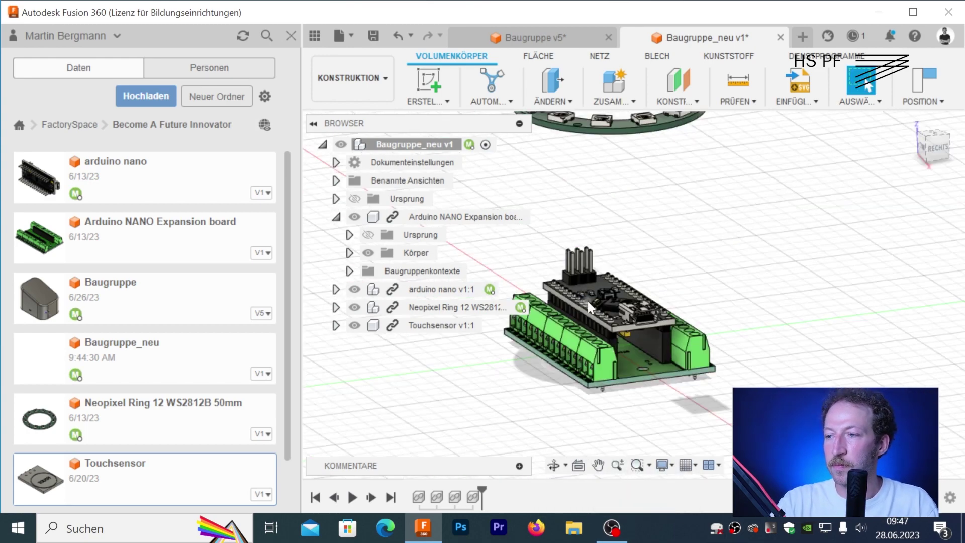
pyautogui.scroll(4, 636, 346)
pyautogui.scroll(-6, 639, 353)
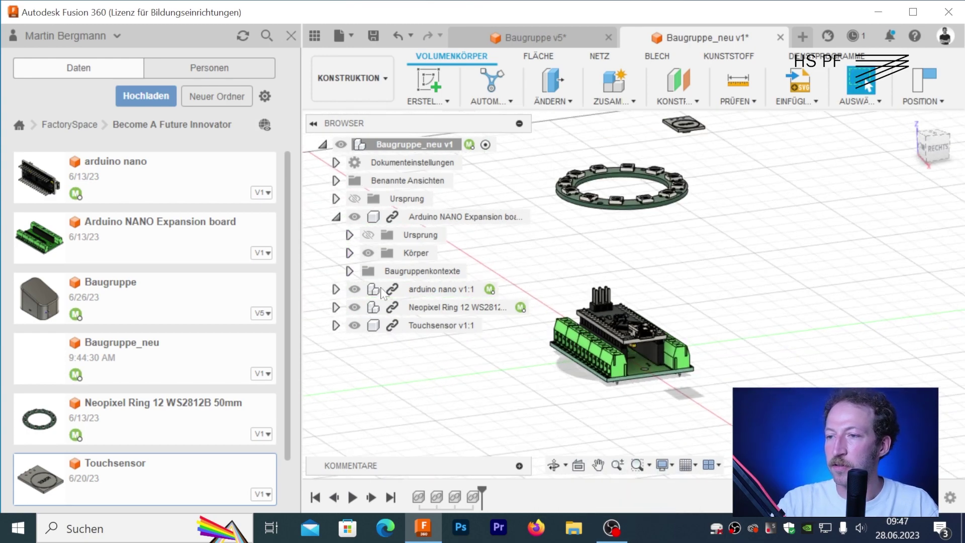
pyautogui.click(434, 292)
pyautogui.press('Escape')
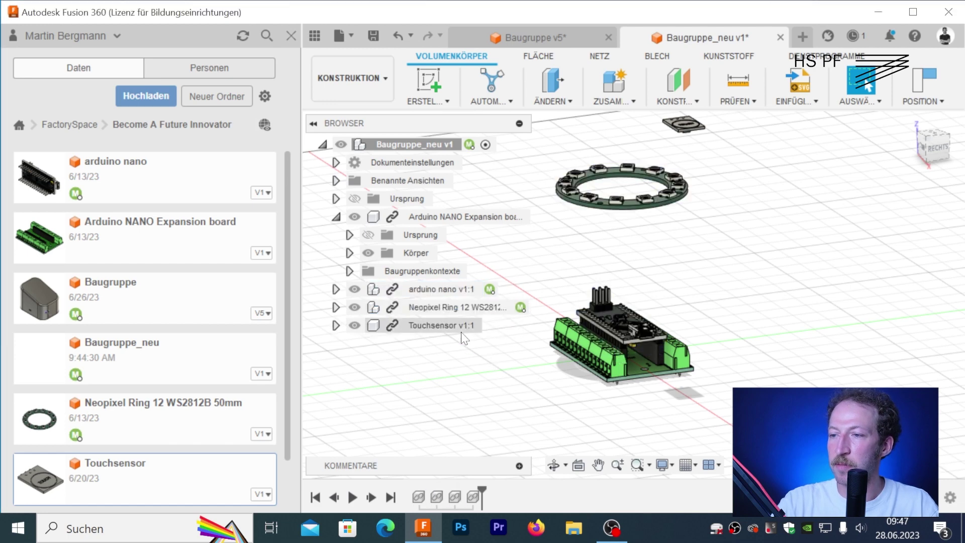
pyautogui.click(429, 217)
pyautogui.keyDown('ctrl'); pyautogui.click(444, 290); pyautogui.keyUp('ctrl')
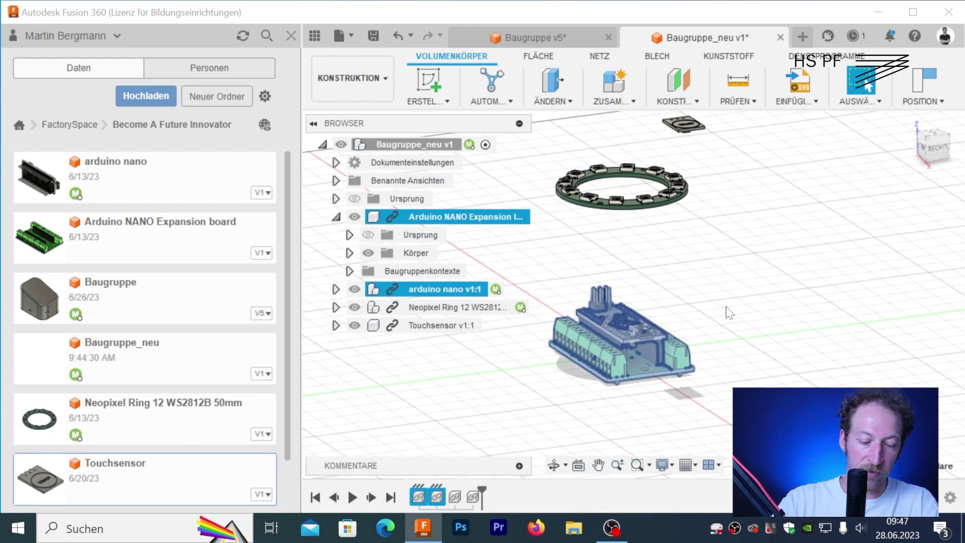
pyautogui.press('m')
pyautogui.moveTo(621, 314); pyautogui.dragTo(623, 294)
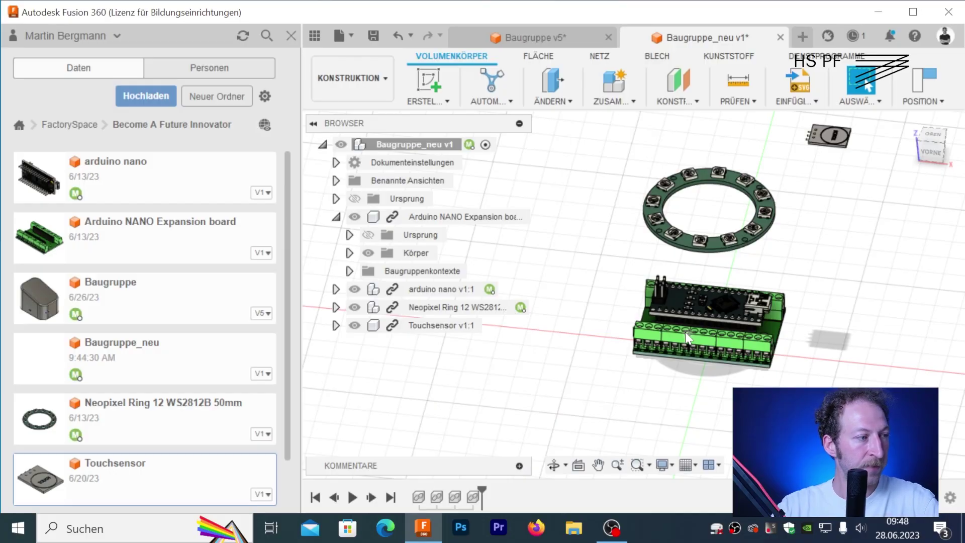
# - Show the origin planes, close the data panel, and start a sketch on the front XZ plane
pyautogui.keyDown('shift'); pyautogui.moveTo(636, 285); pyautogui.dragTo(645, 253, button='middle'); pyautogui.keyUp('shift')
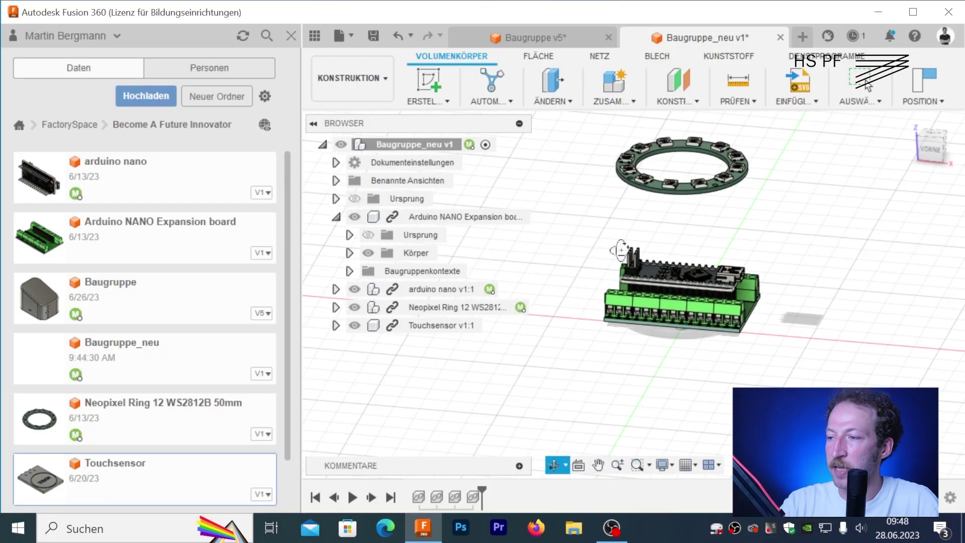
pyautogui.scroll(-2, 586, 294)
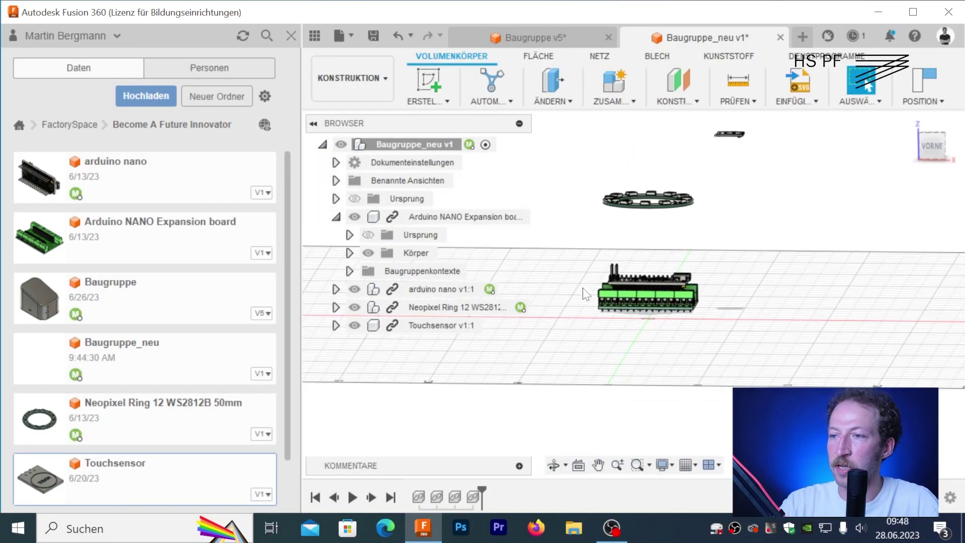
pyautogui.click(354, 198)
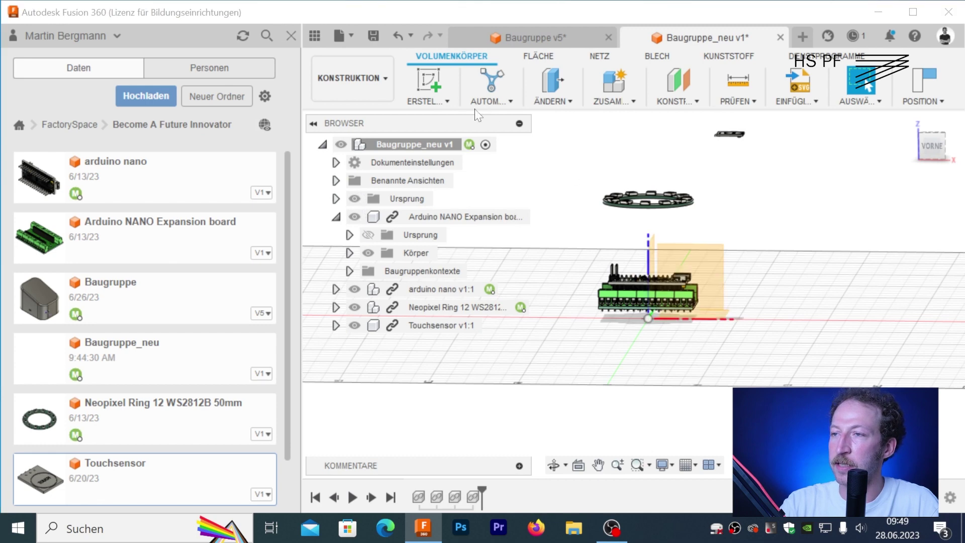
pyautogui.click(298, 28)
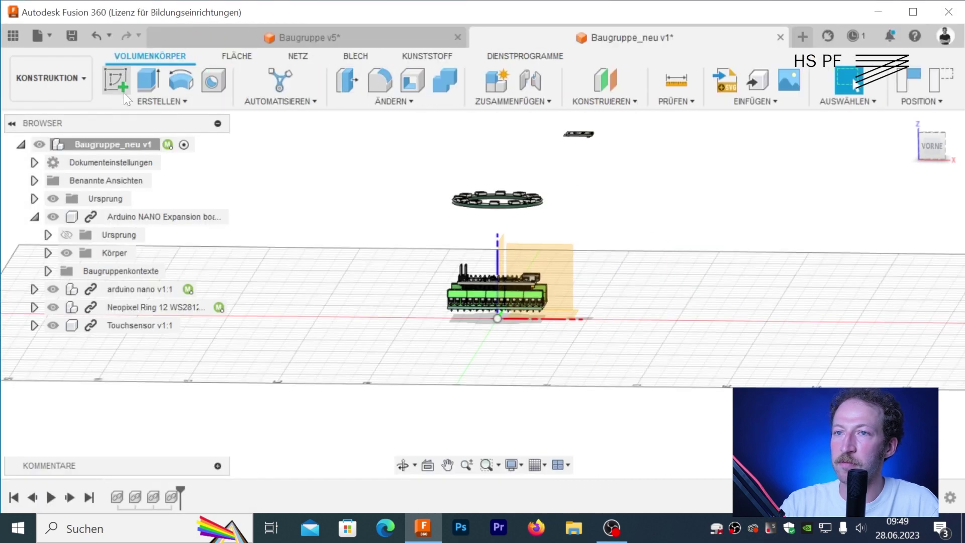
pyautogui.click(546, 258)
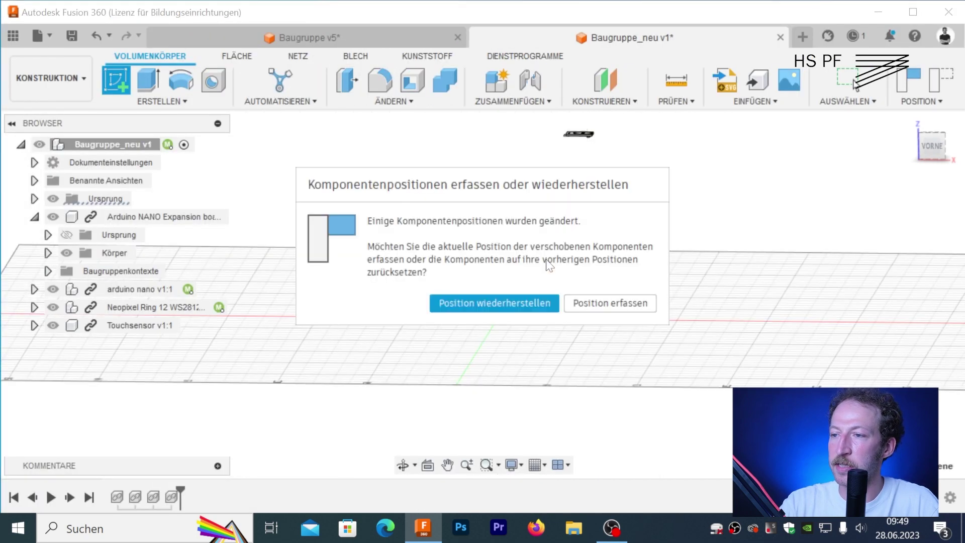
pyautogui.click(623, 304)
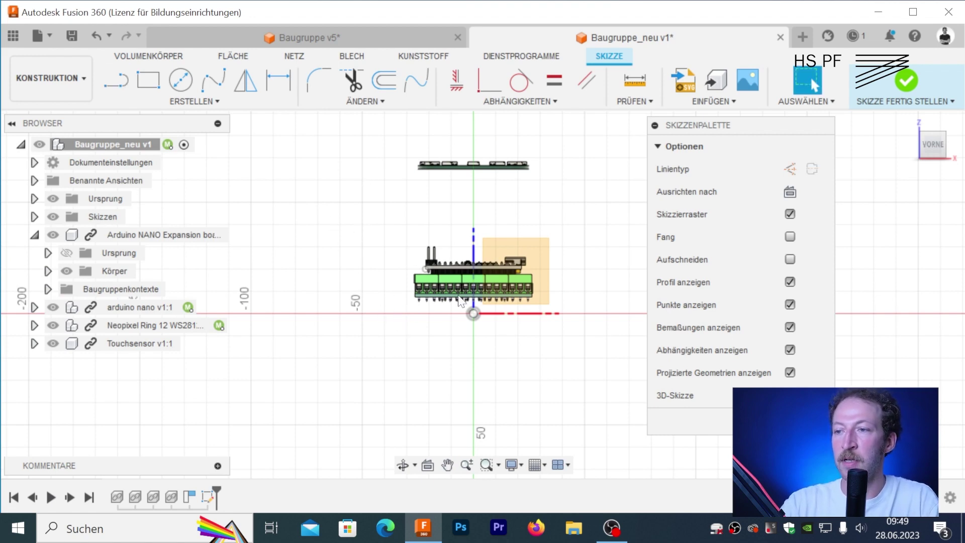
# - Draw a horizontal construction line starting at the origin
pyautogui.press('l')
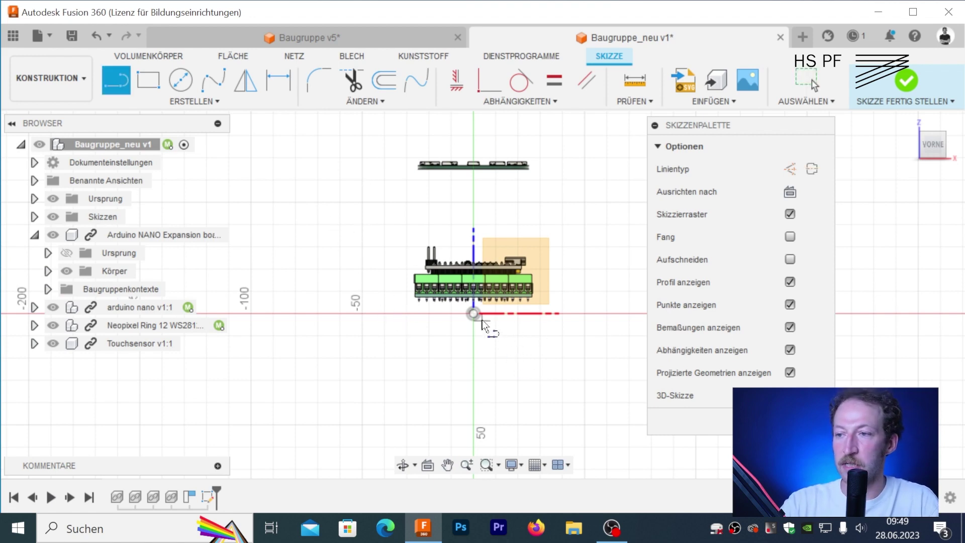
pyautogui.click(473, 313)
pyautogui.click(643, 313)
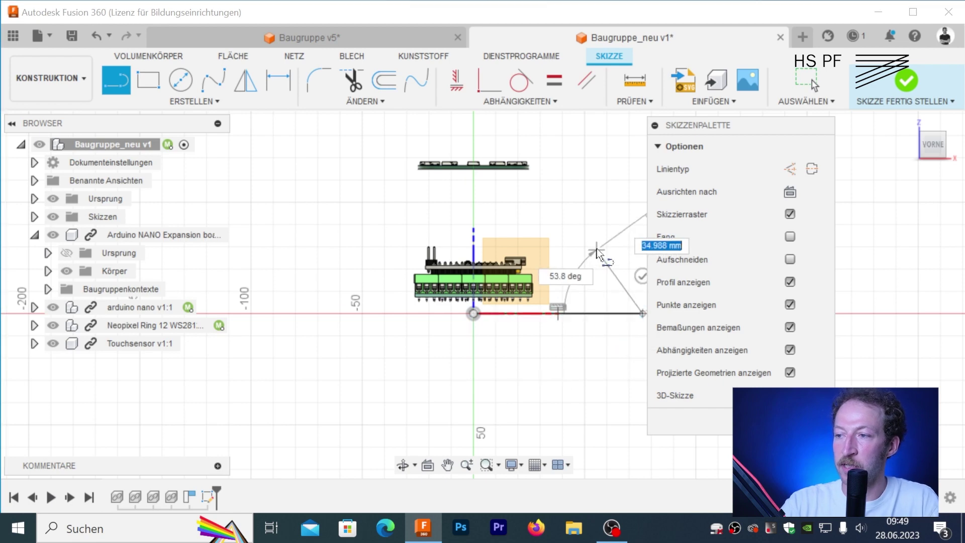
pyautogui.moveTo(597, 252); pyautogui.dragTo(534, 223, button='middle')
pyautogui.press('Escape')
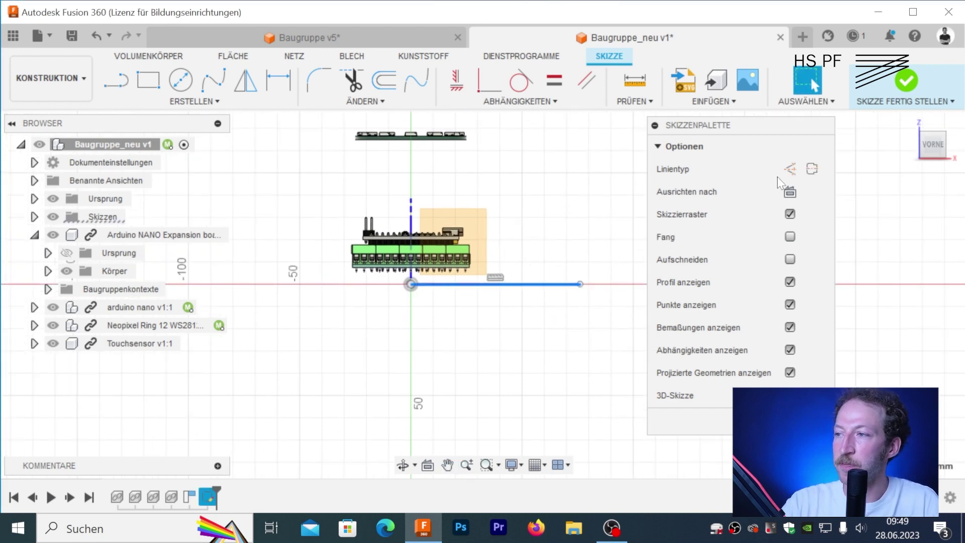
pyautogui.click(789, 169)
# - Draw a closed four-sided profile with a sloped top edge around the boards
pyautogui.press('l')
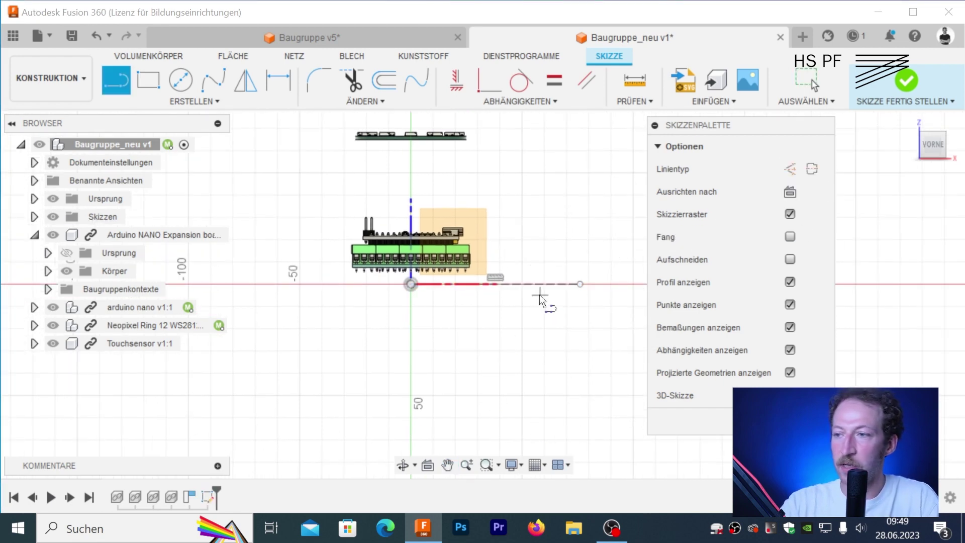
pyautogui.click(580, 284)
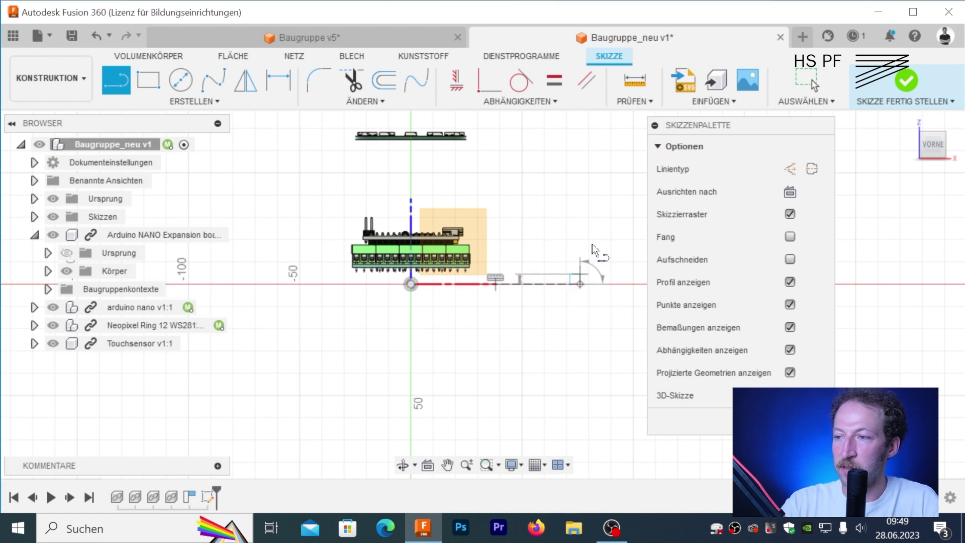
pyautogui.click(581, 180)
pyautogui.scroll(-2, 583, 191)
pyautogui.scroll(-2, 583, 191)
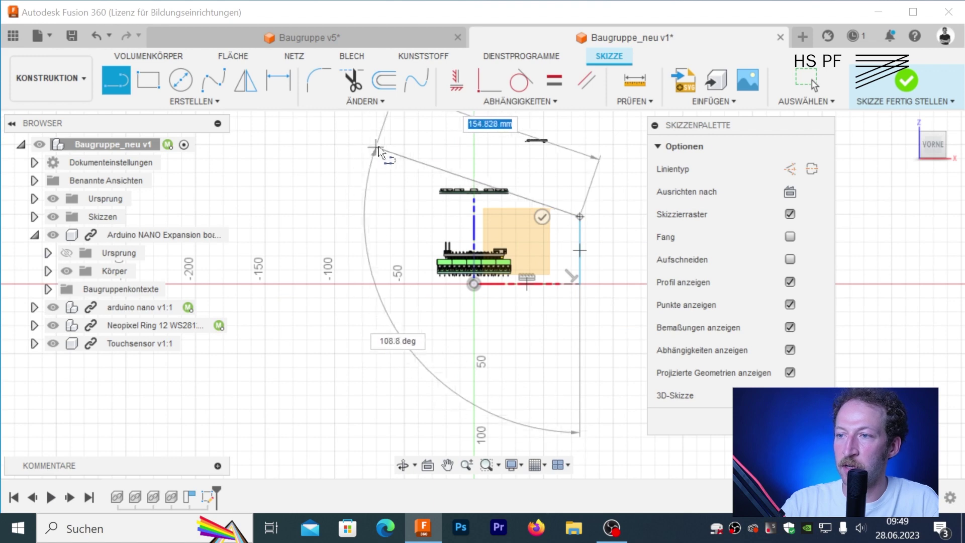
pyautogui.click(411, 159)
pyautogui.click(409, 284)
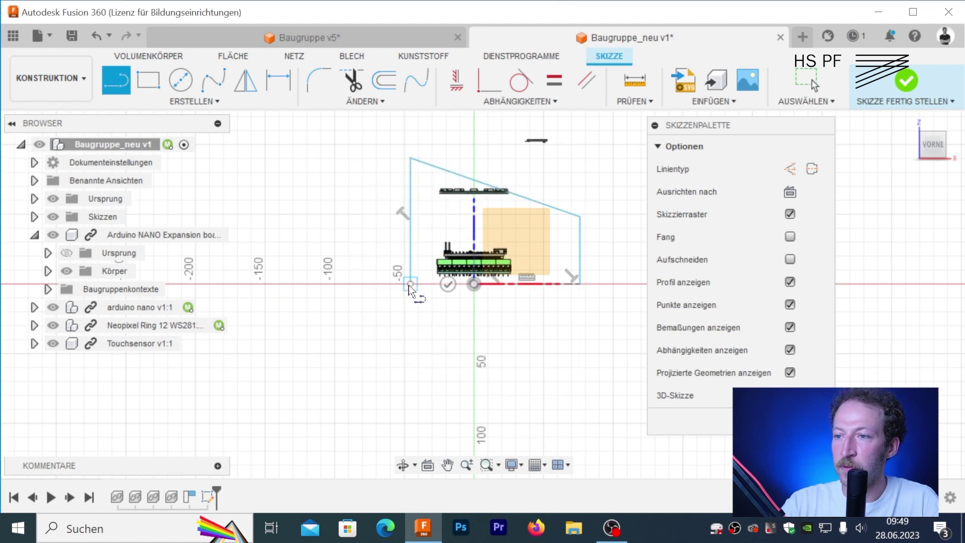
pyautogui.click(580, 283)
pyautogui.press('Escape')
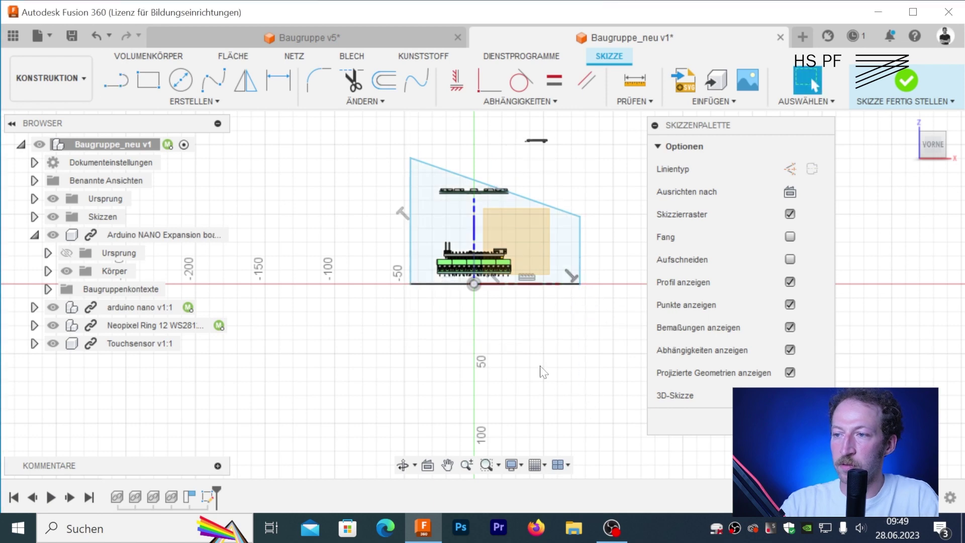
pyautogui.scroll(2, 537, 352)
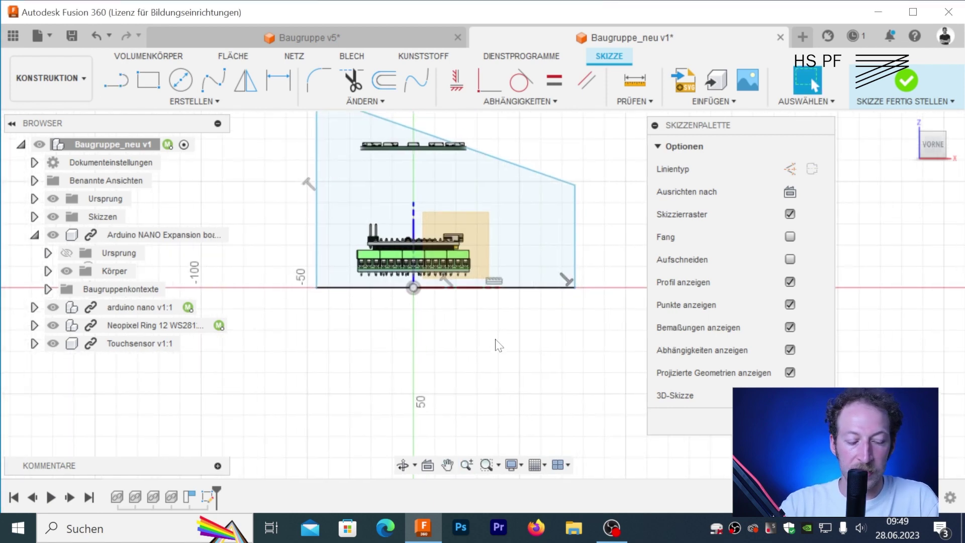
# - Dimension the profile: 75 mm width, 55 mm left height, 35 mm right height
pyautogui.press('d')
pyautogui.click(497, 288)
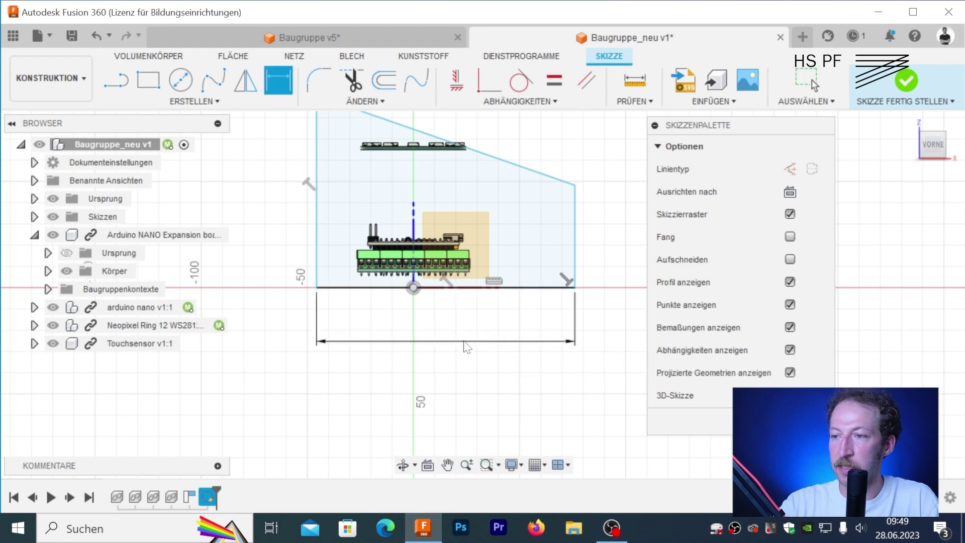
pyautogui.click(463, 342)
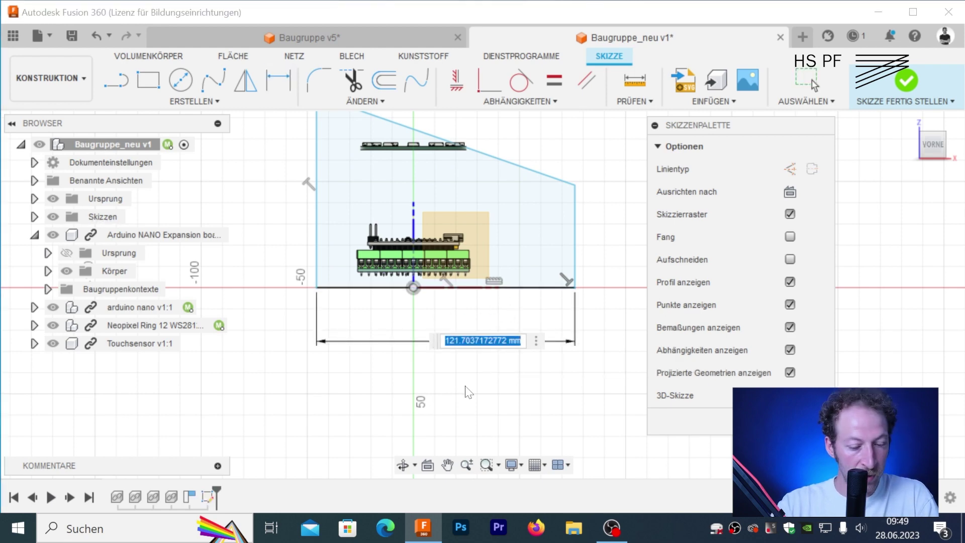
pyautogui.write('75')
pyautogui.press('Return')
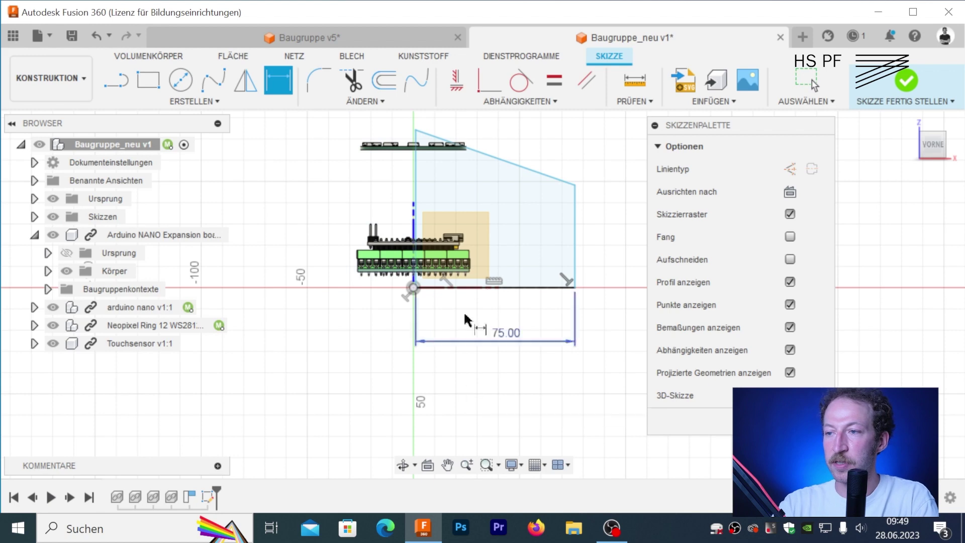
pyautogui.click(417, 192)
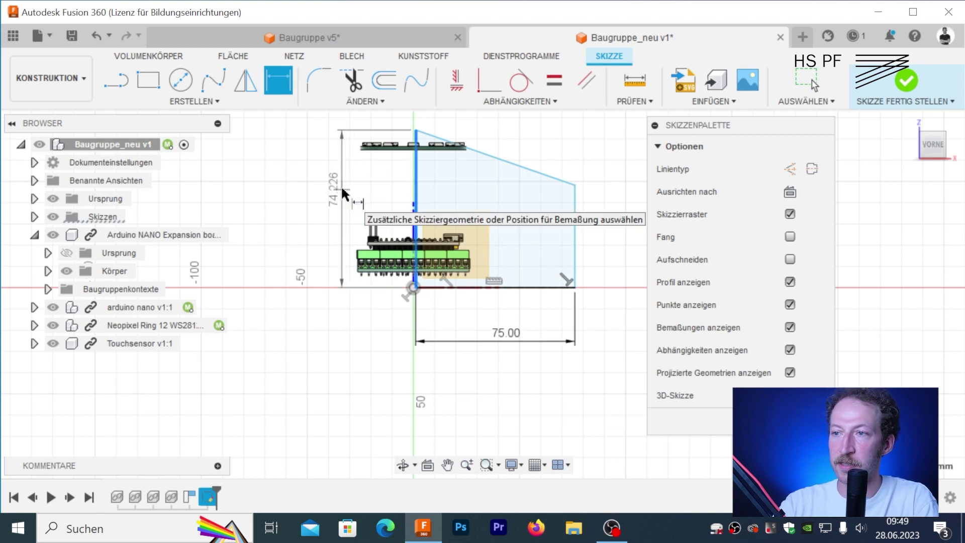
pyautogui.click(336, 192)
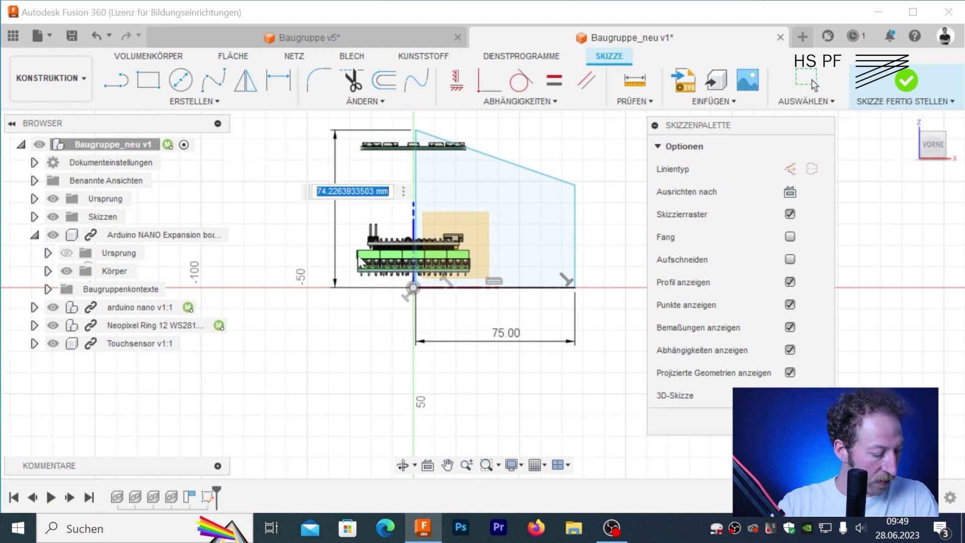
pyautogui.write('55')
pyautogui.press('Return')
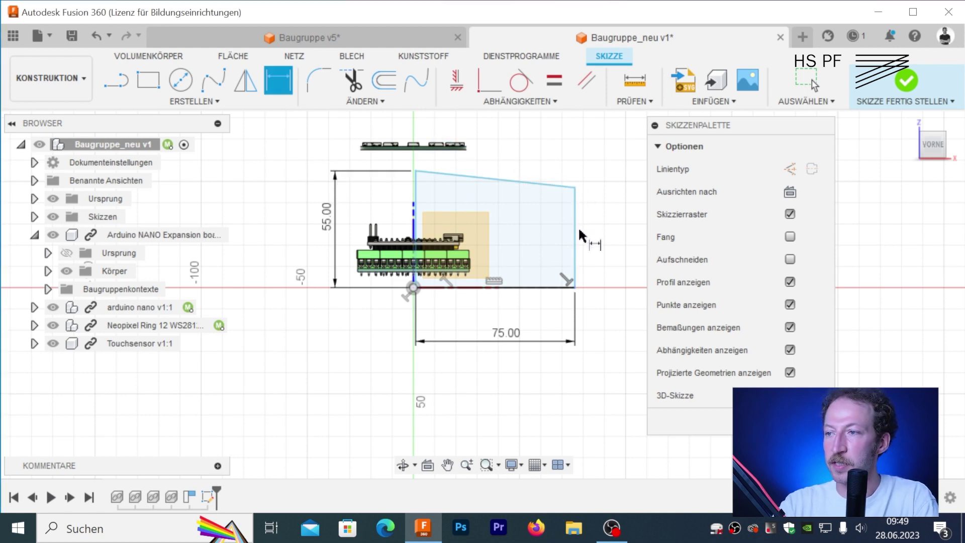
pyautogui.click(578, 232)
pyautogui.write('35')
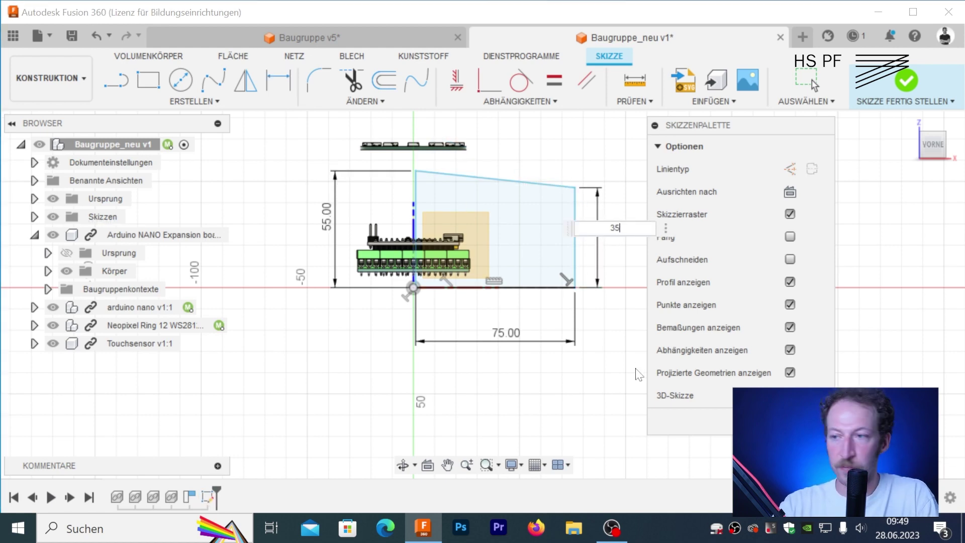
pyautogui.press('Return')
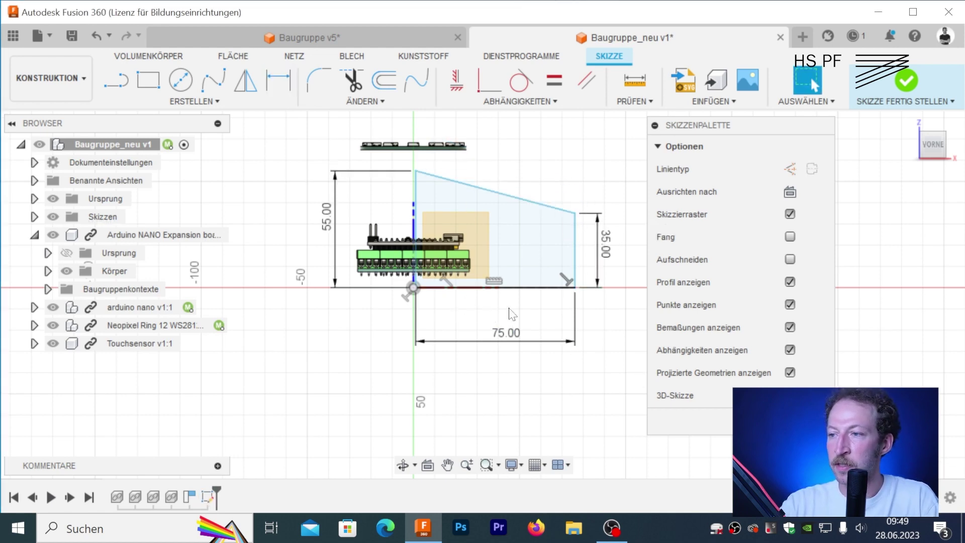
# - Add a 37.5 mm origin-to-right-edge dimension to centre the profile
pyautogui.scroll(5, 533, 309)
pyautogui.moveTo(557, 308)
pyautogui.mouseDown(button='middle')
pyautogui.moveTo(582, 330)
pyautogui.moveTo(445, 308)
pyautogui.mouseUp(button='middle')
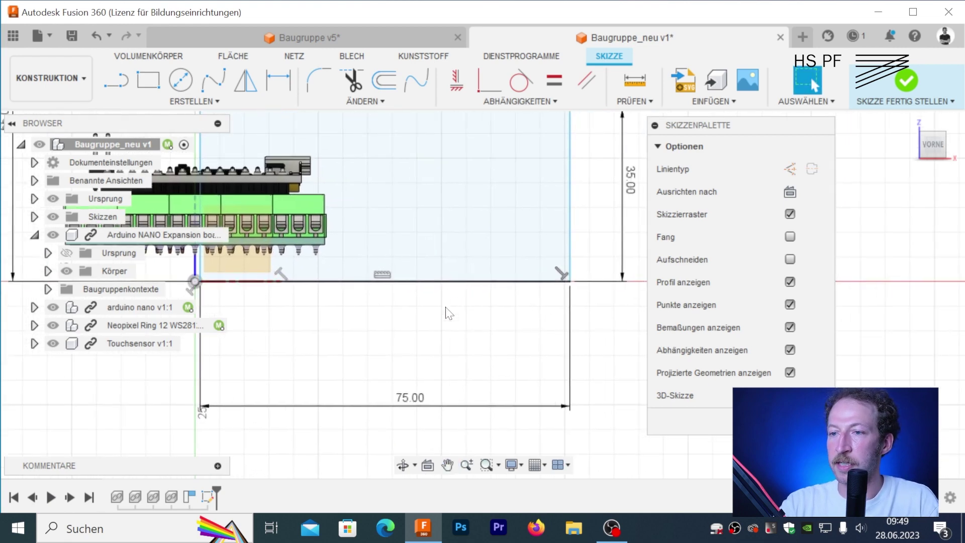
pyautogui.scroll(-2, 392, 320)
pyautogui.moveTo(387, 329); pyautogui.dragTo(452, 334, button='middle')
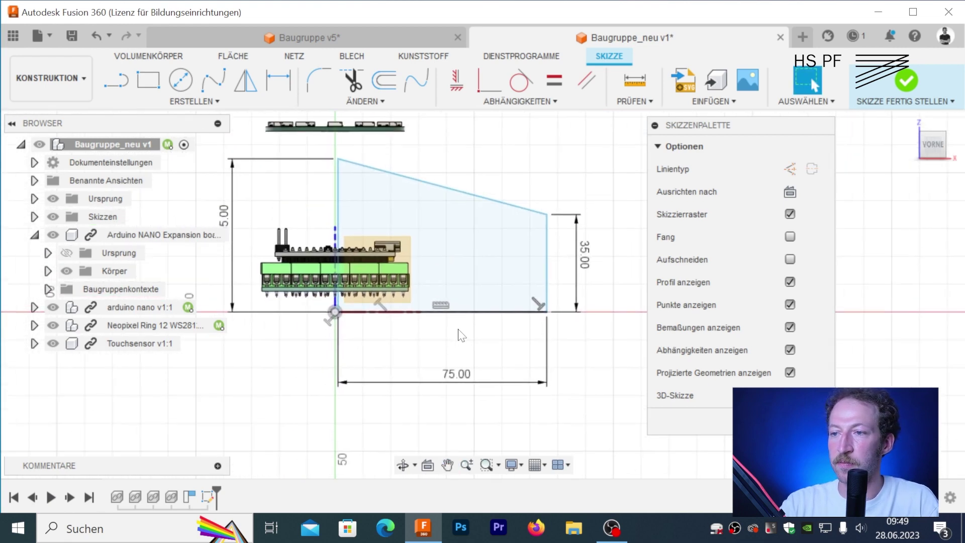
pyautogui.scroll(1, 566, 299)
pyautogui.scroll(4, 566, 299)
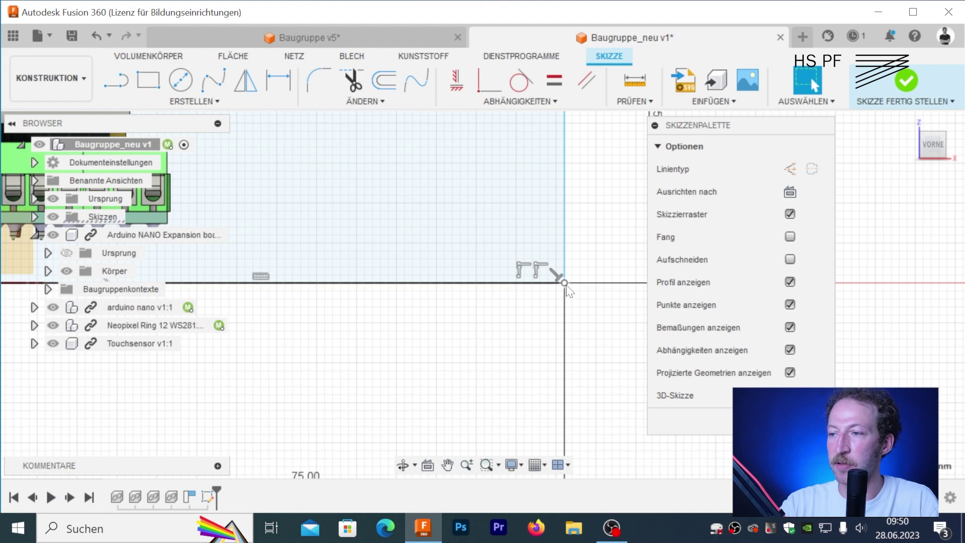
pyautogui.scroll(-4, 566, 292)
pyautogui.scroll(-1, 433, 356)
pyautogui.press('d')
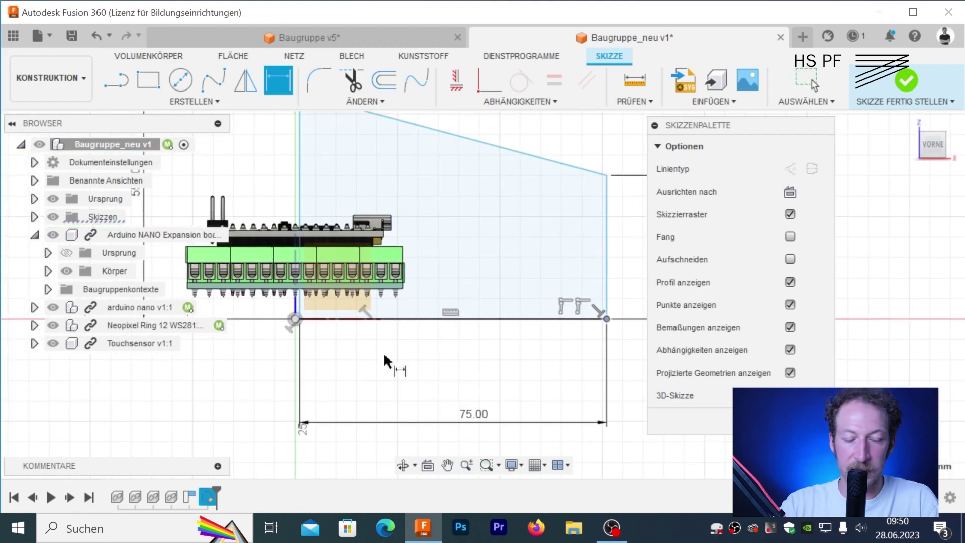
pyautogui.click(298, 324)
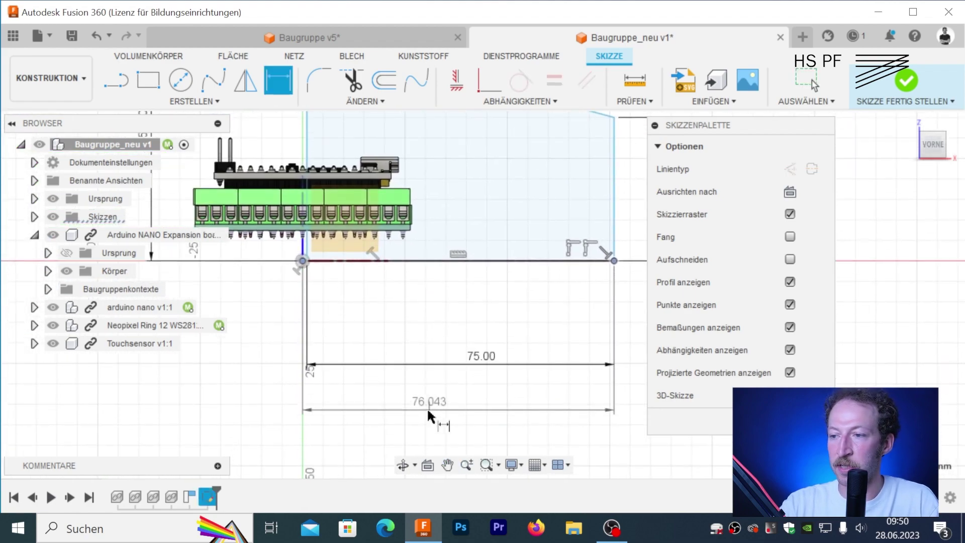
pyautogui.click(442, 413)
pyautogui.write('37,5')
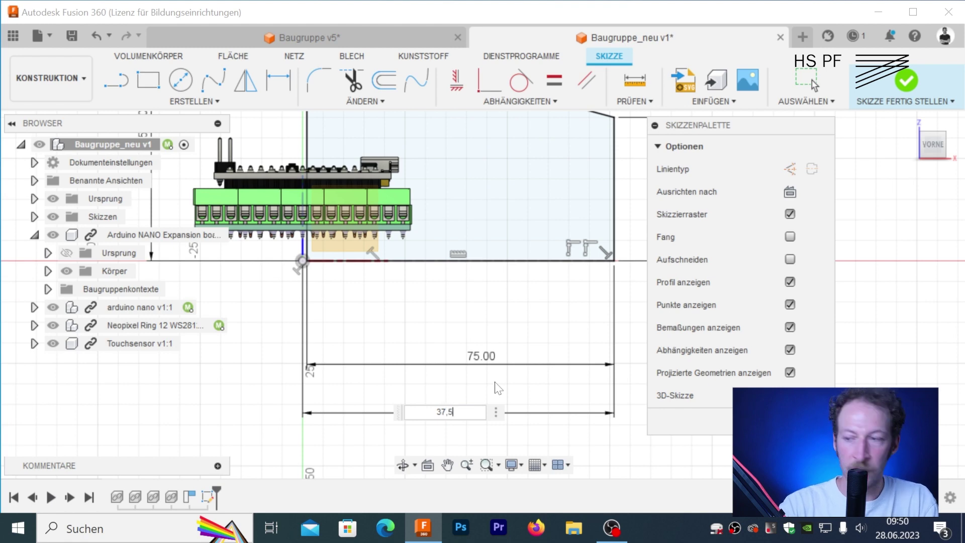
pyautogui.press('Return')
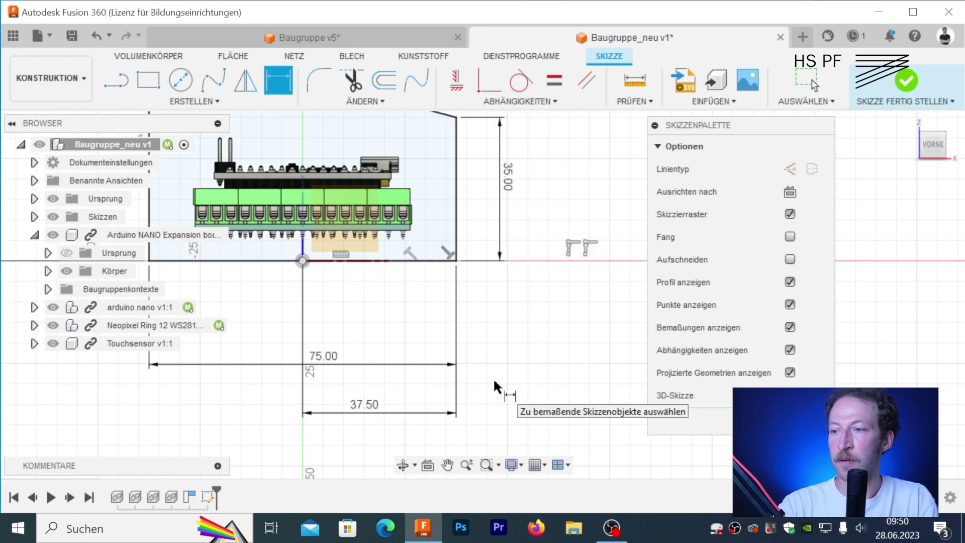
pyautogui.scroll(-3, 495, 387)
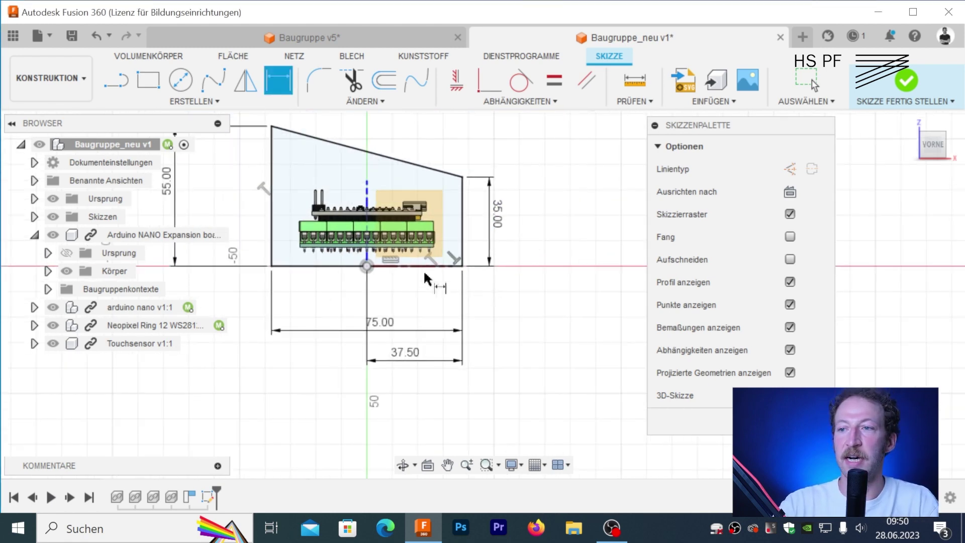
pyautogui.moveTo(431, 276)
pyautogui.mouseDown(button='middle')
pyautogui.moveTo(503, 266)
pyautogui.moveTo(530, 363)
pyautogui.moveTo(523, 333)
pyautogui.moveTo(525, 352)
pyautogui.mouseUp(button='middle')
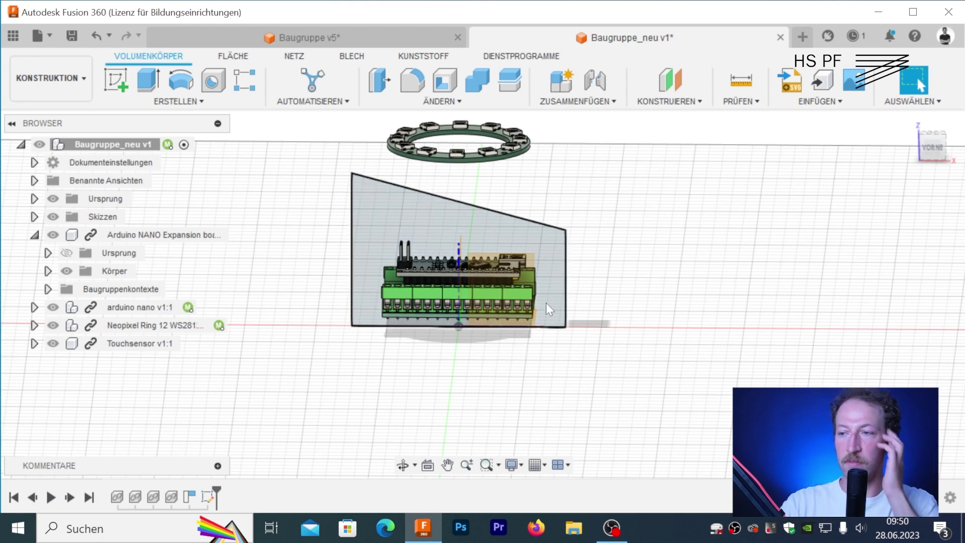
# - Start Move/Copy with the arduino nano and Arduino NANO Expansion components selected
pyautogui.moveTo(445, 360)
pyautogui.keyDown('shift'); pyautogui.mouseDown(button='middle')
pyautogui.moveTo(442, 397)
pyautogui.moveTo(454, 374)
pyautogui.moveTo(447, 287)
pyautogui.mouseUp(button='middle'); pyautogui.keyUp('shift')
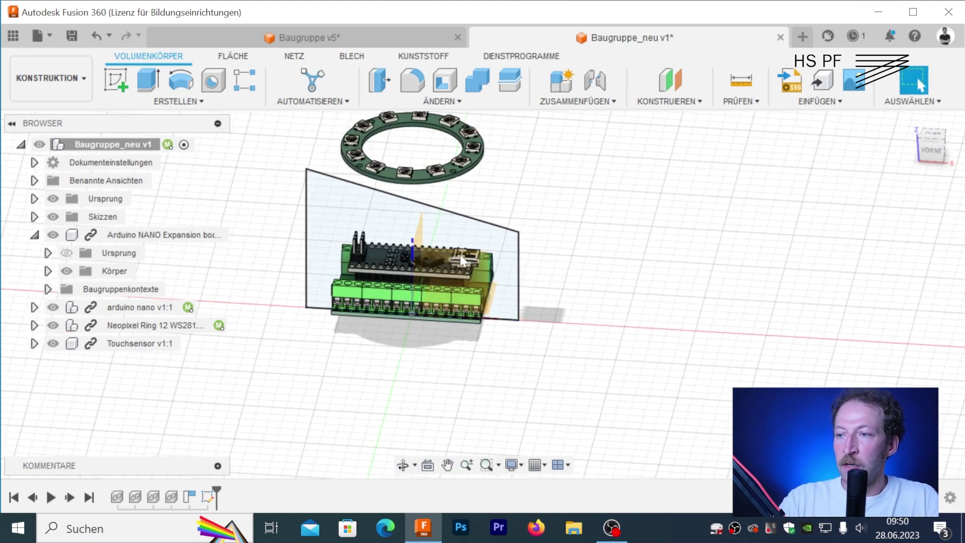
pyautogui.scroll(5, 467, 260)
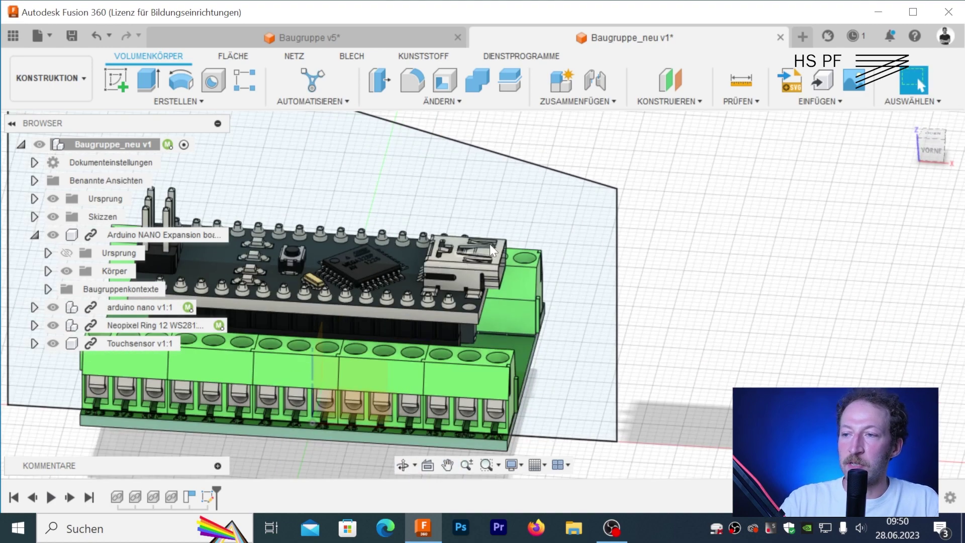
pyautogui.scroll(-2, 473, 268)
pyautogui.scroll(-1, 482, 282)
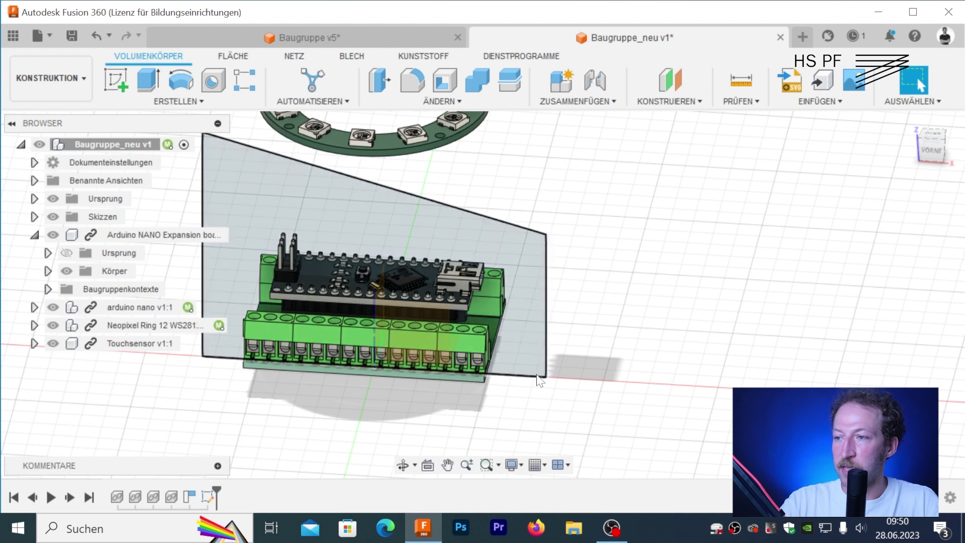
pyautogui.moveTo(264, 294); pyautogui.dragTo(272, 296, button='middle')
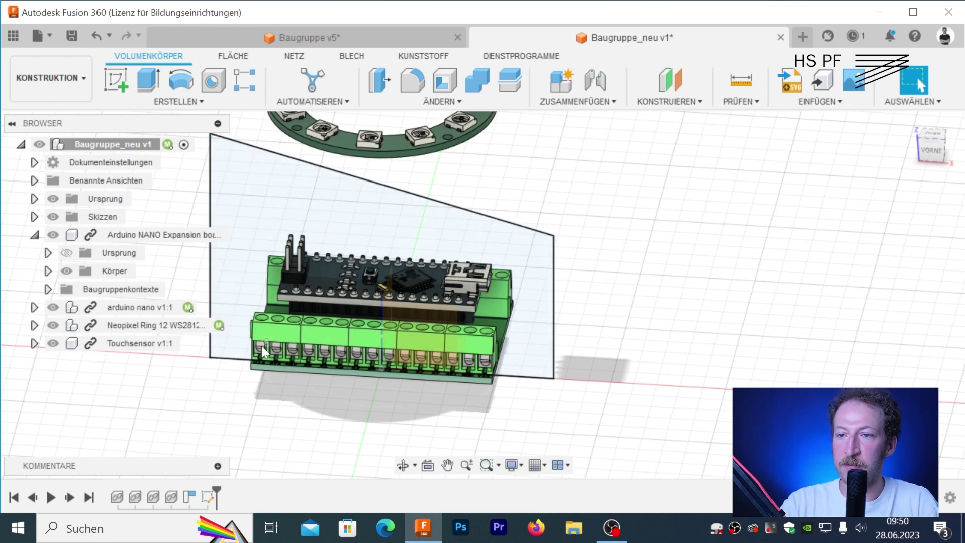
pyautogui.click(143, 308)
pyautogui.keyDown('ctrl'); pyautogui.click(161, 235); pyautogui.keyUp('ctrl')
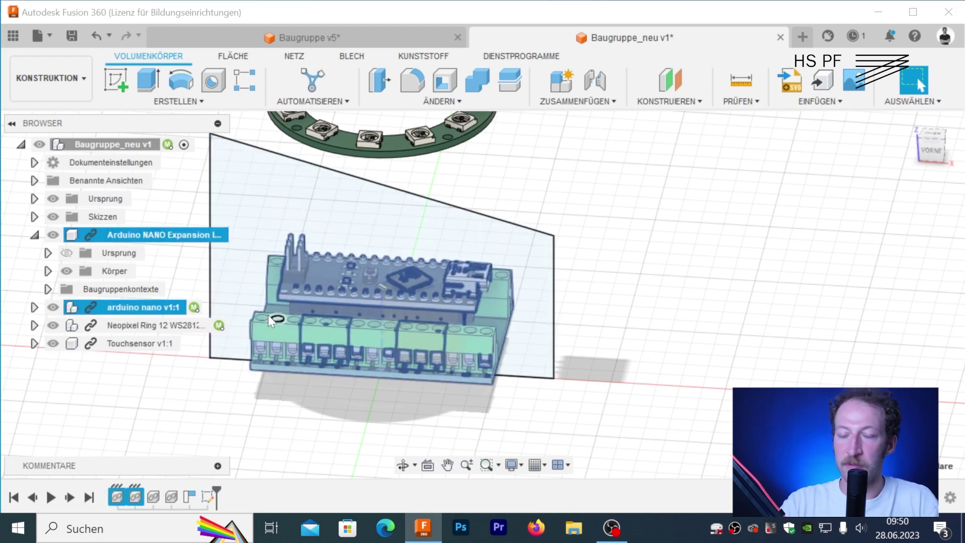
pyautogui.press('m')
pyautogui.keyDown('shift'); pyautogui.moveTo(271, 321); pyautogui.dragTo(357, 359, button='middle'); pyautogui.keyUp('shift')
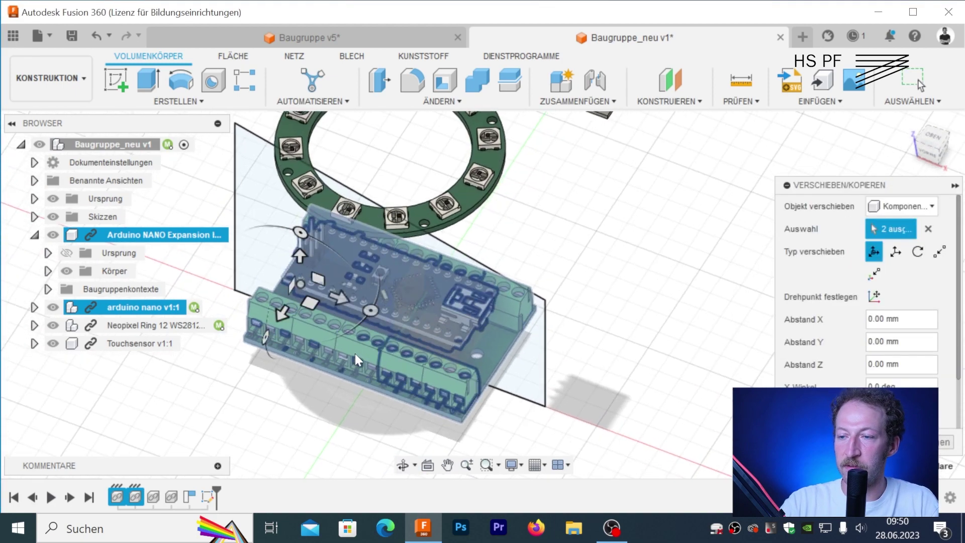
# - Rotate the expansion board and Arduino nano assembly 180° into the housing outline
pyautogui.scroll(-5, 389, 352)
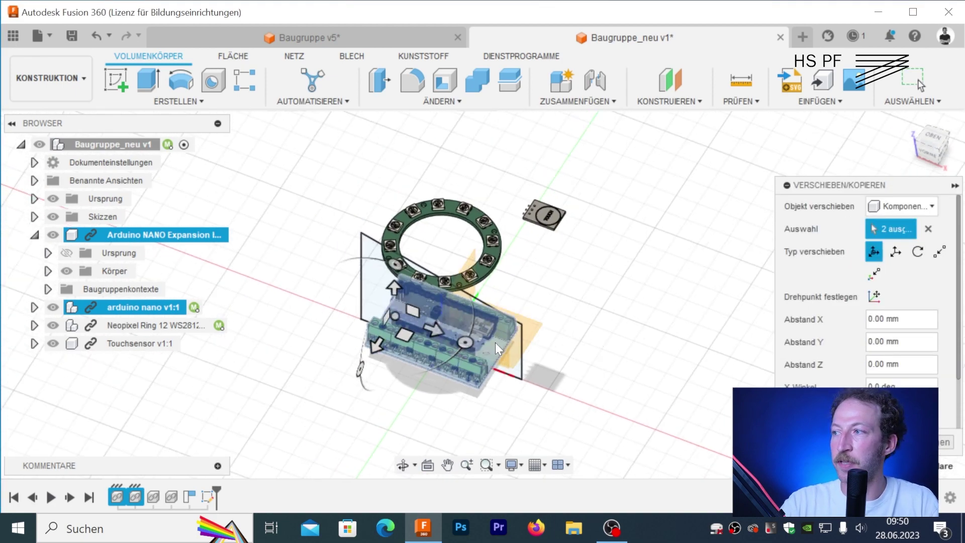
pyautogui.moveTo(389, 352)
pyautogui.keyDown('shift'); pyautogui.mouseDown(button='middle')
pyautogui.moveTo(458, 276)
pyautogui.moveTo(598, 310)
pyautogui.moveTo(646, 287)
pyautogui.moveTo(588, 318)
pyautogui.moveTo(507, 340)
pyautogui.mouseUp(button='middle'); pyautogui.keyUp('shift')
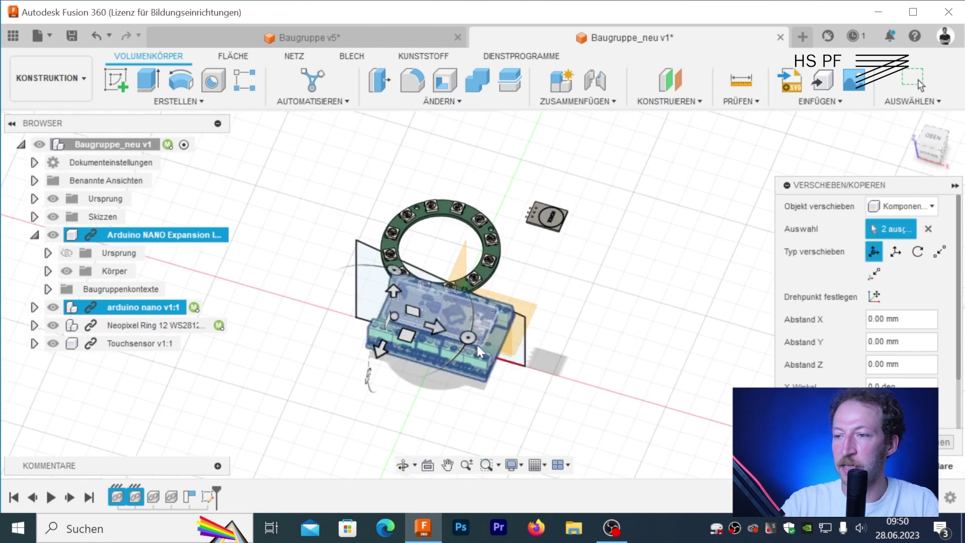
pyautogui.moveTo(469, 337); pyautogui.dragTo(313, 286)
pyautogui.press('Return')
pyautogui.moveTo(561, 406)
pyautogui.mouseDown(button='middle')
pyautogui.moveTo(469, 358)
pyautogui.moveTo(362, 271)
pyautogui.moveTo(420, 301)
pyautogui.moveTo(513, 296)
pyautogui.moveTo(474, 300)
pyautogui.mouseUp(button='middle')
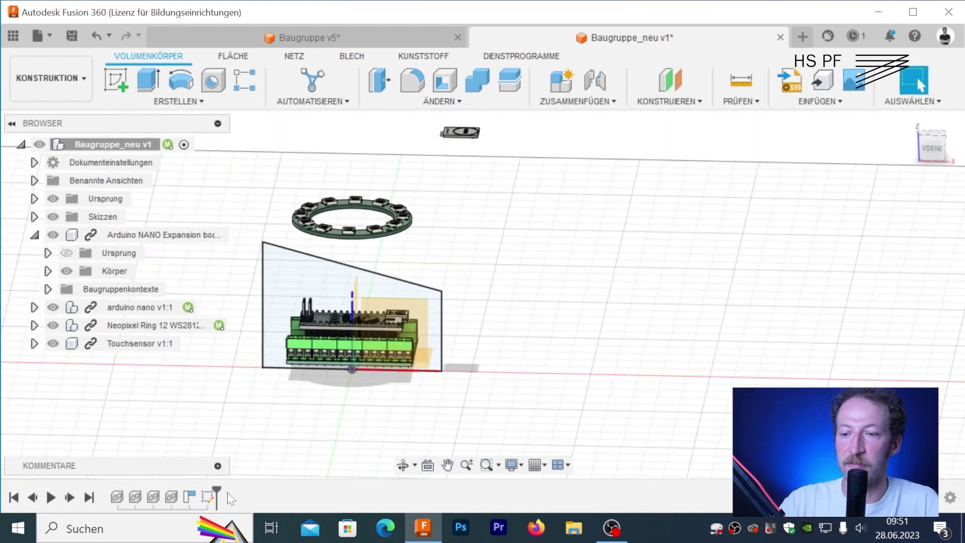
# - Edit the housing sketch to make the right height 55 mm and the left 35 mm
pyautogui.rightClick(209, 495)
pyautogui.click(275, 347)
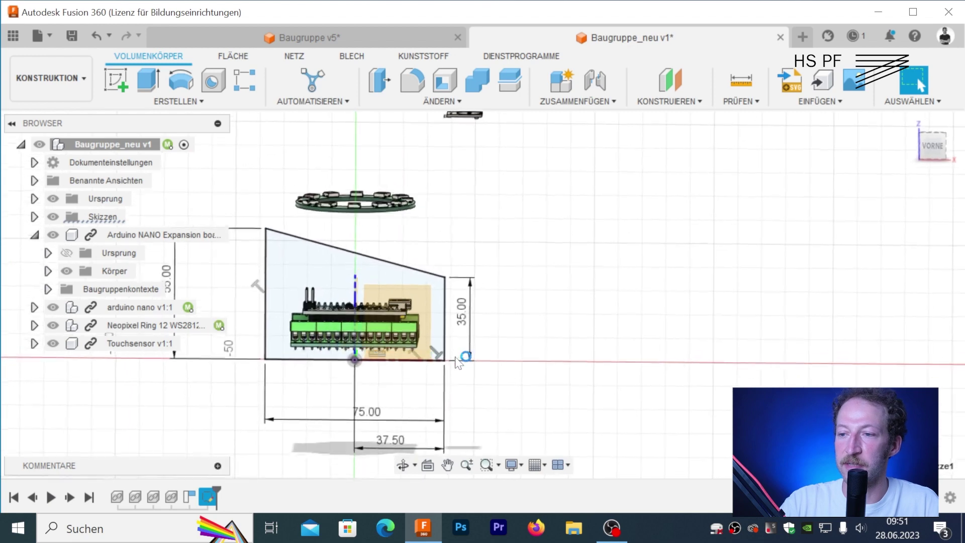
pyautogui.doubleClick(501, 307)
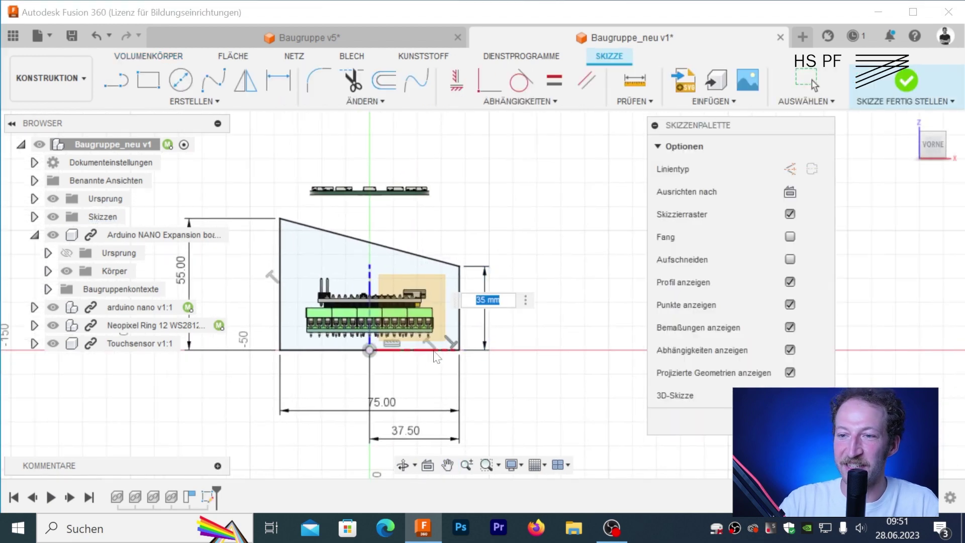
pyautogui.write('55')
pyautogui.press('Return')
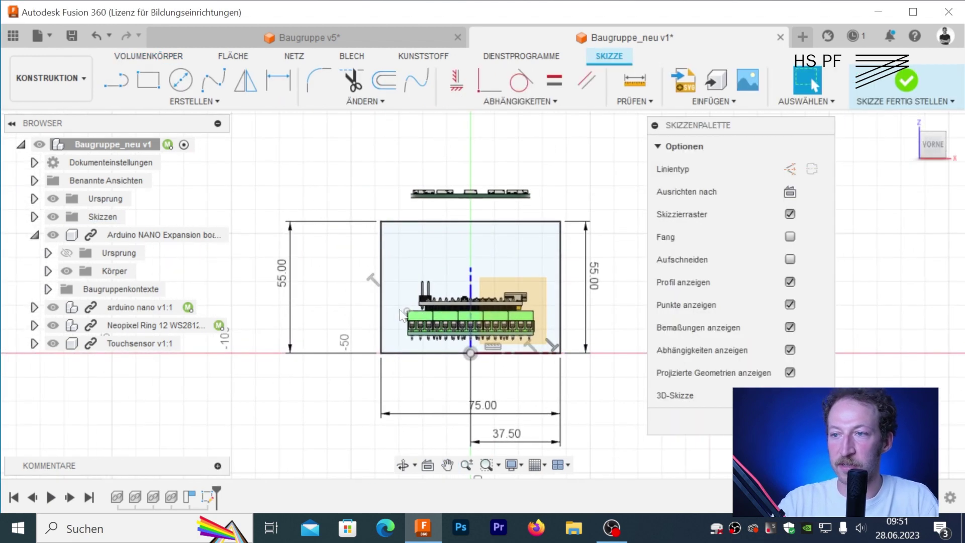
pyautogui.doubleClick(284, 280)
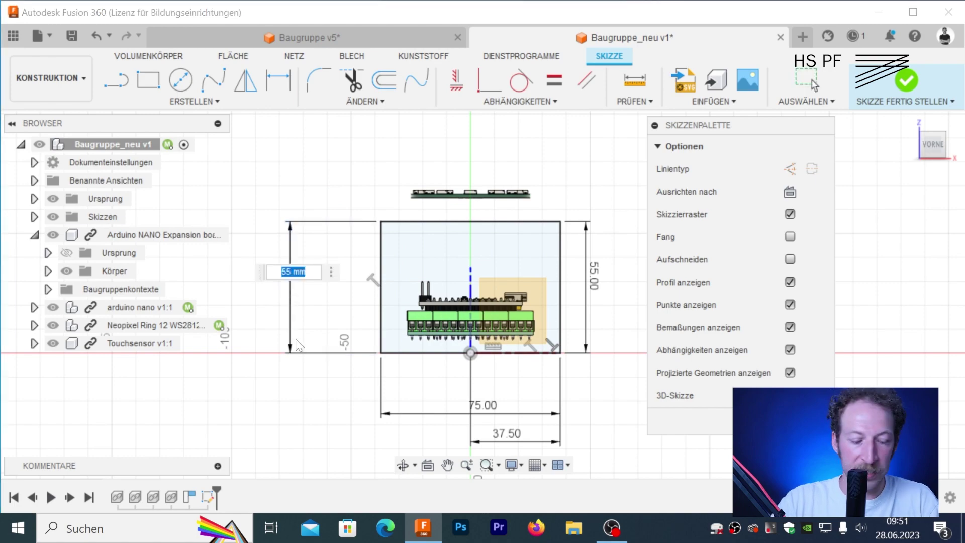
pyautogui.press('Return')
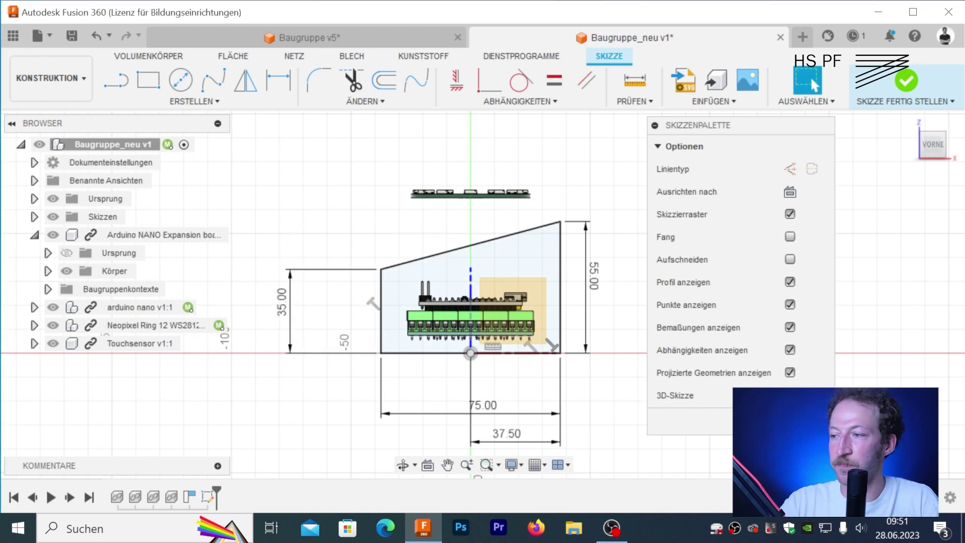
pyautogui.moveTo(528, 337)
pyautogui.keyDown('shift'); pyautogui.mouseDown(button='middle')
pyautogui.moveTo(562, 332)
pyautogui.moveTo(358, 151)
pyautogui.mouseUp(button='middle'); pyautogui.keyUp('shift')
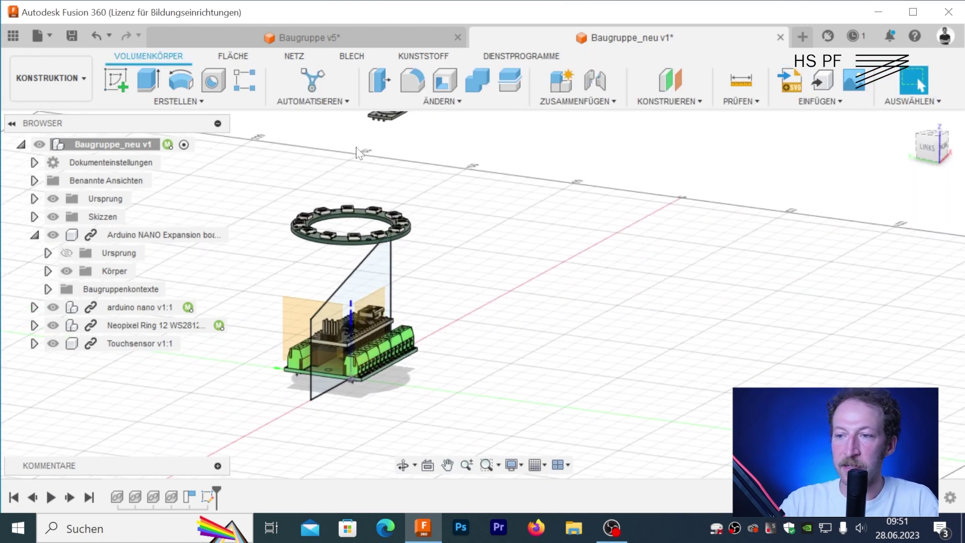
# - Extrude the sloped profile two-sided, 27.5 mm in each direction, into a solid housing block
pyautogui.click(148, 79)
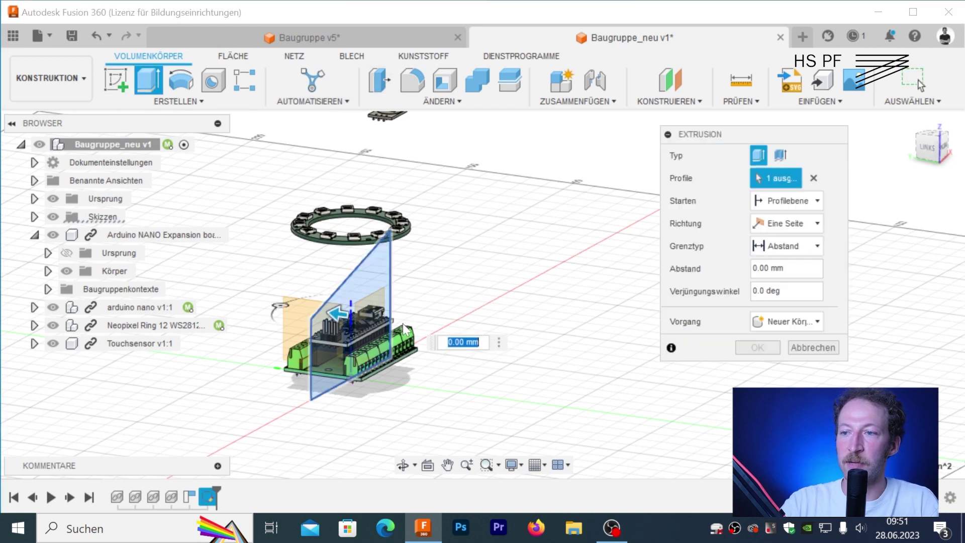
pyautogui.click(818, 224)
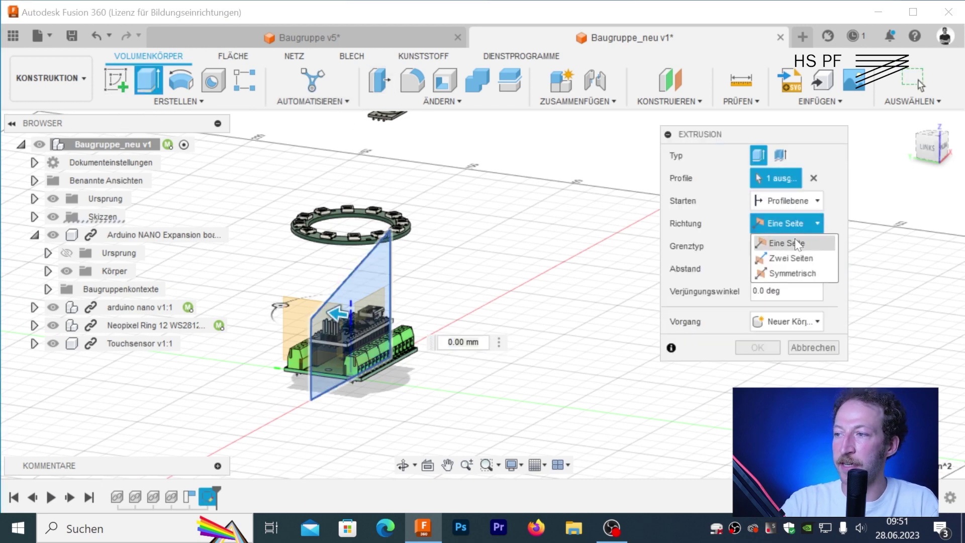
pyautogui.click(792, 257)
pyautogui.write('2')
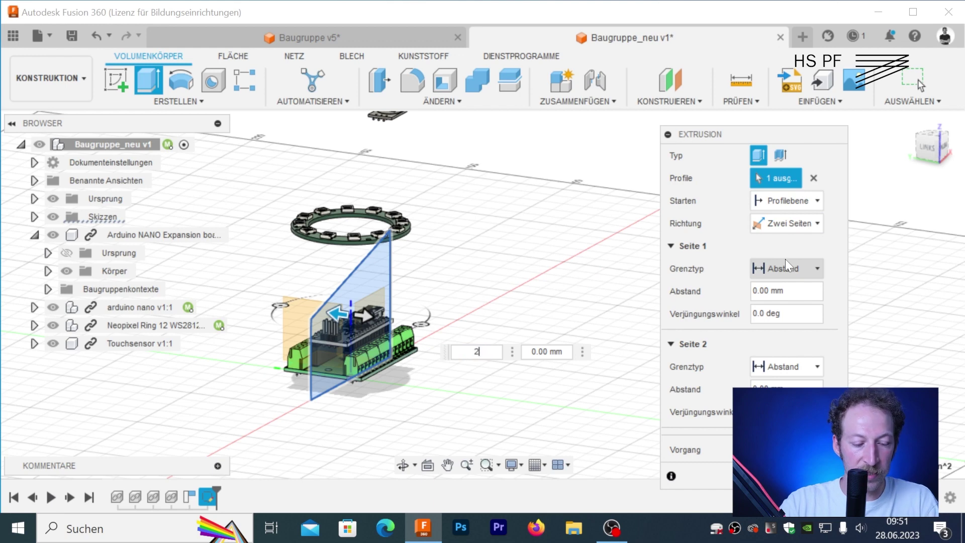
pyautogui.write('7.5')
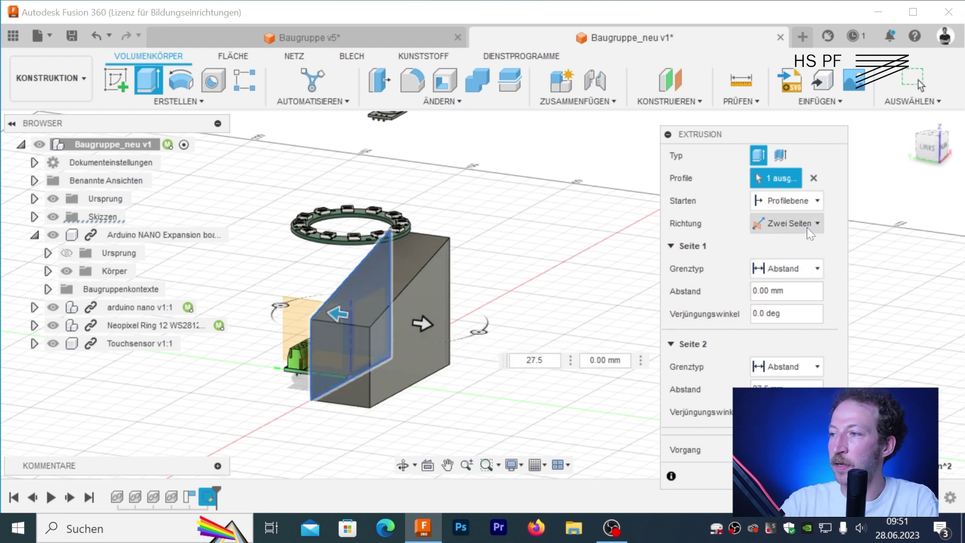
pyautogui.click(799, 272)
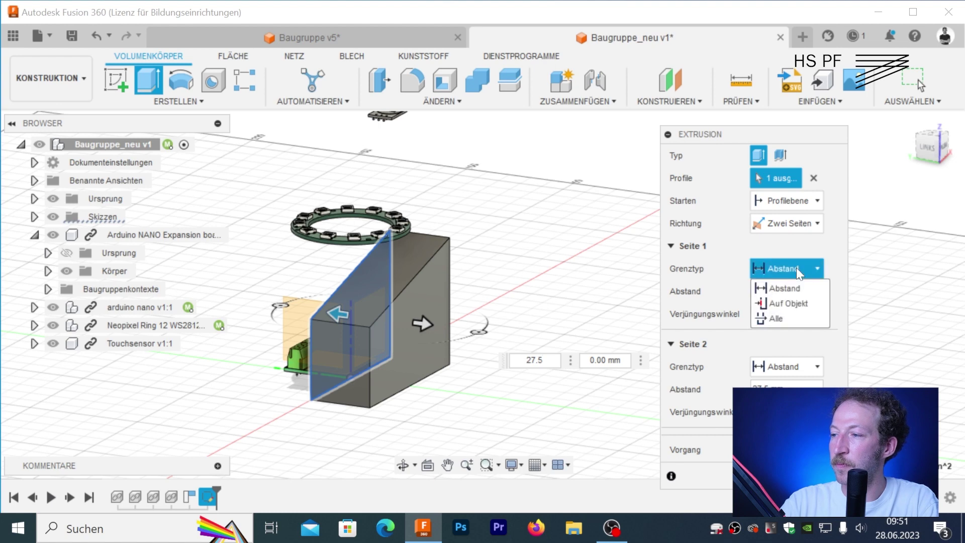
pyautogui.click(815, 225)
pyautogui.click(786, 260)
pyautogui.write('27')
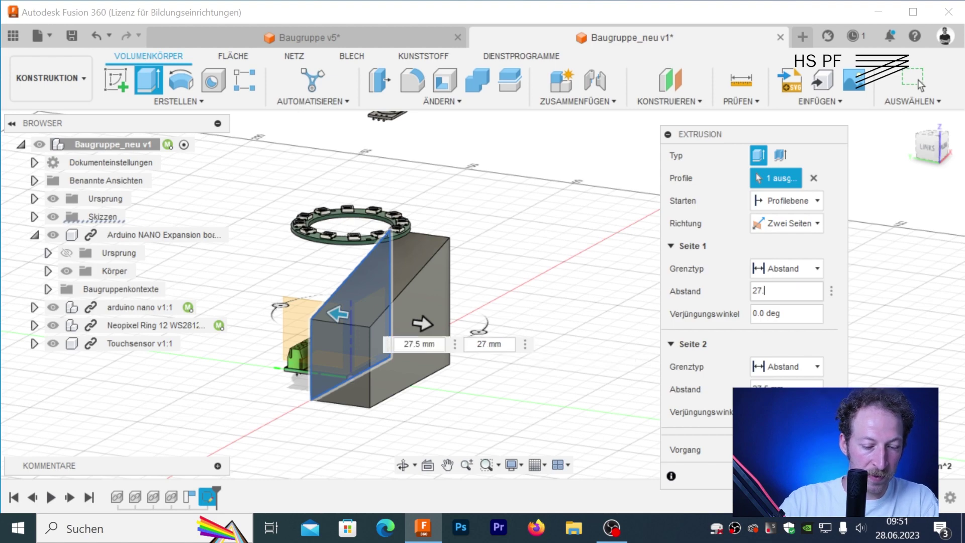
pyautogui.write('.5')
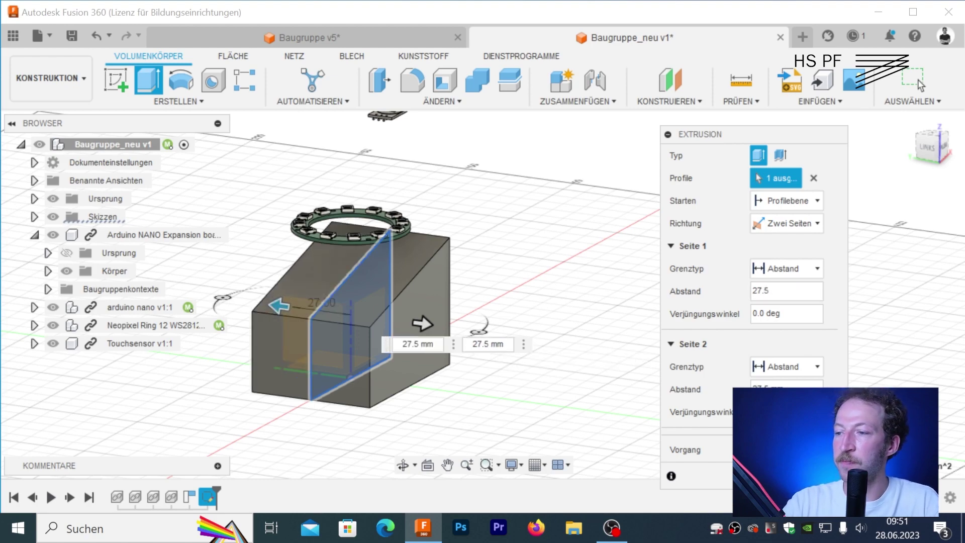
pyautogui.press('Return')
pyautogui.moveTo(613, 295)
pyautogui.keyDown('shift'); pyautogui.mouseDown(button='middle')
pyautogui.moveTo(492, 375)
pyautogui.moveTo(589, 344)
pyautogui.mouseUp(button='middle'); pyautogui.keyUp('shift')
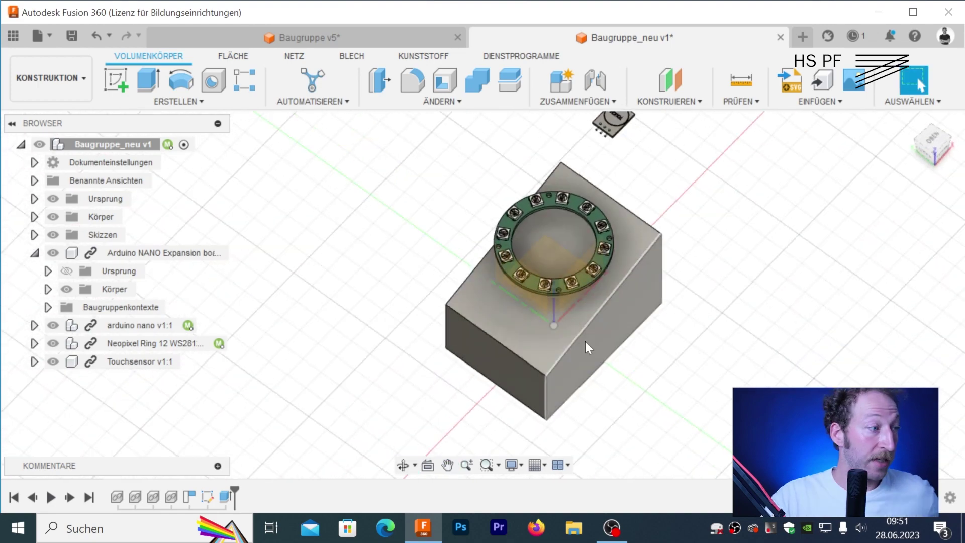
pyautogui.moveTo(633, 361)
pyautogui.mouseDown(button='middle')
pyautogui.moveTo(605, 382)
pyautogui.moveTo(574, 338)
pyautogui.mouseUp(button='middle')
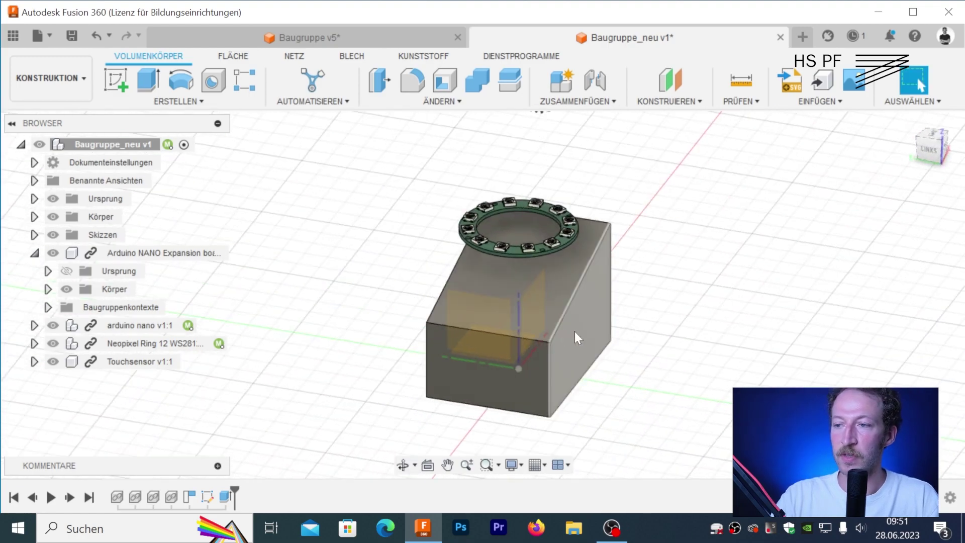
pyautogui.moveTo(532, 288)
pyautogui.keyDown('shift'); pyautogui.mouseDown(button='middle')
pyautogui.moveTo(364, 185)
pyautogui.moveTo(387, 278)
pyautogui.mouseUp(button='middle'); pyautogui.keyUp('shift')
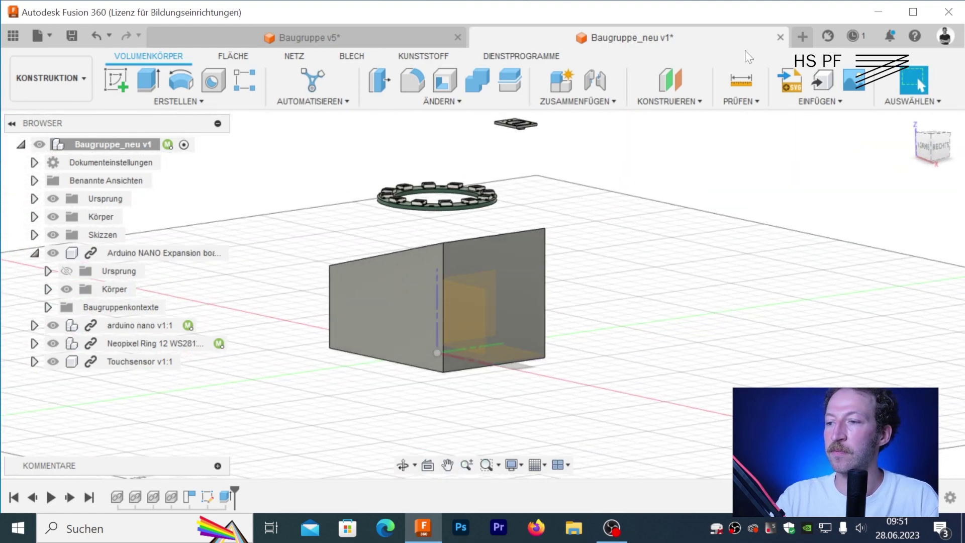
pyautogui.click(748, 103)
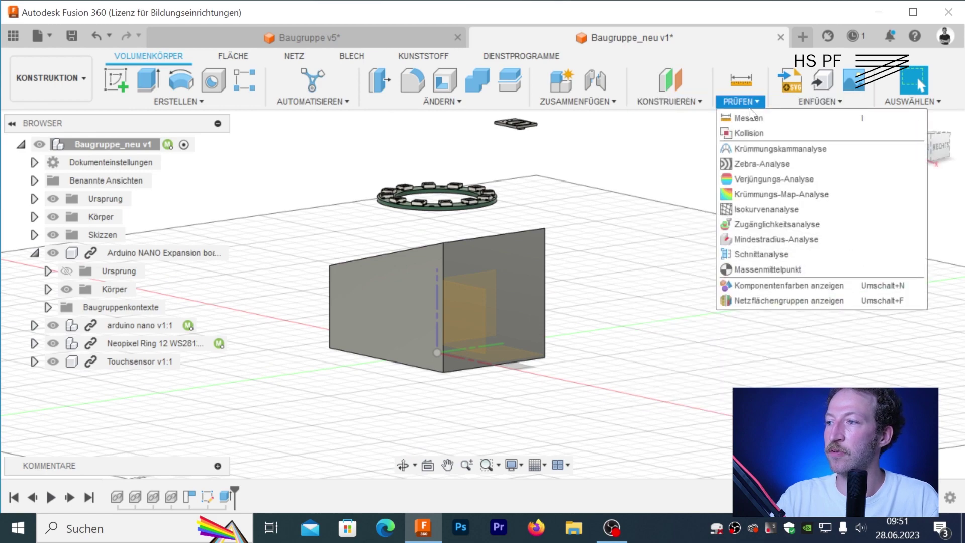
pyautogui.click(754, 253)
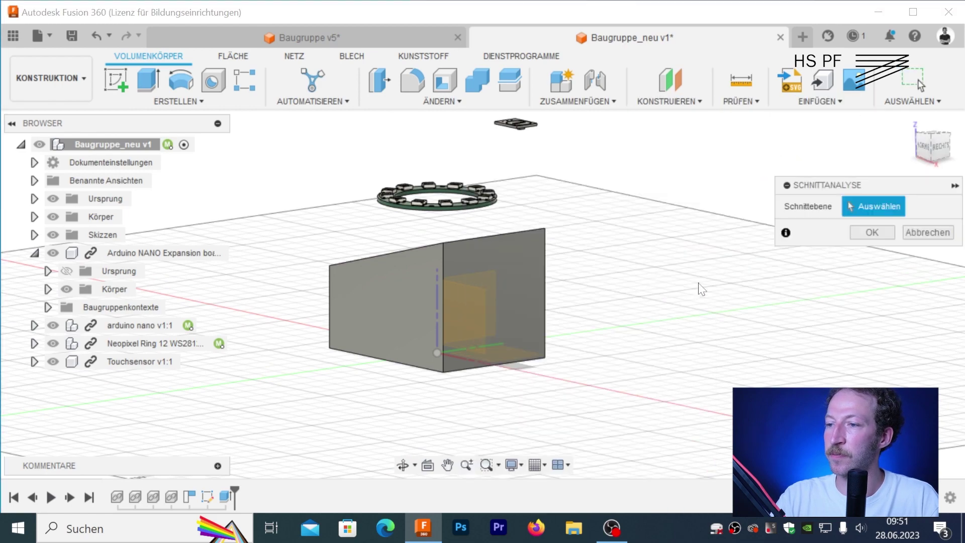
pyautogui.moveTo(558, 347)
pyautogui.keyDown('shift'); pyautogui.mouseDown(button='middle')
pyautogui.moveTo(537, 357)
pyautogui.moveTo(609, 298)
pyautogui.moveTo(577, 307)
pyautogui.mouseUp(button='middle'); pyautogui.keyUp('shift')
pyautogui.click(520, 360)
pyautogui.moveTo(438, 314)
pyautogui.mouseDown()
pyautogui.moveTo(438, 249)
pyautogui.moveTo(412, 311)
pyautogui.moveTo(412, 286)
pyautogui.mouseUp()
pyautogui.click(928, 368)
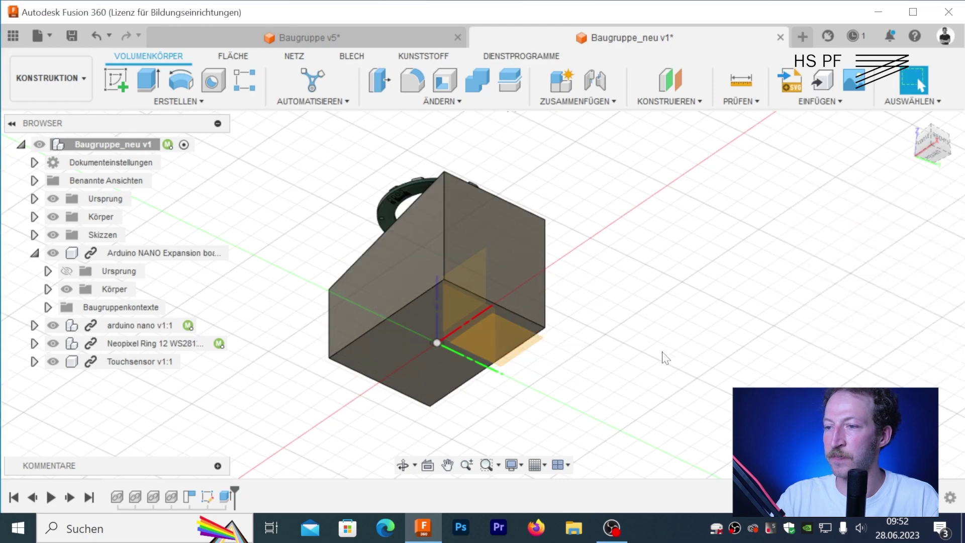
pyautogui.moveTo(668, 313)
pyautogui.keyDown('shift'); pyautogui.mouseDown(button='middle')
pyautogui.moveTo(661, 398)
pyautogui.moveTo(545, 398)
pyautogui.mouseUp(button='middle'); pyautogui.keyUp('shift')
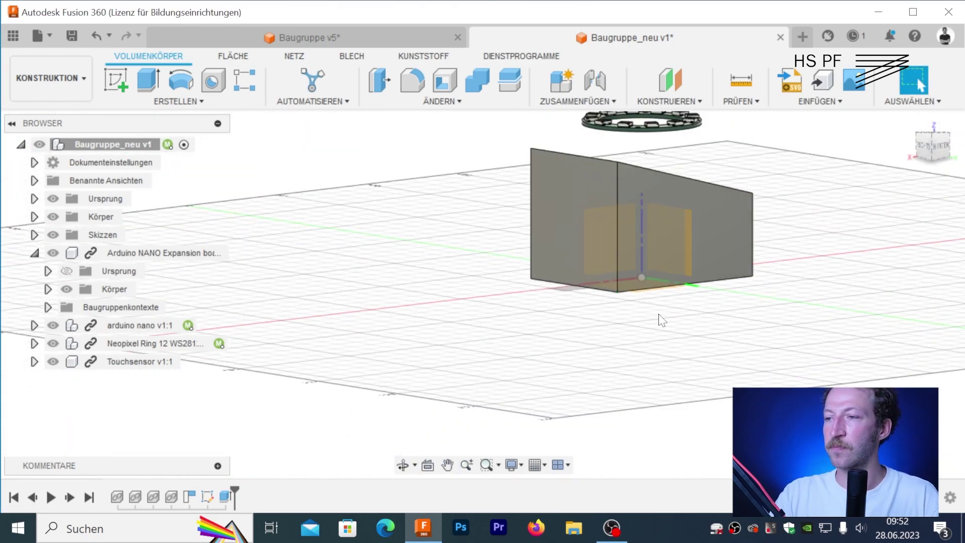
pyautogui.click(740, 101)
pyautogui.click(761, 253)
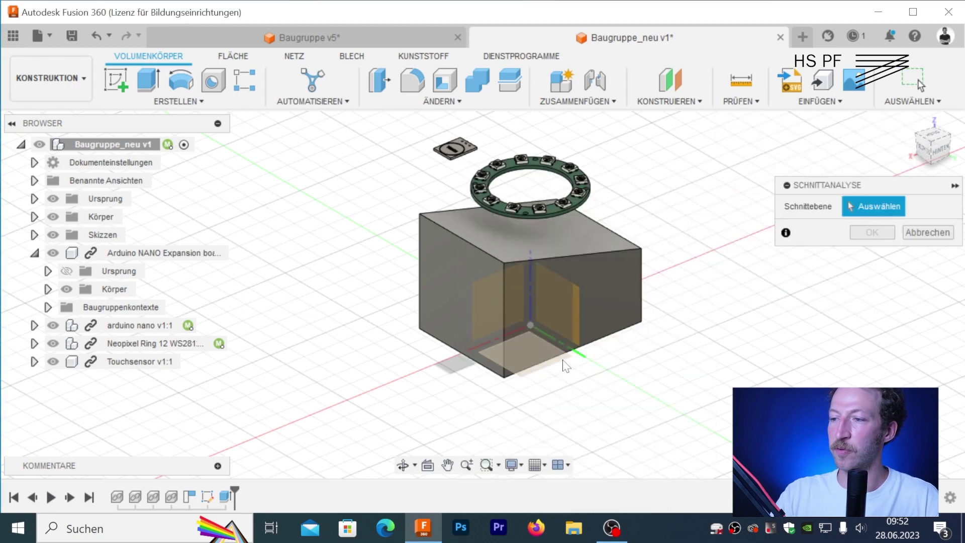
pyautogui.click(567, 363)
pyautogui.moveTo(531, 281); pyautogui.dragTo(511, 169)
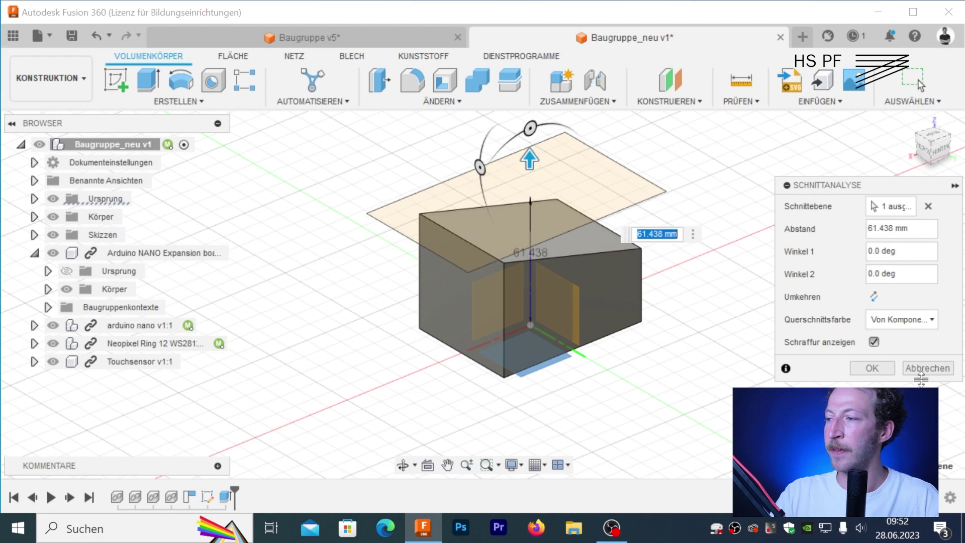
pyautogui.click(927, 368)
pyautogui.moveTo(704, 302)
pyautogui.keyDown('shift'); pyautogui.mouseDown(button='middle')
pyautogui.moveTo(606, 309)
pyautogui.moveTo(560, 350)
pyautogui.mouseUp(button='middle'); pyautogui.keyUp('shift')
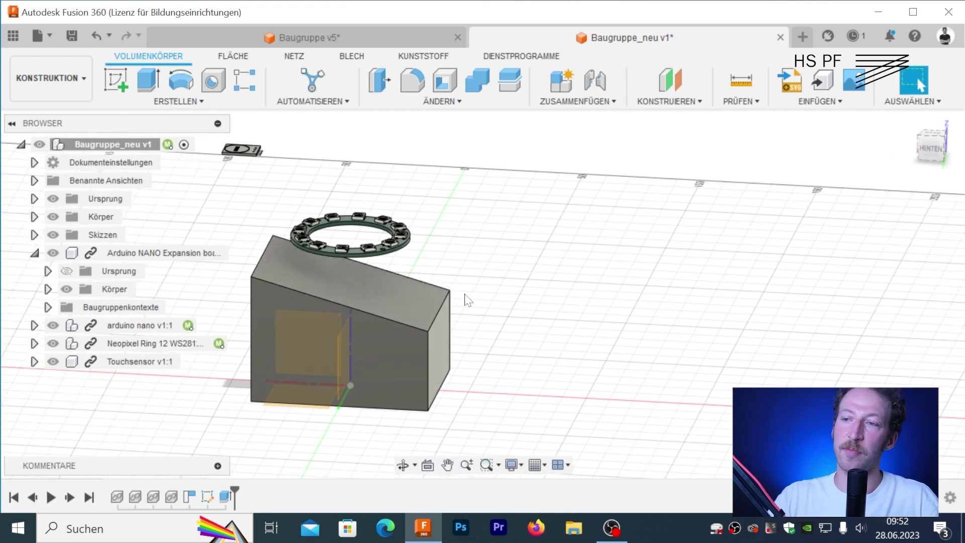
pyautogui.keyDown('shift'); pyautogui.moveTo(446, 268); pyautogui.dragTo(390, 257, button='middle'); pyautogui.keyUp('shift')
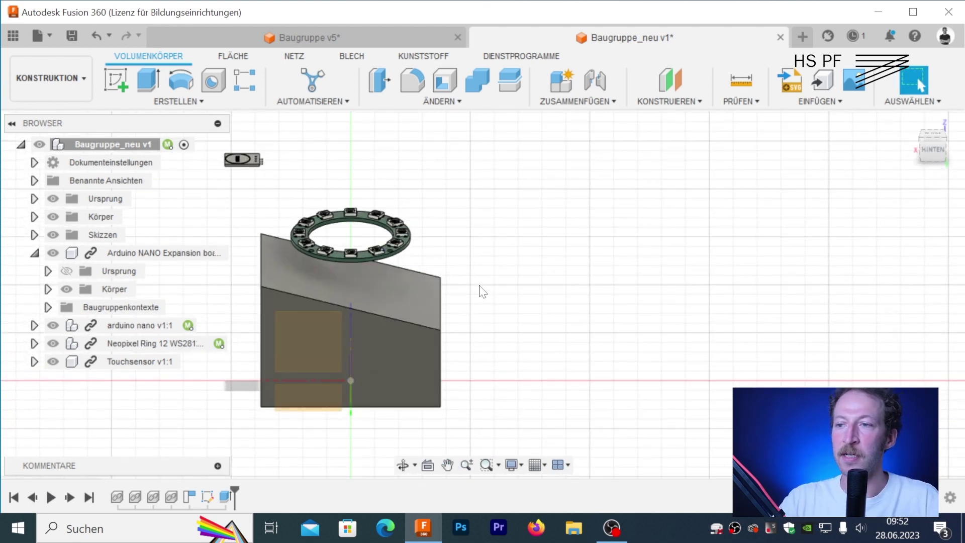
# - Create an offset construction plane at -4 mm from the sloped top face
pyautogui.click(680, 89)
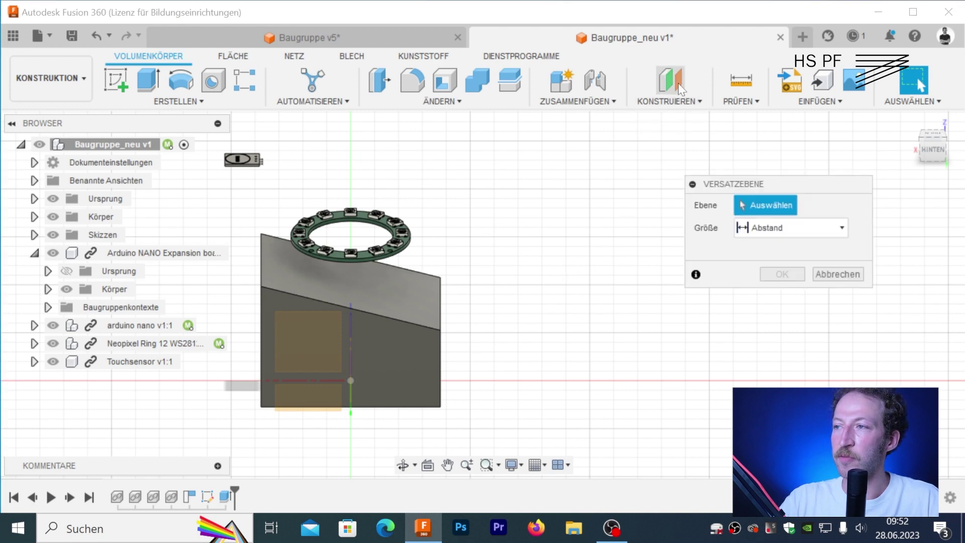
pyautogui.click(372, 296)
pyautogui.scroll(3, 375, 308)
pyautogui.moveTo(323, 265)
pyautogui.mouseDown(button='middle')
pyautogui.moveTo(256, 213)
pyautogui.moveTo(271, 225)
pyautogui.mouseUp(button='middle')
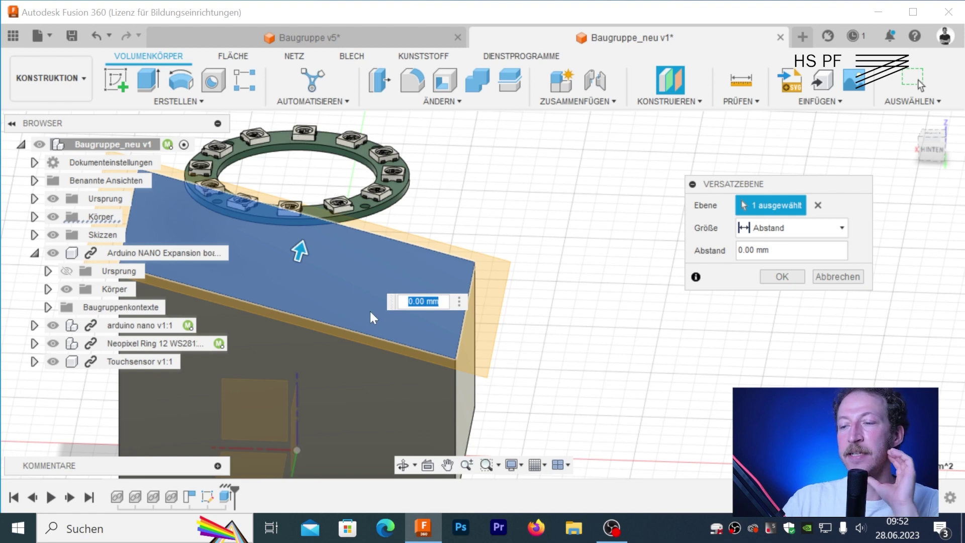
pyautogui.write('0')
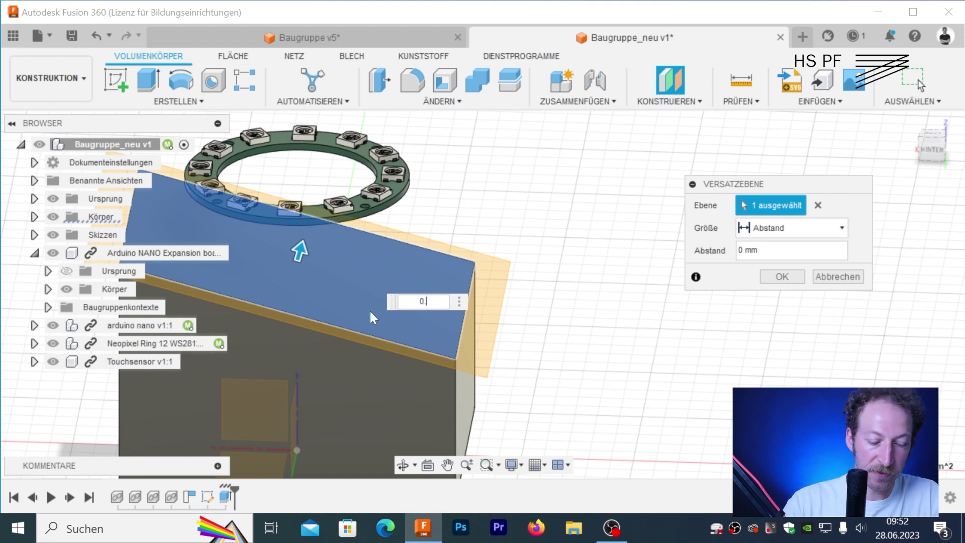
pyautogui.write('.5')
pyautogui.press('BackSpace')
pyautogui.press('BackSpace')
pyautogui.press('BackSpace')
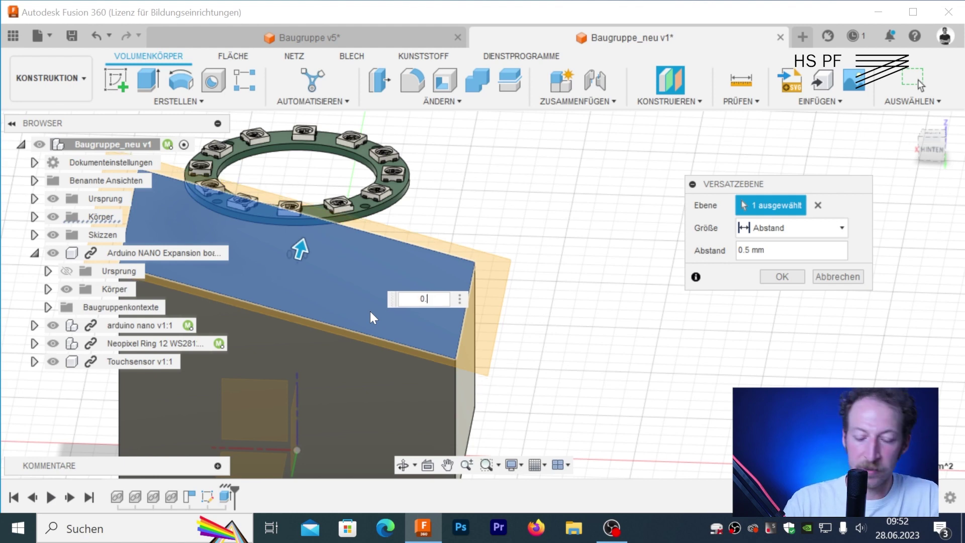
pyautogui.write('-4')
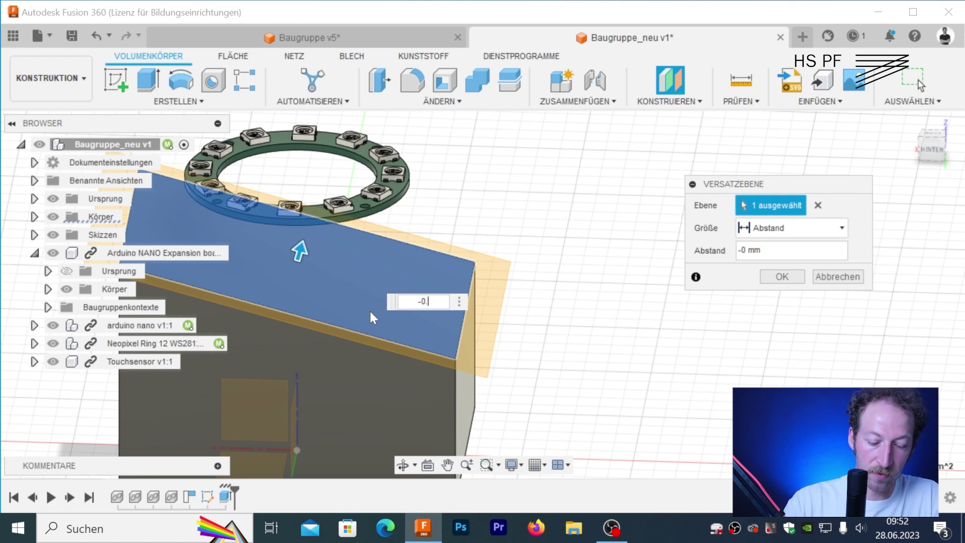
pyautogui.press('Return')
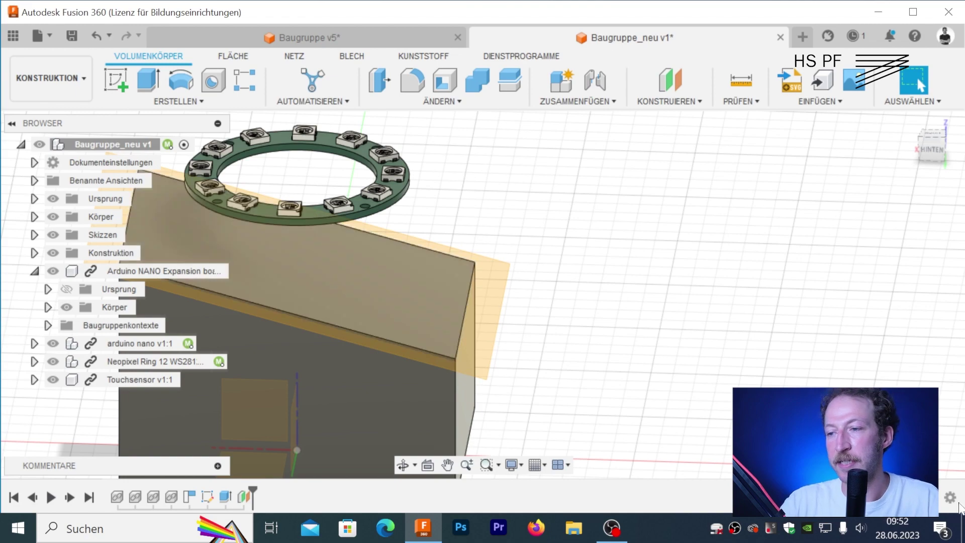
pyautogui.click(925, 156)
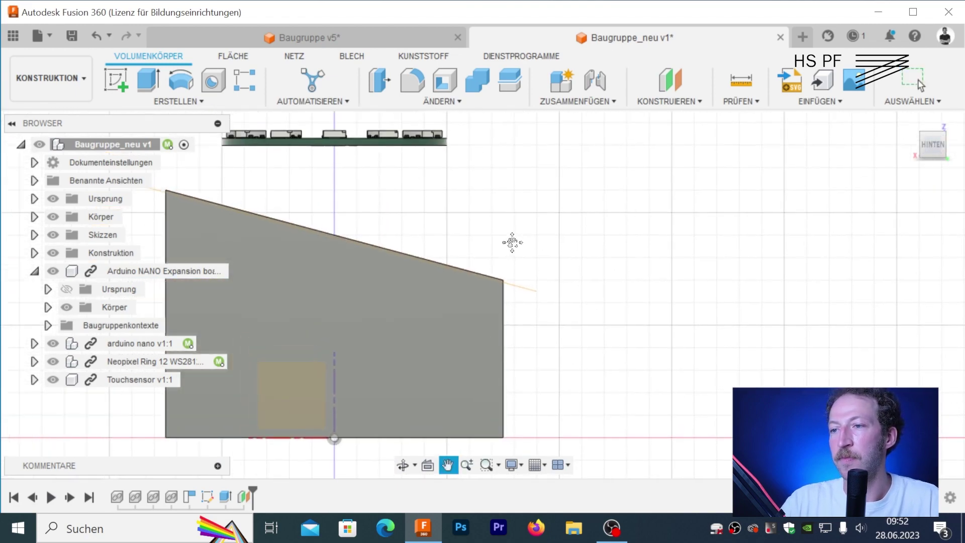
pyautogui.scroll(2, 411, 251)
pyautogui.scroll(2, 362, 258)
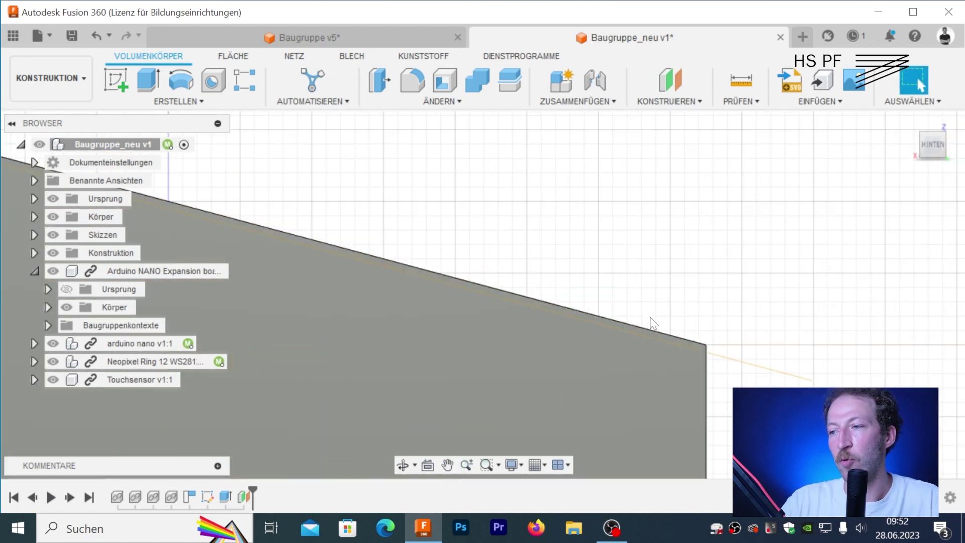
pyautogui.scroll(-2, 450, 309)
pyautogui.scroll(-2, 458, 311)
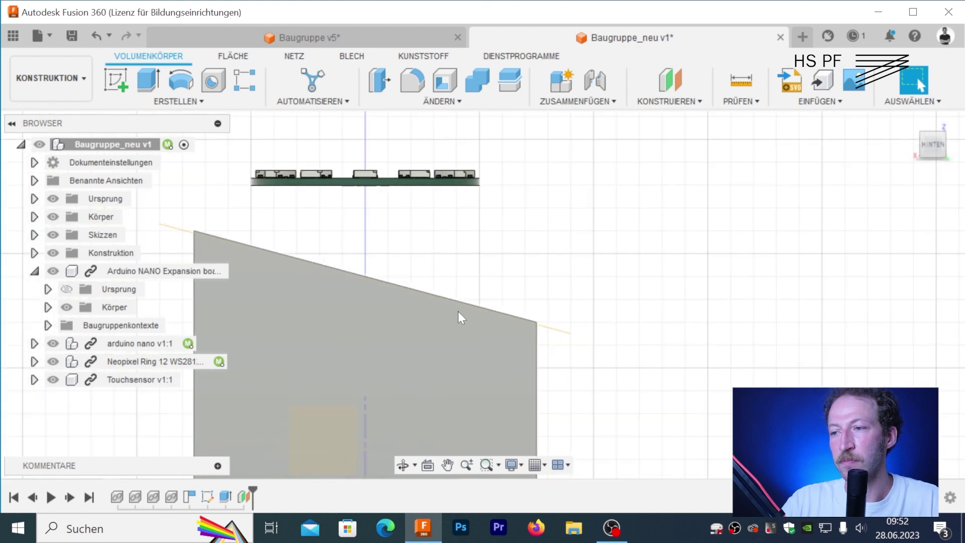
pyautogui.moveTo(523, 230); pyautogui.dragTo(541, 239, button='middle')
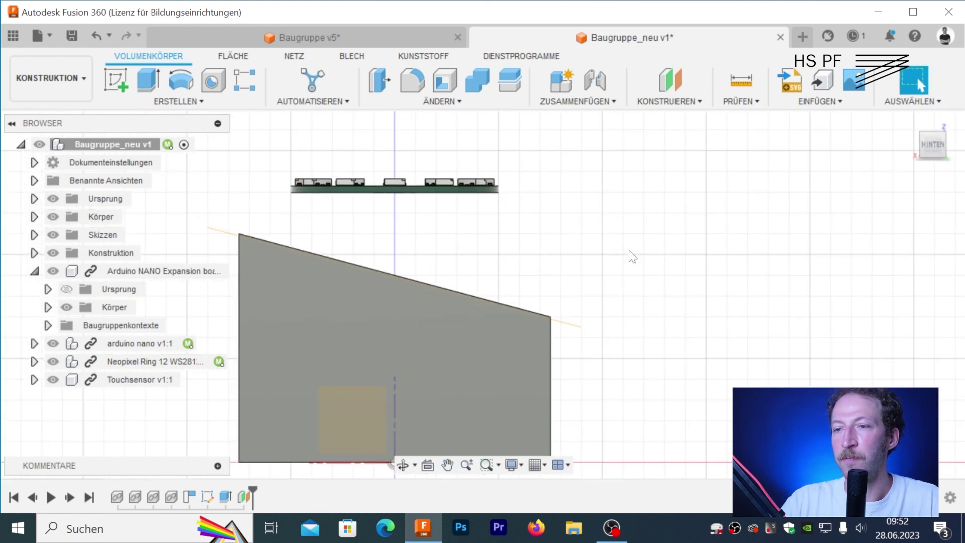
pyautogui.scroll(2, 422, 287)
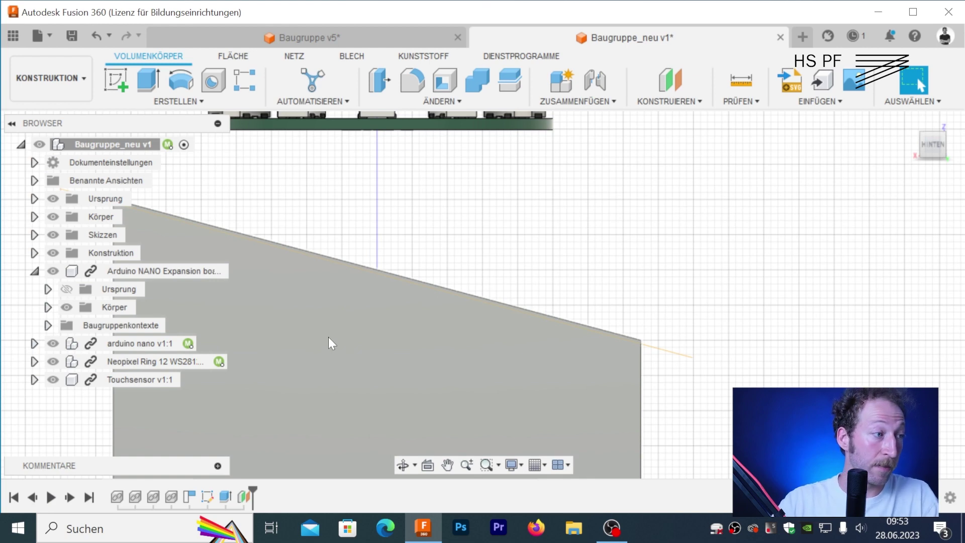
pyautogui.scroll(-2, 538, 345)
pyautogui.scroll(-1, 519, 282)
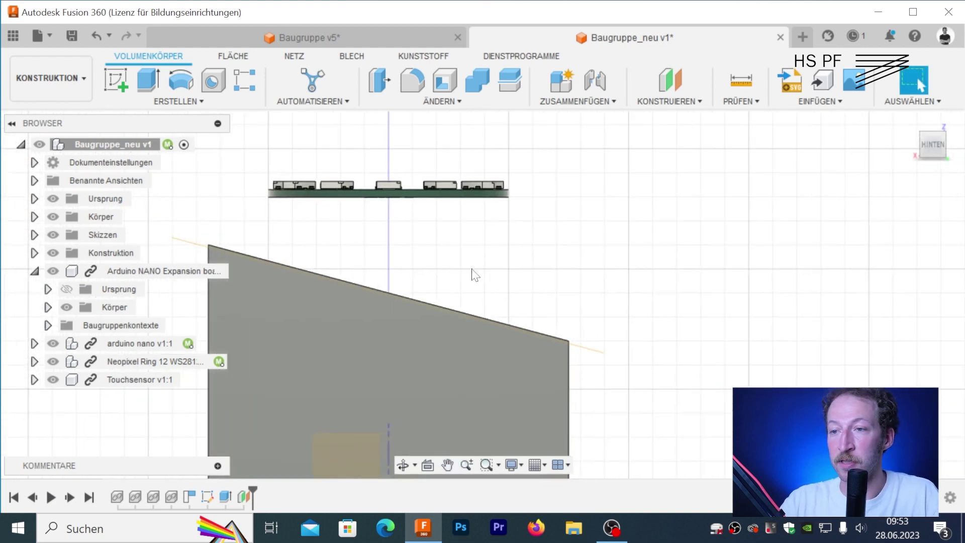
pyautogui.keyDown('shift'); pyautogui.moveTo(592, 275); pyautogui.dragTo(489, 319, button='middle'); pyautogui.keyUp('shift')
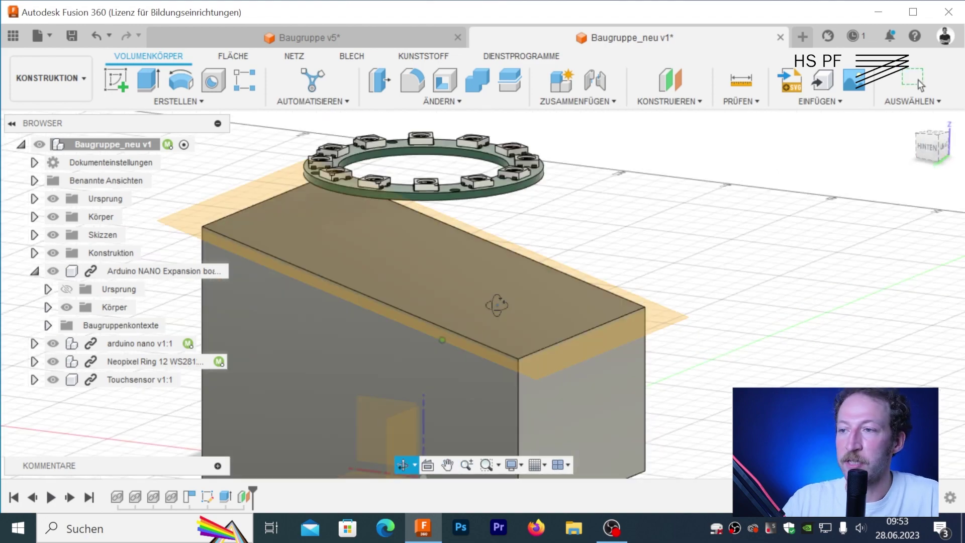
pyautogui.scroll(-2, 511, 318)
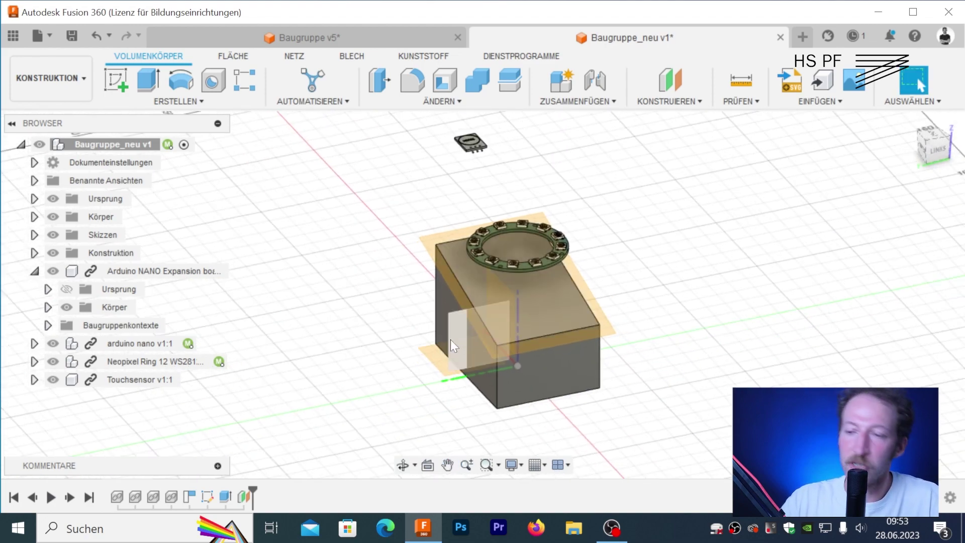
pyautogui.moveTo(536, 273)
pyautogui.keyDown('shift'); pyautogui.mouseDown(button='middle')
pyautogui.moveTo(513, 300)
pyautogui.moveTo(572, 266)
pyautogui.mouseUp(button='middle'); pyautogui.keyUp('shift')
pyautogui.scroll(3, 554, 290)
pyautogui.scroll(-3, 572, 266)
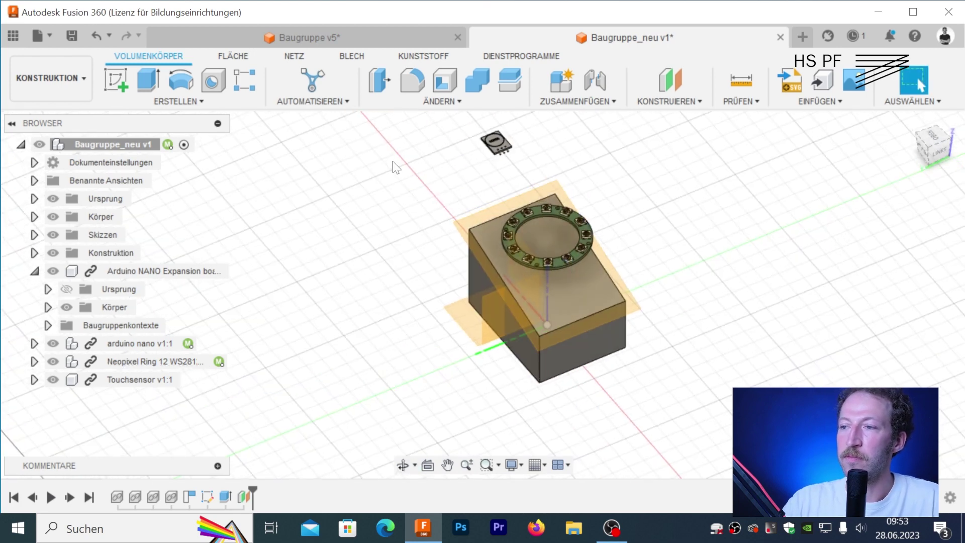
# - Align the Neopixel ring's LED onto the housing's sloped top face
pyautogui.click(449, 103)
pyautogui.click(432, 313)
pyautogui.scroll(3, 621, 218)
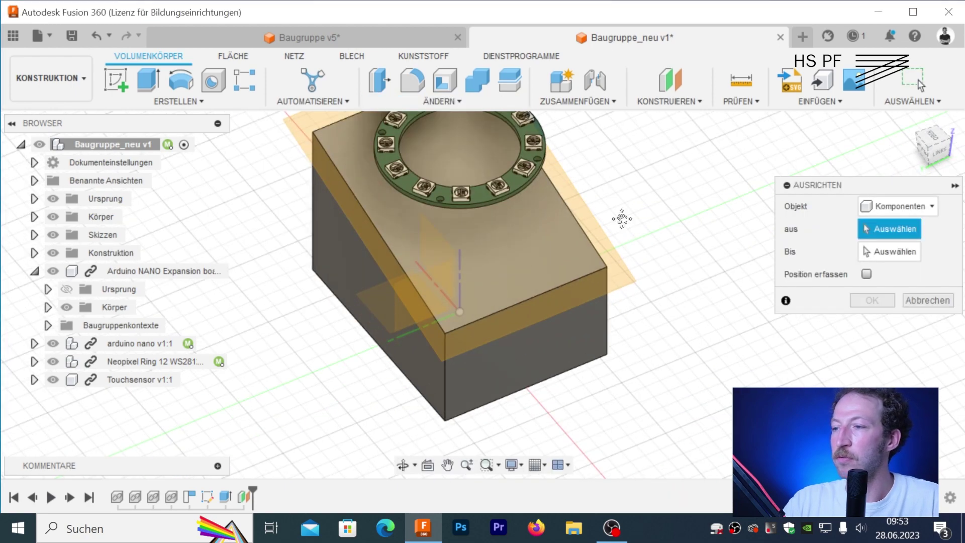
pyautogui.moveTo(622, 218); pyautogui.dragTo(677, 297, button='middle')
pyautogui.scroll(3, 550, 260)
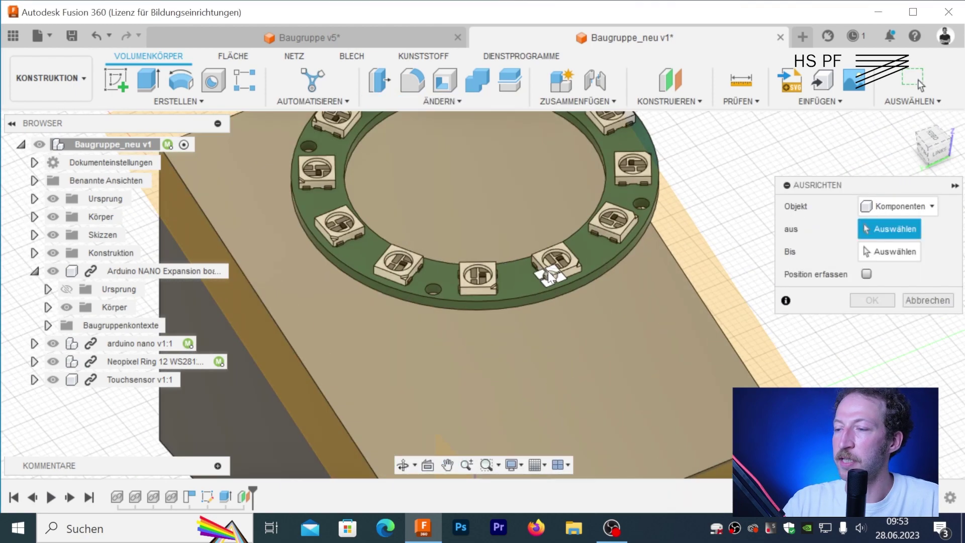
pyautogui.scroll(3, 547, 270)
pyautogui.moveTo(544, 276)
pyautogui.keyDown('shift'); pyautogui.mouseDown(button='middle')
pyautogui.moveTo(583, 239)
pyautogui.moveTo(608, 257)
pyautogui.mouseUp(button='middle'); pyautogui.keyUp('shift')
pyautogui.click(583, 245)
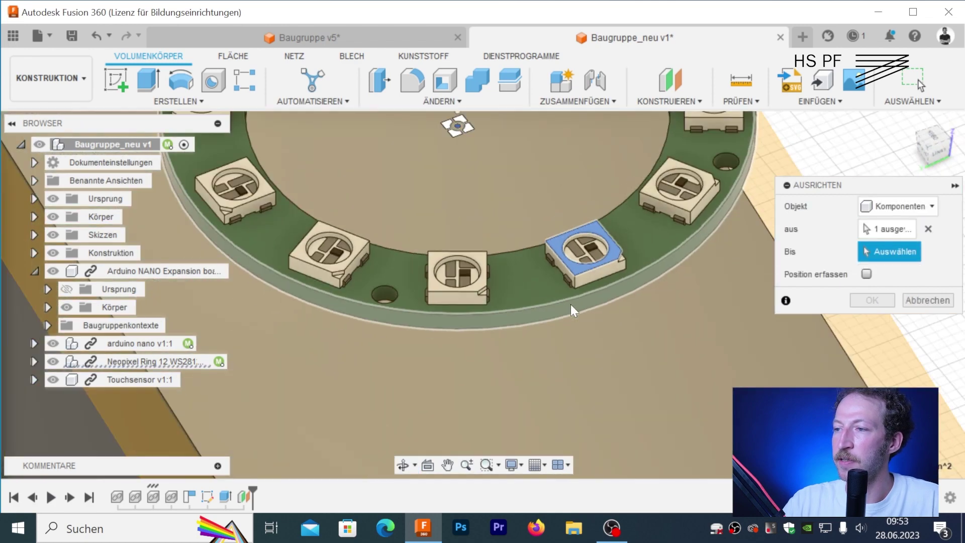
pyautogui.scroll(-3, 573, 301)
pyautogui.scroll(-2, 577, 298)
pyautogui.moveTo(577, 298)
pyautogui.keyDown('shift'); pyautogui.mouseDown(button='middle')
pyautogui.moveTo(725, 345)
pyautogui.moveTo(719, 356)
pyautogui.mouseUp(button='middle'); pyautogui.keyUp('shift')
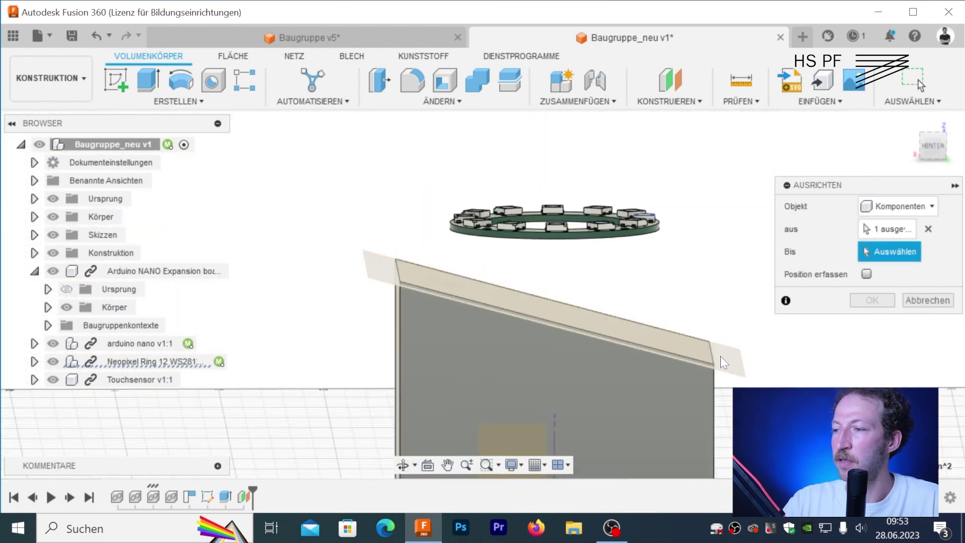
pyautogui.click(719, 356)
pyautogui.moveTo(555, 360)
pyautogui.keyDown('shift'); pyautogui.mouseDown(button='middle')
pyautogui.moveTo(416, 282)
pyautogui.moveTo(331, 285)
pyautogui.mouseUp(button='middle'); pyautogui.keyUp('shift')
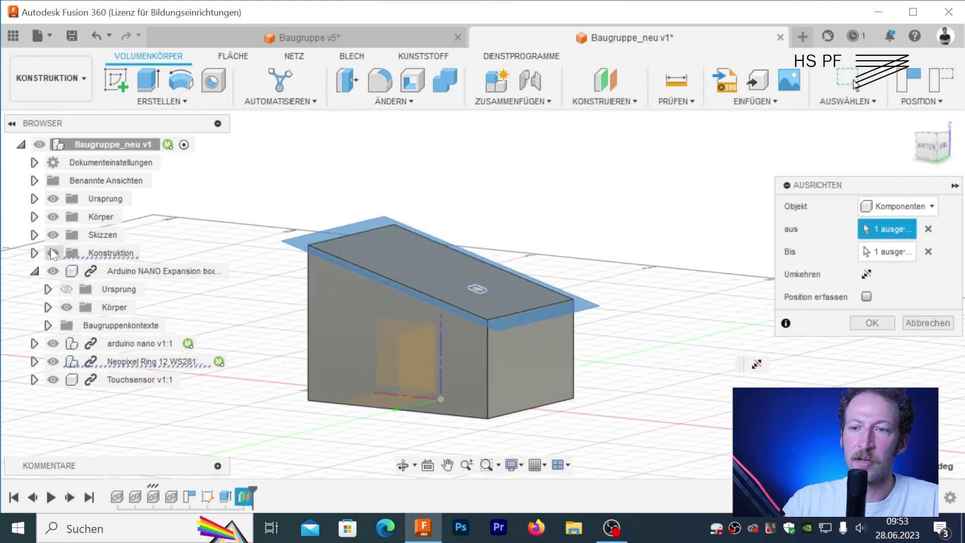
# - Hide the housing body and apply the ring alignment
pyautogui.click(52, 217)
pyautogui.keyDown('shift'); pyautogui.moveTo(453, 251); pyautogui.dragTo(453, 377, button='middle'); pyautogui.keyUp('shift')
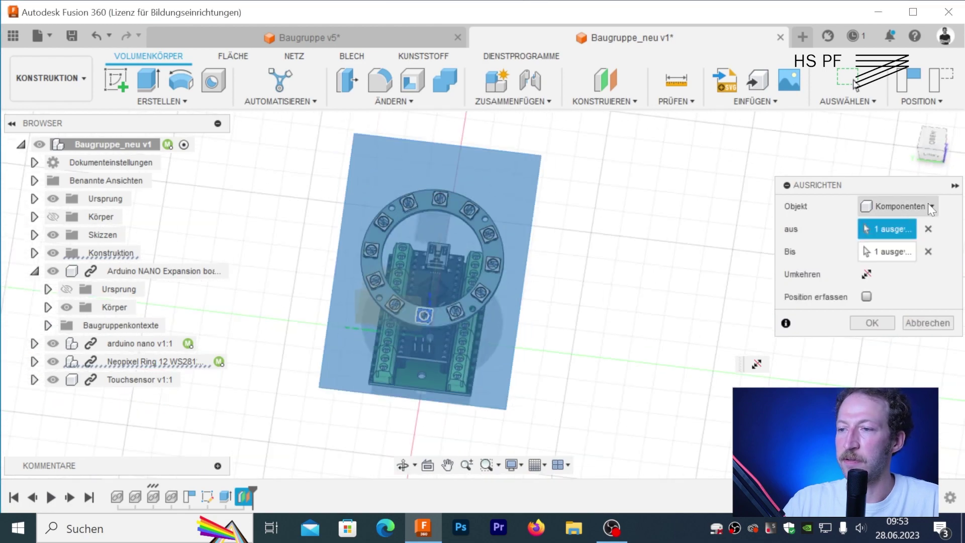
pyautogui.click(932, 138)
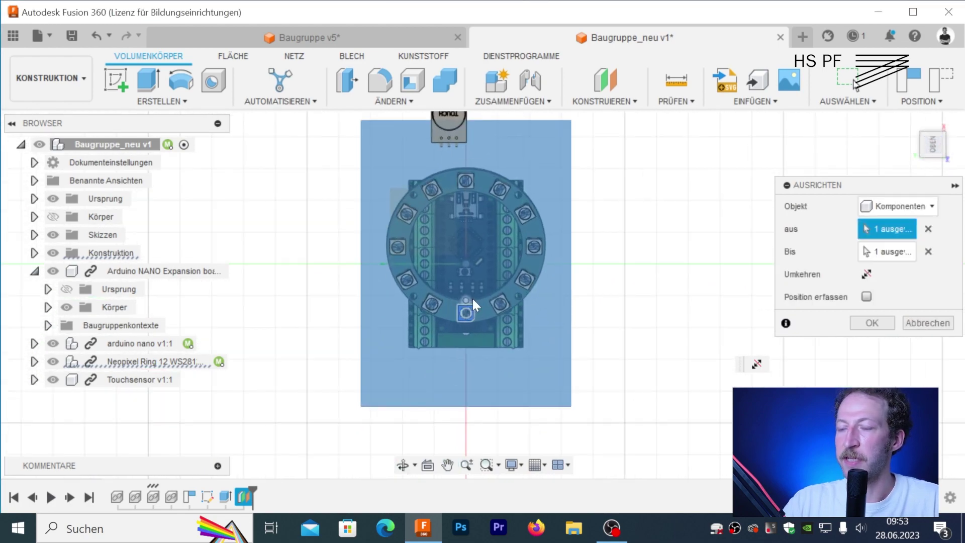
pyautogui.scroll(3, 472, 299)
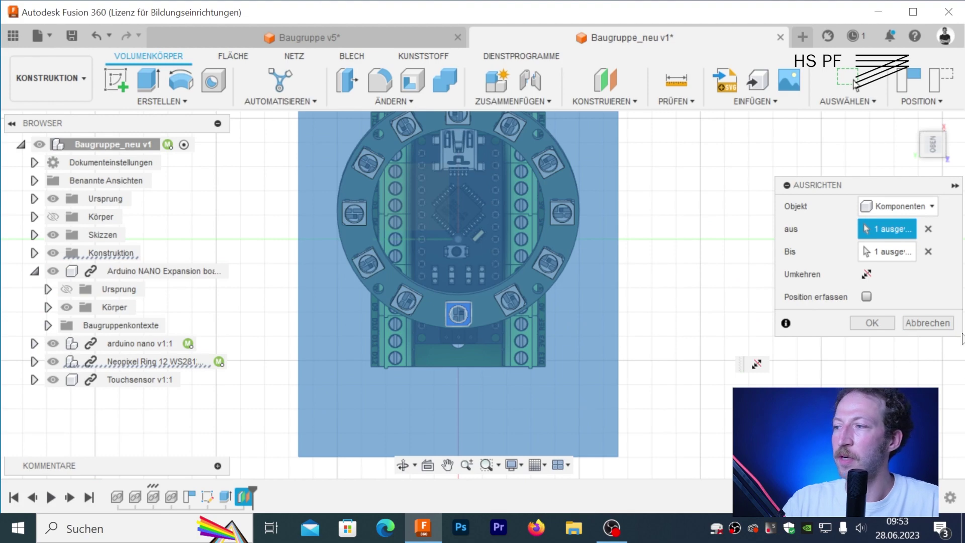
pyautogui.click(872, 323)
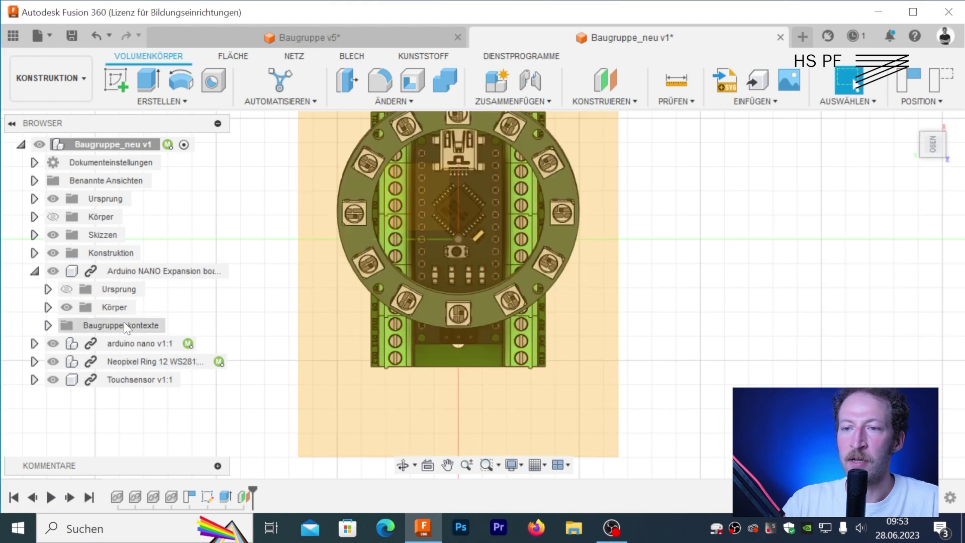
pyautogui.moveTo(281, 302)
pyautogui.keyDown('shift'); pyautogui.mouseDown(button='middle')
pyautogui.moveTo(429, 263)
pyautogui.moveTo(436, 338)
pyautogui.mouseUp(button='middle'); pyautogui.keyUp('shift')
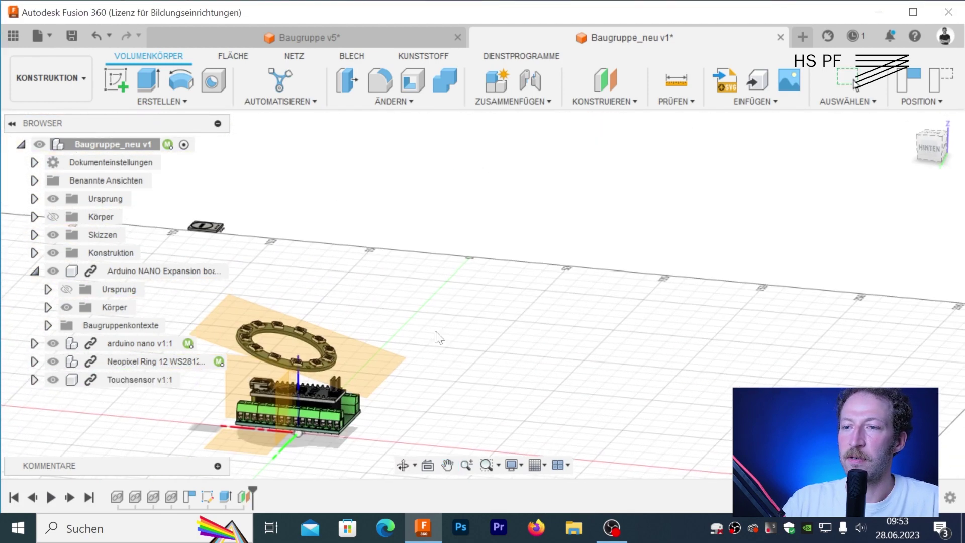
# - Start a component move (M) with the Neopixel Ring component selected
pyautogui.click(312, 364)
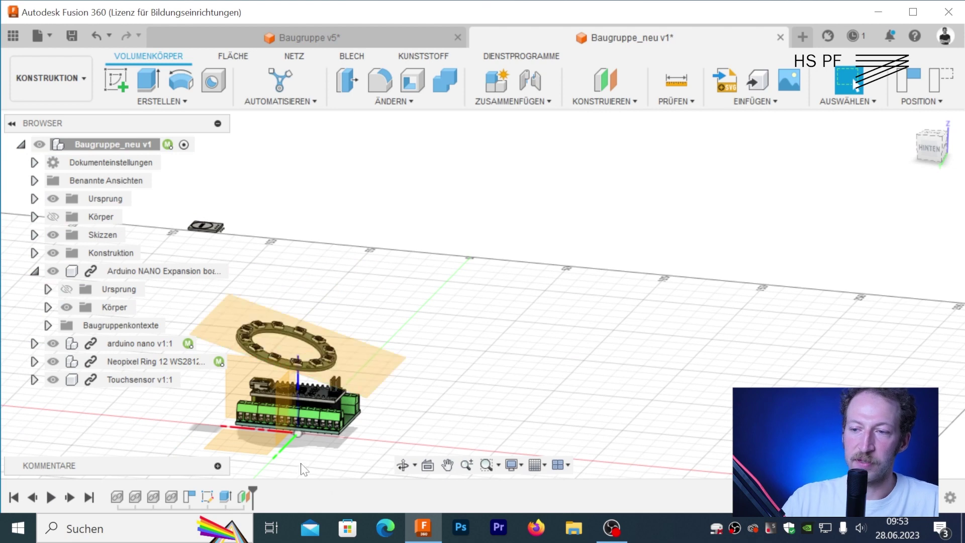
pyautogui.press('m')
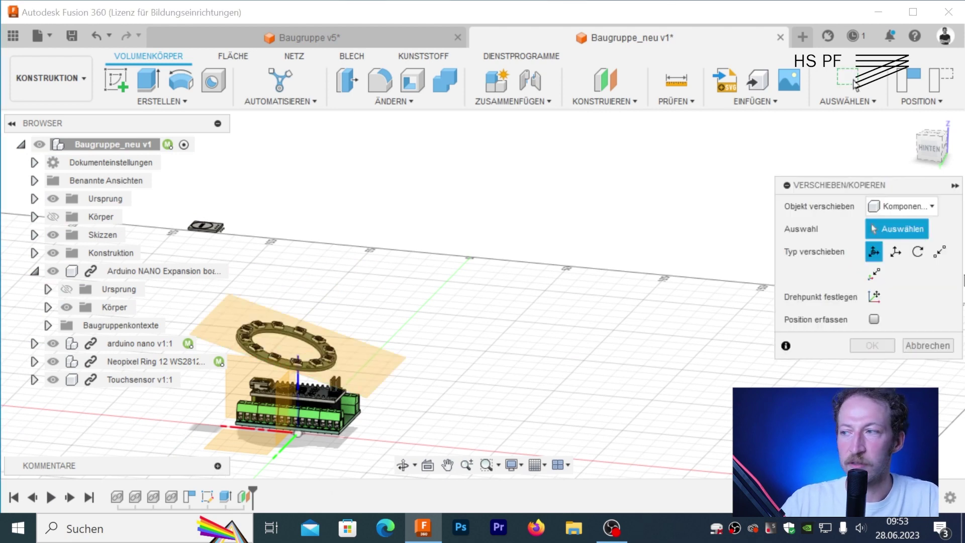
pyautogui.click(900, 207)
pyautogui.click(900, 225)
pyautogui.click(186, 360)
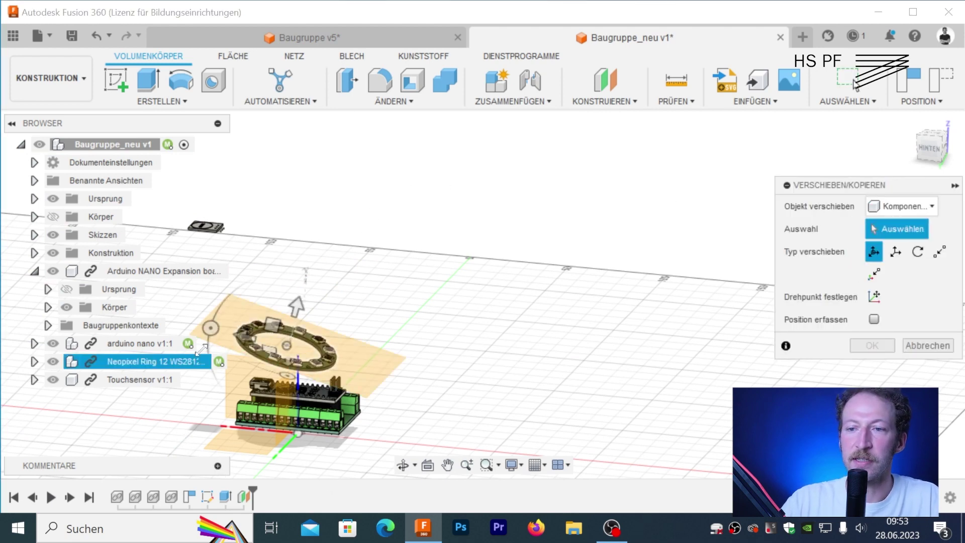
pyautogui.click(161, 362)
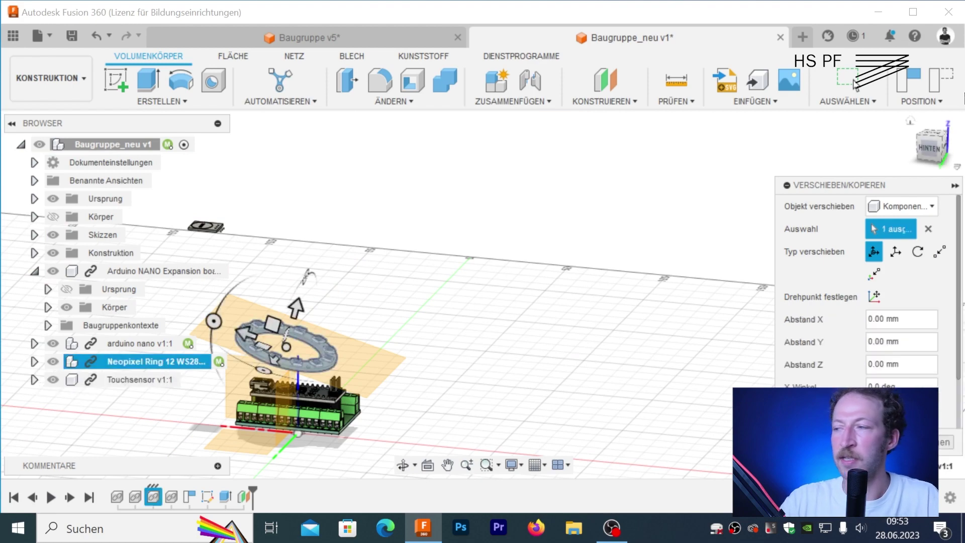
# - Shift the Neopixel ring -15.995 mm along X and confirm the move
pyautogui.click(934, 146)
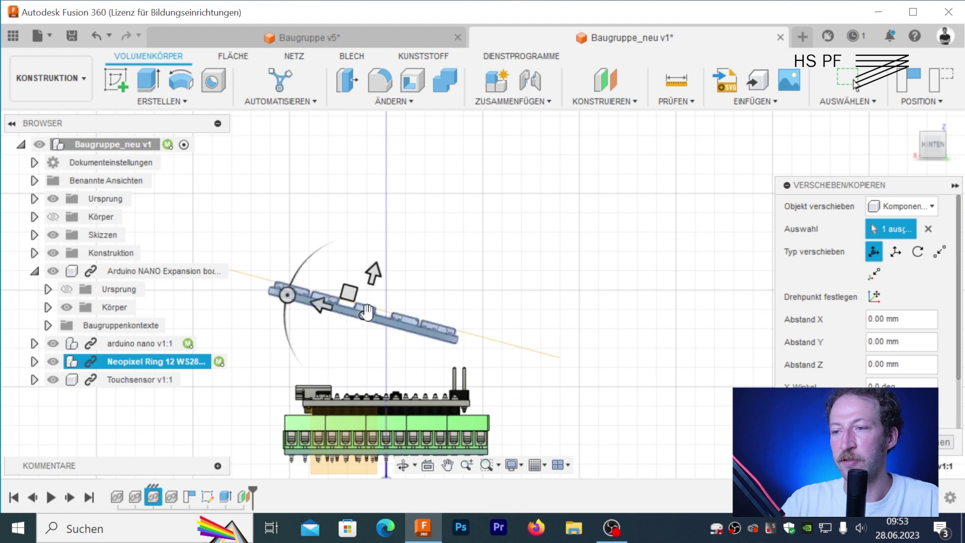
pyautogui.click(320, 308)
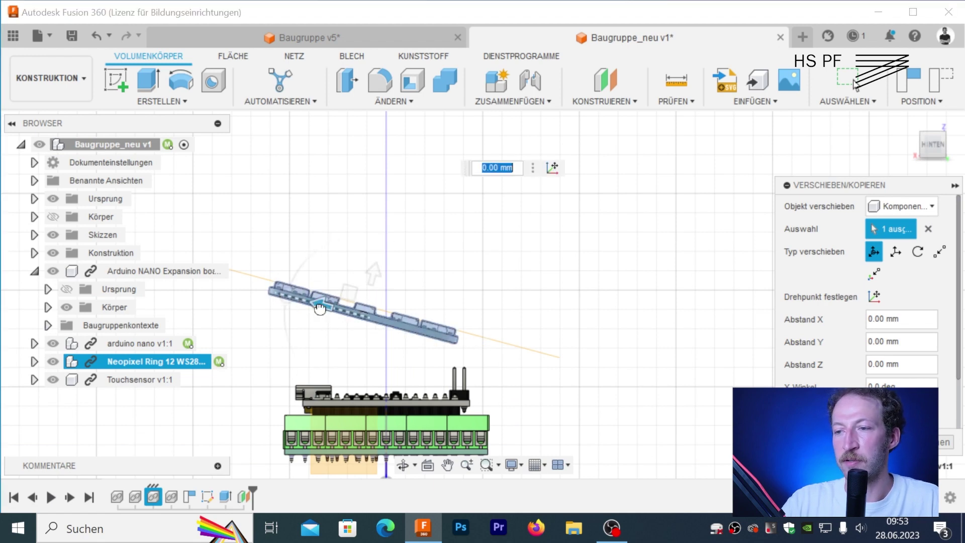
pyautogui.moveTo(319, 308); pyautogui.dragTo(362, 330)
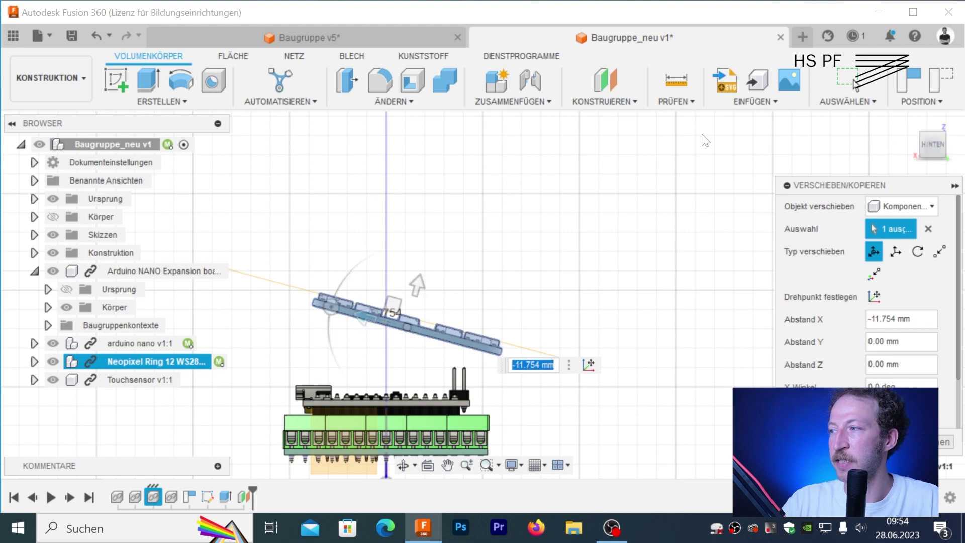
pyautogui.keyDown('shift'); pyautogui.moveTo(700, 140); pyautogui.dragTo(581, 198, button='middle'); pyautogui.keyUp('shift')
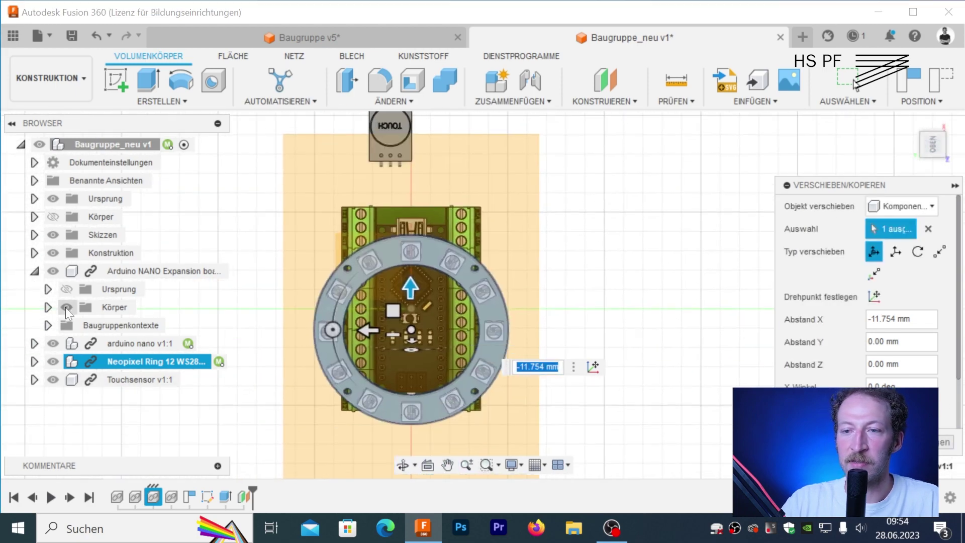
pyautogui.click(51, 220)
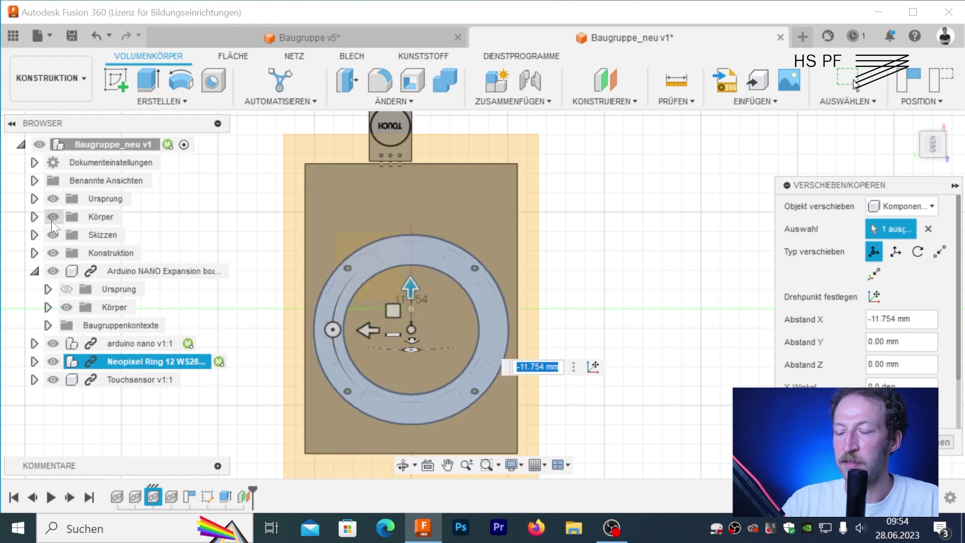
pyautogui.moveTo(410, 292); pyautogui.dragTo(405, 309)
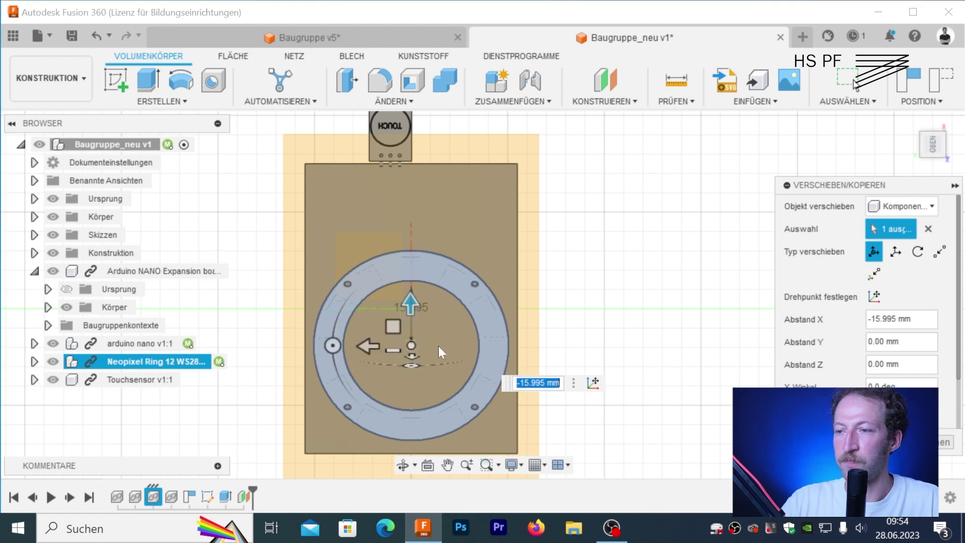
pyautogui.press('Return')
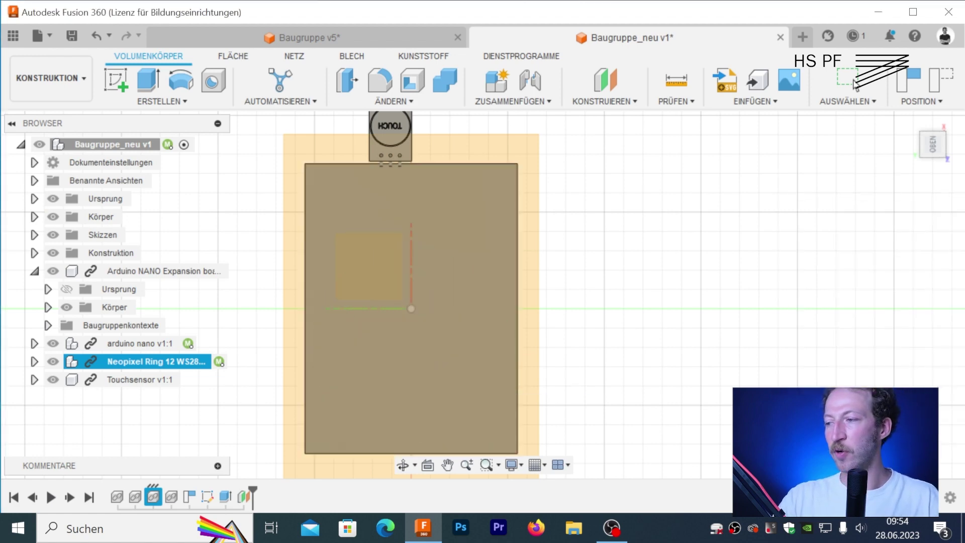
# - Hide the housing body again and frame the components
pyautogui.keyDown('shift'); pyautogui.moveTo(598, 241); pyautogui.dragTo(659, 210, button='middle'); pyautogui.keyUp('shift')
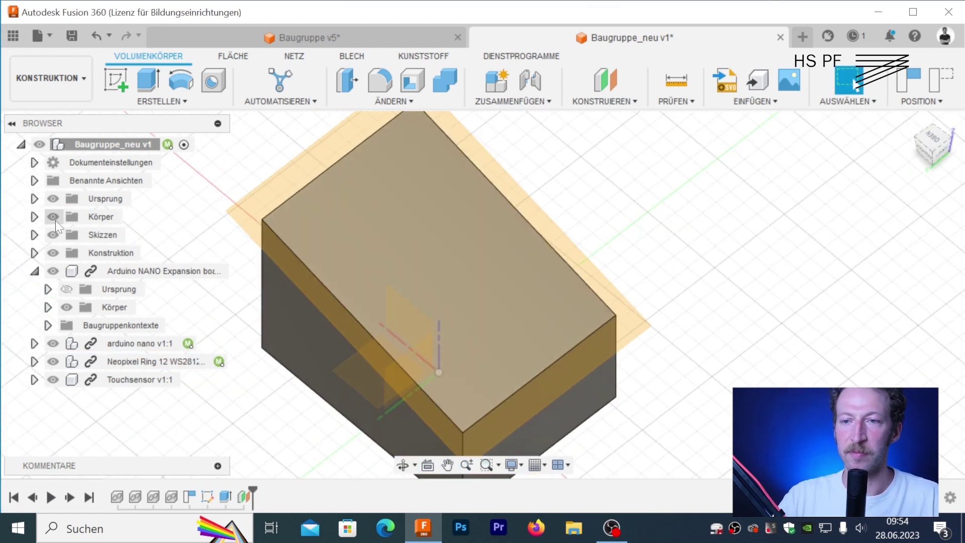
pyautogui.click(52, 216)
pyautogui.scroll(-5, 316, 334)
pyautogui.moveTo(505, 243)
pyautogui.mouseDown(button='middle')
pyautogui.moveTo(564, 224)
pyautogui.moveTo(556, 243)
pyautogui.mouseUp(button='middle')
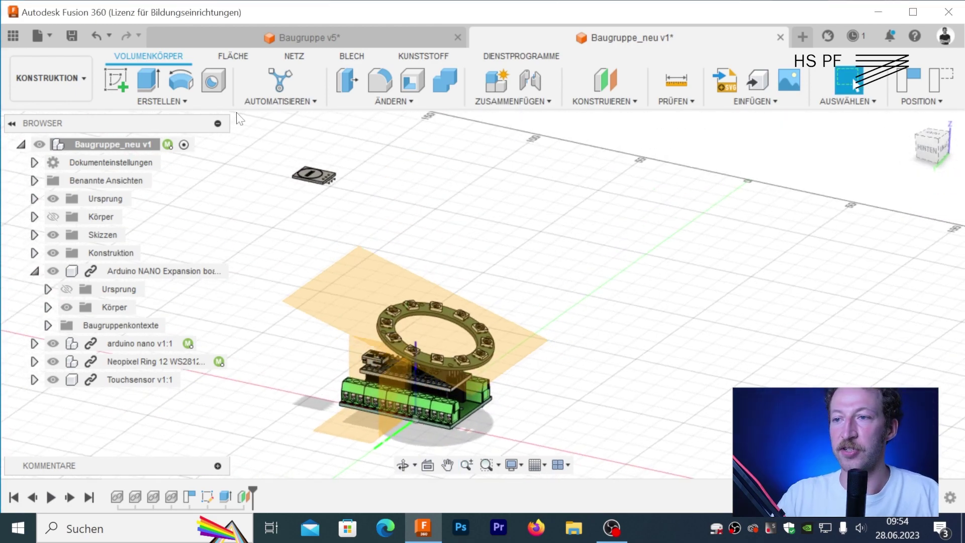
# - Abandon the move and pick the touch sensor's circular face as alignment source
pyautogui.press('m')
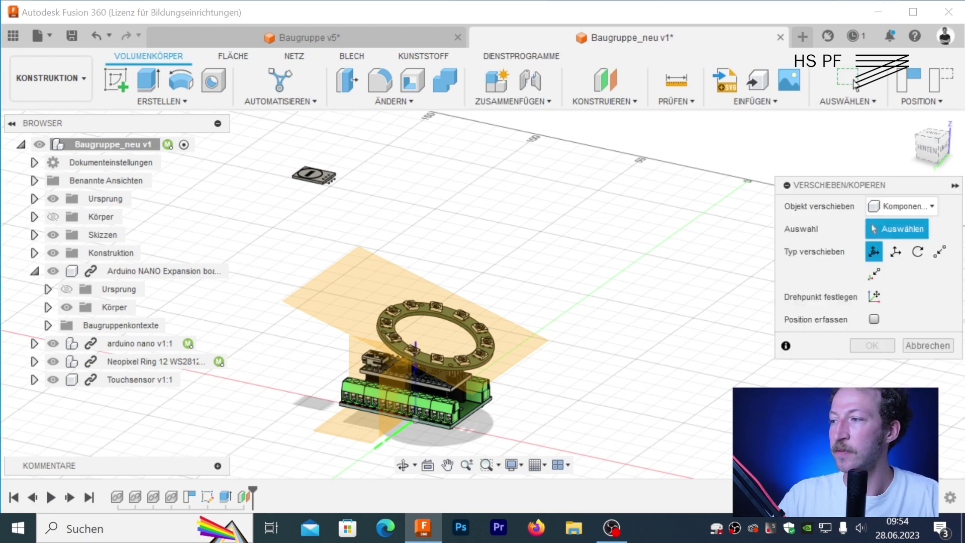
pyautogui.click(854, 83)
pyautogui.click(391, 101)
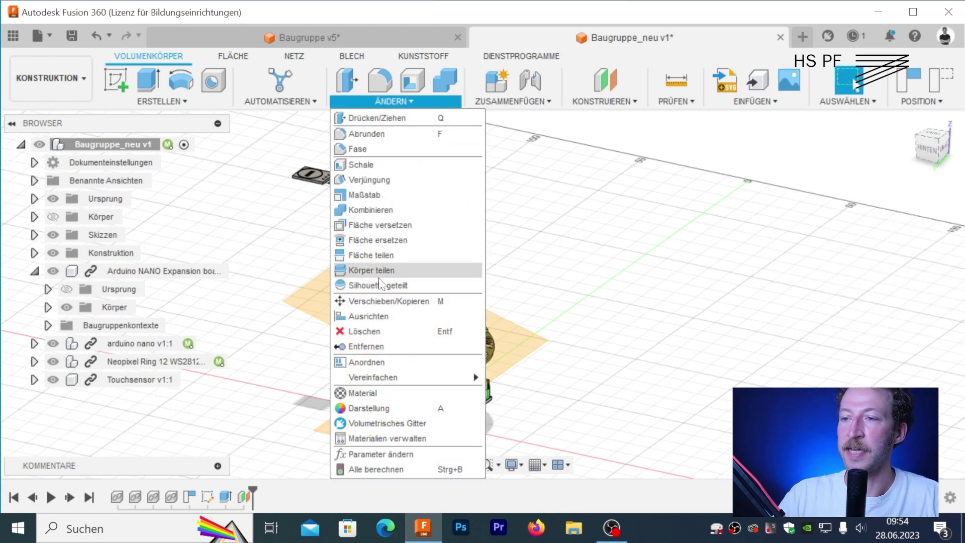
pyautogui.click(372, 315)
pyautogui.scroll(3, 361, 185)
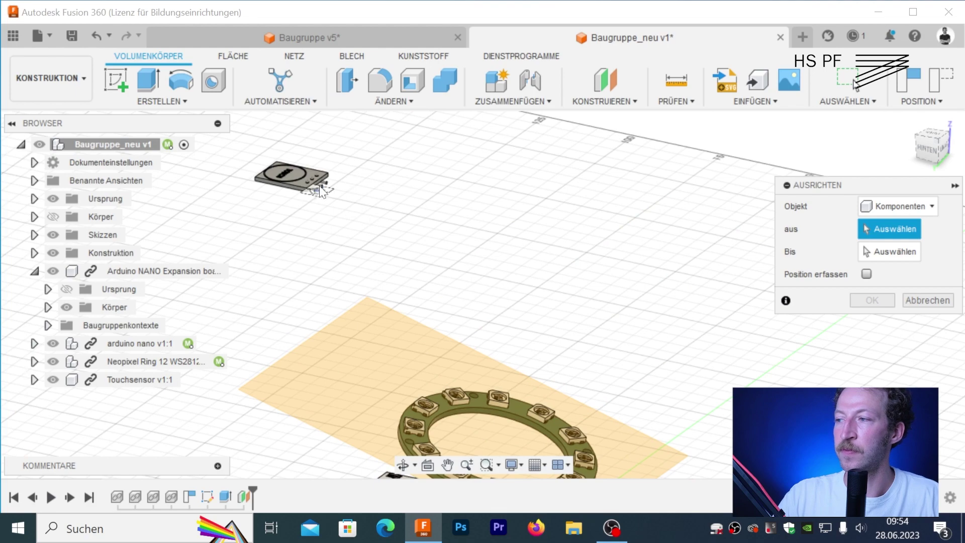
pyautogui.scroll(3, 278, 188)
pyautogui.scroll(2, 288, 176)
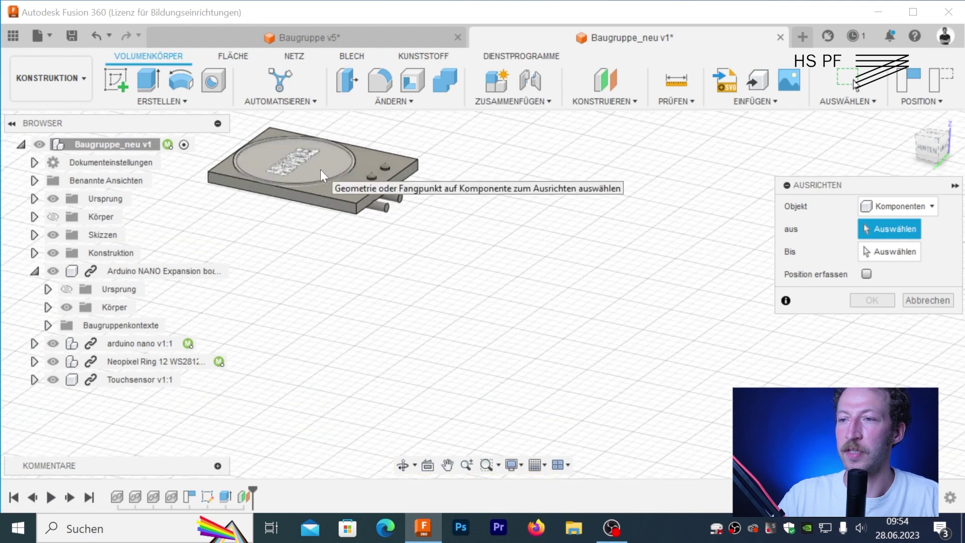
pyautogui.click(321, 168)
pyautogui.scroll(-5, 378, 237)
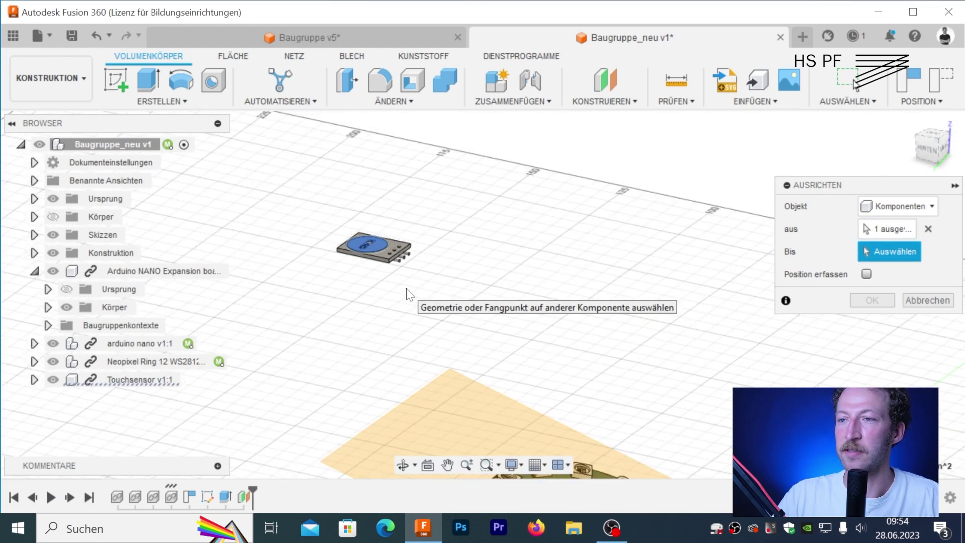
pyautogui.scroll(4, 378, 236)
pyautogui.scroll(2, 418, 283)
pyautogui.scroll(-1, 420, 300)
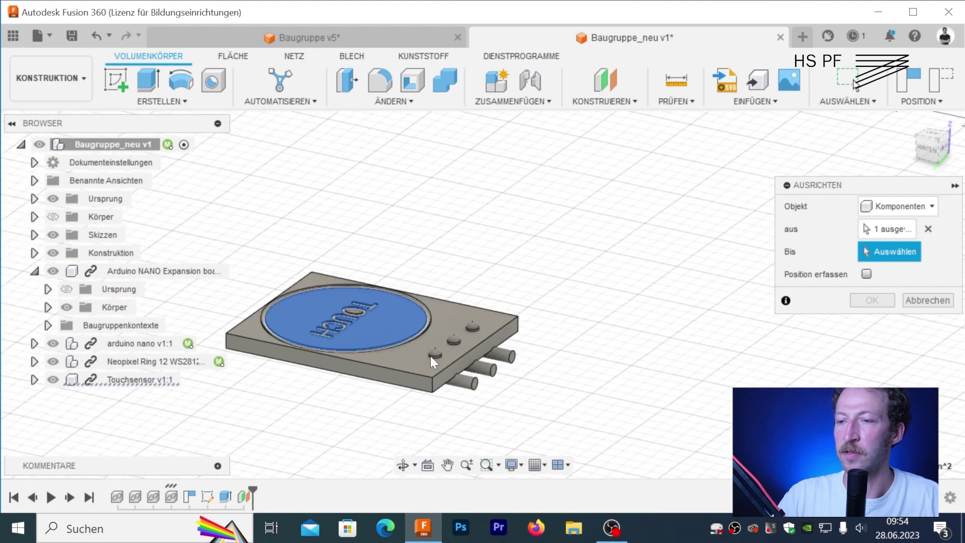
pyautogui.scroll(3, 430, 355)
# - Re-pick the sensor's round face and align it flush onto the sloped construction plane
pyautogui.click(928, 229)
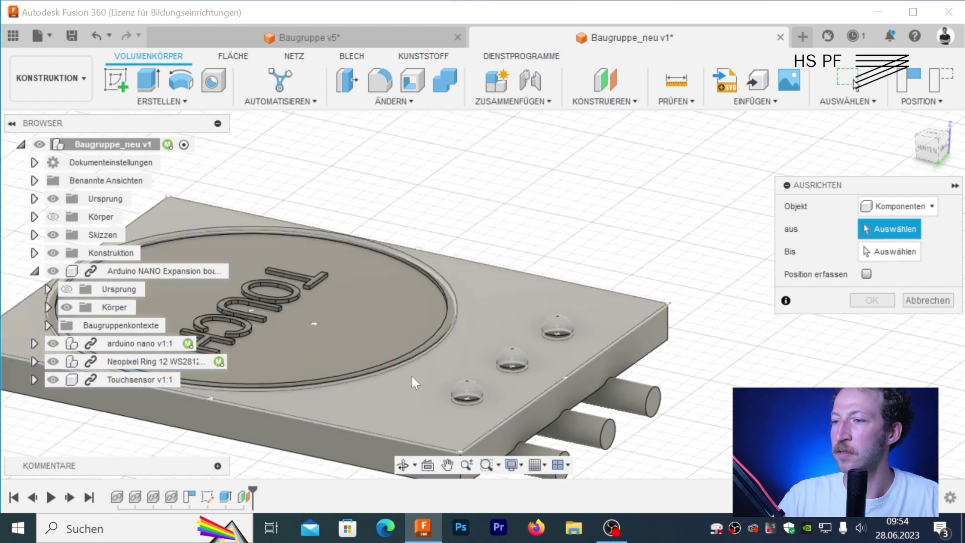
pyautogui.scroll(3, 453, 310)
pyautogui.moveTo(450, 303)
pyautogui.keyDown('shift'); pyautogui.mouseDown(button='middle')
pyautogui.moveTo(443, 267)
pyautogui.moveTo(469, 332)
pyautogui.moveTo(491, 323)
pyautogui.moveTo(493, 333)
pyautogui.mouseUp(button='middle'); pyautogui.keyUp('shift')
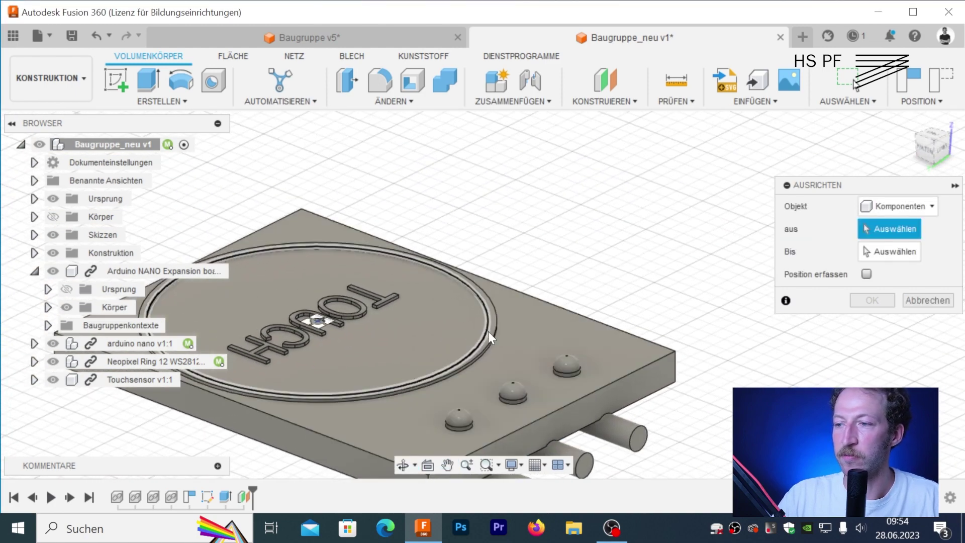
pyautogui.scroll(3, 487, 331)
pyautogui.click(491, 332)
pyautogui.scroll(-5, 479, 372)
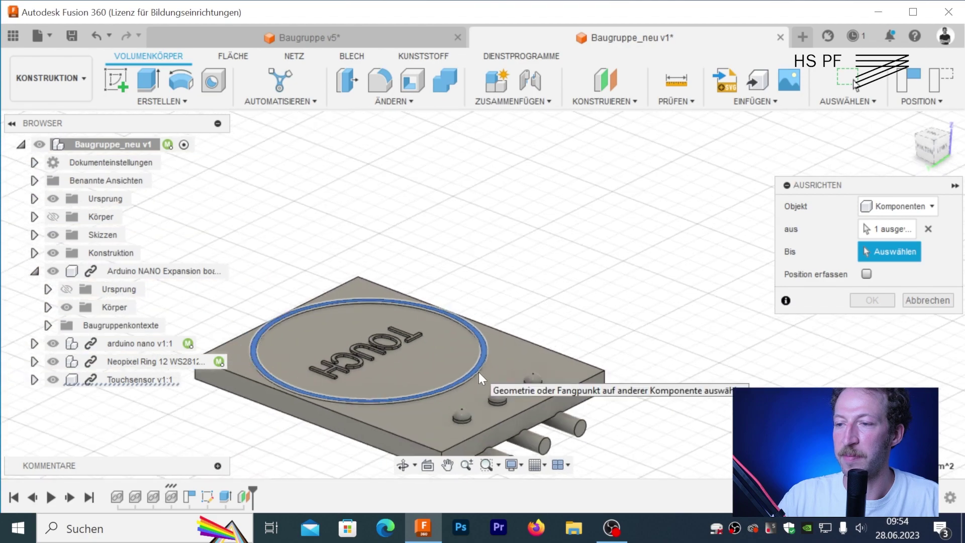
pyautogui.moveTo(493, 350); pyautogui.dragTo(416, 219, button='middle')
pyautogui.scroll(3, 427, 262)
pyautogui.scroll(-3, 437, 296)
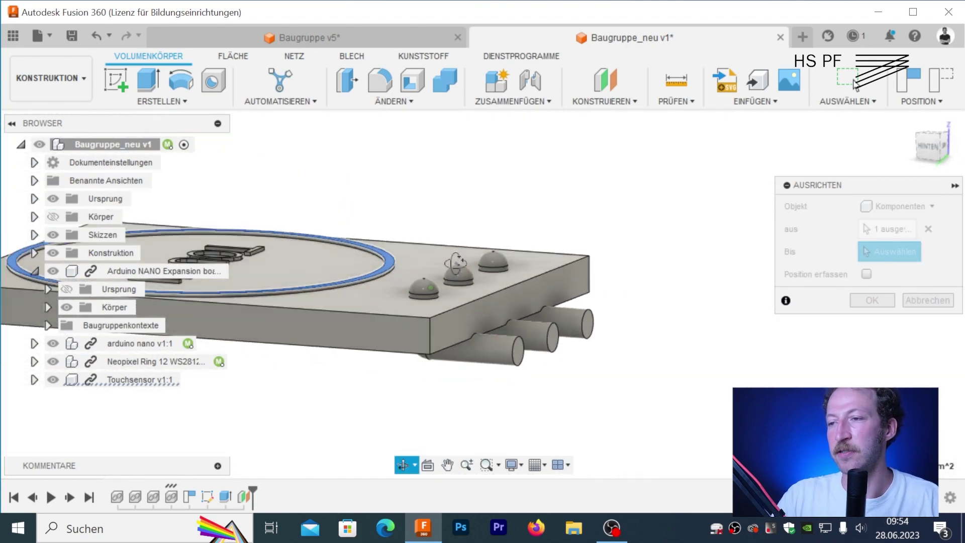
pyautogui.scroll(3, 428, 334)
pyautogui.scroll(-5, 427, 333)
pyautogui.moveTo(427, 334)
pyautogui.mouseDown(button='middle')
pyautogui.moveTo(502, 283)
pyautogui.moveTo(498, 272)
pyautogui.moveTo(547, 358)
pyautogui.moveTo(612, 317)
pyautogui.moveTo(459, 315)
pyautogui.moveTo(413, 328)
pyautogui.mouseUp(button='middle')
pyautogui.click(385, 363)
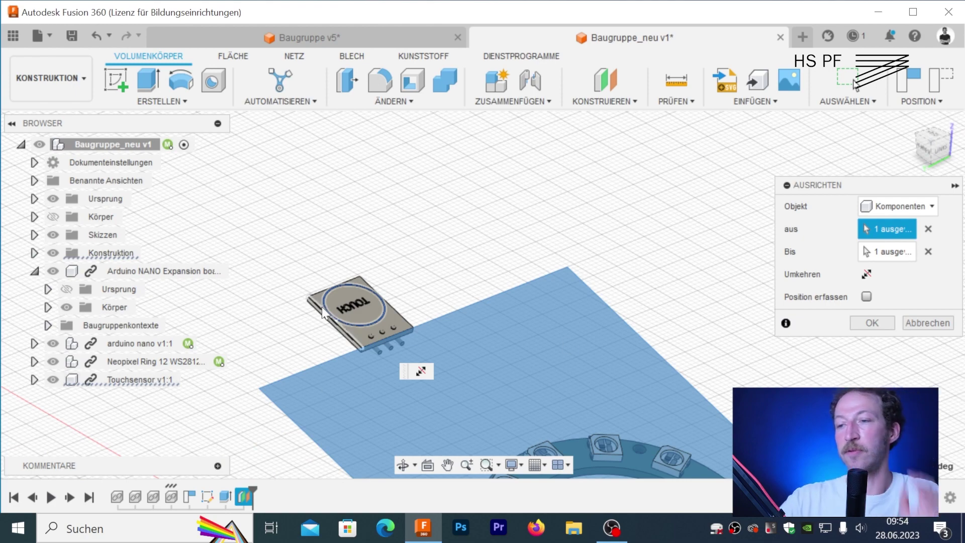
pyautogui.click(872, 323)
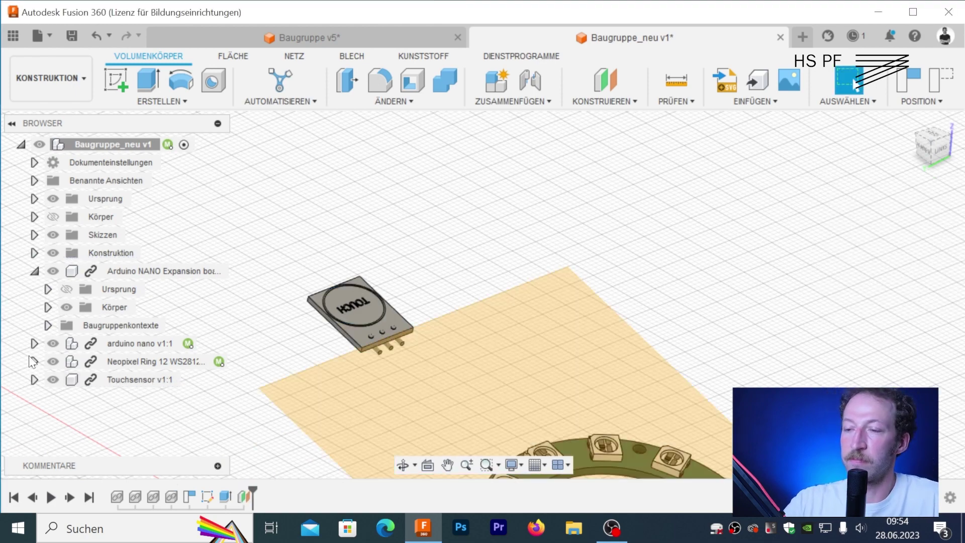
pyautogui.scroll(-2, 420, 370)
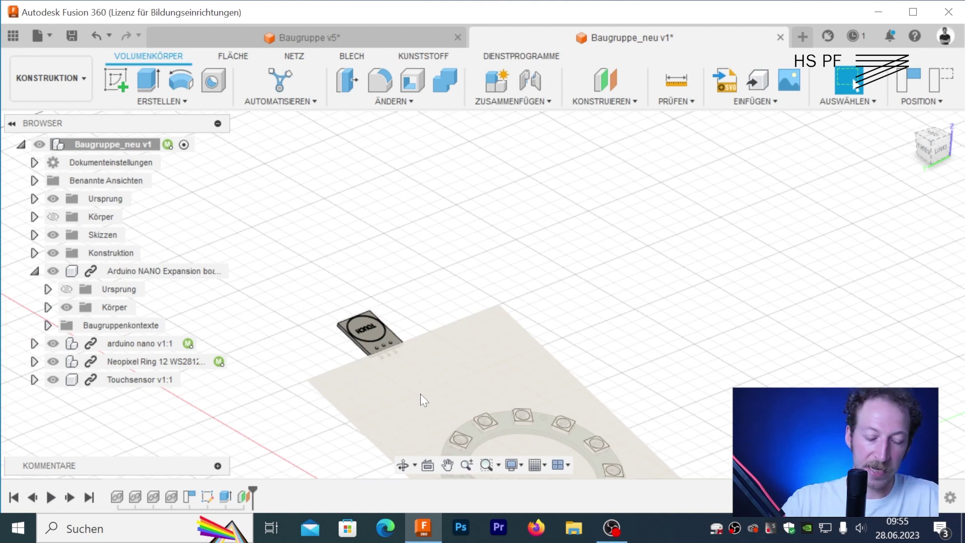
# - Select the Touchsensor for moving and try offsets along X and Y
pyautogui.press('m')
pyautogui.moveTo(417, 387)
pyautogui.keyDown('shift'); pyautogui.mouseDown(button='middle')
pyautogui.moveTo(523, 317)
pyautogui.moveTo(553, 361)
pyautogui.mouseUp(button='middle'); pyautogui.keyUp('shift')
pyautogui.scroll(1, 397, 318)
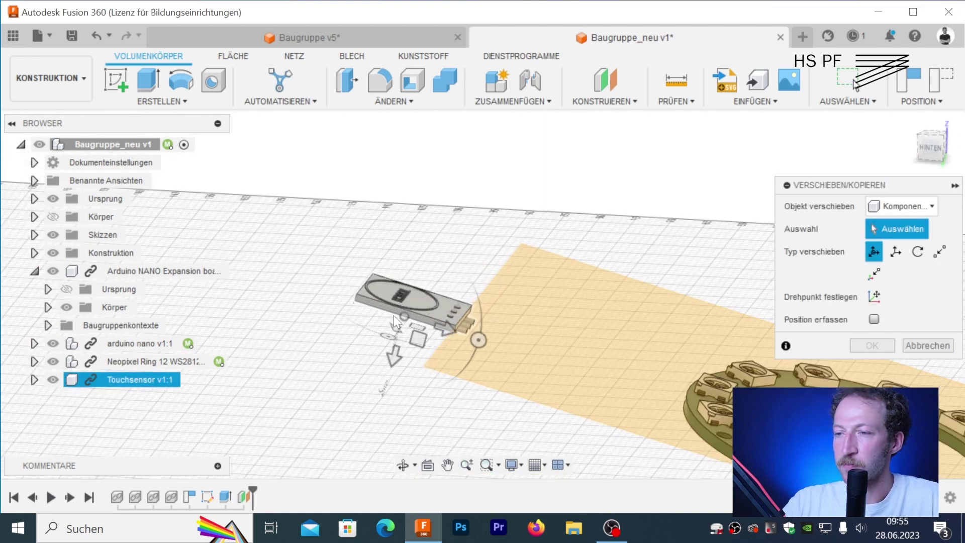
pyautogui.click(409, 315)
pyautogui.scroll(-1, 442, 423)
pyautogui.scroll(-1, 442, 423)
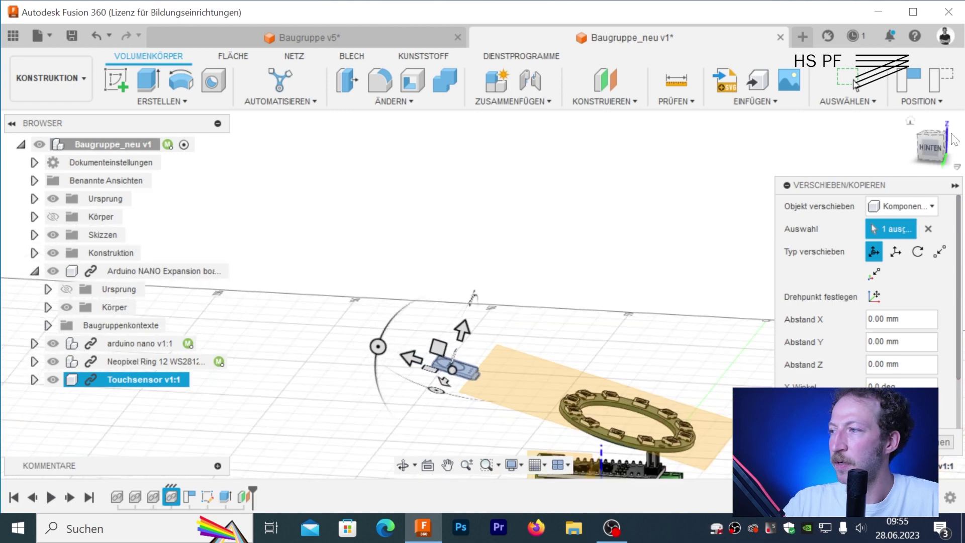
pyautogui.click(927, 151)
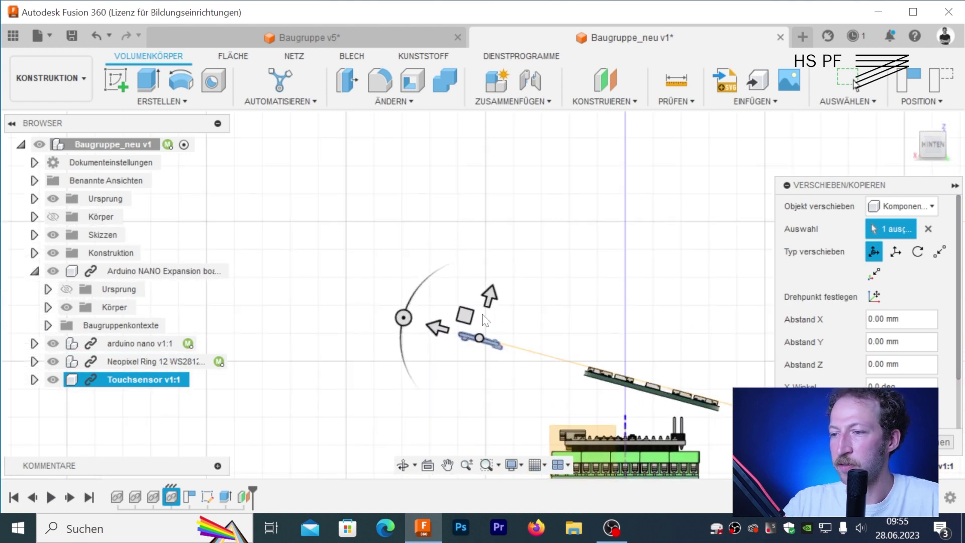
pyautogui.moveTo(381, 210); pyautogui.dragTo(445, 269)
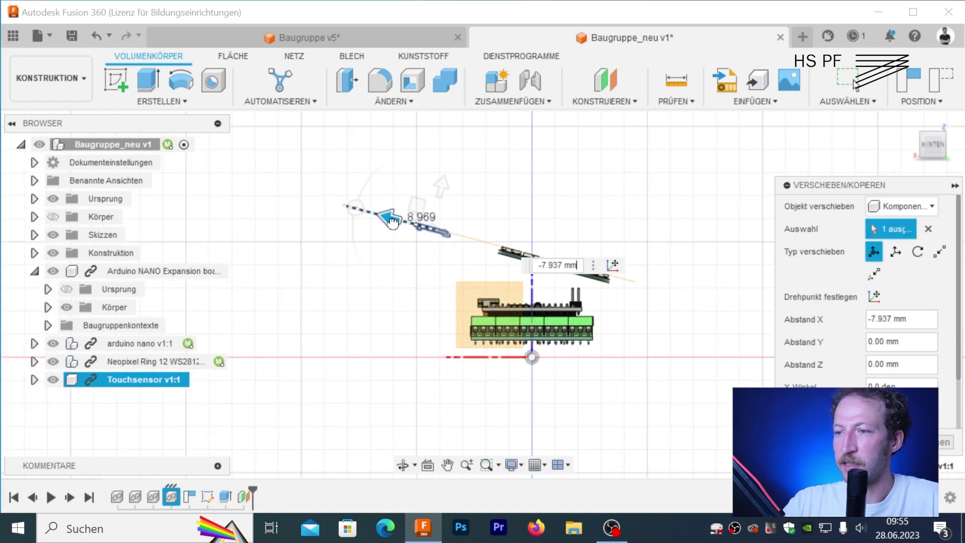
pyautogui.keyDown('shift'); pyautogui.moveTo(445, 269); pyautogui.dragTo(530, 279, button='middle'); pyautogui.keyUp('shift')
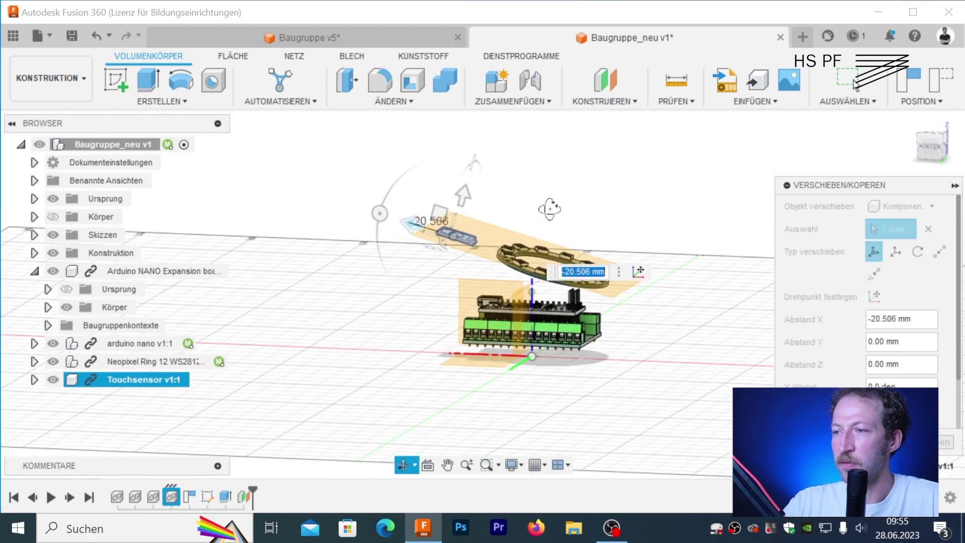
pyautogui.scroll(3, 530, 279)
pyautogui.moveTo(528, 239); pyautogui.dragTo(441, 300, button='middle')
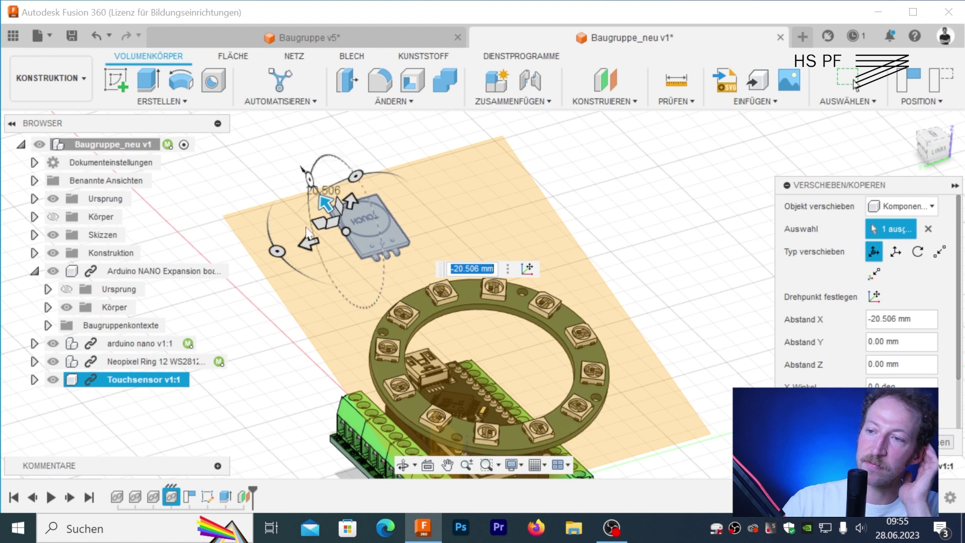
pyautogui.moveTo(304, 242); pyautogui.dragTo(396, 315)
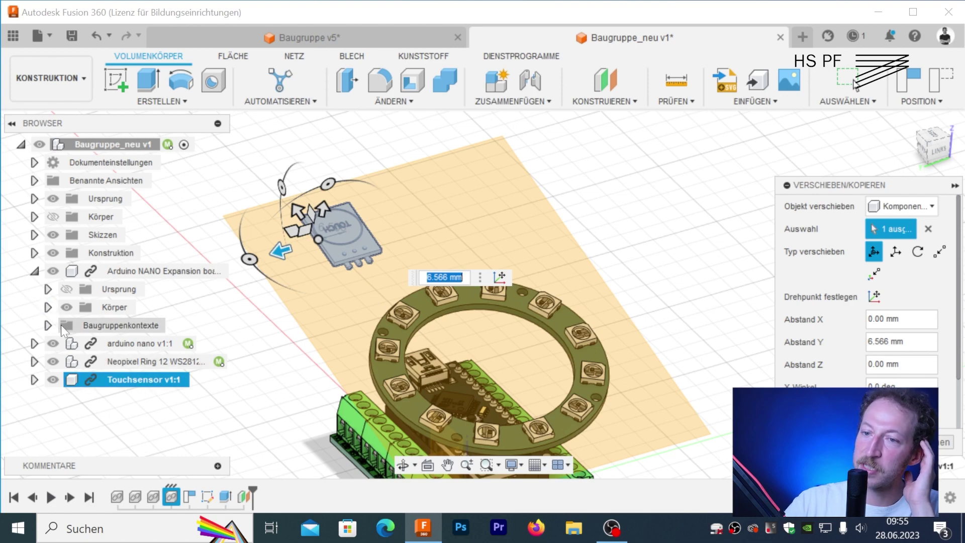
# - Fine-tune the sensor's Y offset to 0.625 mm in top view and apply the move
pyautogui.click(52, 217)
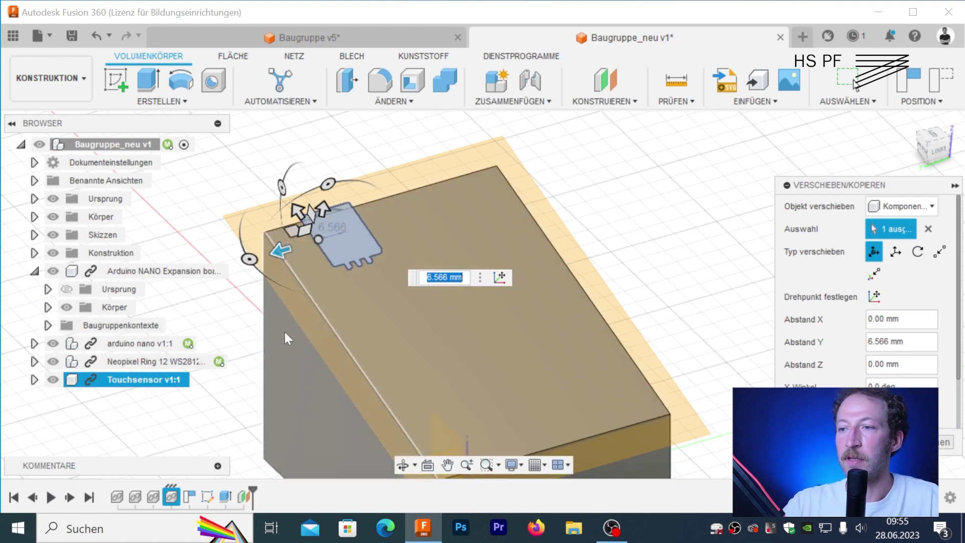
pyautogui.click(934, 142)
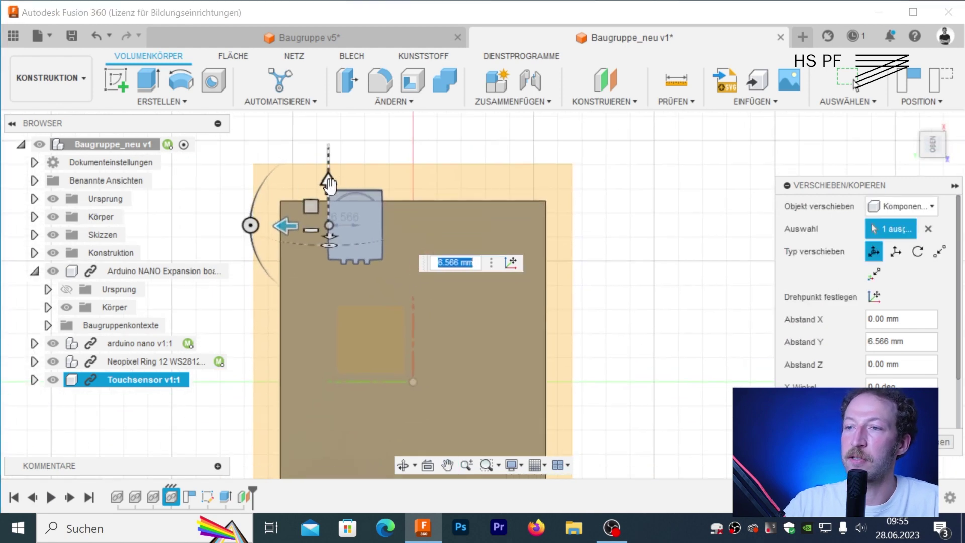
pyautogui.moveTo(329, 185); pyautogui.dragTo(325, 211)
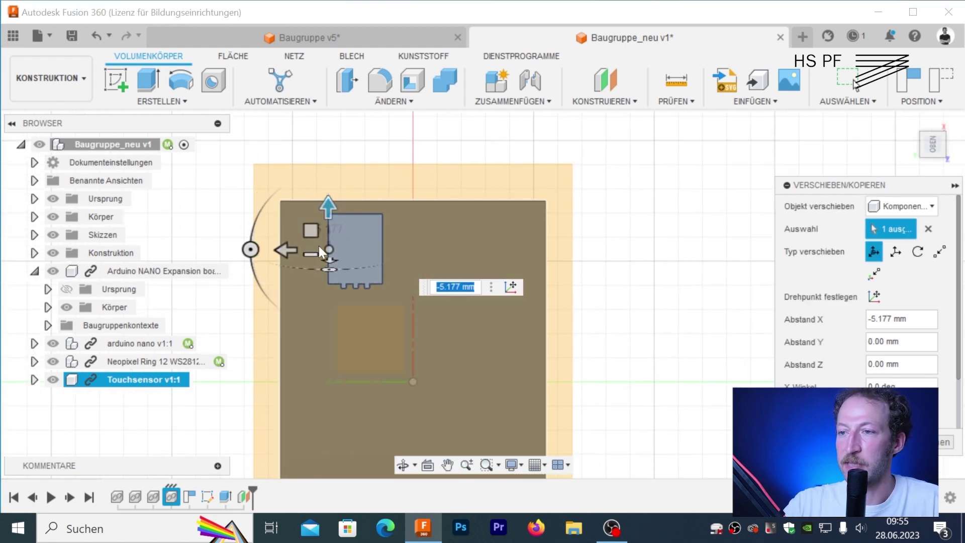
pyautogui.moveTo(286, 249); pyautogui.dragTo(279, 250)
pyautogui.moveTo(323, 204); pyautogui.dragTo(319, 211)
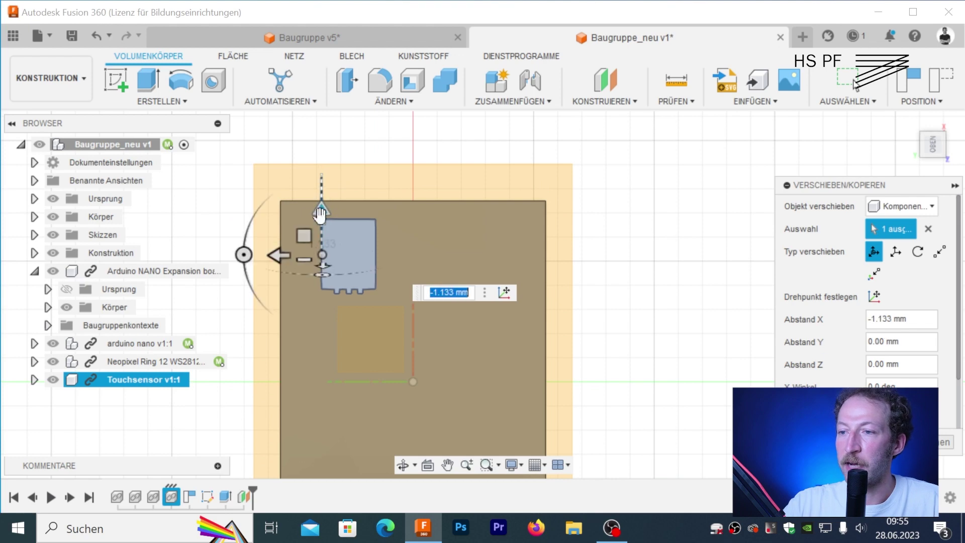
pyautogui.moveTo(279, 250); pyautogui.dragTo(276, 253)
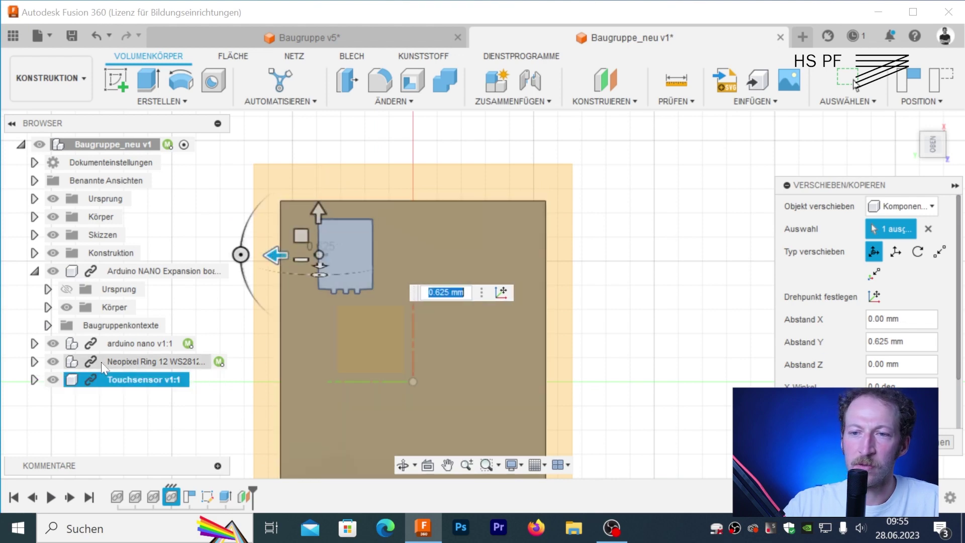
pyautogui.click(54, 213)
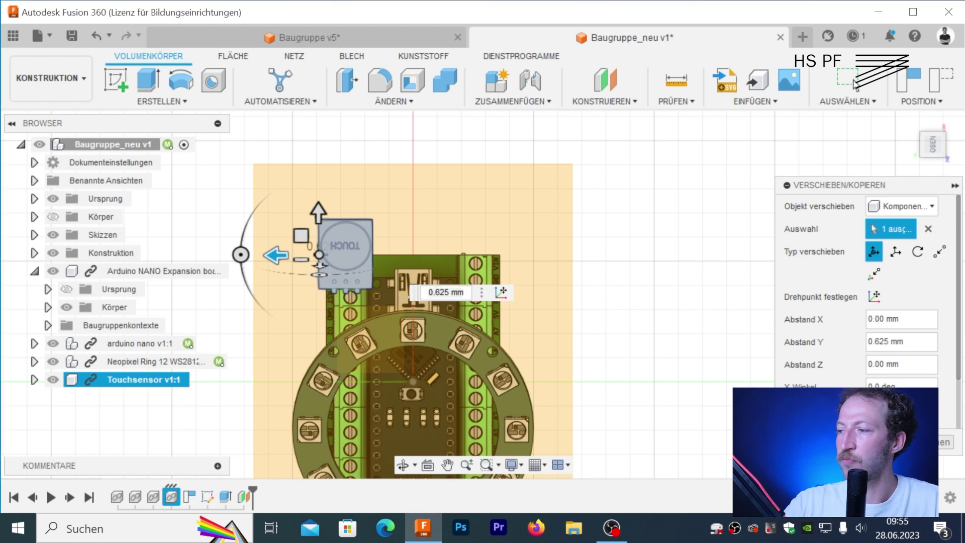
pyautogui.press('Return')
pyautogui.scroll(-4, 472, 221)
pyautogui.moveTo(472, 221)
pyautogui.keyDown('shift'); pyautogui.mouseDown(button='middle')
pyautogui.moveTo(689, 263)
pyautogui.moveTo(364, 307)
pyautogui.mouseUp(button='middle'); pyautogui.keyUp('shift')
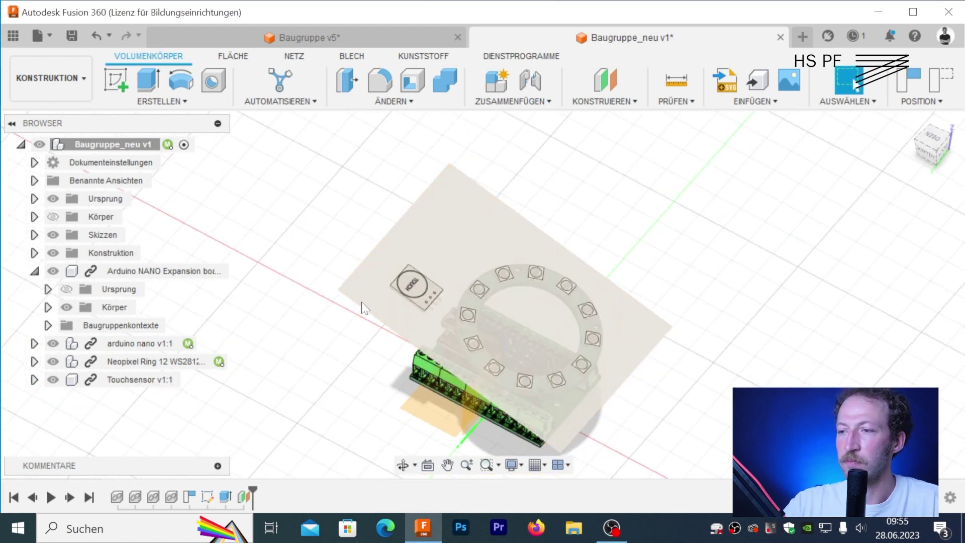
# - Mirror the Touchsensor component across the origin plane to create a second sensor
pyautogui.click(151, 101)
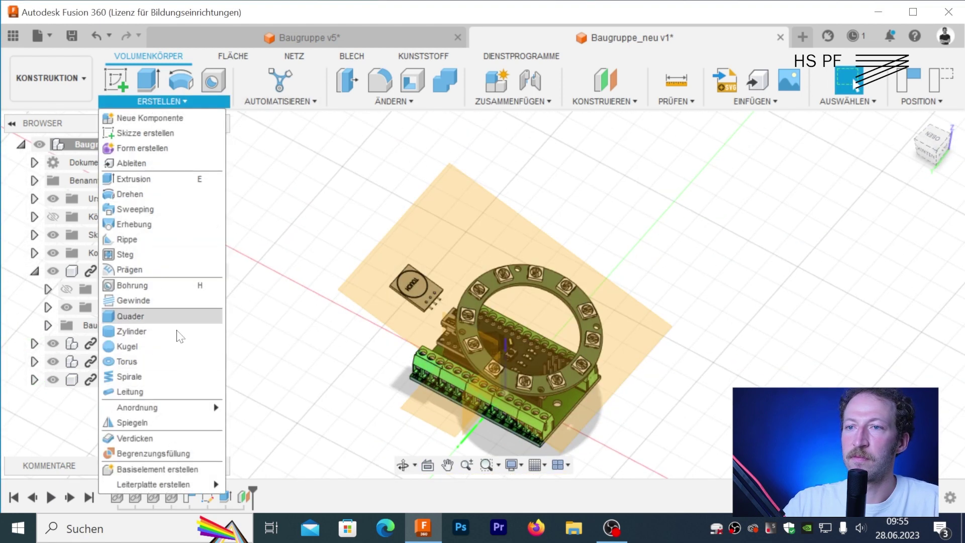
pyautogui.click(174, 421)
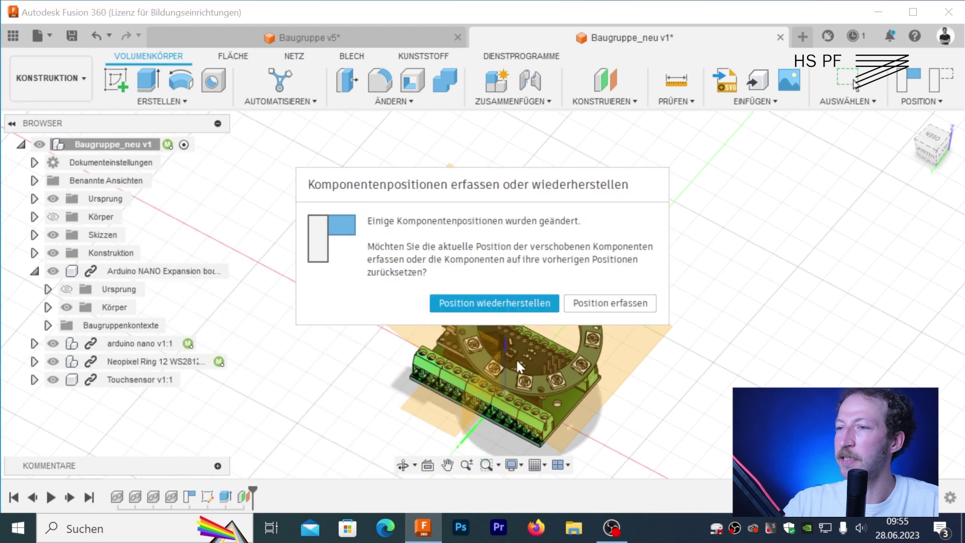
pyautogui.click(610, 303)
pyautogui.click(930, 206)
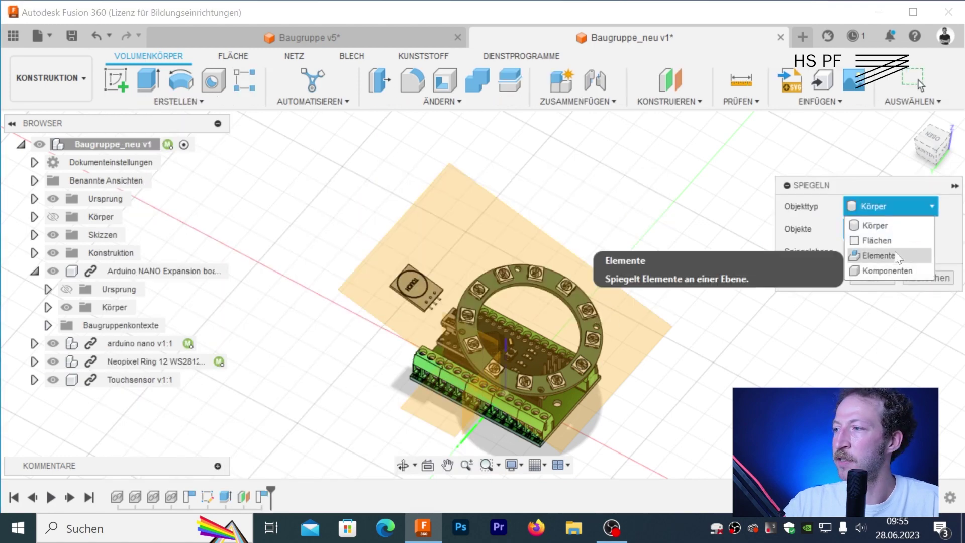
pyautogui.click(887, 252)
pyautogui.keyDown('shift'); pyautogui.moveTo(412, 277); pyautogui.dragTo(461, 271, button='middle'); pyautogui.keyUp('shift')
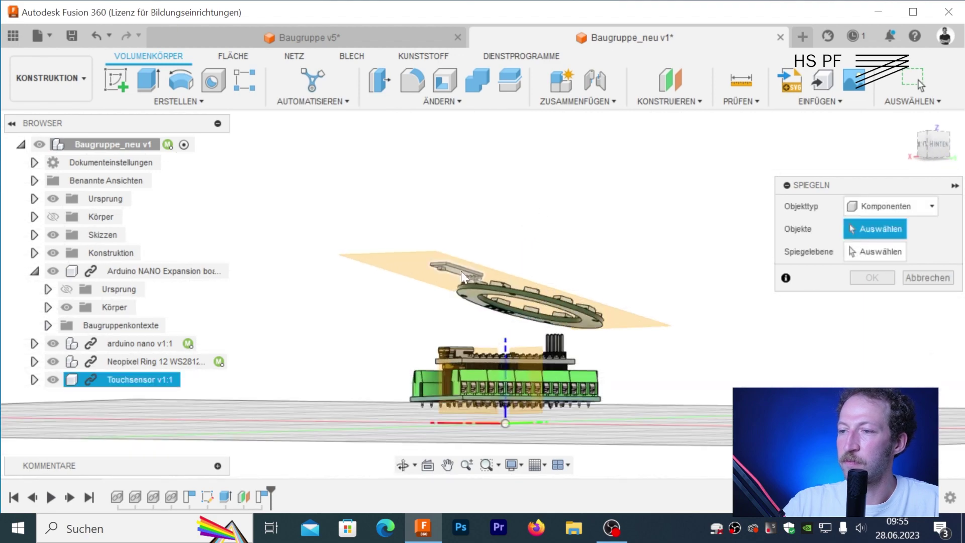
pyautogui.moveTo(508, 452)
pyautogui.keyDown('shift'); pyautogui.mouseDown(button='middle')
pyautogui.moveTo(439, 327)
pyautogui.moveTo(441, 301)
pyautogui.moveTo(457, 367)
pyautogui.moveTo(481, 387)
pyautogui.mouseUp(button='middle'); pyautogui.keyUp('shift')
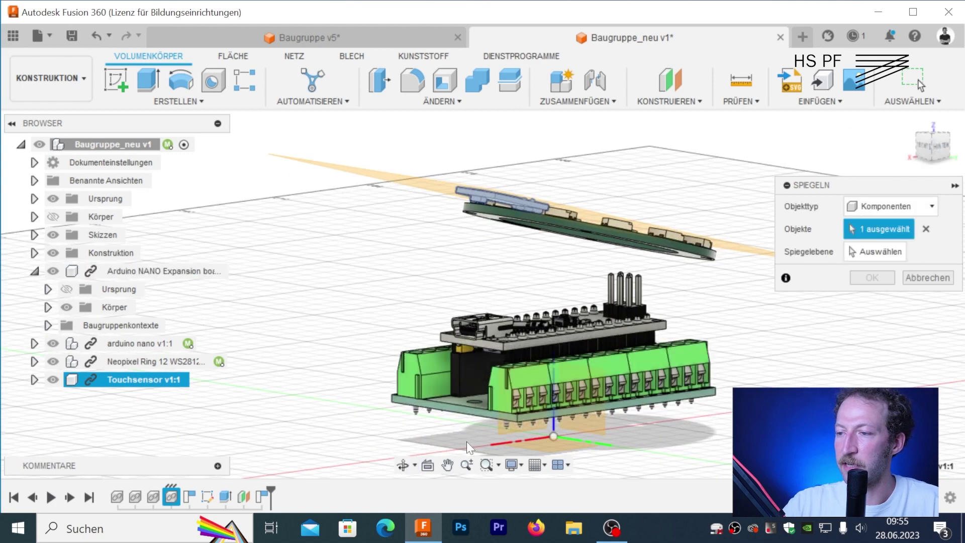
pyautogui.keyDown('shift'); pyautogui.moveTo(504, 433); pyautogui.dragTo(512, 424, button='middle'); pyautogui.keyUp('shift')
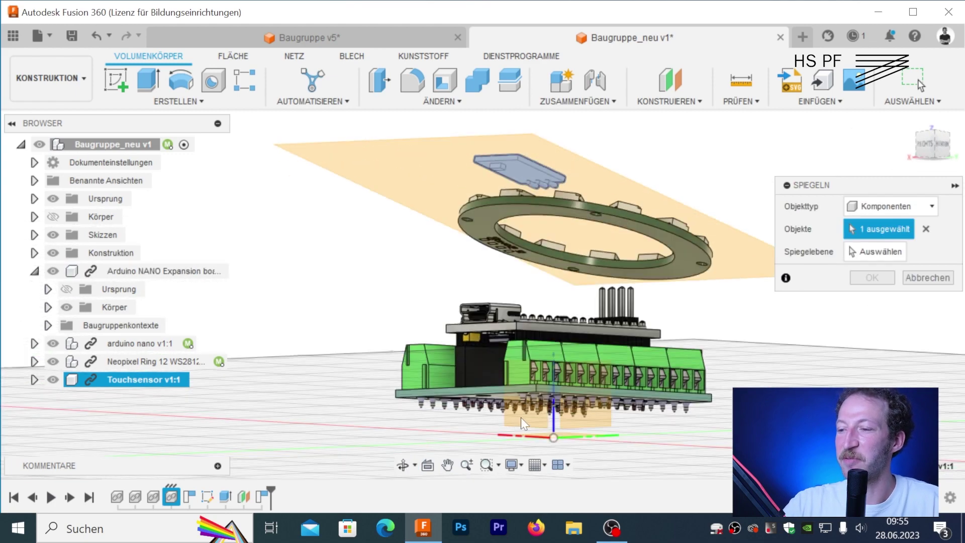
pyautogui.click(873, 253)
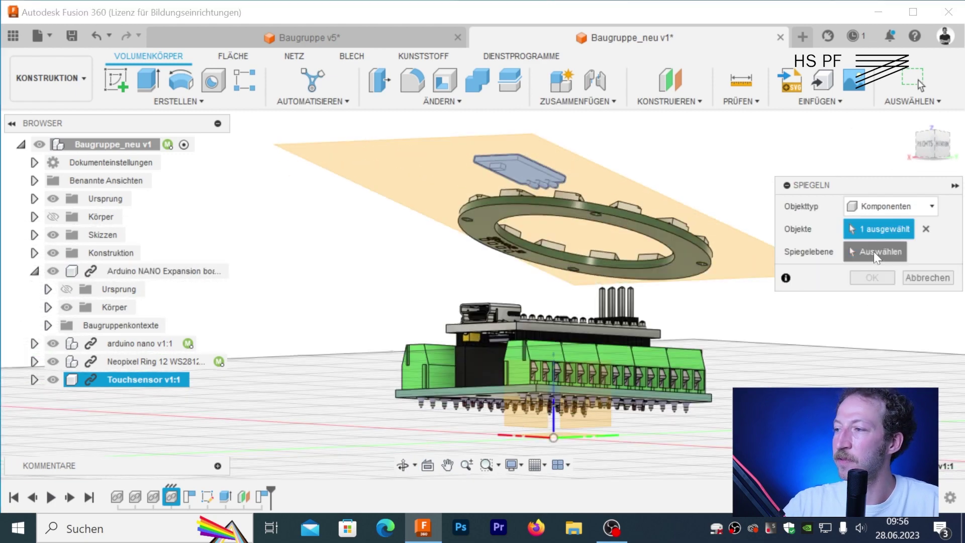
pyautogui.click(530, 417)
pyautogui.moveTo(590, 258)
pyautogui.keyDown('shift'); pyautogui.mouseDown(button='middle')
pyautogui.moveTo(887, 294)
pyautogui.moveTo(715, 267)
pyautogui.moveTo(593, 273)
pyautogui.moveTo(352, 399)
pyautogui.mouseUp(button='middle'); pyautogui.keyUp('shift')
pyautogui.click(877, 278)
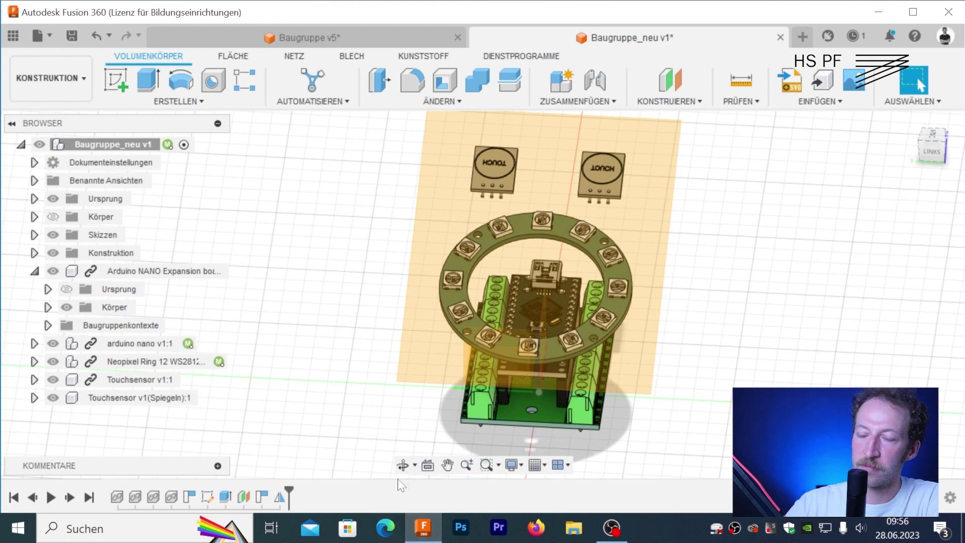
# - Show the housing body and fillet its four vertical edges at 15 mm
pyautogui.keyDown('shift'); pyautogui.moveTo(257, 308); pyautogui.dragTo(329, 279, button='middle'); pyautogui.keyUp('shift')
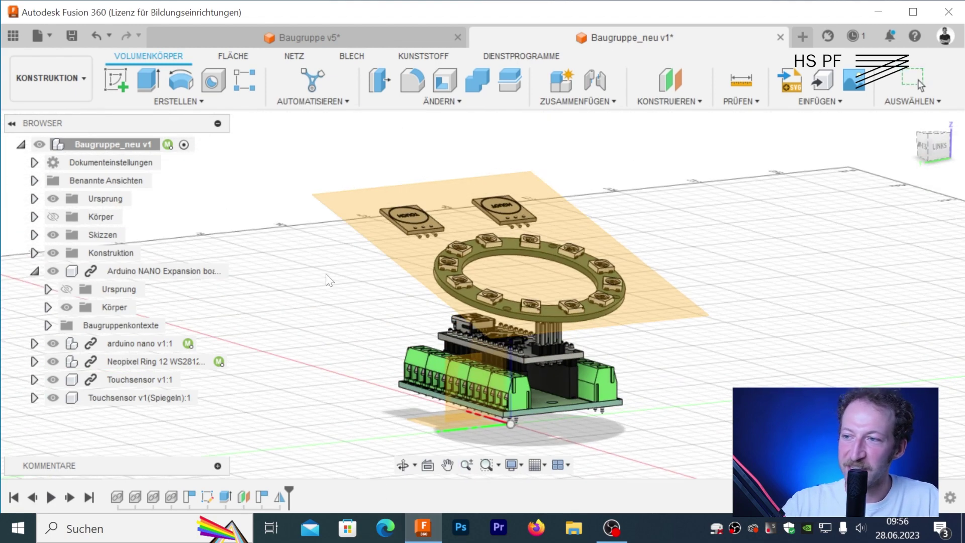
pyautogui.click(53, 216)
pyautogui.moveTo(284, 290)
pyautogui.keyDown('shift'); pyautogui.mouseDown(button='middle')
pyautogui.moveTo(269, 173)
pyautogui.moveTo(250, 257)
pyautogui.mouseUp(button='middle'); pyautogui.keyUp('shift')
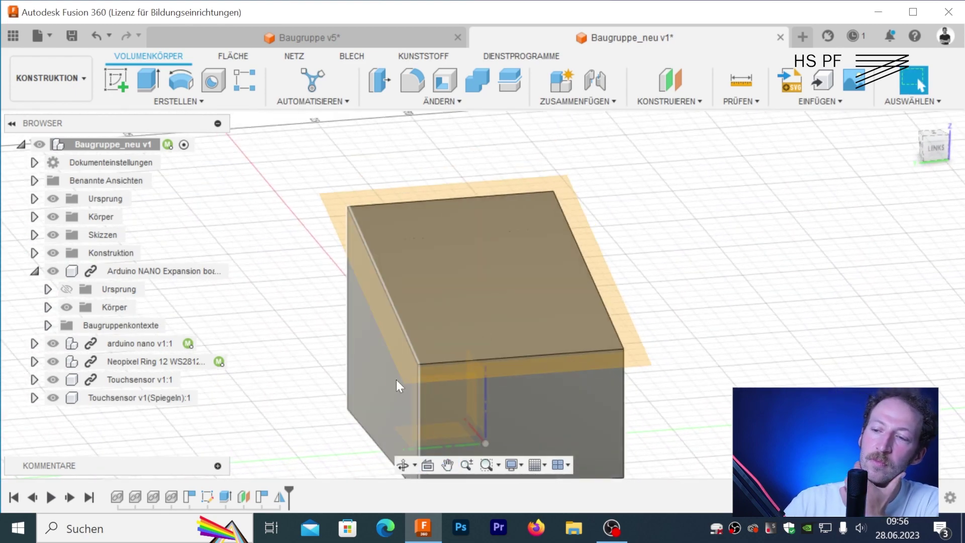
pyautogui.moveTo(466, 384)
pyautogui.mouseDown(button='middle')
pyautogui.moveTo(467, 322)
pyautogui.moveTo(446, 309)
pyautogui.mouseUp(button='middle')
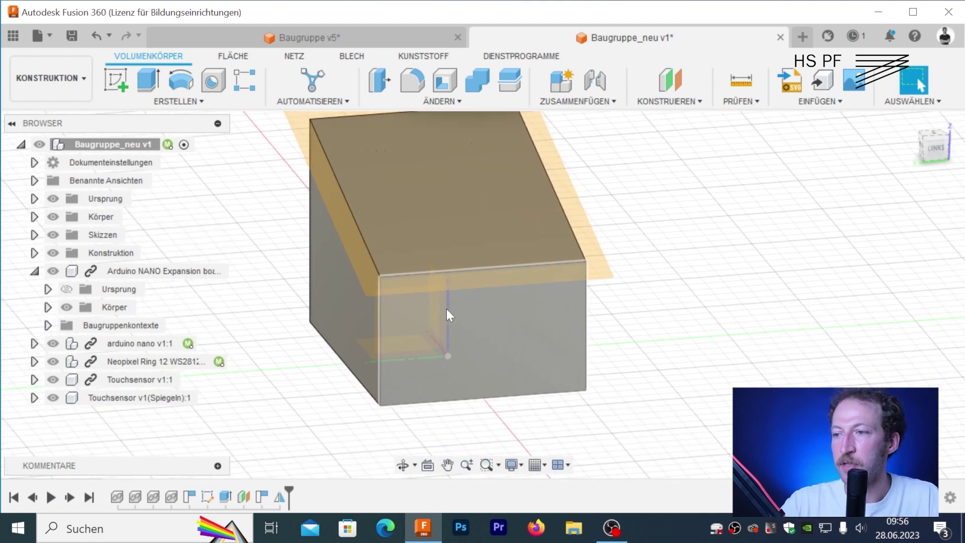
pyautogui.press('f')
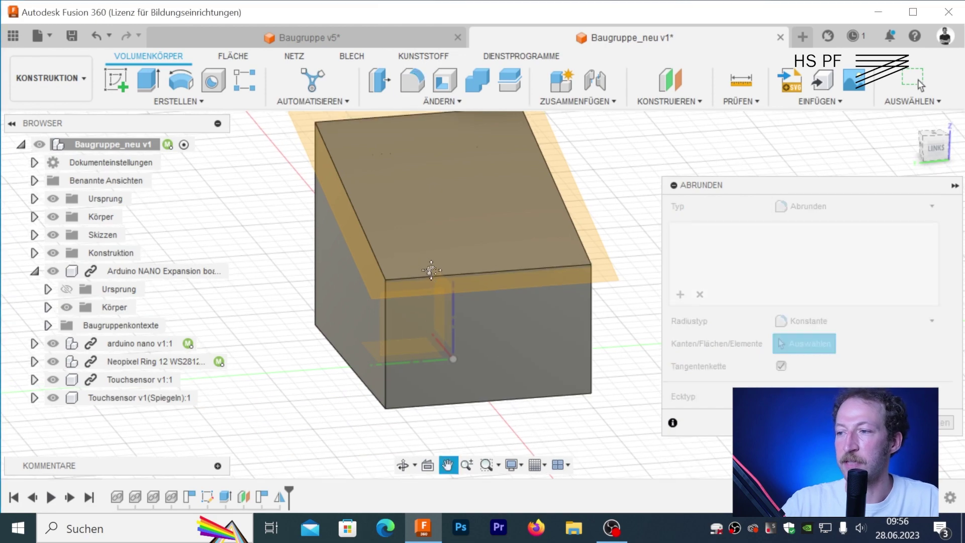
pyautogui.click(387, 340)
pyautogui.moveTo(384, 338)
pyautogui.keyDown('shift'); pyautogui.mouseDown(button='middle')
pyautogui.moveTo(366, 324)
pyautogui.moveTo(386, 282)
pyautogui.moveTo(353, 267)
pyautogui.moveTo(372, 319)
pyautogui.mouseUp(button='middle'); pyautogui.keyUp('shift')
pyautogui.click(359, 321)
pyautogui.click(385, 280)
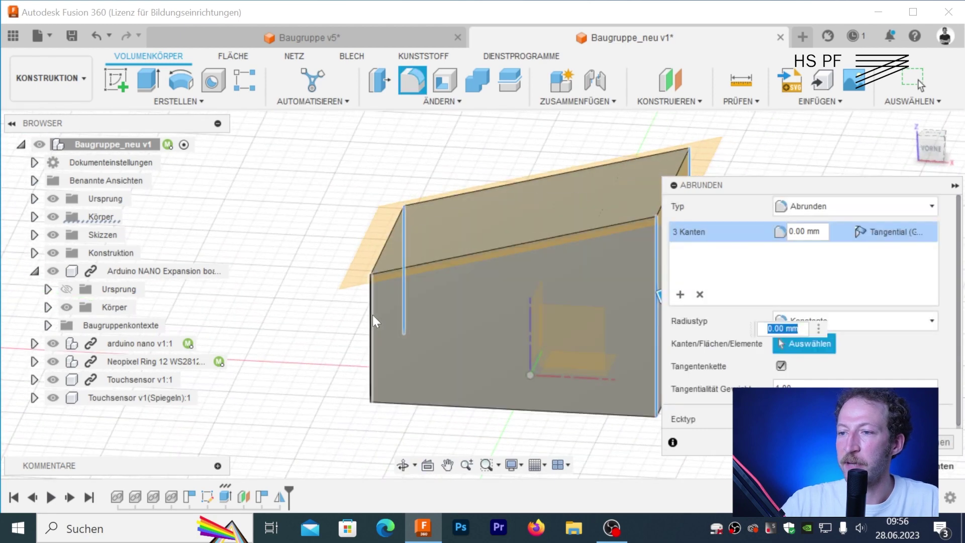
pyautogui.click(372, 320)
pyautogui.write('0')
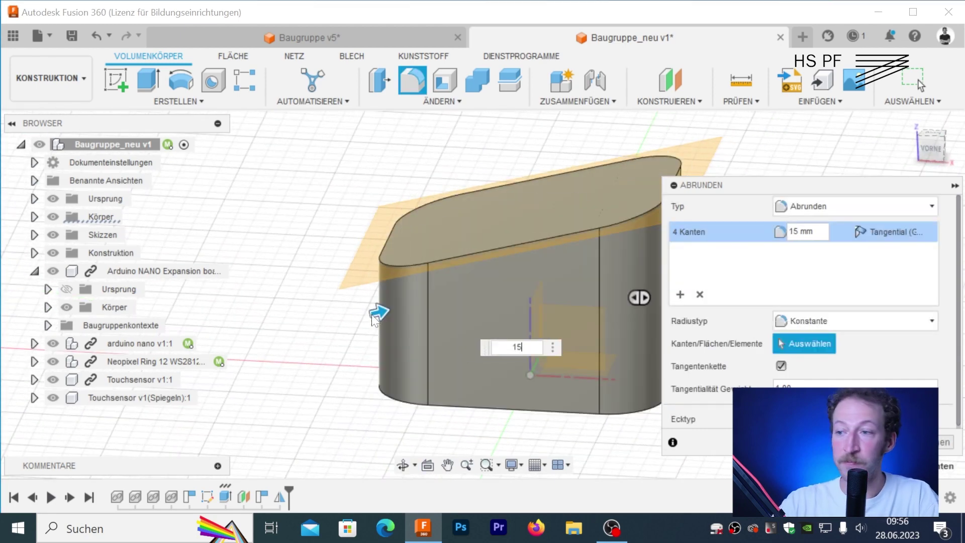
pyautogui.press('Return')
# - Fillet the sloped top face's edges at 2 mm
pyautogui.moveTo(377, 312)
pyautogui.keyDown('shift'); pyautogui.mouseDown(button='middle')
pyautogui.moveTo(685, 345)
pyautogui.moveTo(497, 292)
pyautogui.mouseUp(button='middle'); pyautogui.keyUp('shift')
pyautogui.press('f')
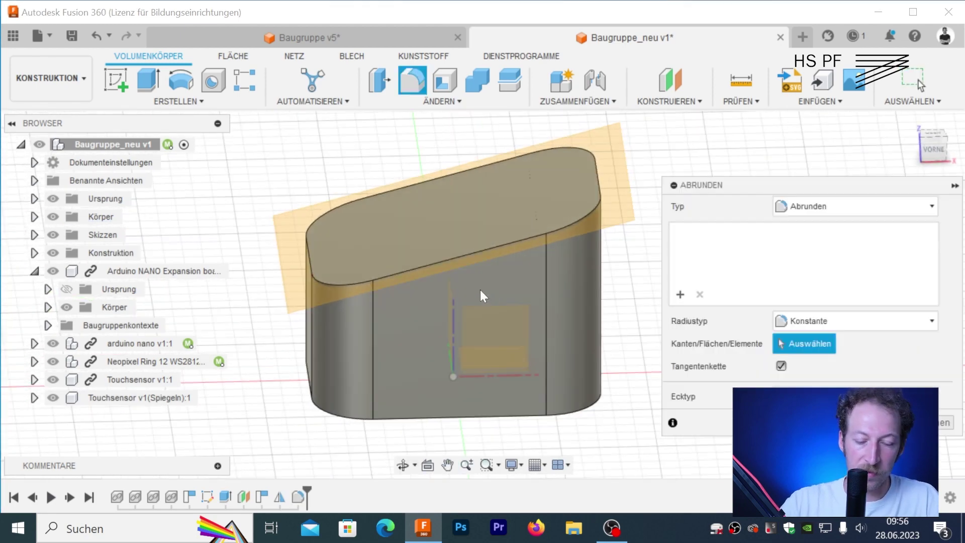
pyautogui.click(477, 253)
pyautogui.write('2')
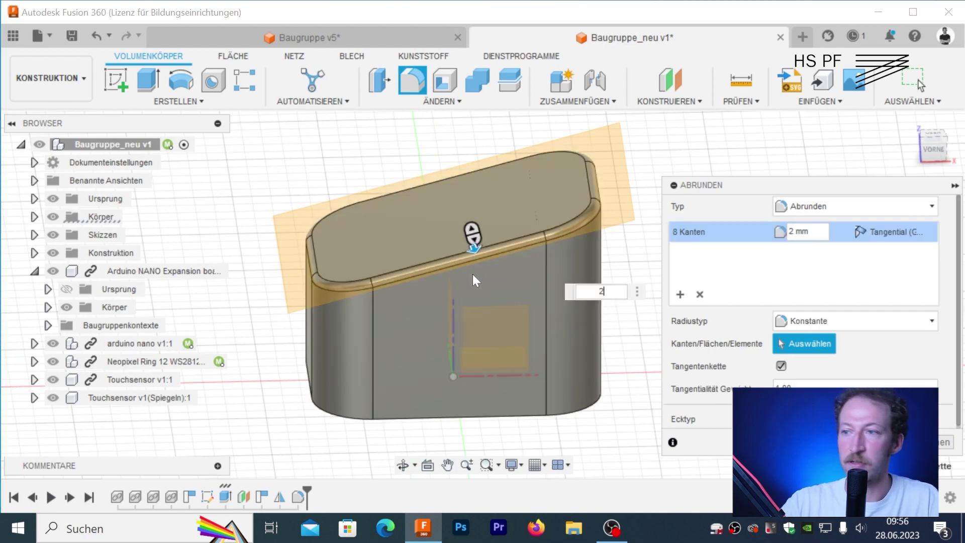
pyautogui.press('Return')
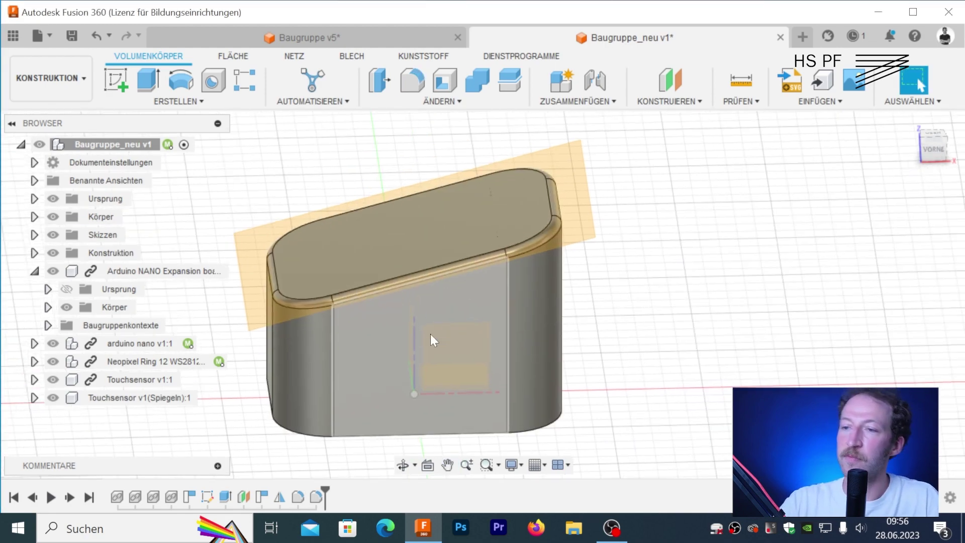
pyautogui.keyDown('shift'); pyautogui.moveTo(495, 296); pyautogui.dragTo(452, 114, button='middle'); pyautogui.keyUp('shift')
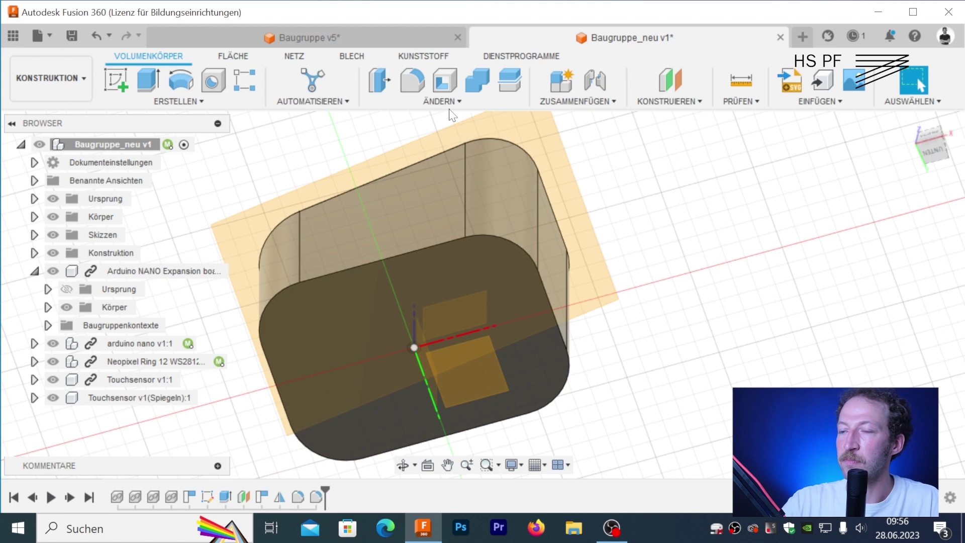
# - Shell the housing inward to 1.5 mm thickness, leaving the bottom face open
pyautogui.click(442, 103)
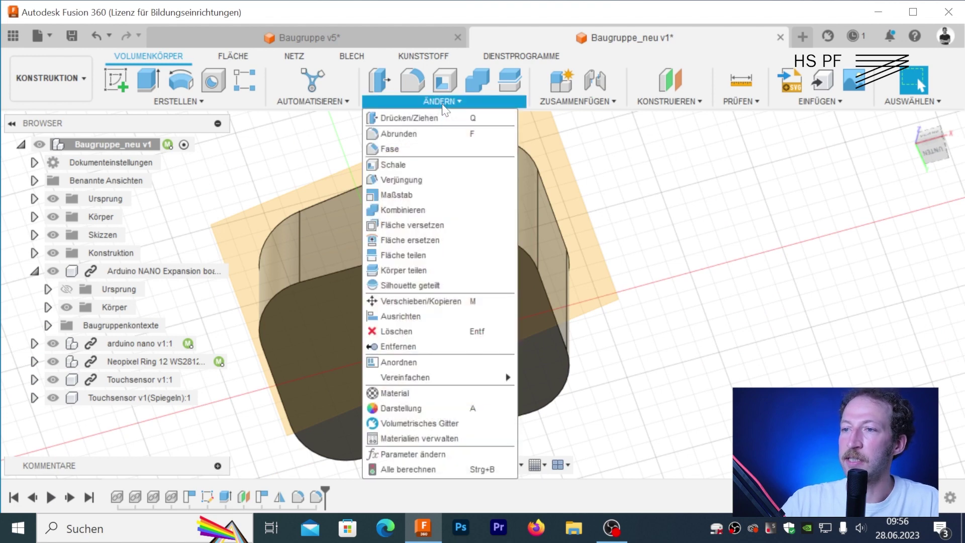
pyautogui.click(392, 165)
pyautogui.click(437, 329)
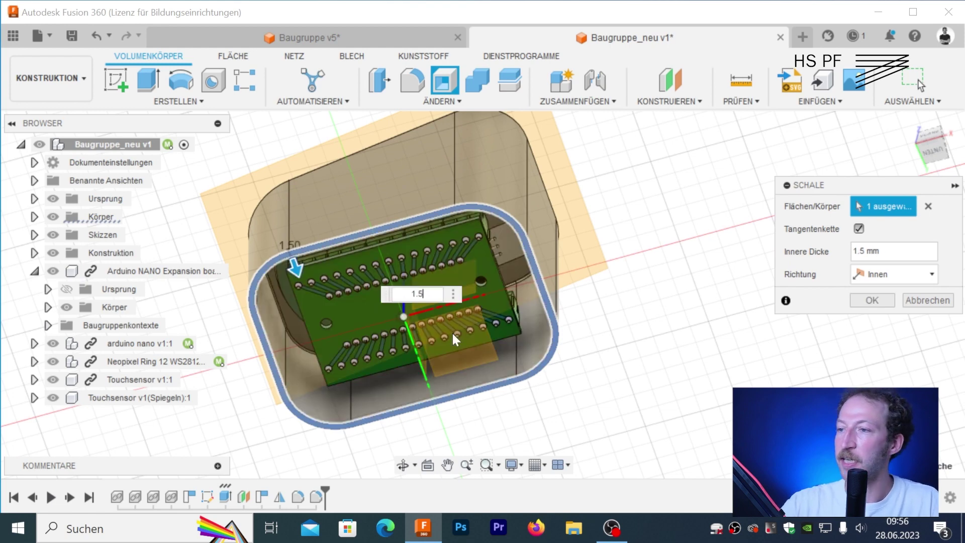
pyautogui.click(872, 300)
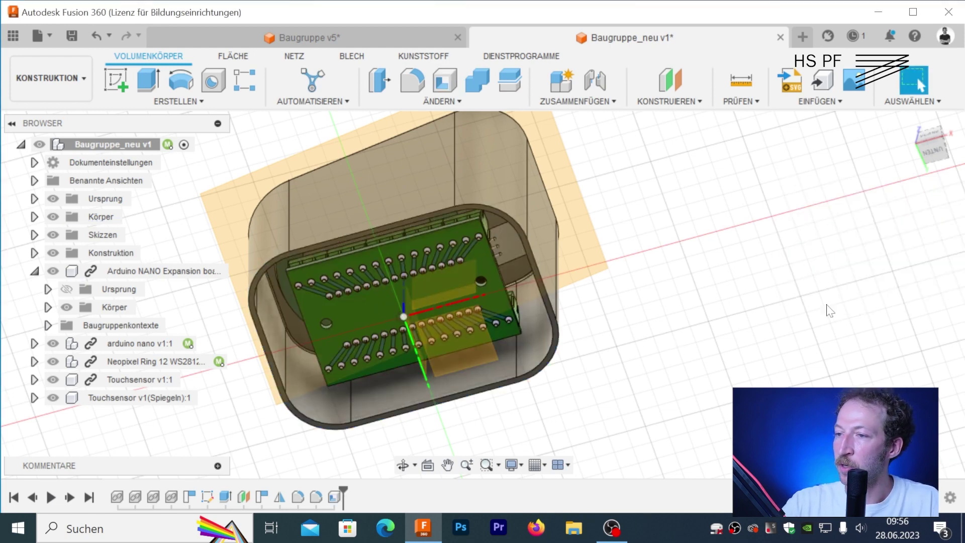
pyautogui.moveTo(824, 308)
pyautogui.keyDown('shift'); pyautogui.mouseDown(button='middle')
pyautogui.moveTo(466, 420)
pyautogui.moveTo(573, 377)
pyautogui.moveTo(528, 301)
pyautogui.moveTo(570, 297)
pyautogui.moveTo(459, 247)
pyautogui.moveTo(511, 254)
pyautogui.mouseUp(button='middle'); pyautogui.keyUp('shift')
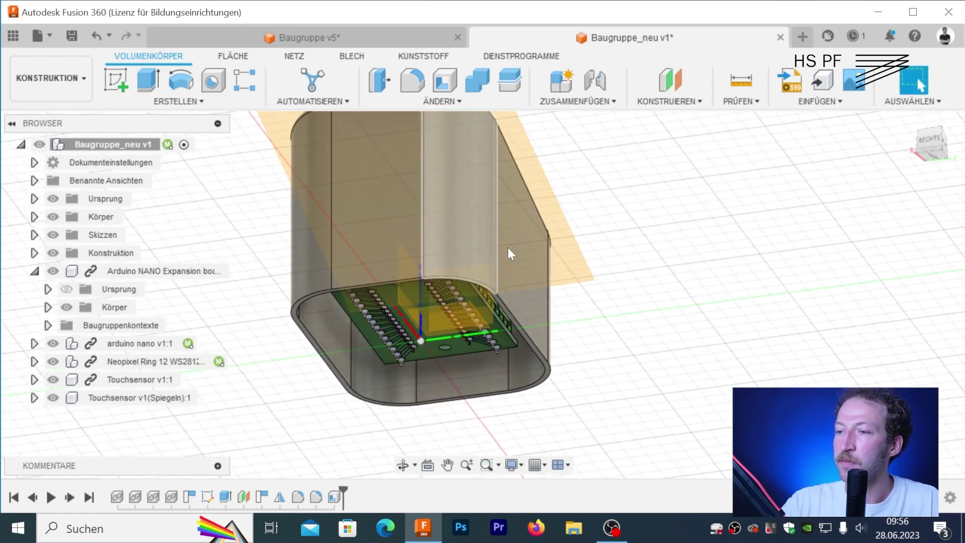
# - Create a section analysis on a plane cutting through the housing
pyautogui.click(739, 105)
pyautogui.click(767, 254)
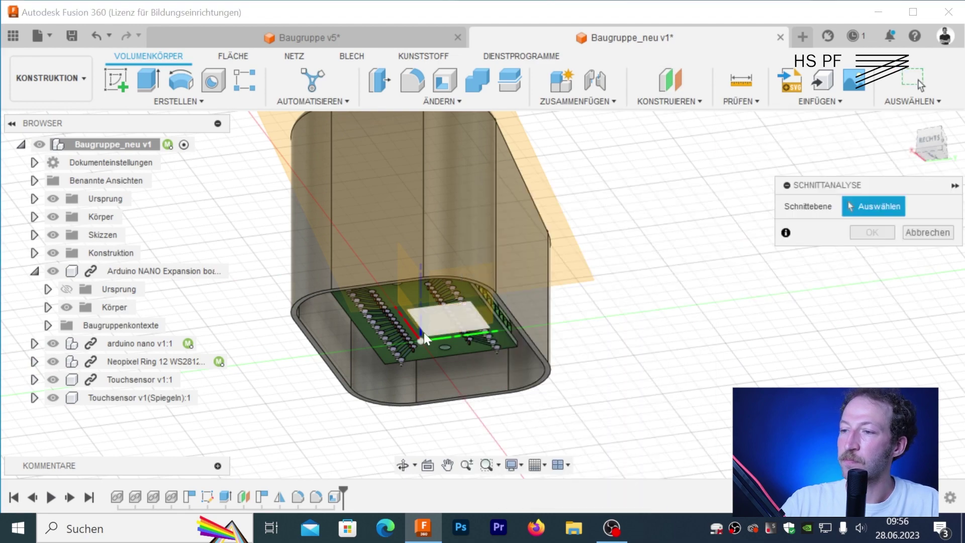
pyautogui.click(425, 337)
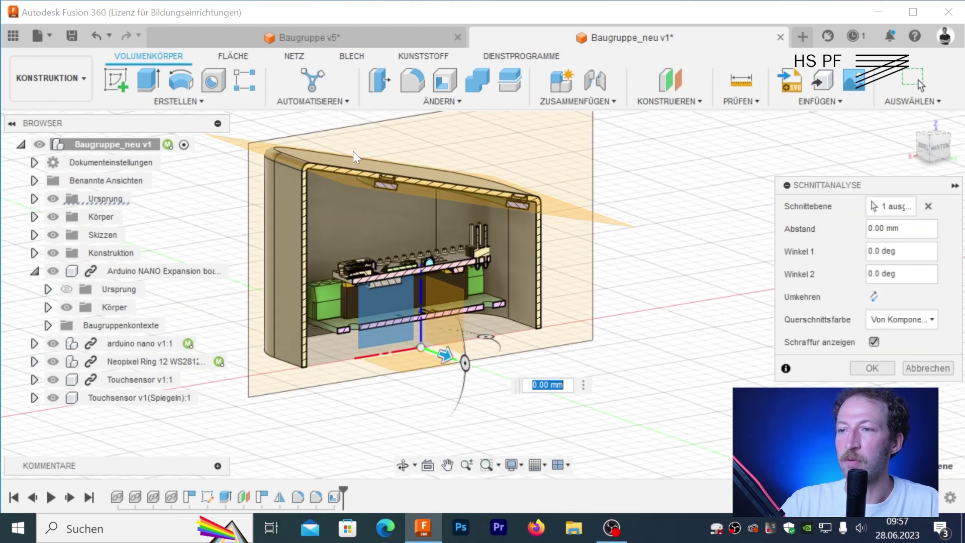
pyautogui.keyDown('shift'); pyautogui.moveTo(354, 158); pyautogui.dragTo(445, 215, button='middle'); pyautogui.keyUp('shift')
pyautogui.scroll(3, 446, 216)
pyautogui.scroll(3, 405, 243)
pyautogui.scroll(2, 372, 222)
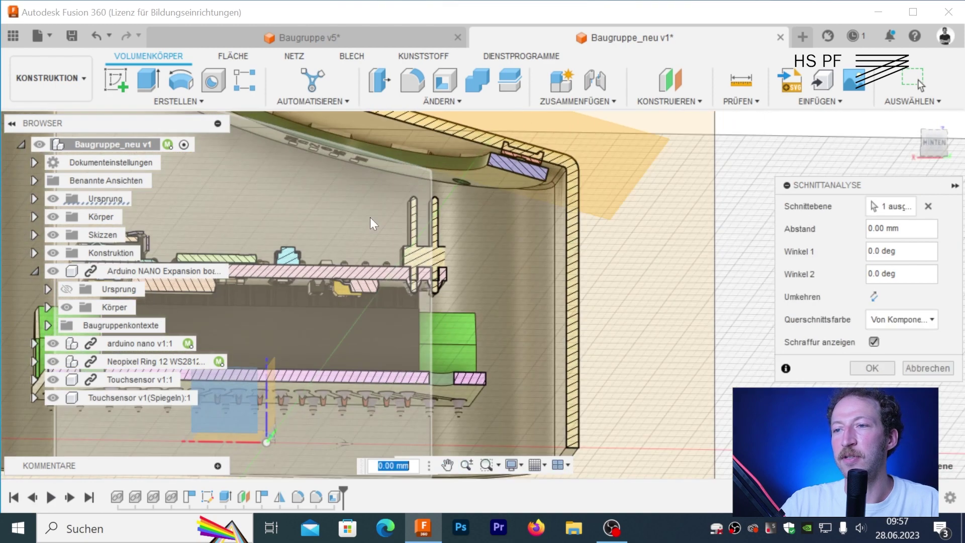
pyautogui.scroll(-3, 553, 334)
pyautogui.scroll(3, 534, 328)
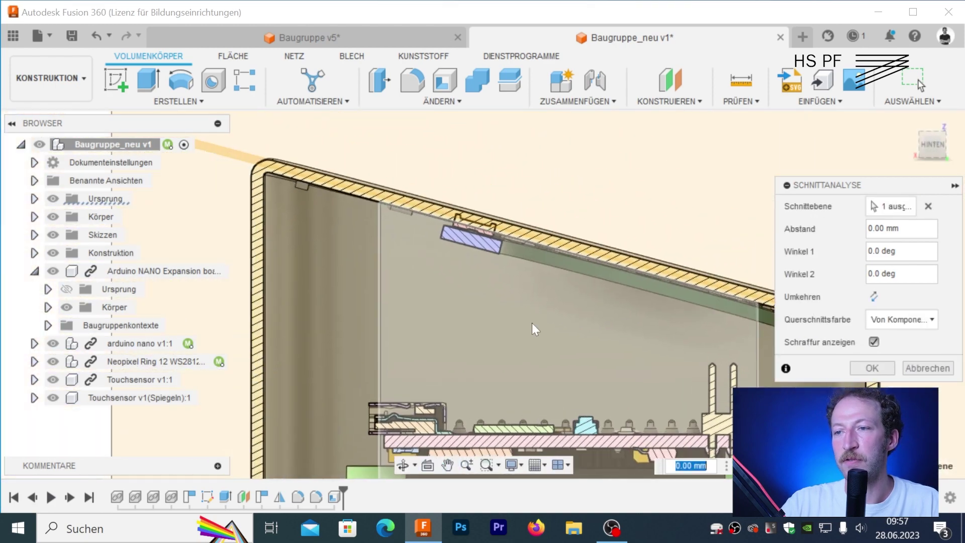
pyautogui.scroll(-1, 430, 297)
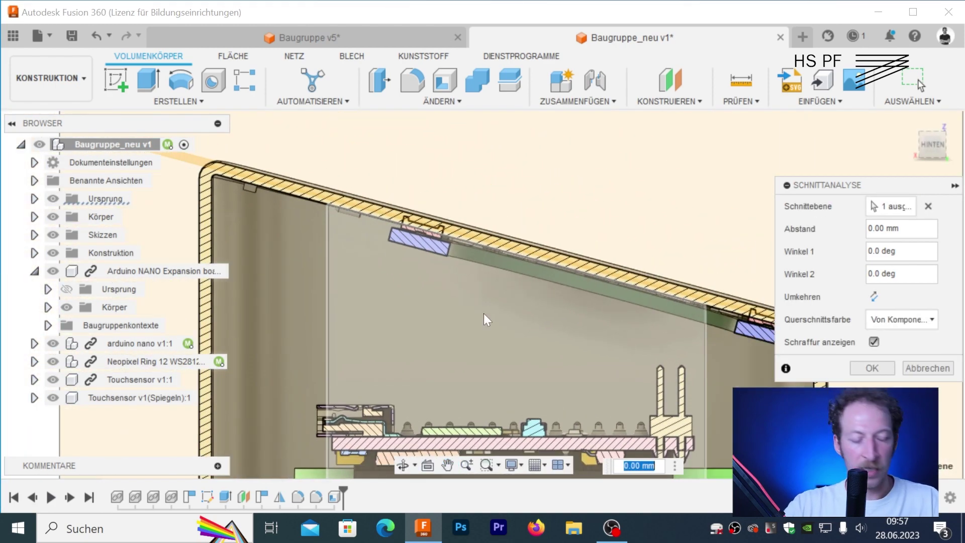
# - Offset the section cut to 1.595 mm and orbit to inspect walls and sensors
pyautogui.moveTo(487, 318)
pyautogui.keyDown('shift'); pyautogui.mouseDown(button='middle')
pyautogui.moveTo(481, 343)
pyautogui.moveTo(345, 323)
pyautogui.mouseUp(button='middle'); pyautogui.keyUp('shift')
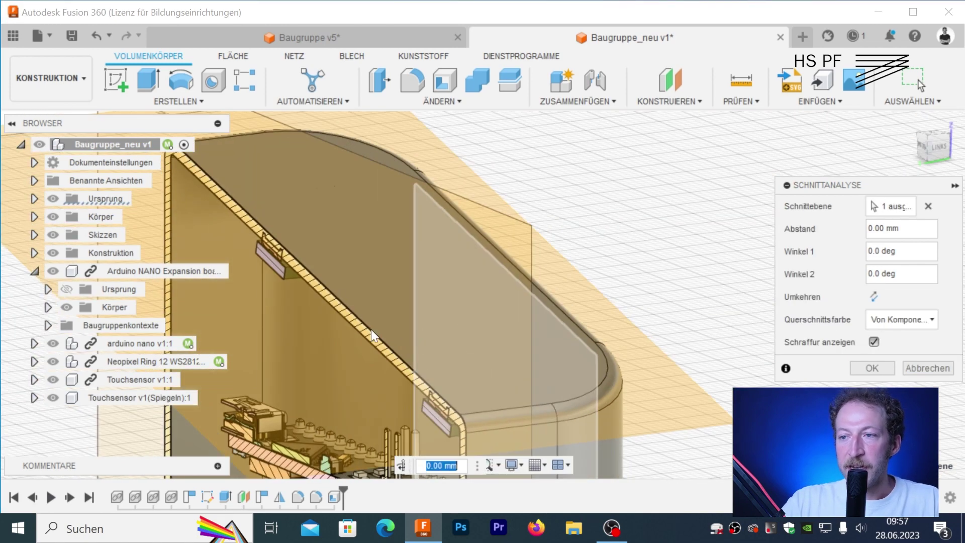
pyautogui.scroll(-2, 345, 323)
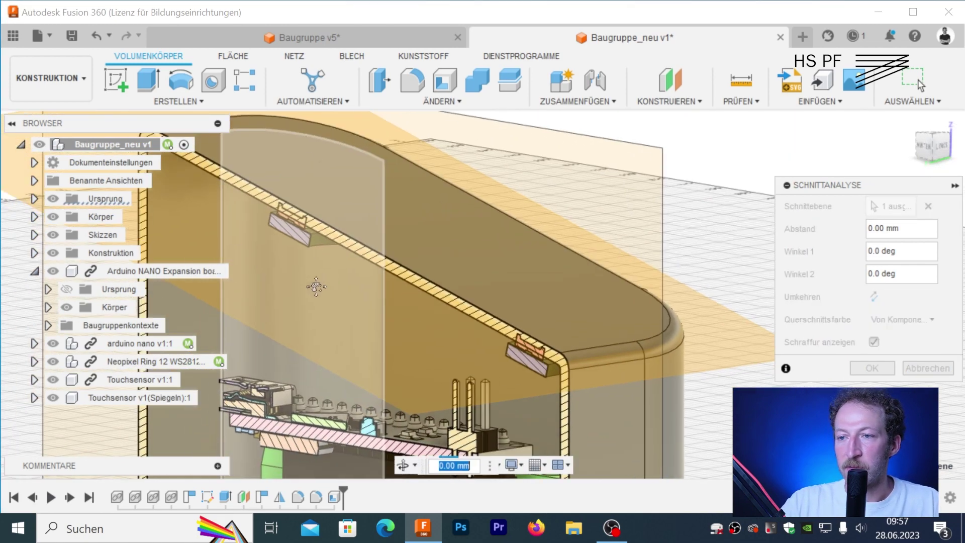
pyautogui.keyDown('shift'); pyautogui.moveTo(312, 281); pyautogui.dragTo(319, 372, button='middle'); pyautogui.keyUp('shift')
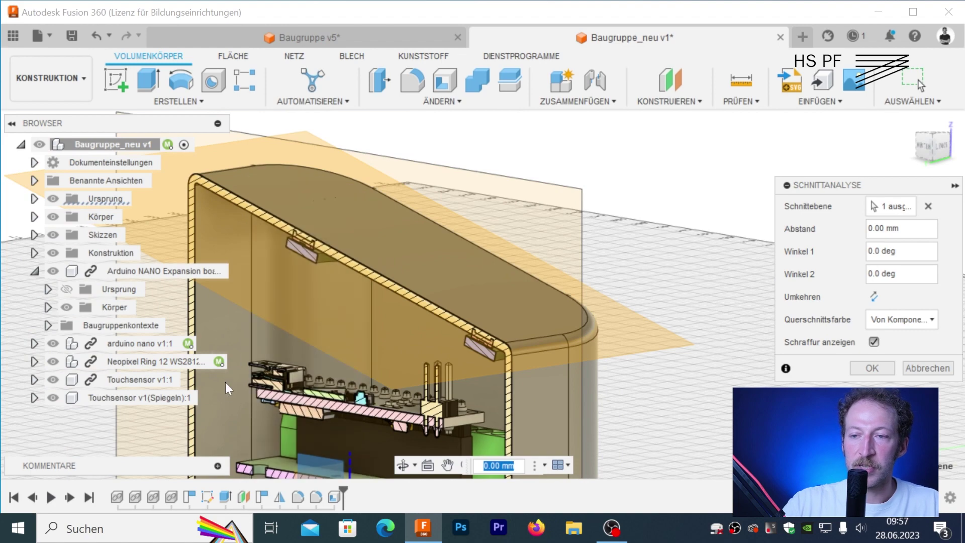
pyautogui.scroll(2, 369, 246)
pyautogui.keyDown('shift'); pyautogui.moveTo(369, 245); pyautogui.dragTo(490, 259, button='middle'); pyautogui.keyUp('shift')
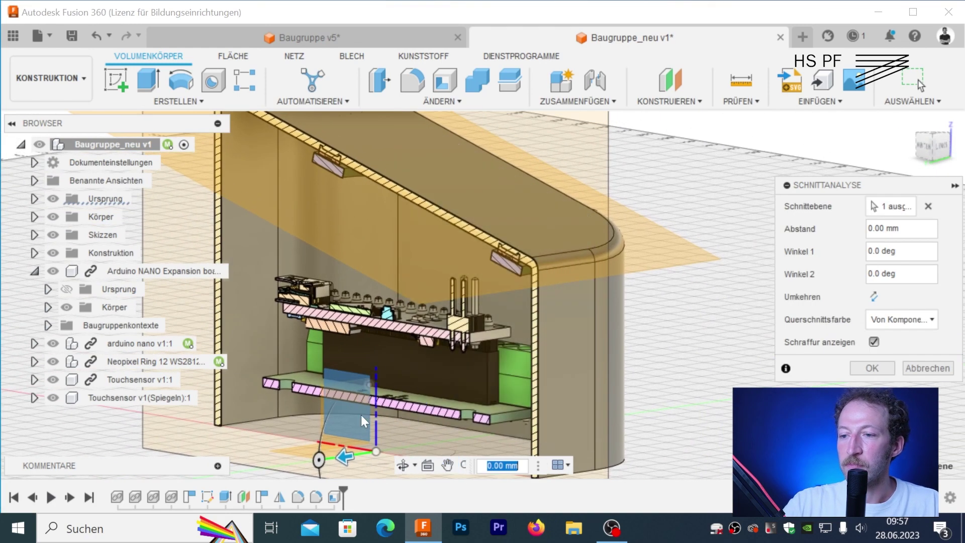
pyautogui.moveTo(355, 443)
pyautogui.mouseDown()
pyautogui.moveTo(365, 453)
pyautogui.moveTo(337, 457)
pyautogui.mouseUp()
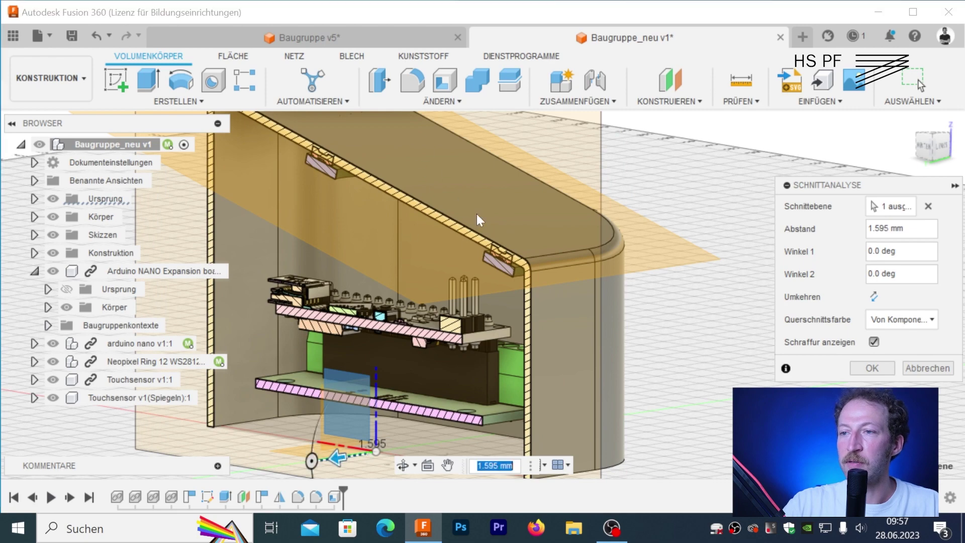
pyautogui.keyDown('shift'); pyautogui.moveTo(479, 220); pyautogui.dragTo(407, 254, button='middle'); pyautogui.keyUp('shift')
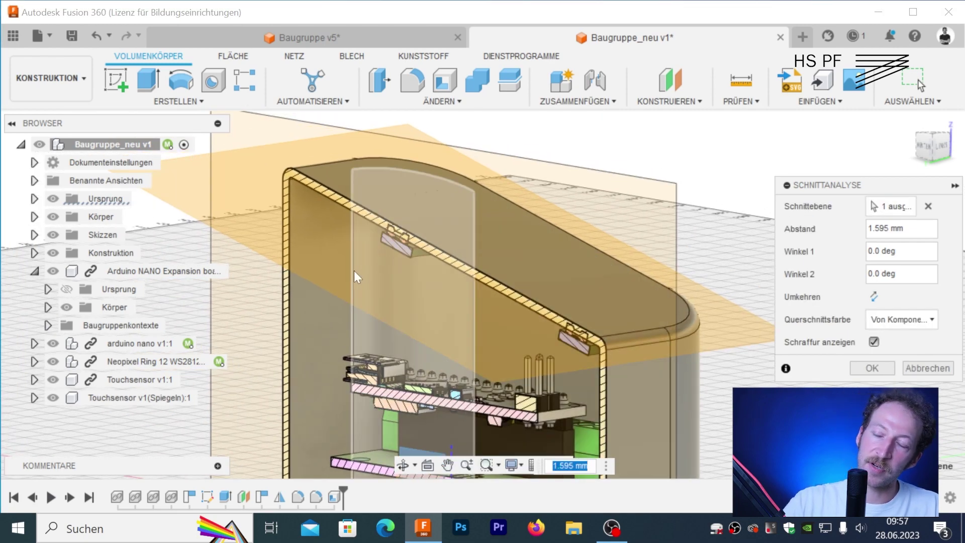
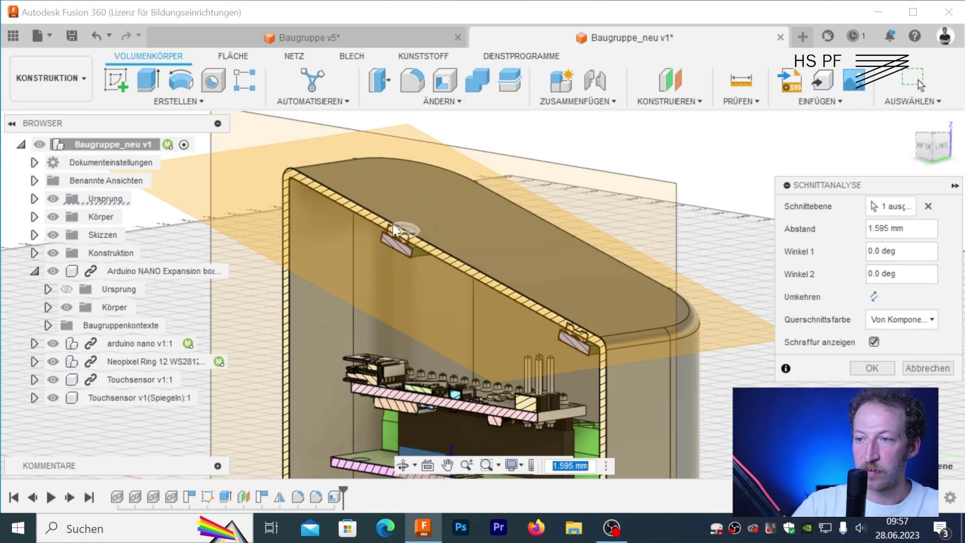
# - Zoom and orbit to inspect the sectioned housing from the side
pyautogui.scroll(3, 390, 233)
pyautogui.scroll(2, 393, 229)
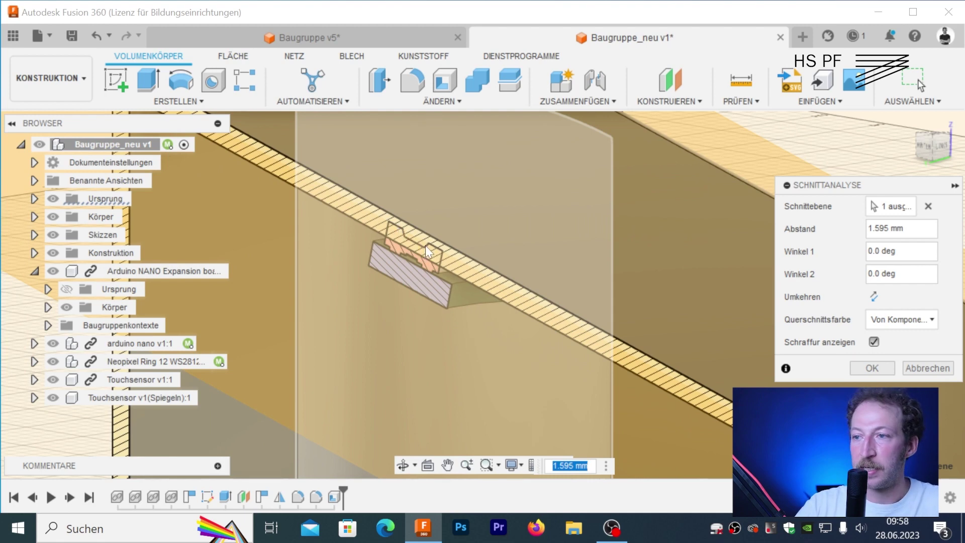
pyautogui.scroll(-4, 417, 249)
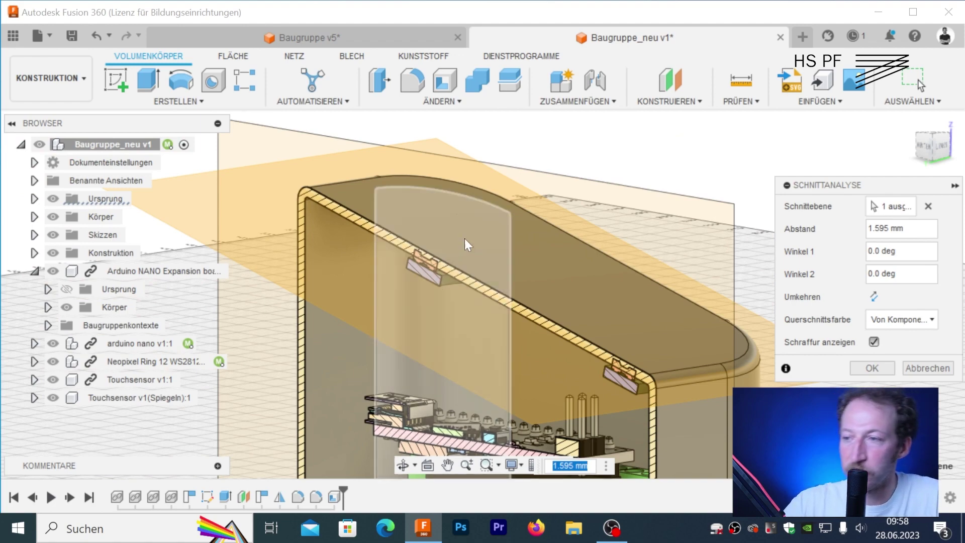
pyautogui.scroll(-1, 498, 341)
pyautogui.scroll(-2, 503, 347)
pyautogui.scroll(-1, 502, 346)
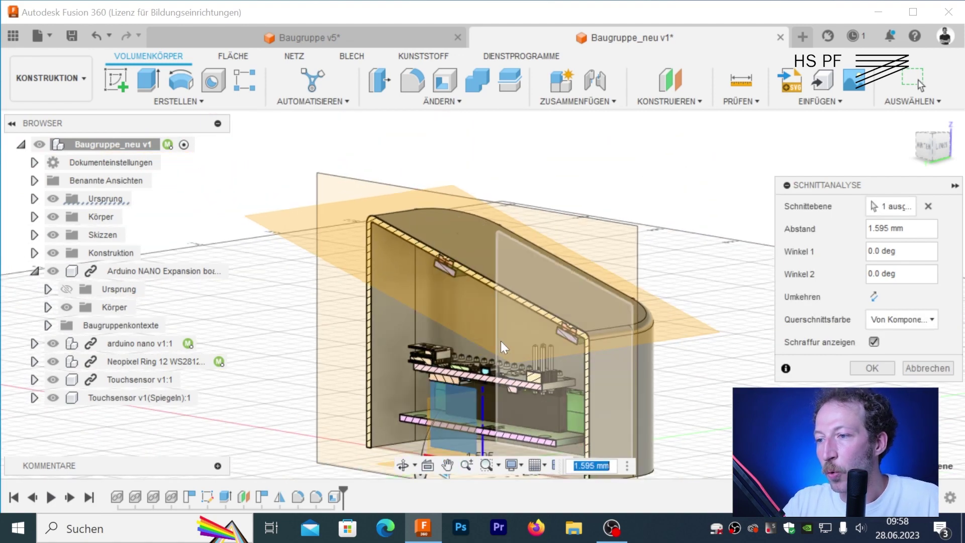
pyautogui.scroll(2, 497, 332)
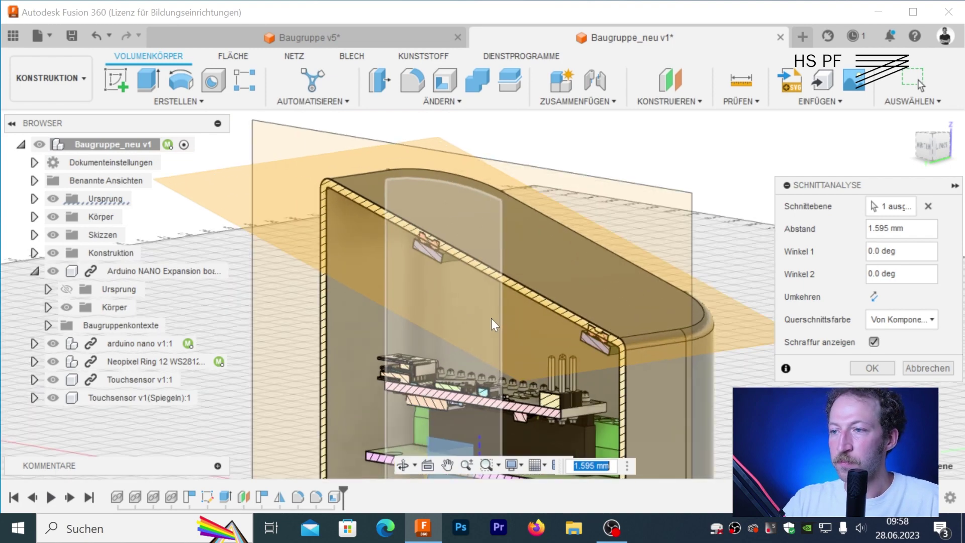
pyautogui.moveTo(495, 324)
pyautogui.keyDown('shift'); pyautogui.mouseDown(button='middle')
pyautogui.moveTo(614, 323)
pyautogui.moveTo(754, 342)
pyautogui.mouseUp(button='middle'); pyautogui.keyUp('shift')
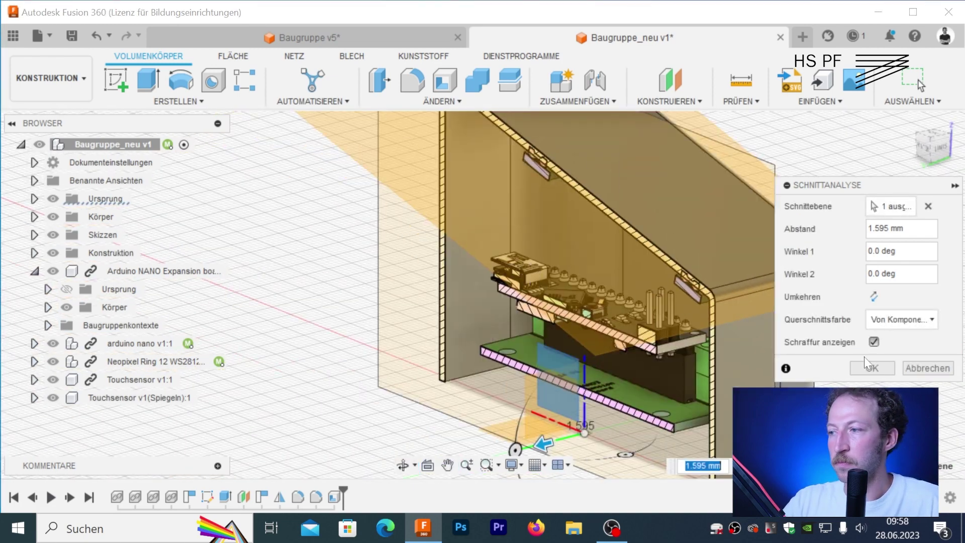
# - Confirm the 1.595 mm section analysis and orbit to view the housing from behind
pyautogui.click(869, 370)
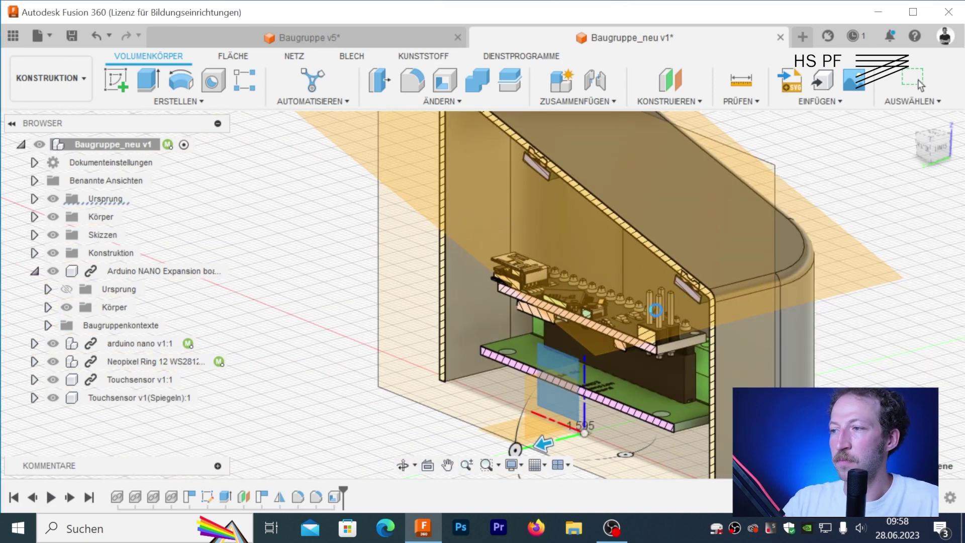
pyautogui.scroll(-3, 655, 310)
pyautogui.scroll(-3, 660, 294)
pyautogui.moveTo(638, 282)
pyautogui.keyDown('shift'); pyautogui.mouseDown(button='middle')
pyautogui.moveTo(556, 292)
pyautogui.moveTo(614, 214)
pyautogui.moveTo(659, 185)
pyautogui.mouseUp(button='middle'); pyautogui.keyUp('shift')
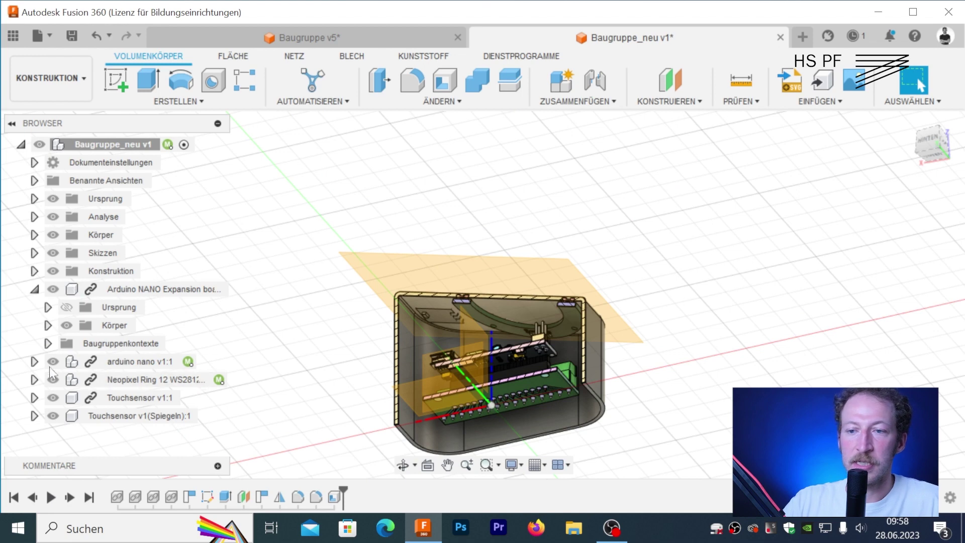
# - Hide the Schnitt1 section cut and the Körper housing bodies, then start a new sketch
pyautogui.click(57, 217)
pyautogui.click(34, 217)
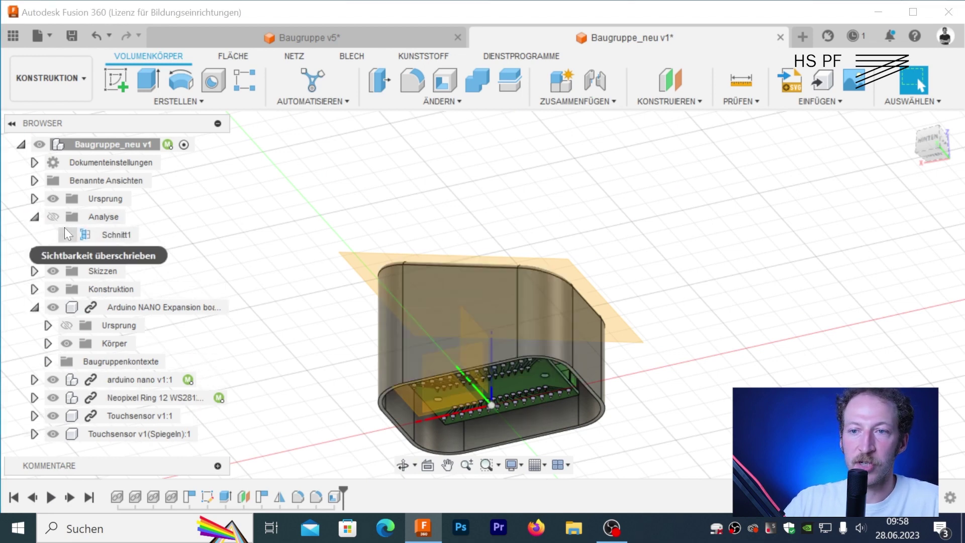
pyautogui.click(54, 217)
pyautogui.click(54, 217)
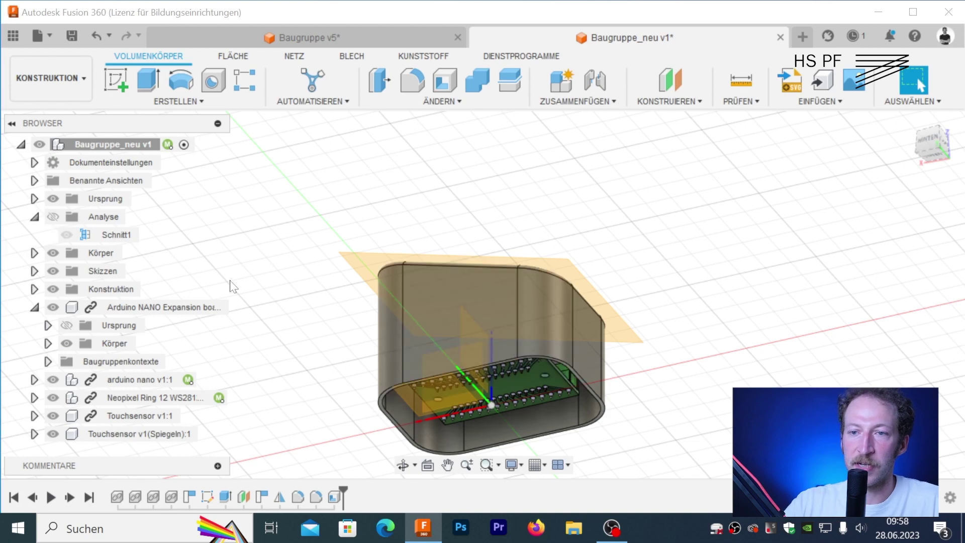
pyautogui.moveTo(484, 217)
pyautogui.keyDown('shift'); pyautogui.mouseDown(button='middle')
pyautogui.moveTo(440, 228)
pyautogui.moveTo(362, 334)
pyautogui.mouseUp(button='middle'); pyautogui.keyUp('shift')
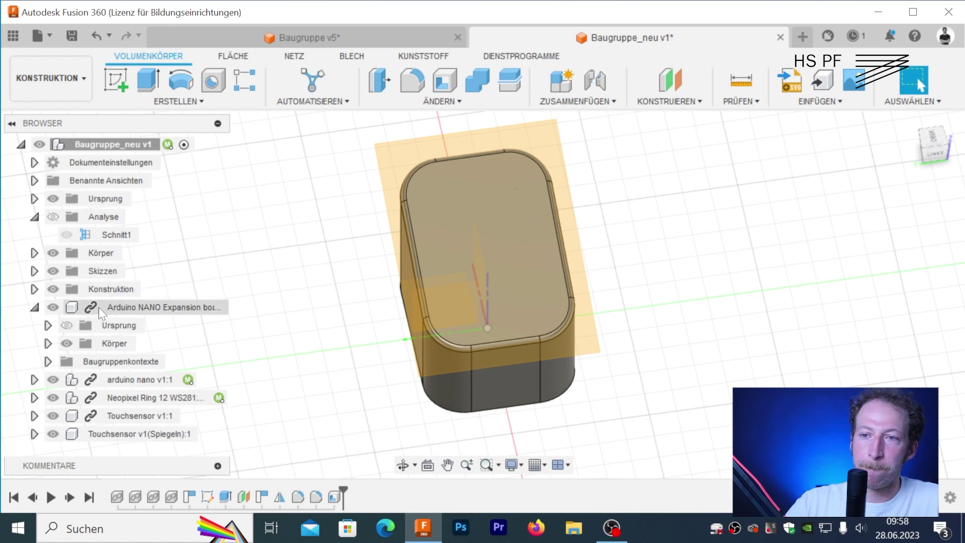
pyautogui.click(53, 253)
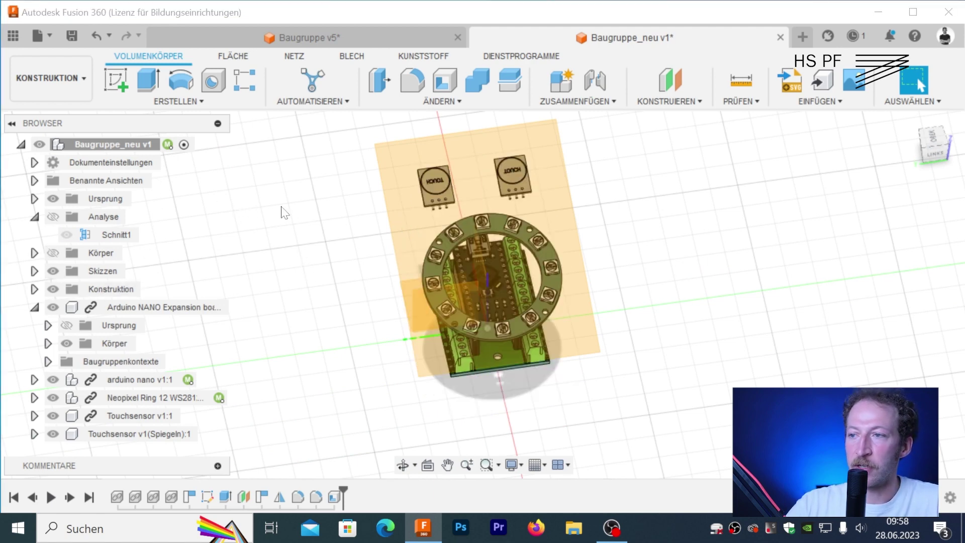
pyautogui.click(116, 80)
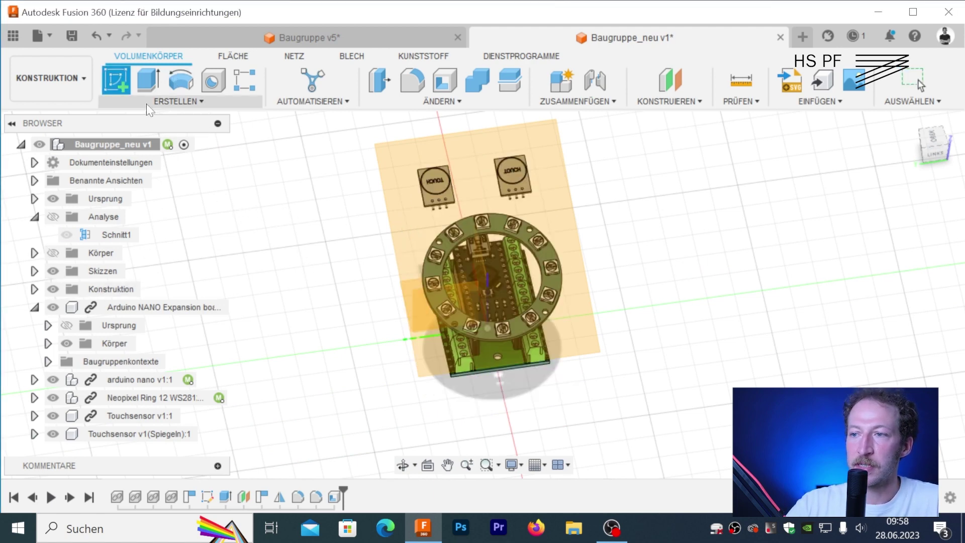
# - Place the sketch on its plane and hide the Arduino Nano and Nano Expansion boards
pyautogui.click(560, 210)
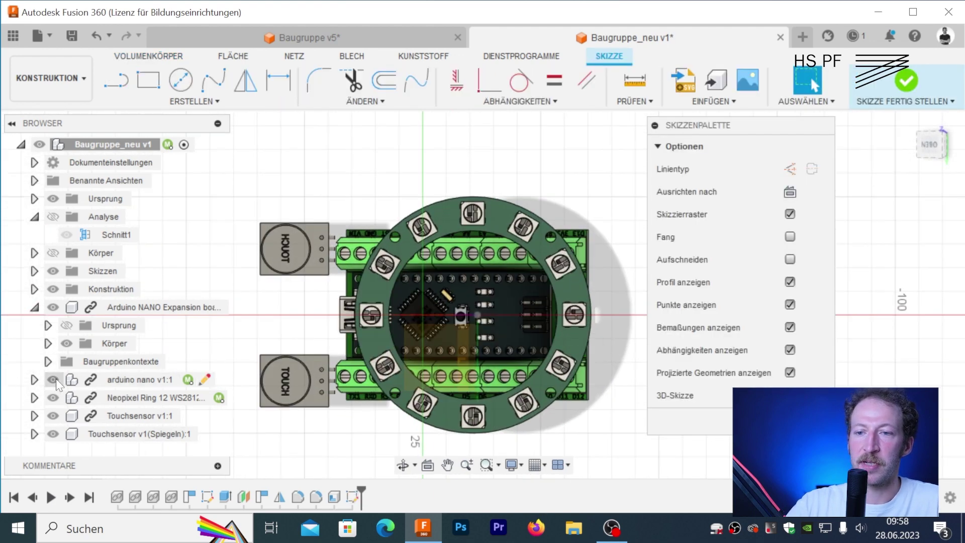
pyautogui.click(54, 379)
pyautogui.click(52, 307)
pyautogui.moveTo(453, 334); pyautogui.dragTo(424, 309, button='middle')
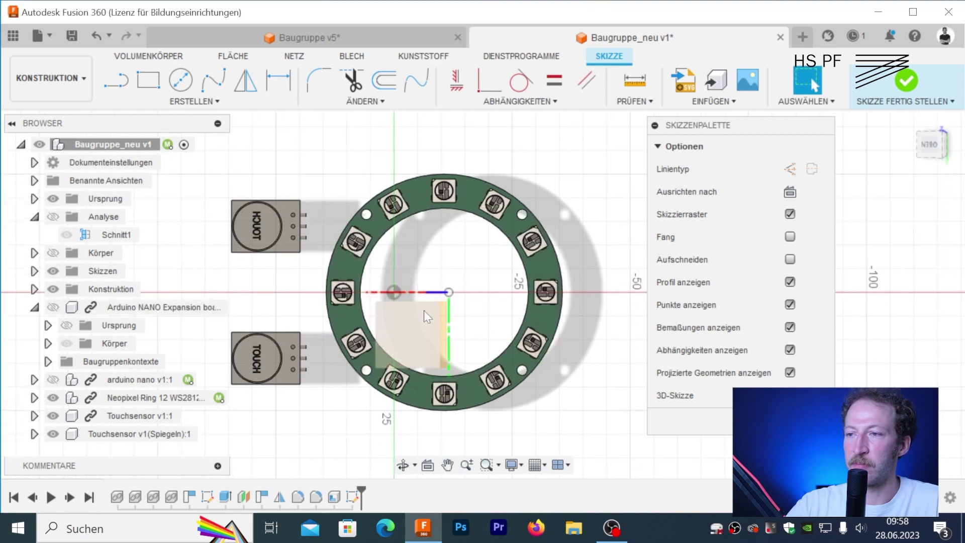
# - Project the Neopixel ring and both touch sensor outlines into the sketch
pyautogui.press('p')
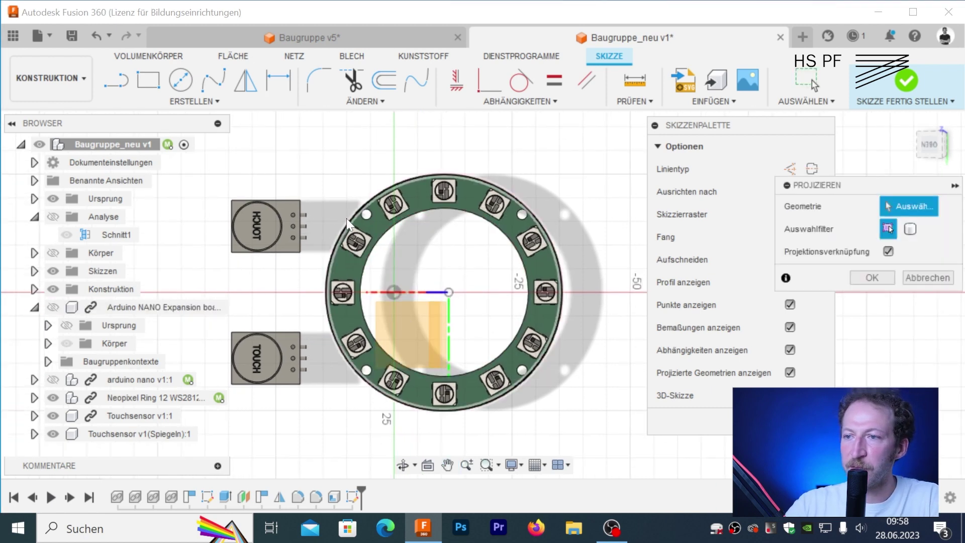
pyautogui.click(347, 221)
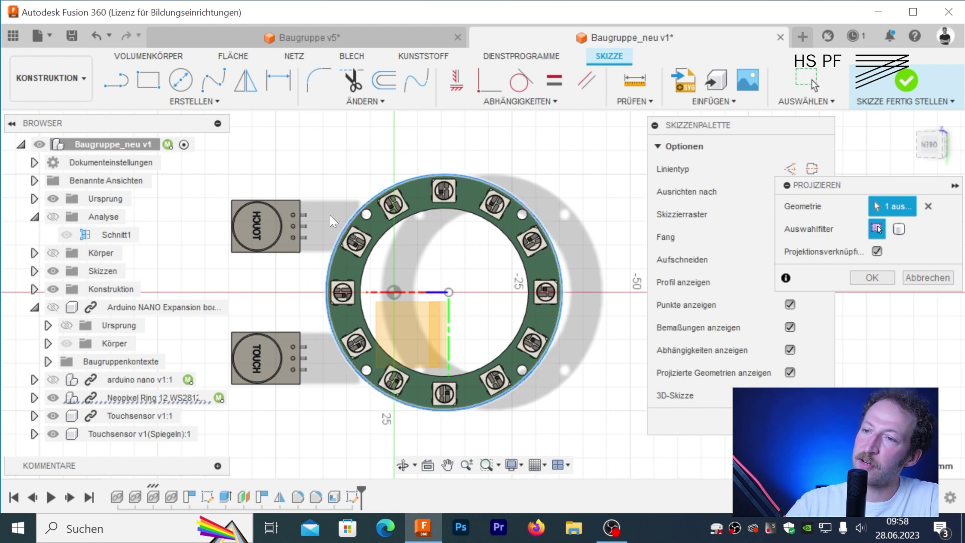
pyautogui.click(282, 206)
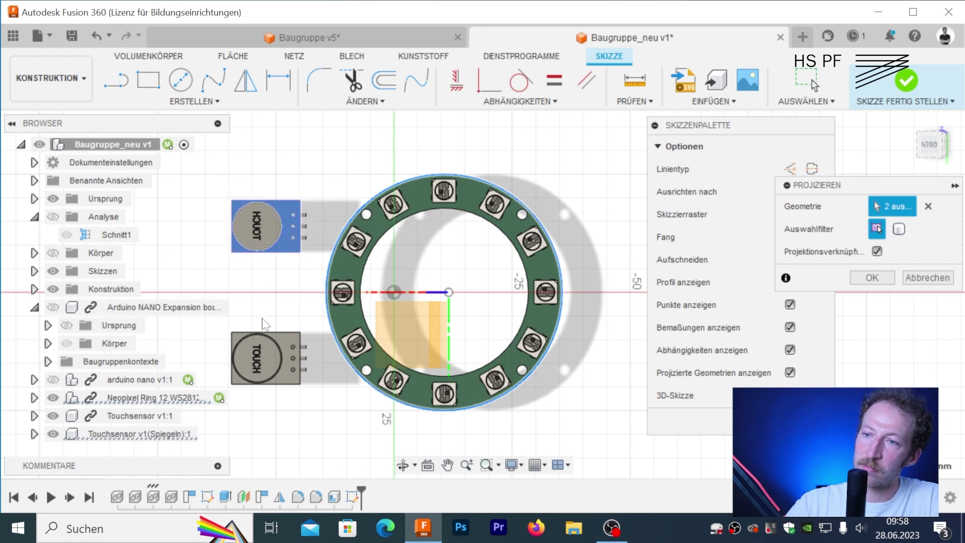
pyautogui.click(288, 339)
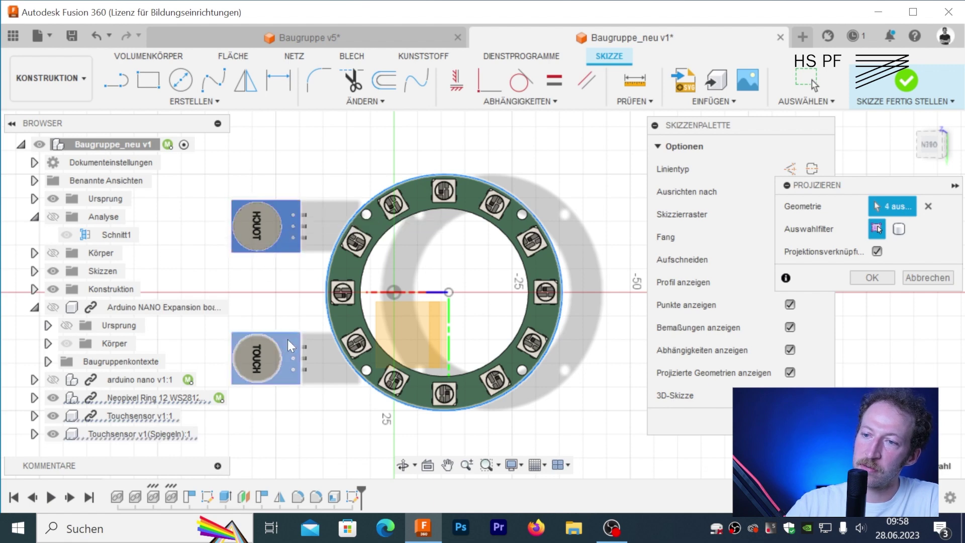
pyautogui.click(880, 279)
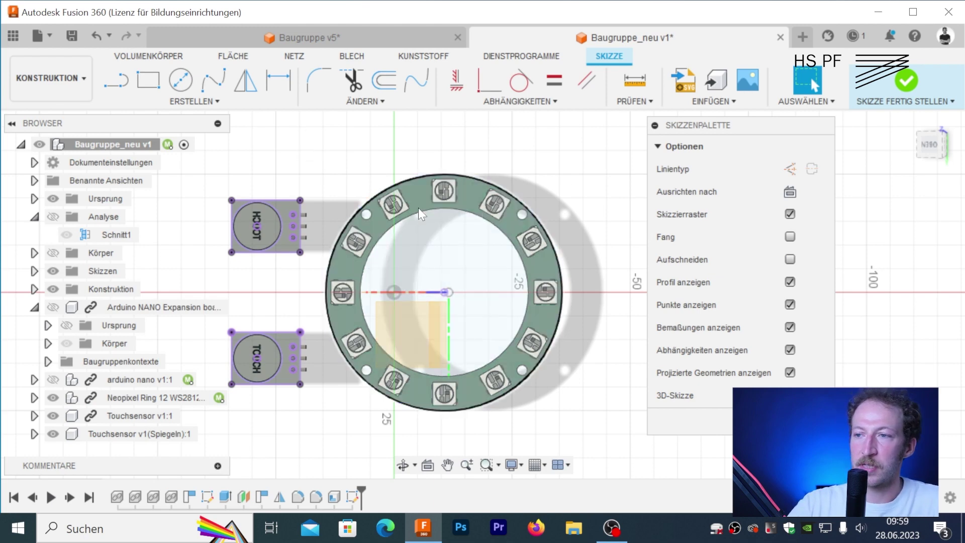
# - Hide both touch sensor components and the Neopixel ring component
pyautogui.moveTo(140, 415)
pyautogui.click(53, 415)
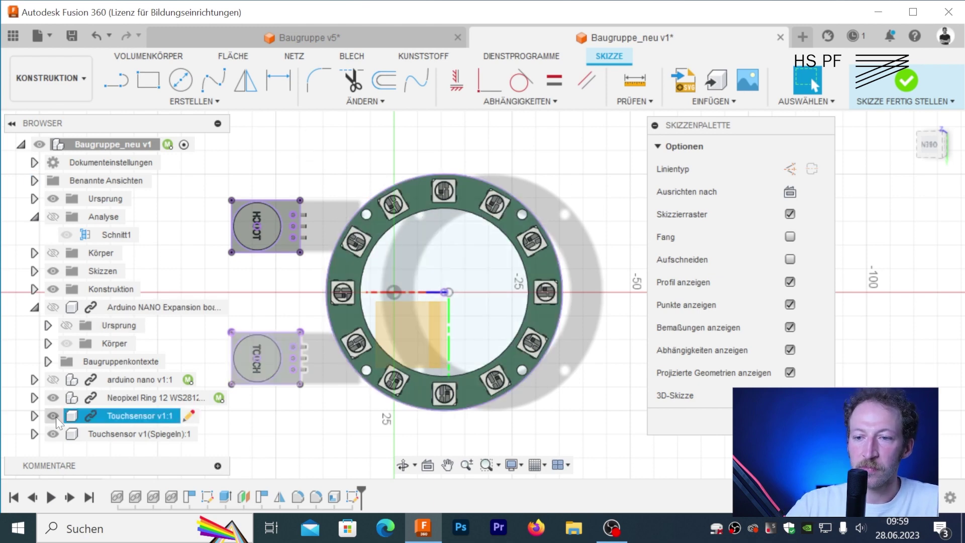
pyautogui.click(53, 398)
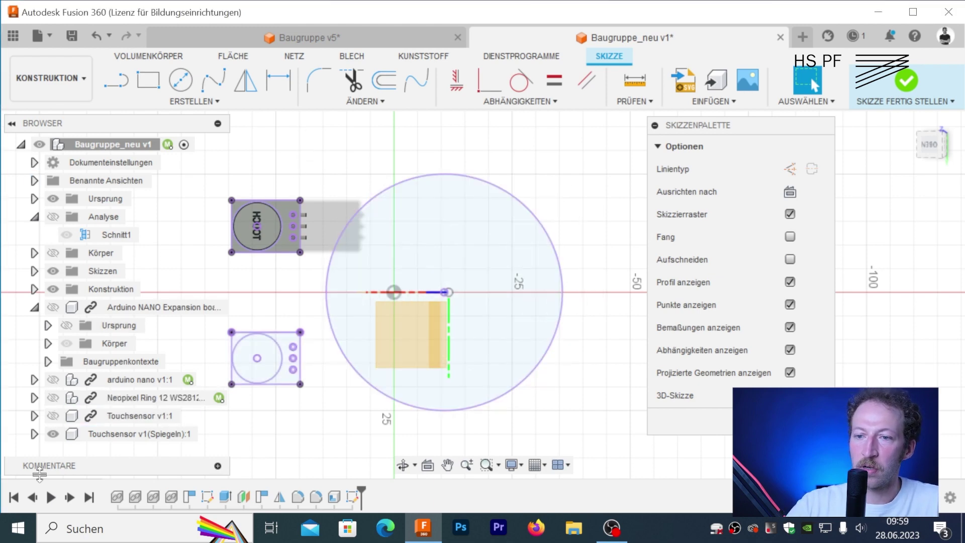
pyautogui.click(52, 433)
pyautogui.keyDown('shift'); pyautogui.moveTo(315, 276); pyautogui.dragTo(330, 260, button='middle'); pyautogui.keyUp('shift')
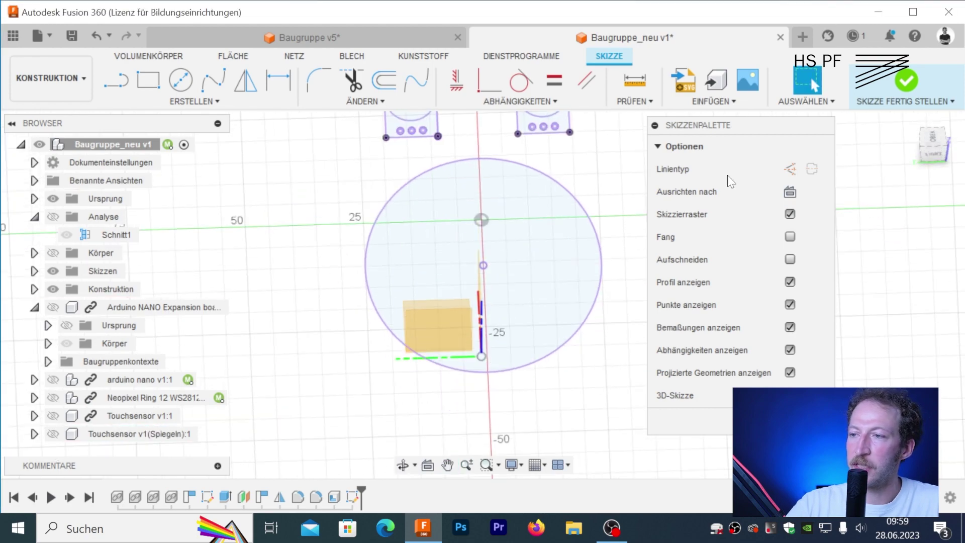
# - Select the projected circle profile and align the view to look straight down
pyautogui.click(790, 192)
pyautogui.click(934, 153)
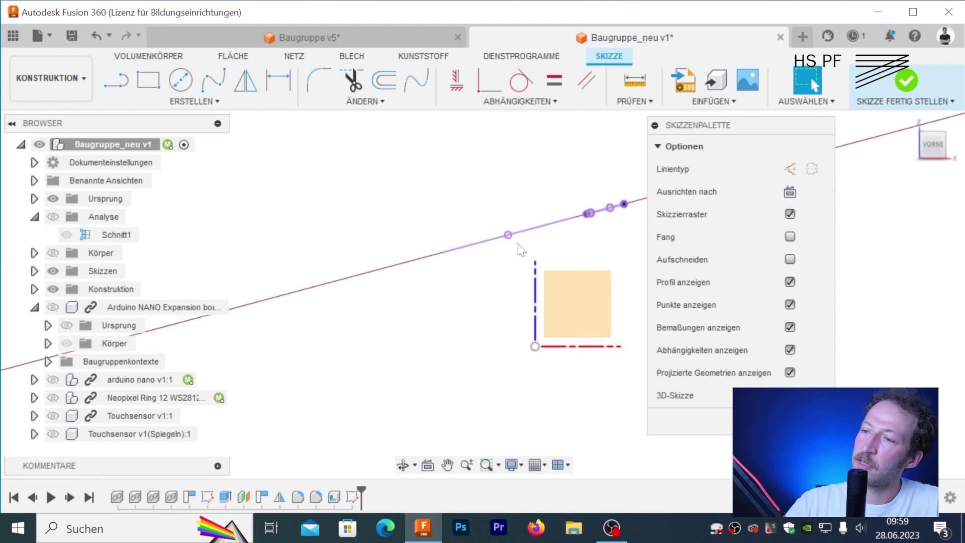
pyautogui.keyDown('shift'); pyautogui.moveTo(519, 250); pyautogui.dragTo(543, 266, button='middle'); pyautogui.keyUp('shift')
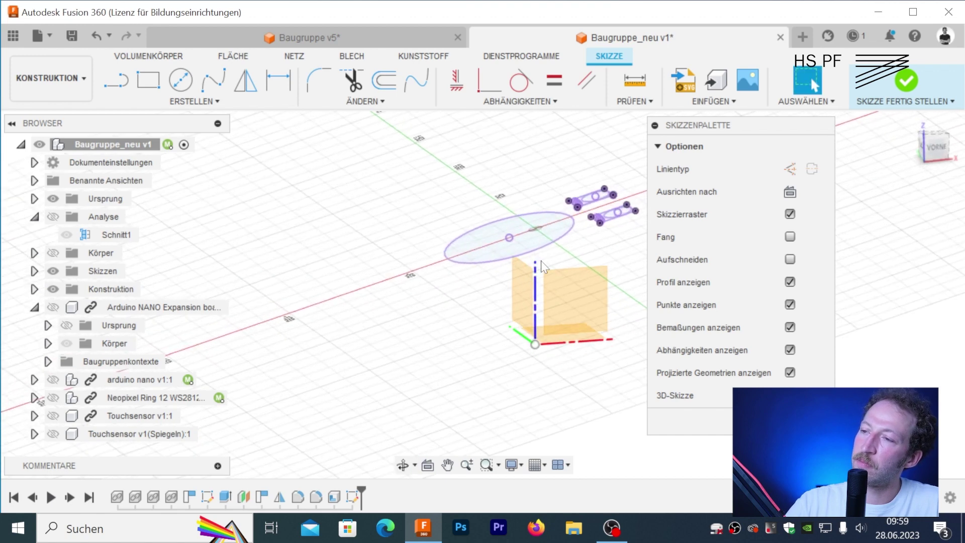
pyautogui.click(507, 236)
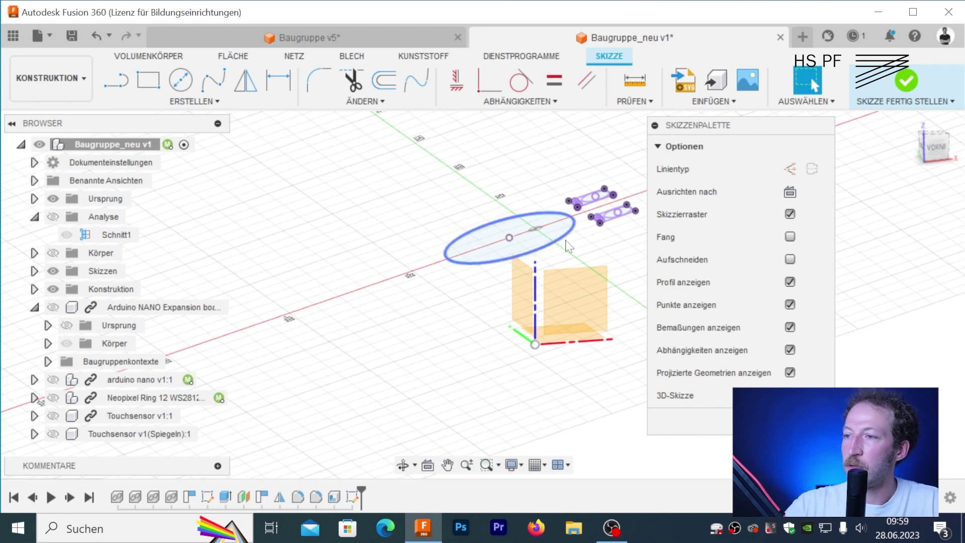
pyautogui.click(790, 193)
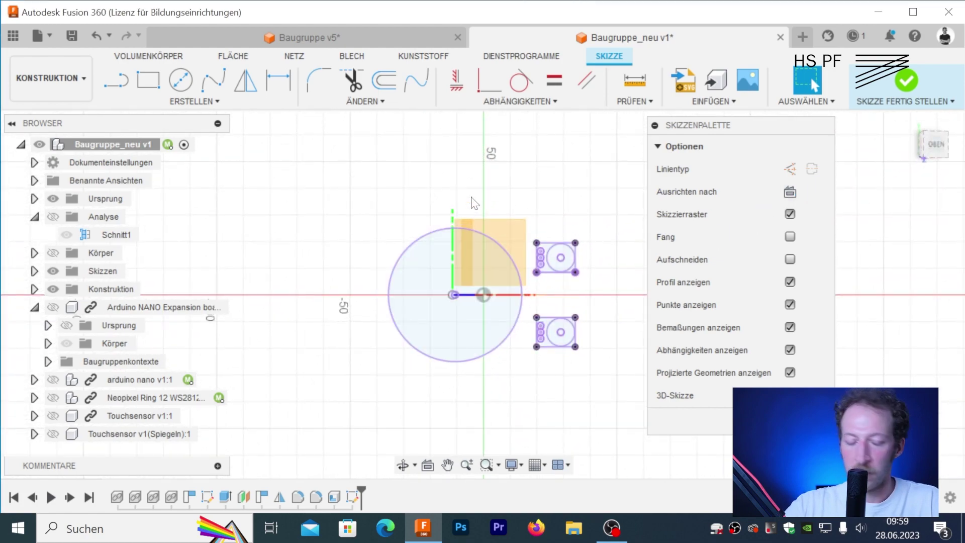
# - Offset the large projected Neopixel ring circle by 0.1 mm
pyautogui.scroll(2, 473, 336)
pyautogui.press('o')
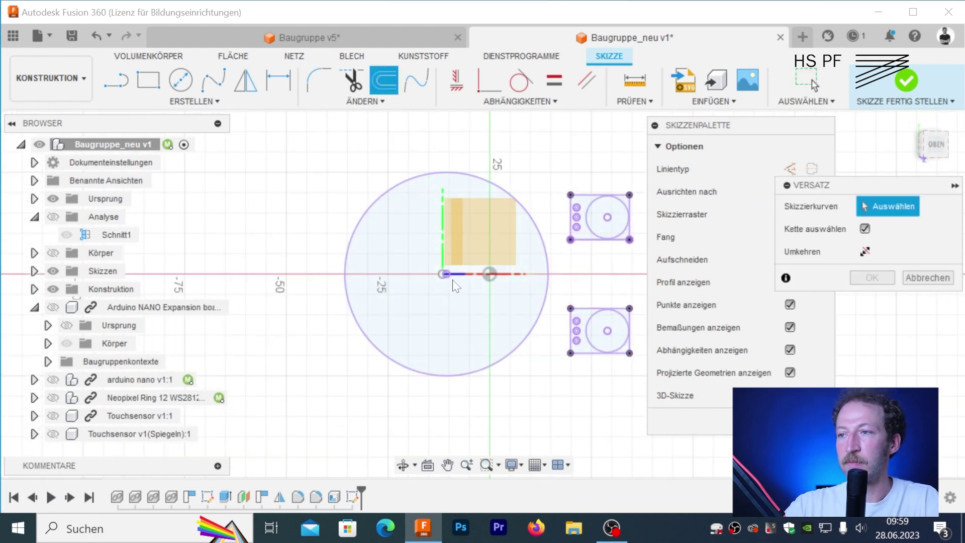
pyautogui.moveTo(869, 183); pyautogui.dragTo(717, 178)
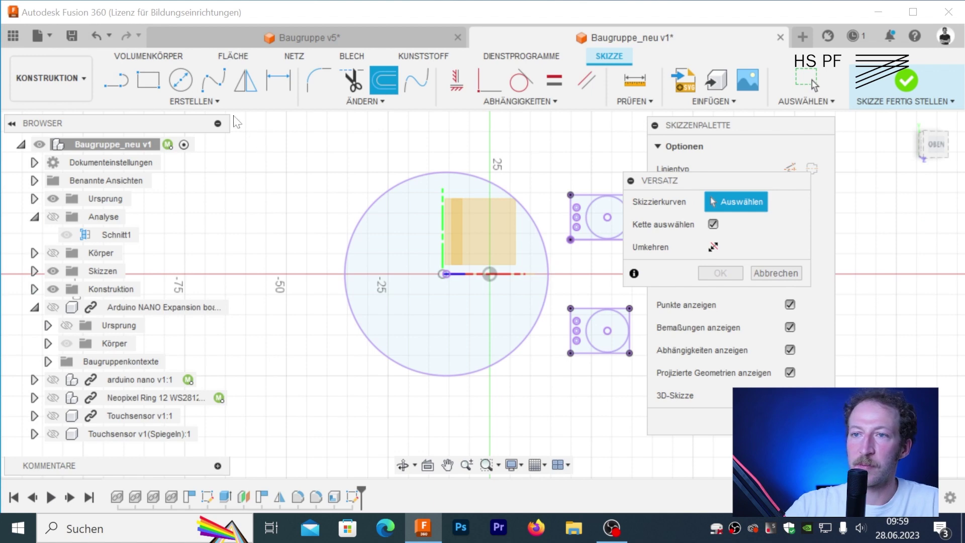
pyautogui.click(216, 102)
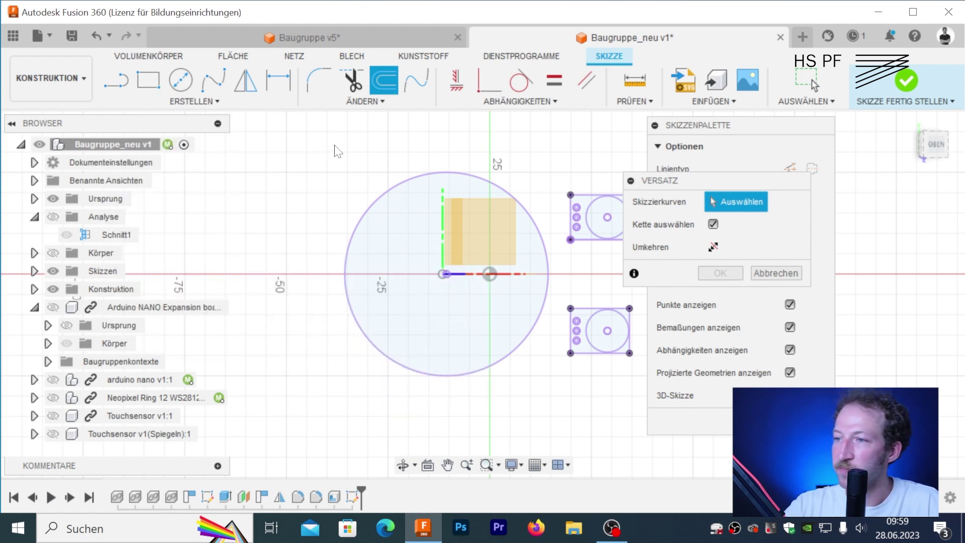
pyautogui.click(443, 172)
pyautogui.scroll(2, 525, 246)
pyautogui.scroll(2, 525, 246)
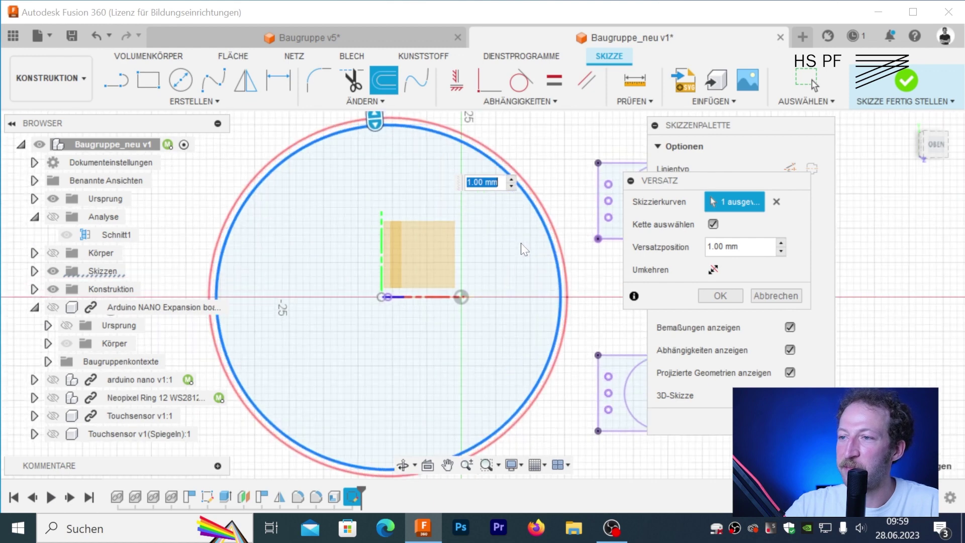
pyautogui.write('0.1')
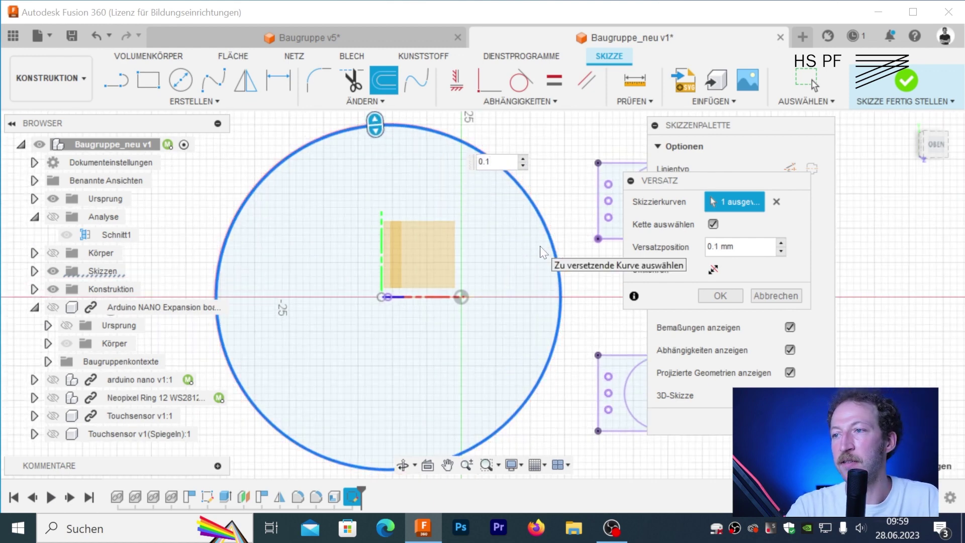
pyautogui.press('Return')
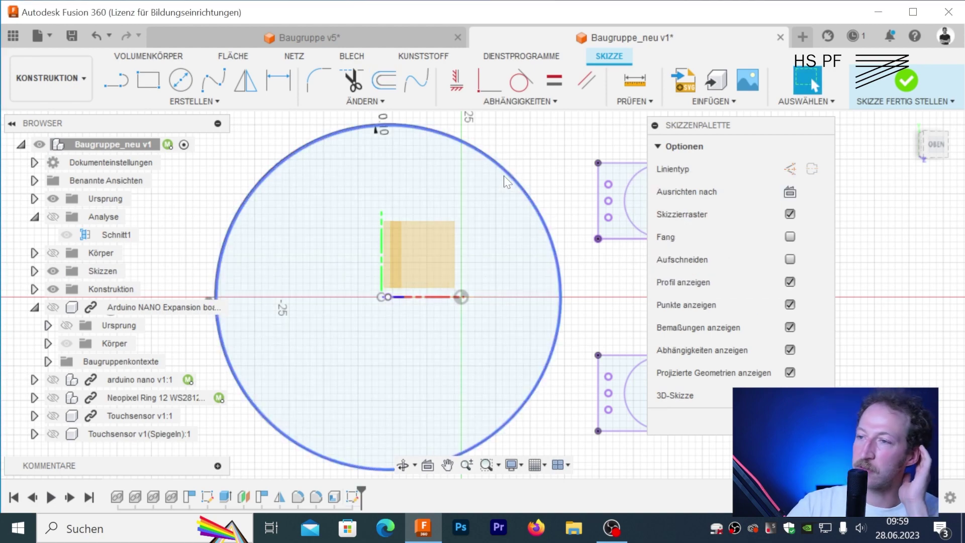
# - Zoom in closely on the double-lined circle edge
pyautogui.scroll(2, 505, 181)
pyautogui.scroll(1, 503, 196)
pyautogui.scroll(2, 500, 206)
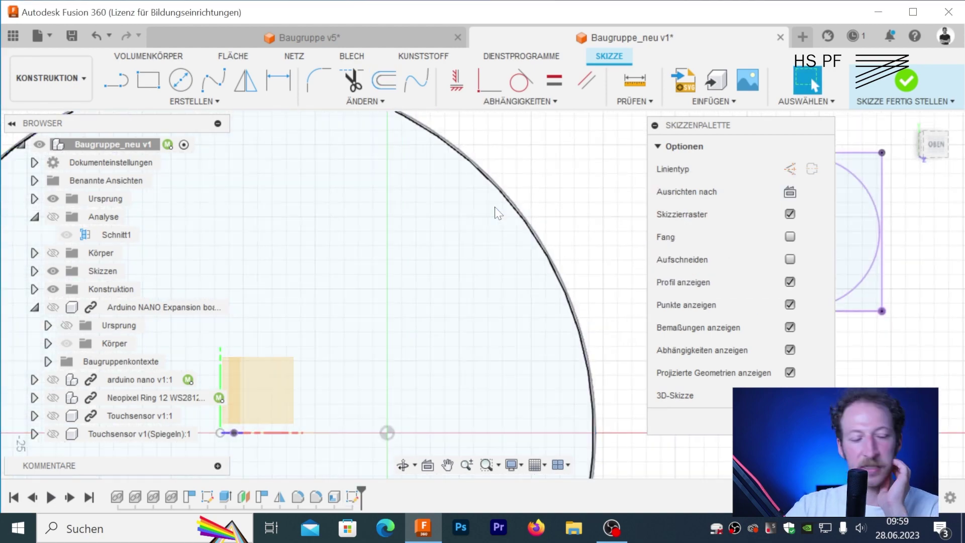
pyautogui.scroll(2, 477, 216)
pyautogui.scroll(2, 482, 221)
pyautogui.scroll(1, 487, 229)
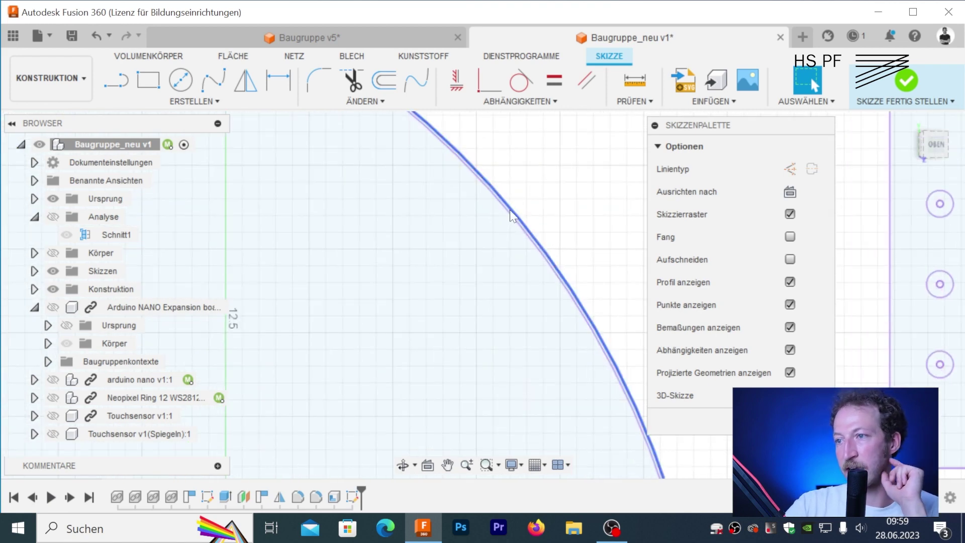
pyautogui.scroll(1, 495, 238)
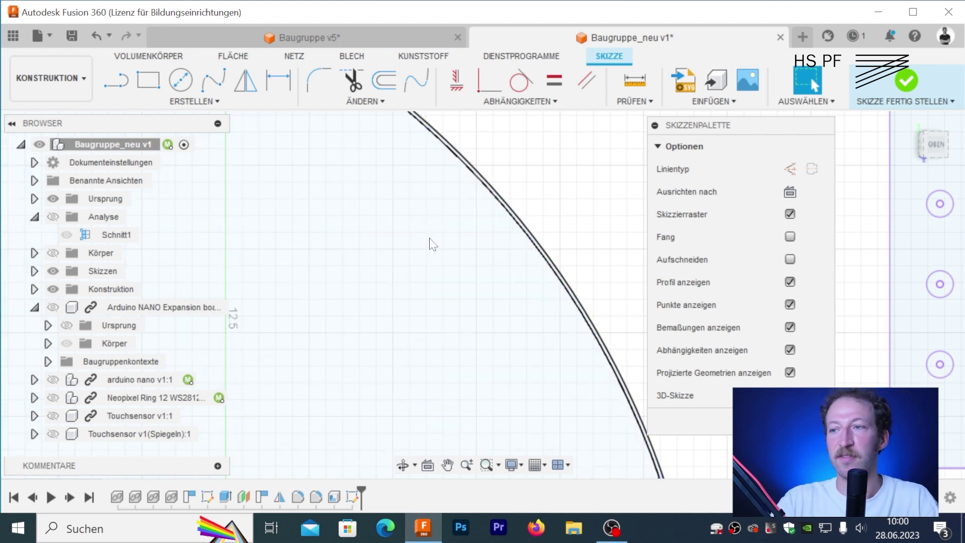
pyautogui.scroll(-1, 453, 249)
pyautogui.scroll(-5, 469, 255)
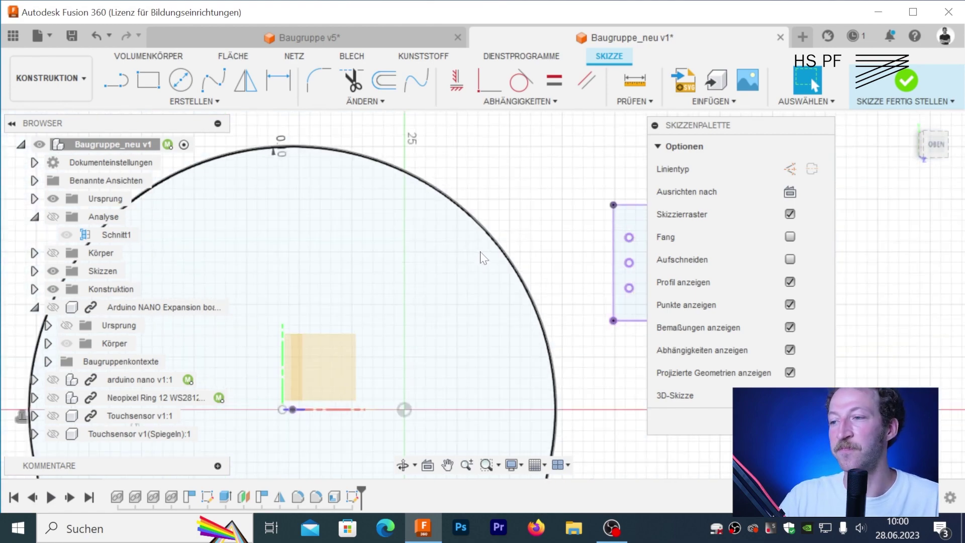
pyautogui.scroll(-3, 482, 257)
pyautogui.scroll(4, 452, 241)
pyautogui.scroll(2, 461, 248)
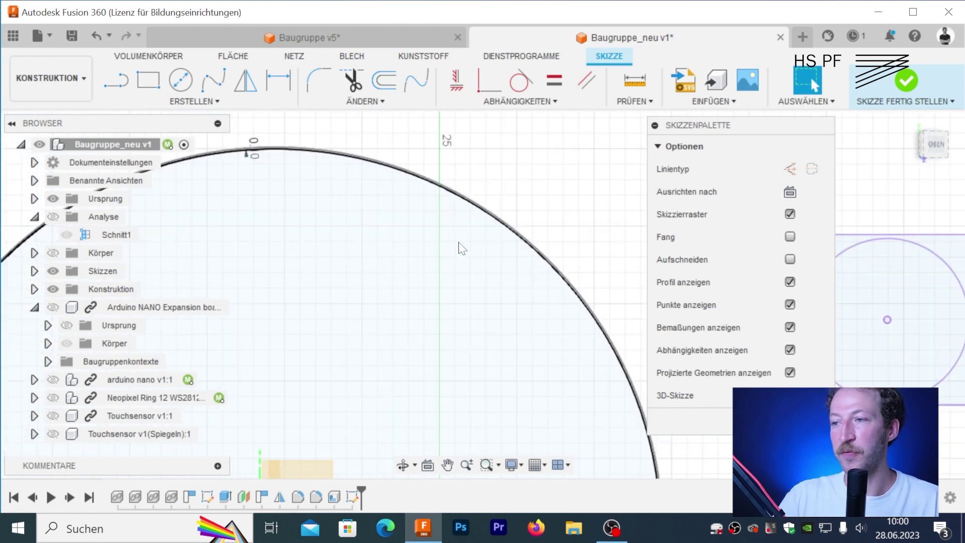
pyautogui.scroll(3, 461, 247)
# - Select and reselect the circle outline arcs, then try an offset and cancel it
pyautogui.click(550, 217)
pyautogui.scroll(-1, 539, 329)
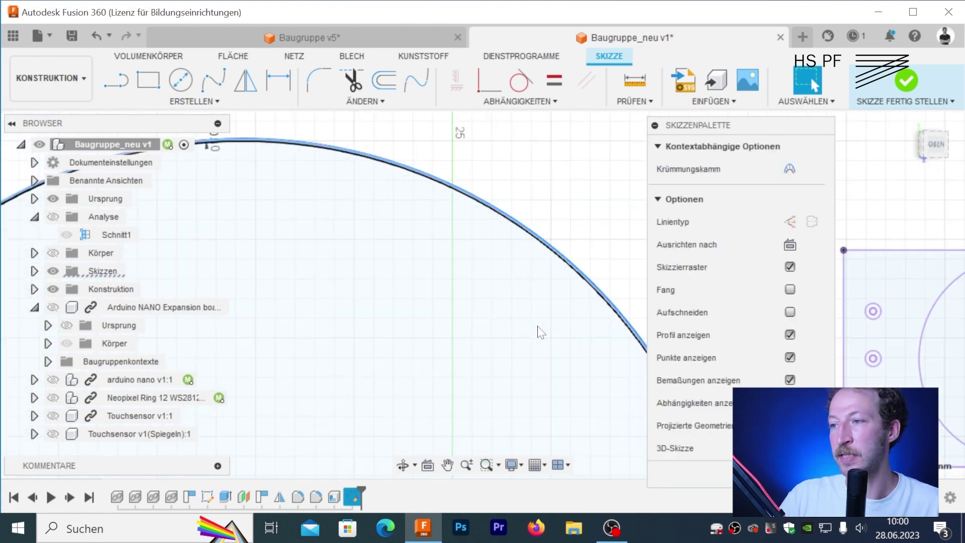
pyautogui.scroll(-2, 540, 332)
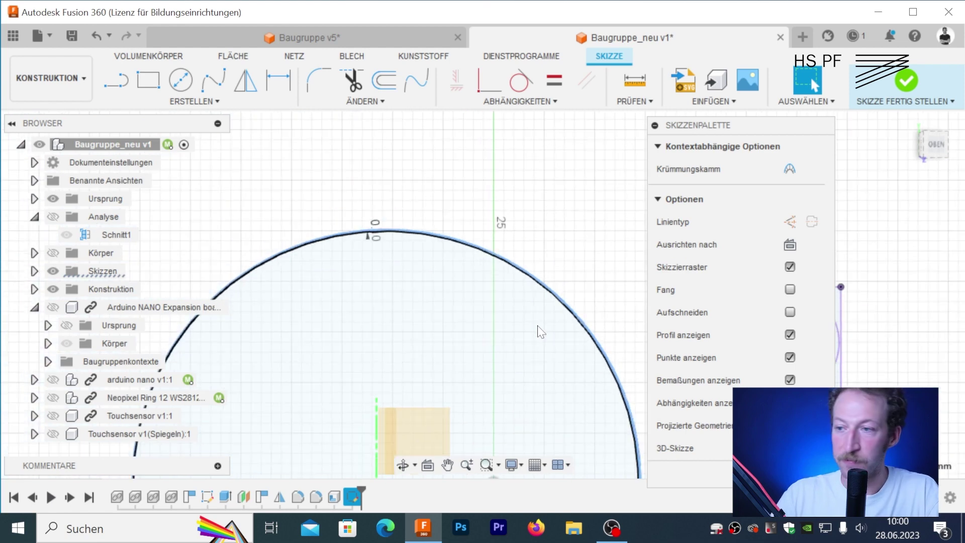
pyautogui.click(533, 291)
pyautogui.click(542, 275)
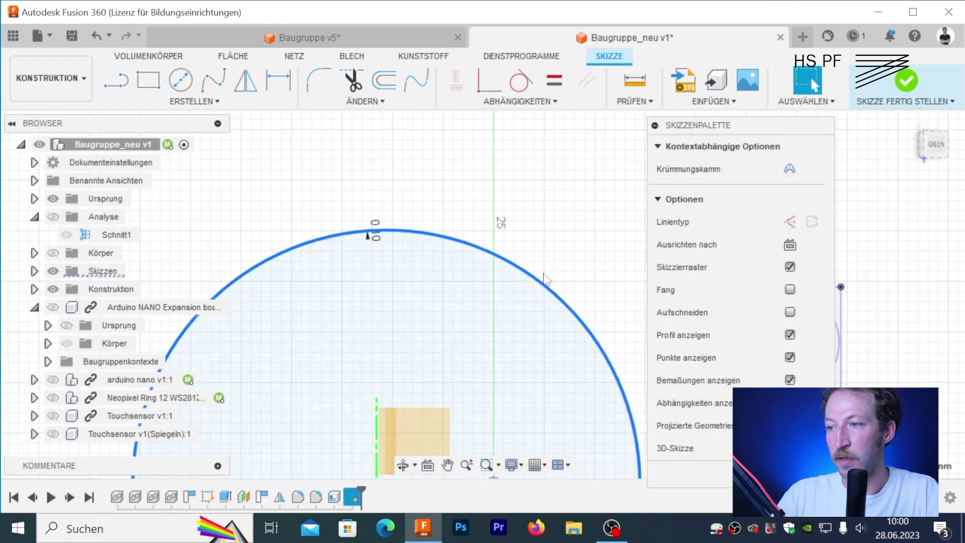
pyautogui.press('Escape')
pyautogui.click(550, 291)
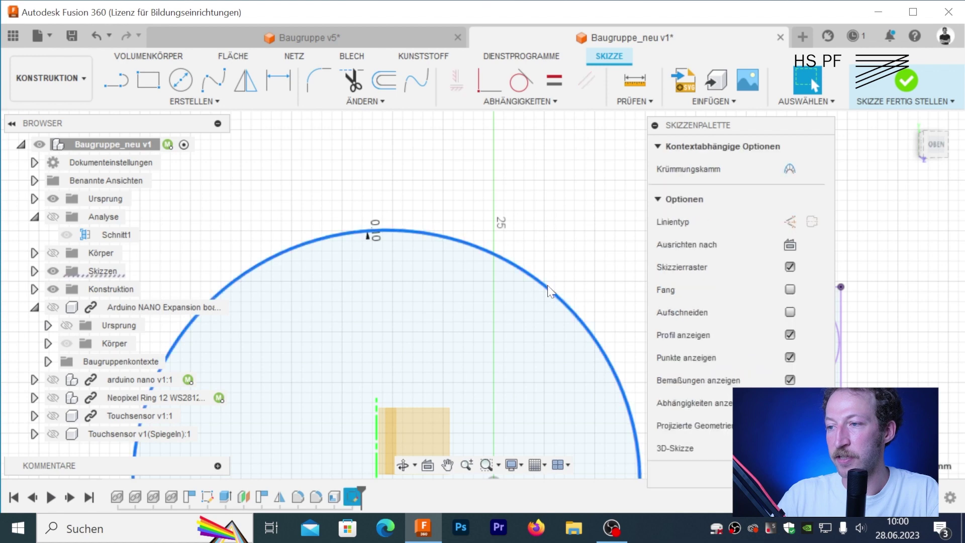
pyautogui.press('o')
pyautogui.click(778, 281)
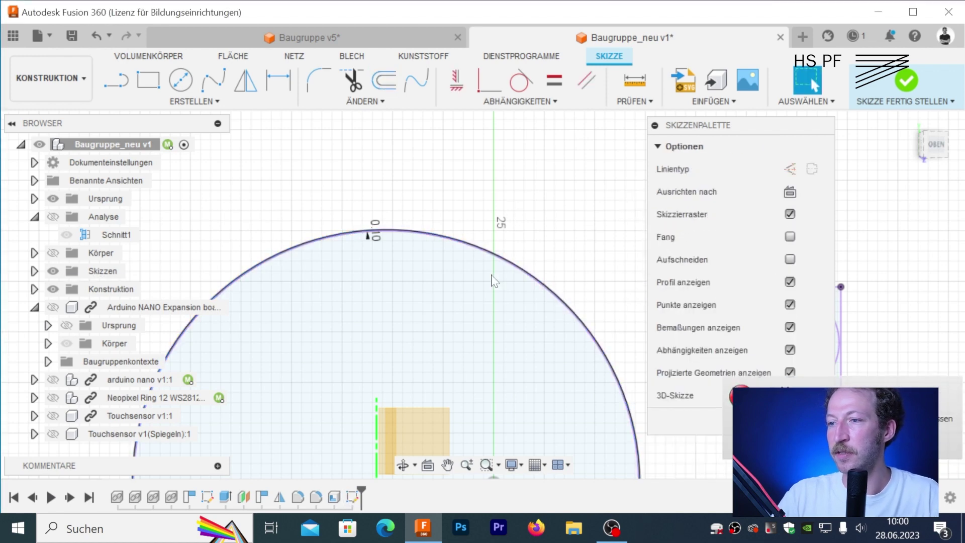
pyautogui.scroll(2, 536, 272)
pyautogui.scroll(1, 540, 251)
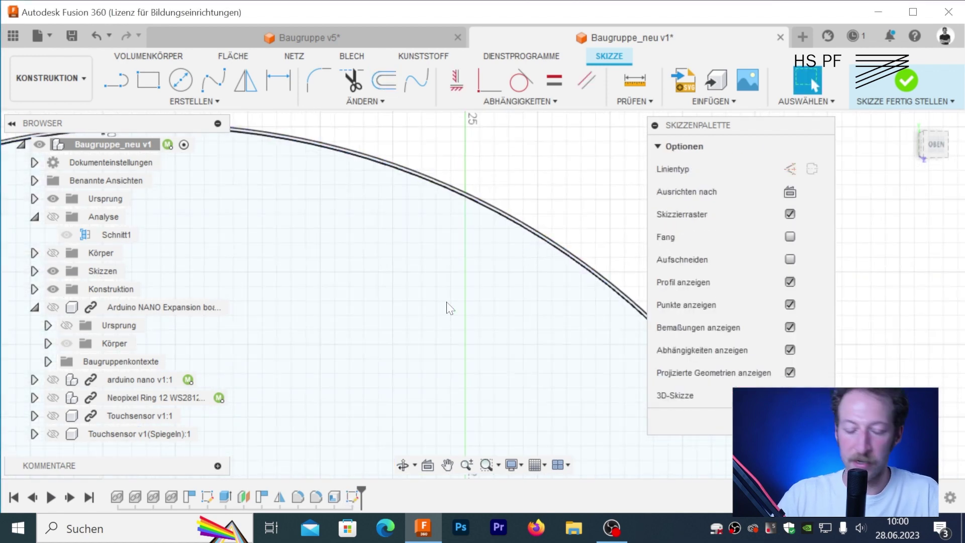
# - Offset the outer circle edge outward by 1.1 mm, then zoom out to the whole sketch
pyautogui.press('o')
pyautogui.click(507, 224)
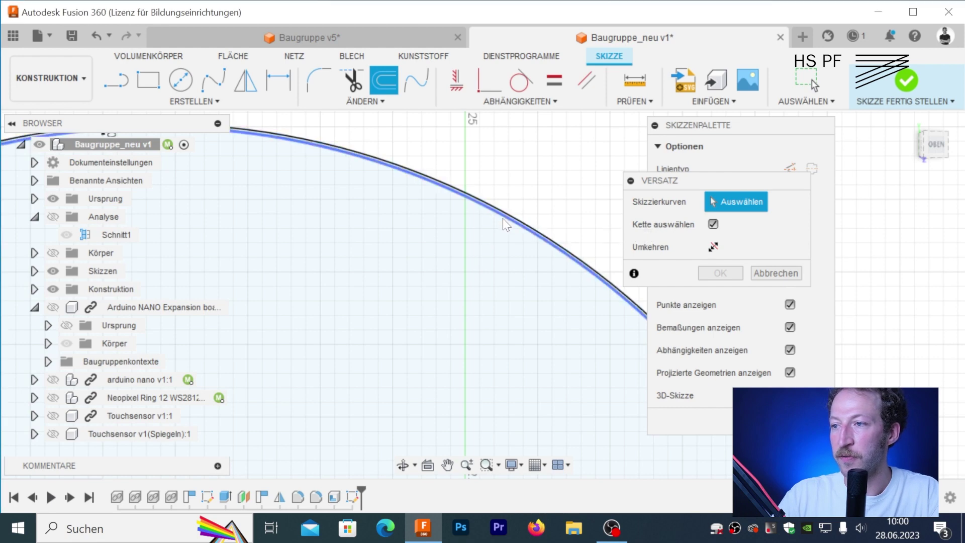
pyautogui.write('1.1')
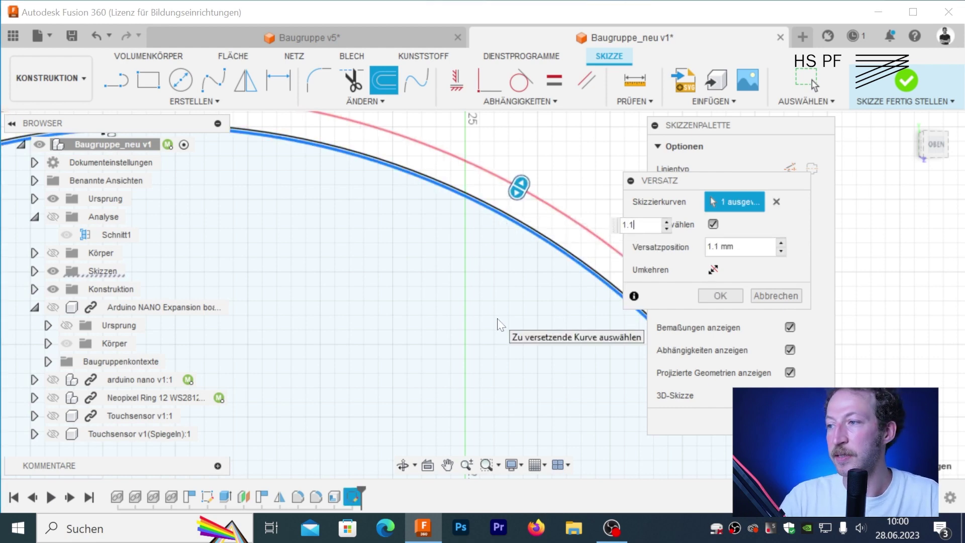
pyautogui.press('Return')
pyautogui.scroll(5, 500, 176)
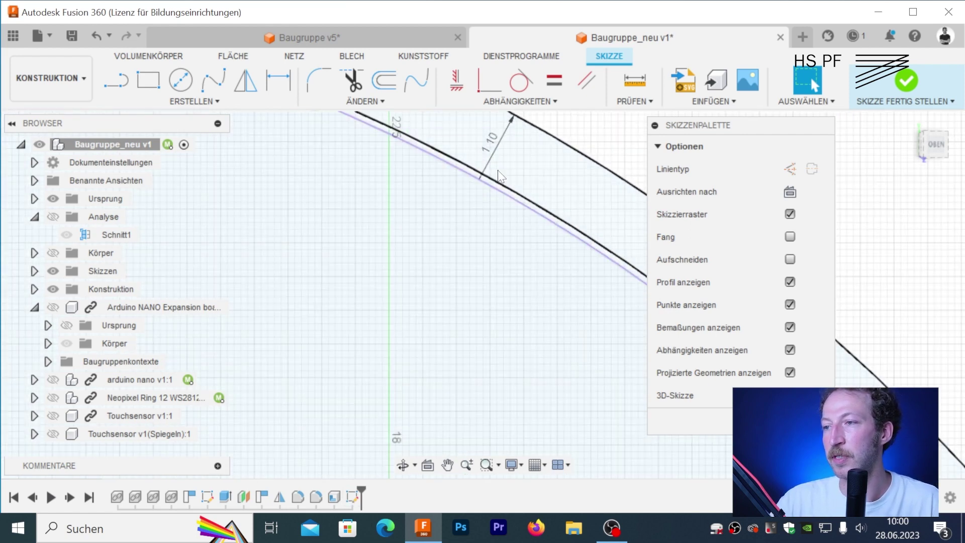
pyautogui.moveTo(500, 176); pyautogui.dragTo(332, 276, button='middle')
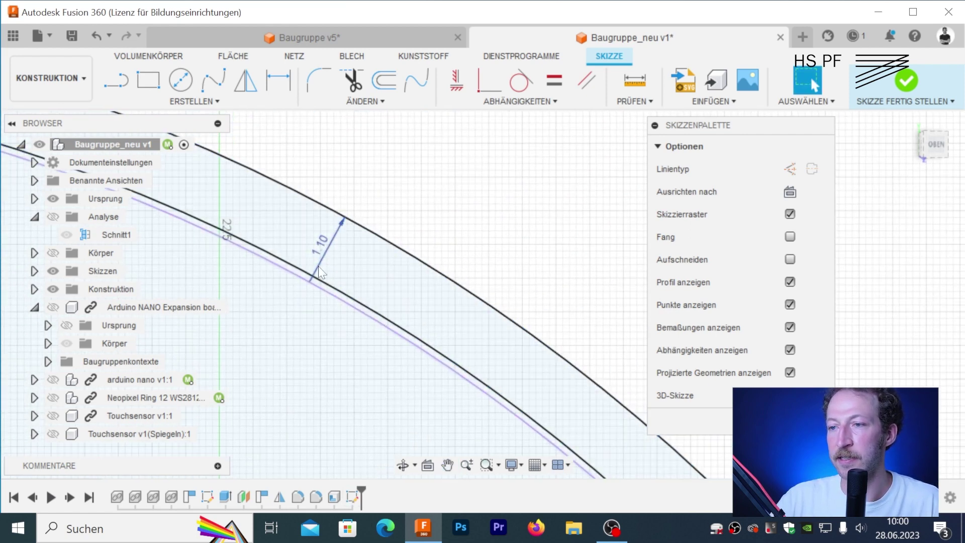
pyautogui.scroll(-2, 321, 301)
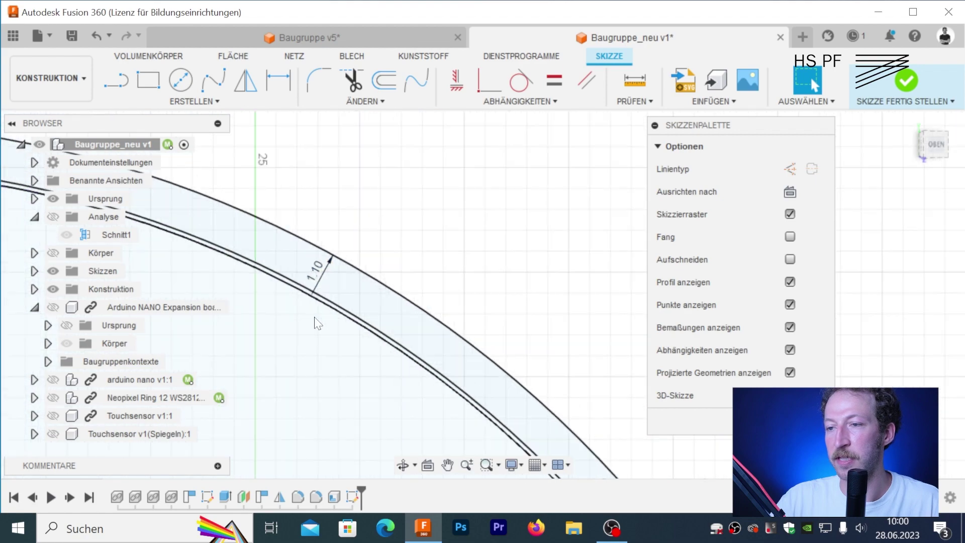
pyautogui.scroll(-3, 317, 322)
pyautogui.scroll(-2, 317, 322)
pyautogui.moveTo(317, 322)
pyautogui.mouseDown(button='middle')
pyautogui.moveTo(258, 201)
pyautogui.moveTo(407, 329)
pyautogui.mouseUp(button='middle')
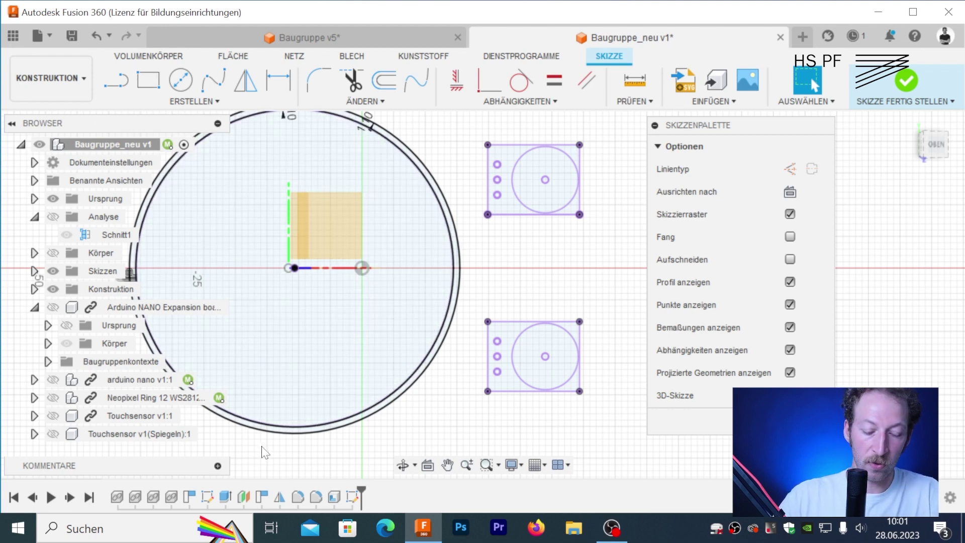
# - Draw a horizontal construction line along the axis past the ring's right edge
pyautogui.press('l')
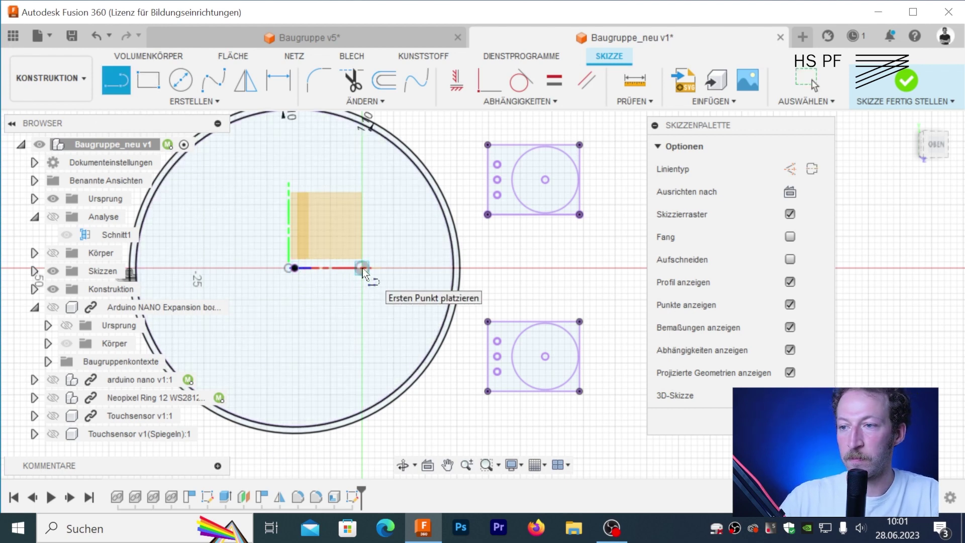
pyautogui.click(362, 268)
pyautogui.click(526, 268)
pyautogui.press('Escape')
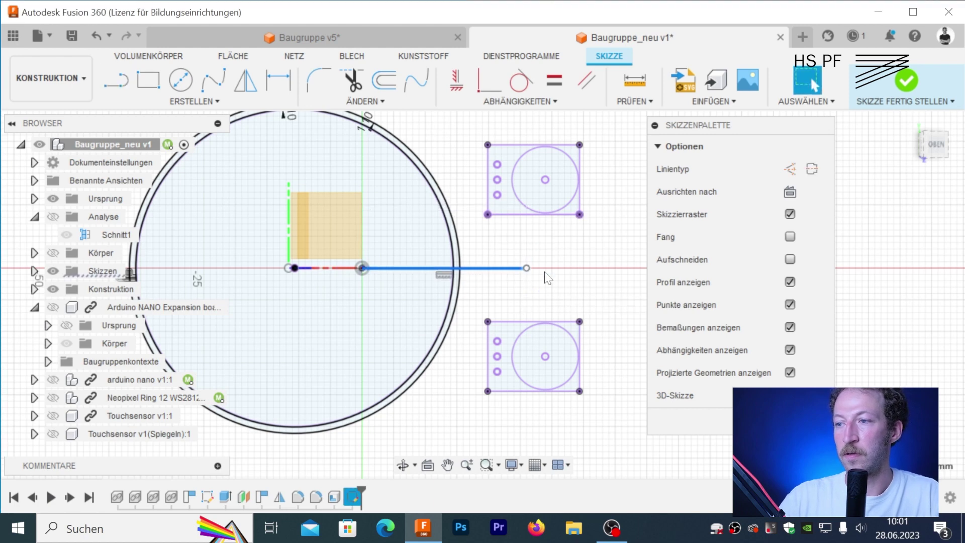
pyautogui.click(790, 169)
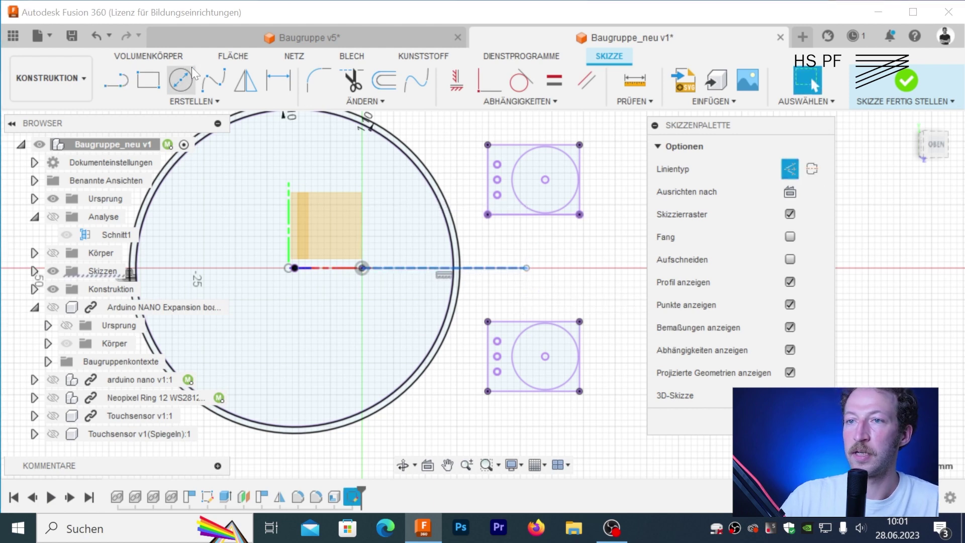
# - Draw a centre-point rectangle straddling the ring where the construction line crosses it
pyautogui.click(148, 81)
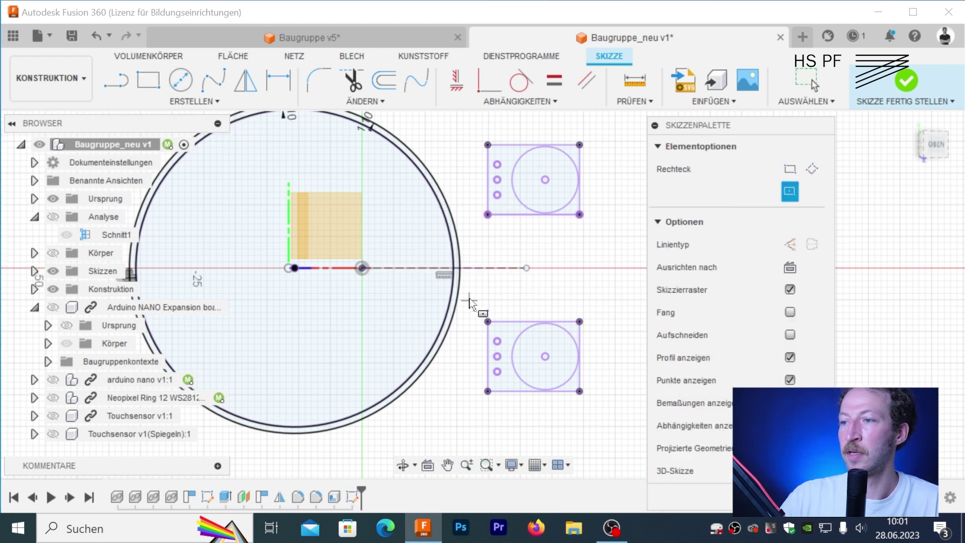
pyautogui.scroll(3, 460, 277)
pyautogui.scroll(2, 460, 277)
pyautogui.click(448, 255)
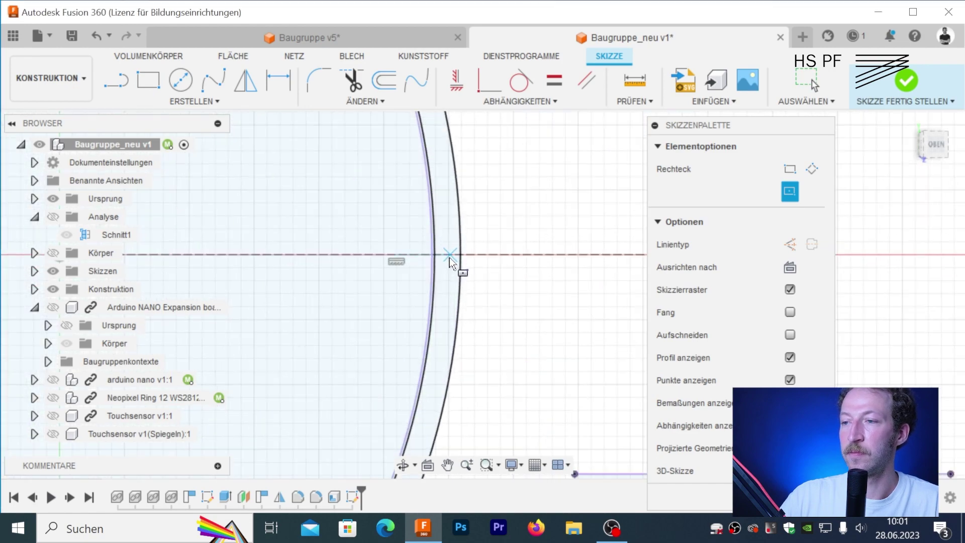
pyautogui.click(491, 346)
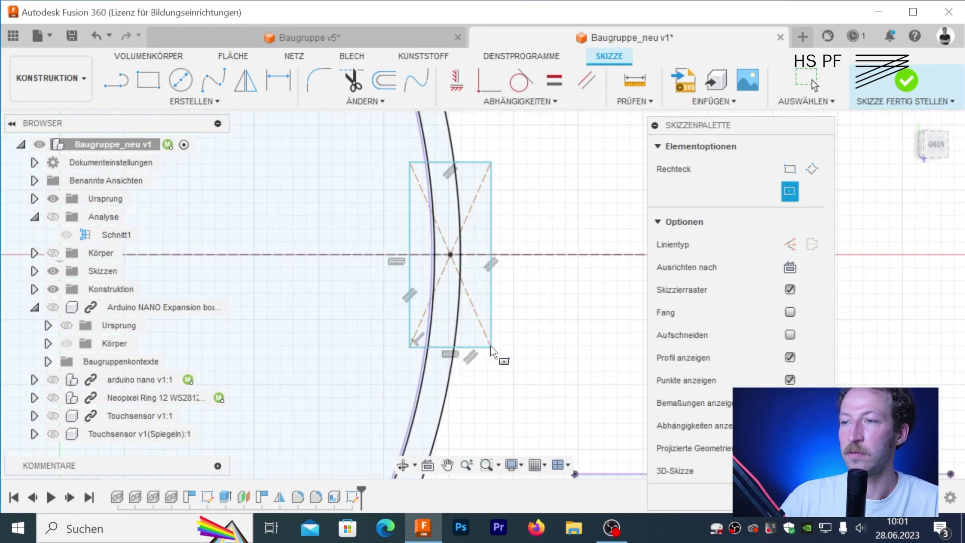
pyautogui.press('Escape')
pyautogui.scroll(-2, 575, 338)
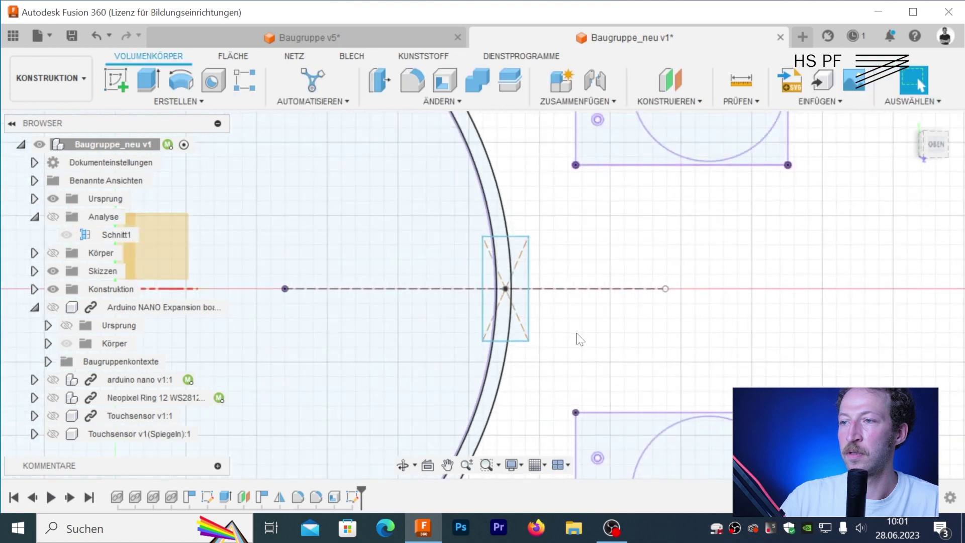
pyautogui.scroll(-3, 586, 338)
pyautogui.press('Escape')
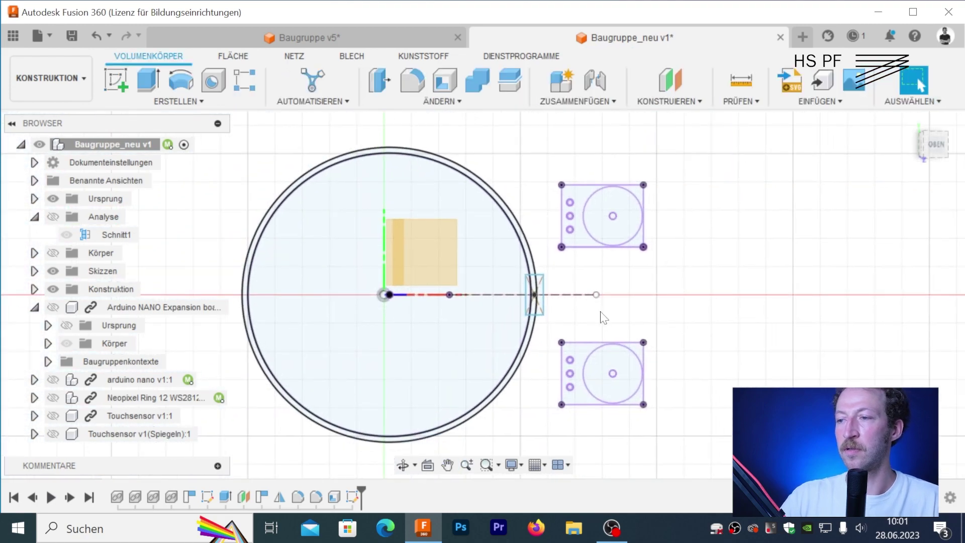
pyautogui.scroll(4, 540, 312)
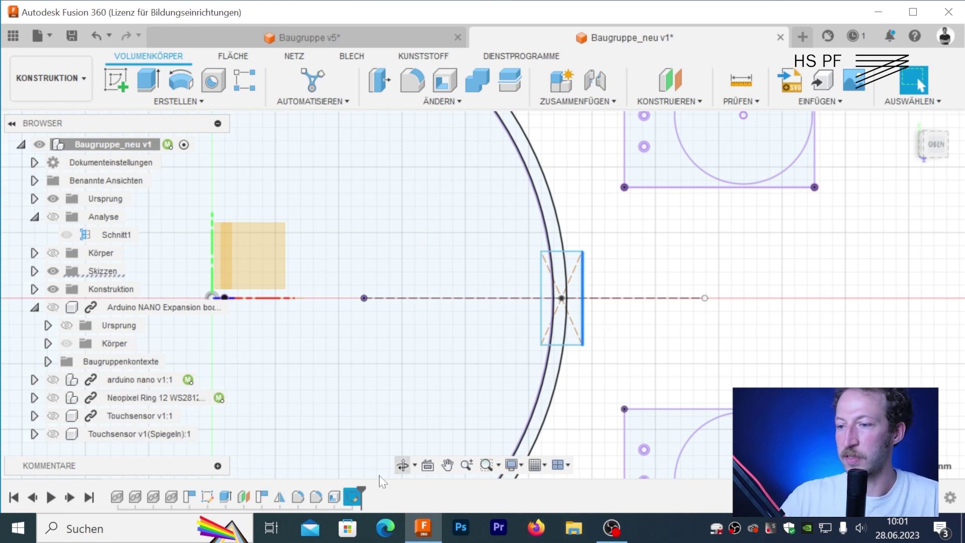
# - Reopen the latest sketch for editing from the timeline
pyautogui.rightClick(353, 499)
pyautogui.click(362, 320)
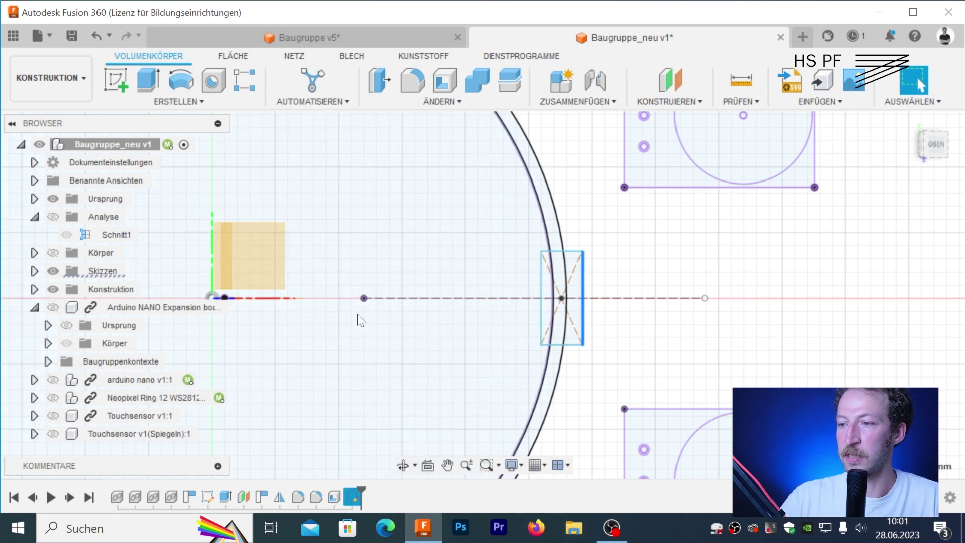
pyautogui.rightClick(353, 499)
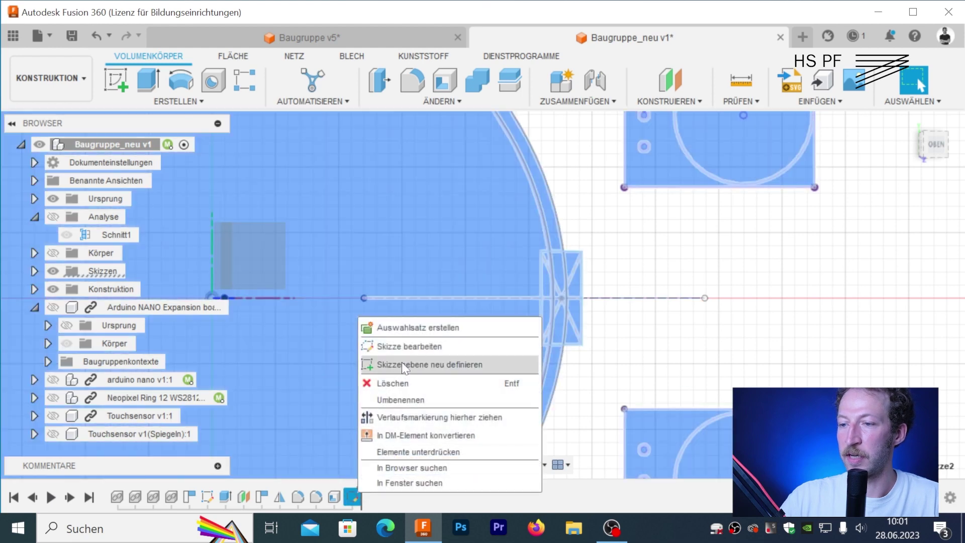
pyautogui.click(493, 347)
# - Dimension the rectangle height to 9 mm and finish the sketch
pyautogui.press('d')
pyautogui.click(583, 307)
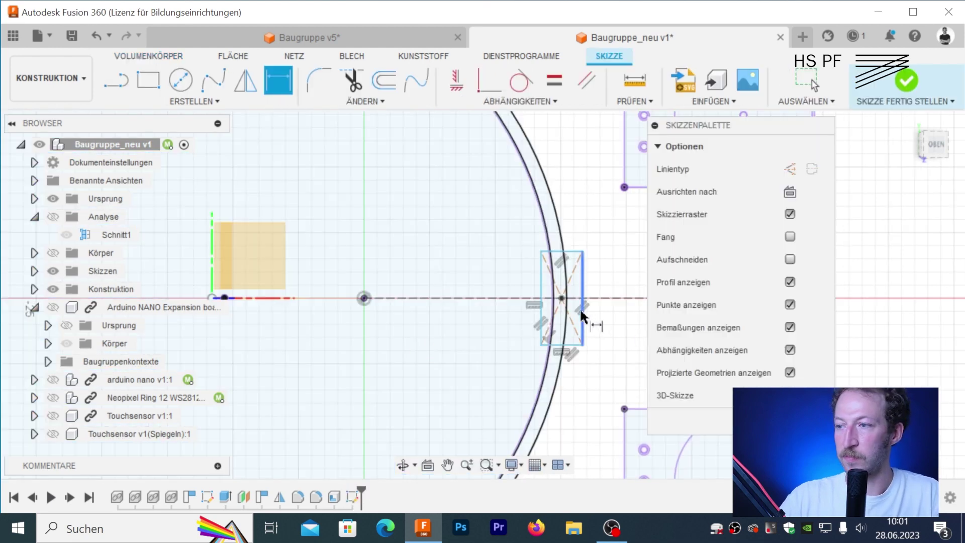
pyautogui.click(602, 314)
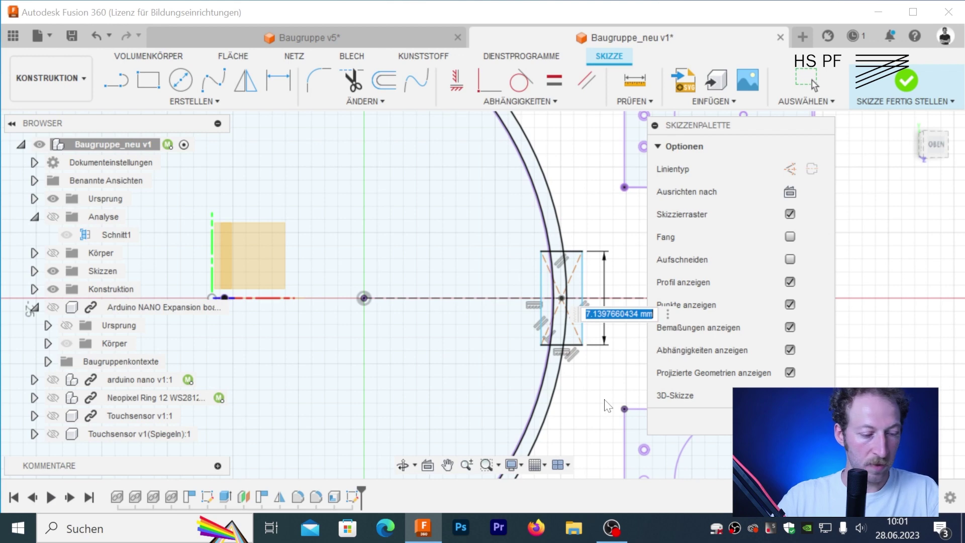
pyautogui.write('9')
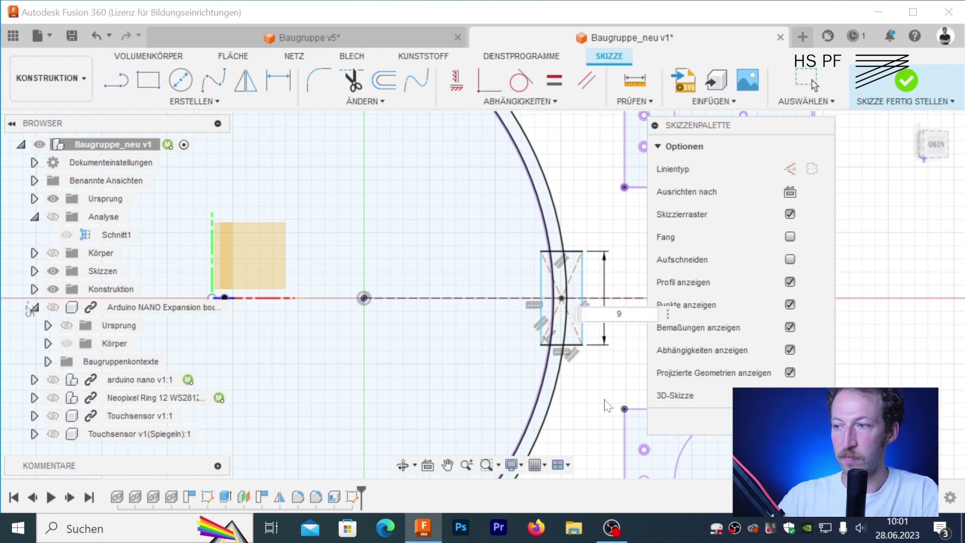
pyautogui.press('Return')
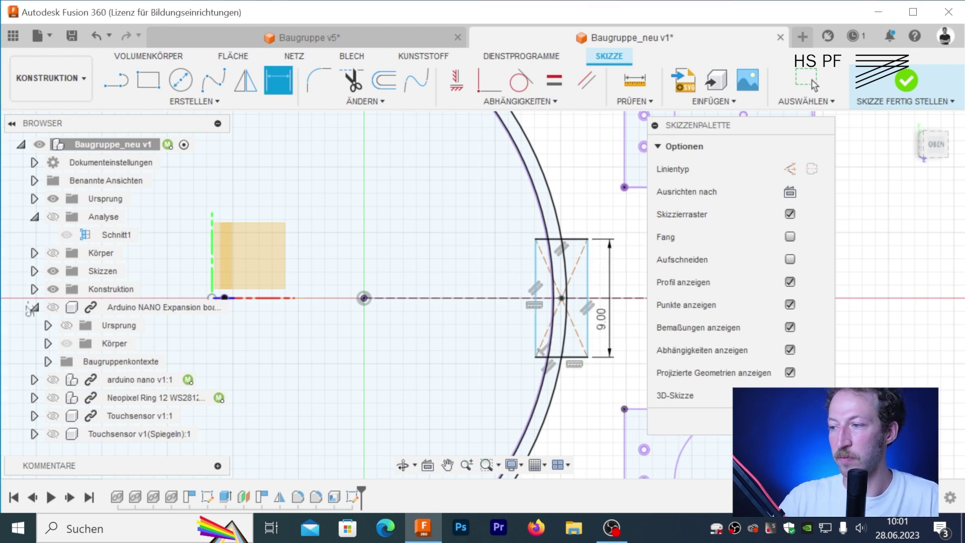
pyautogui.click(906, 80)
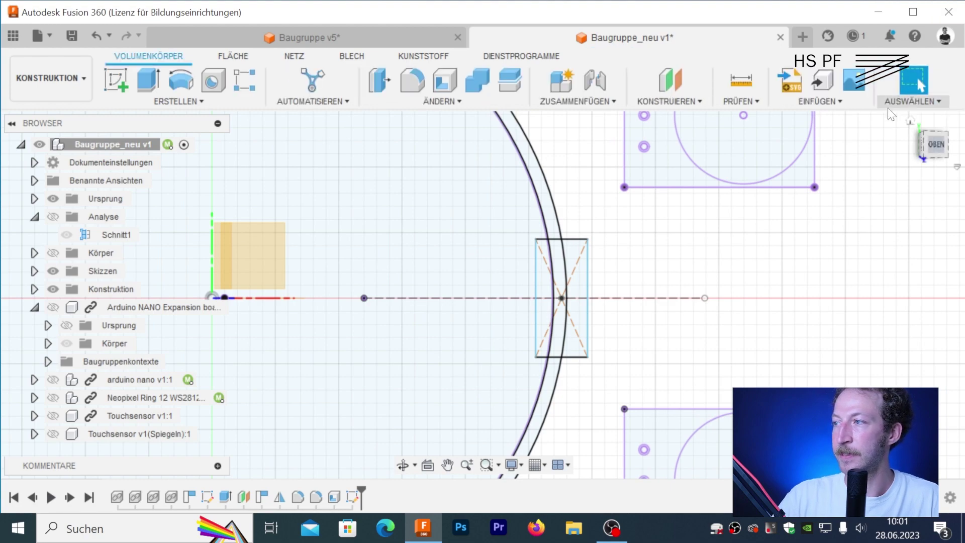
pyautogui.scroll(-3, 652, 326)
pyautogui.moveTo(652, 325)
pyautogui.keyDown('shift'); pyautogui.mouseDown(button='middle')
pyautogui.moveTo(717, 340)
pyautogui.moveTo(713, 385)
pyautogui.moveTo(695, 179)
pyautogui.moveTo(706, 278)
pyautogui.moveTo(652, 318)
pyautogui.moveTo(711, 246)
pyautogui.moveTo(811, 262)
pyautogui.mouseUp(button='middle'); pyautogui.keyUp('shift')
# - Start an extrusion and select the outer ring profile, temporarily hiding the bodies
pyautogui.click(53, 253)
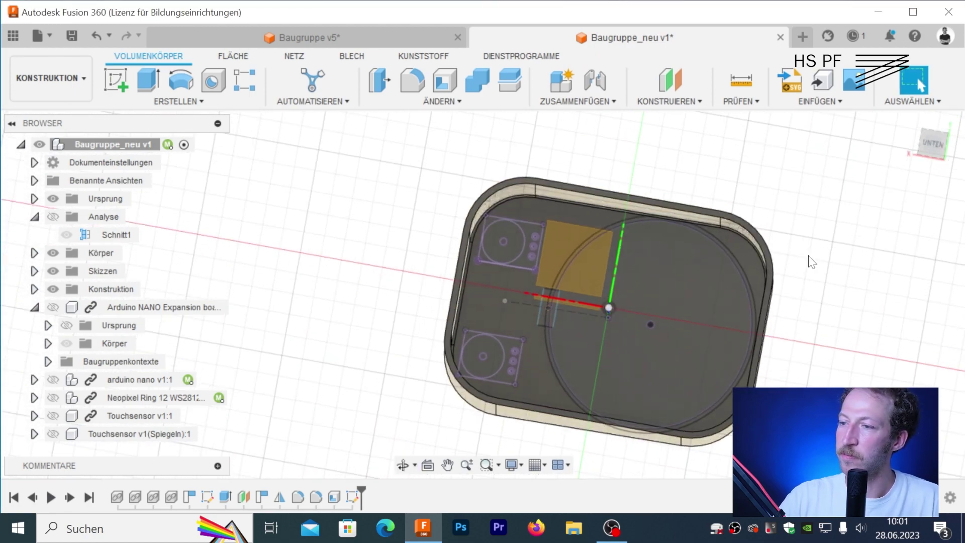
pyautogui.press('e')
pyautogui.scroll(2, 603, 216)
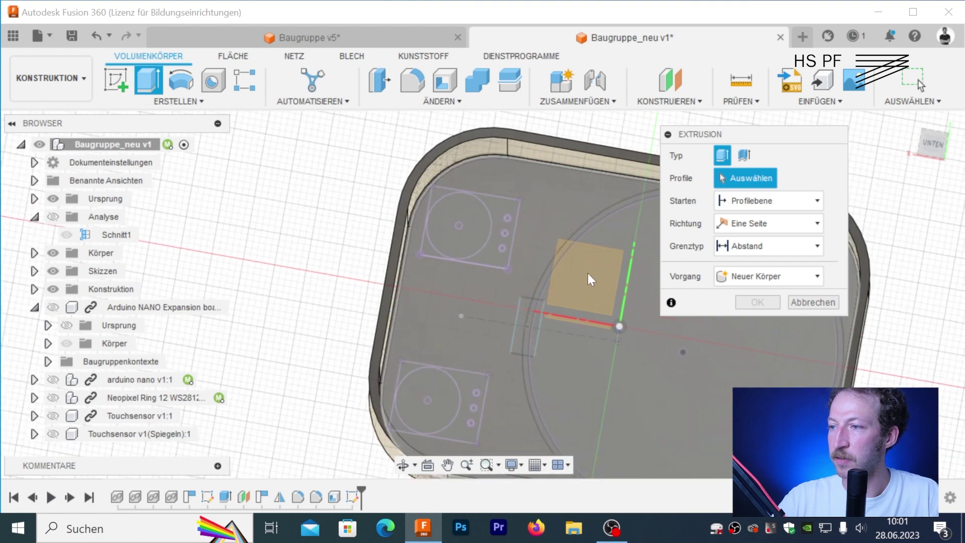
pyautogui.scroll(2, 605, 216)
pyautogui.scroll(2, 610, 215)
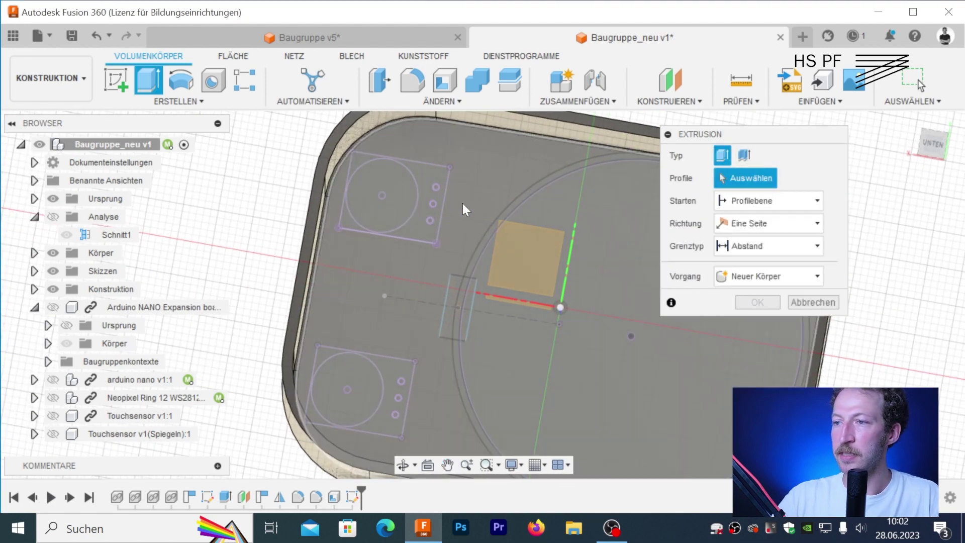
pyautogui.moveTo(465, 209)
pyautogui.keyDown('shift'); pyautogui.mouseDown(button='middle')
pyautogui.moveTo(362, 362)
pyautogui.moveTo(511, 172)
pyautogui.mouseUp(button='middle'); pyautogui.keyUp('shift')
pyautogui.scroll(-3, 415, 246)
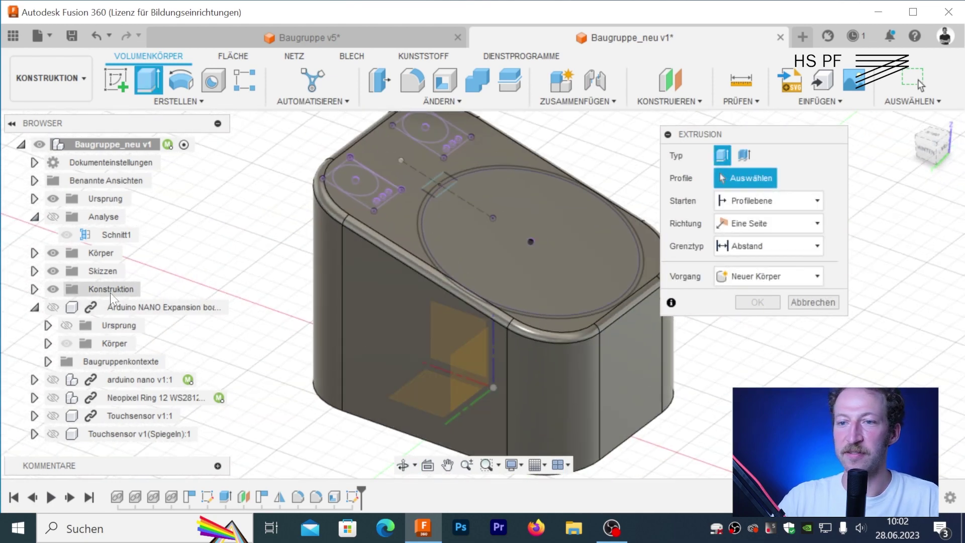
pyautogui.click(53, 253)
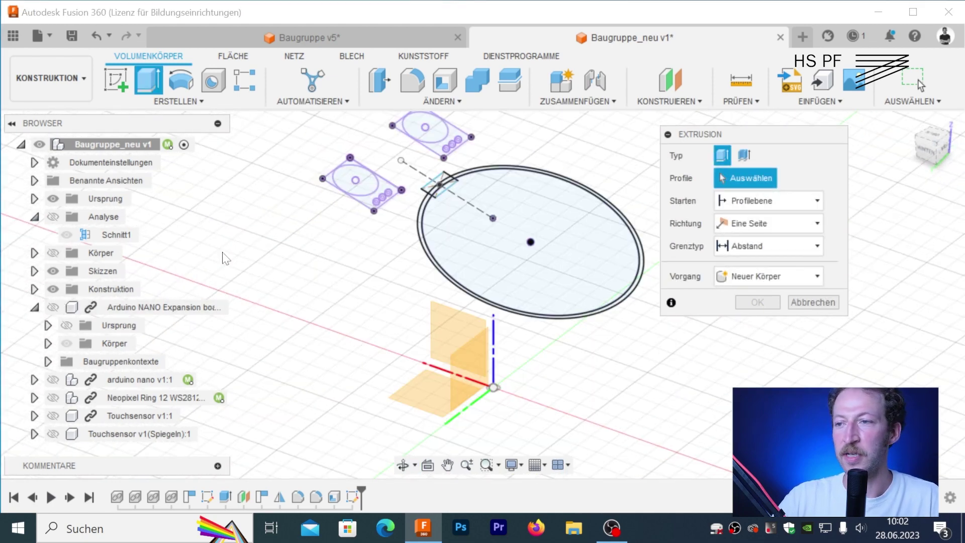
pyautogui.scroll(3, 419, 213)
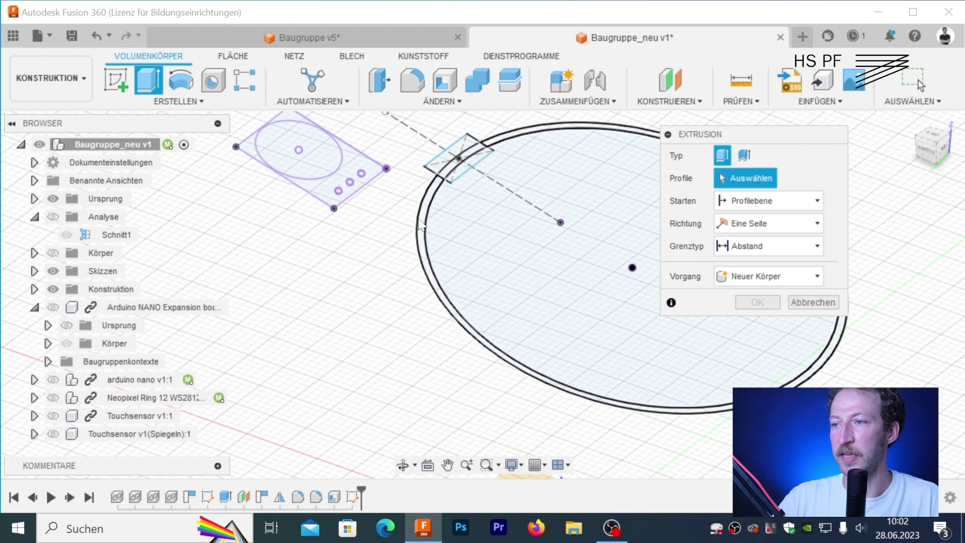
pyautogui.moveTo(419, 214); pyautogui.dragTo(331, 220, button='middle')
pyautogui.click(343, 205)
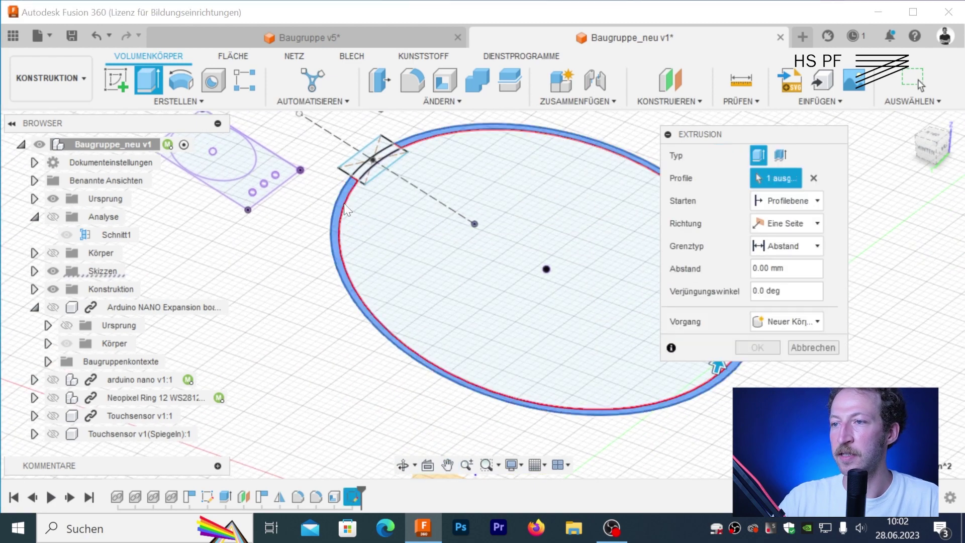
# - Extrude the ring profile -1.5 mm, joining it to the enclosure body
pyautogui.scroll(-3, 455, 324)
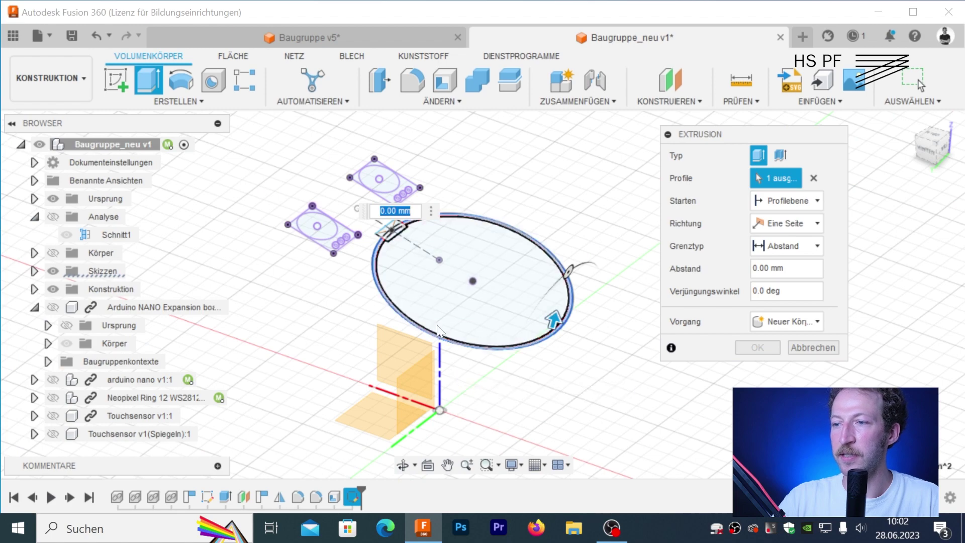
pyautogui.click(53, 253)
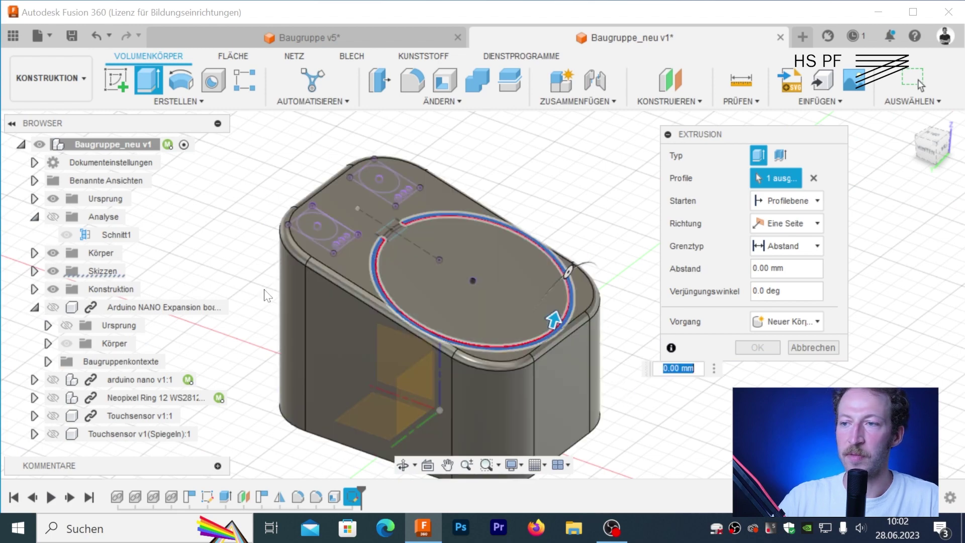
pyautogui.keyDown('shift'); pyautogui.moveTo(322, 261); pyautogui.dragTo(365, 241, button='middle'); pyautogui.keyUp('shift')
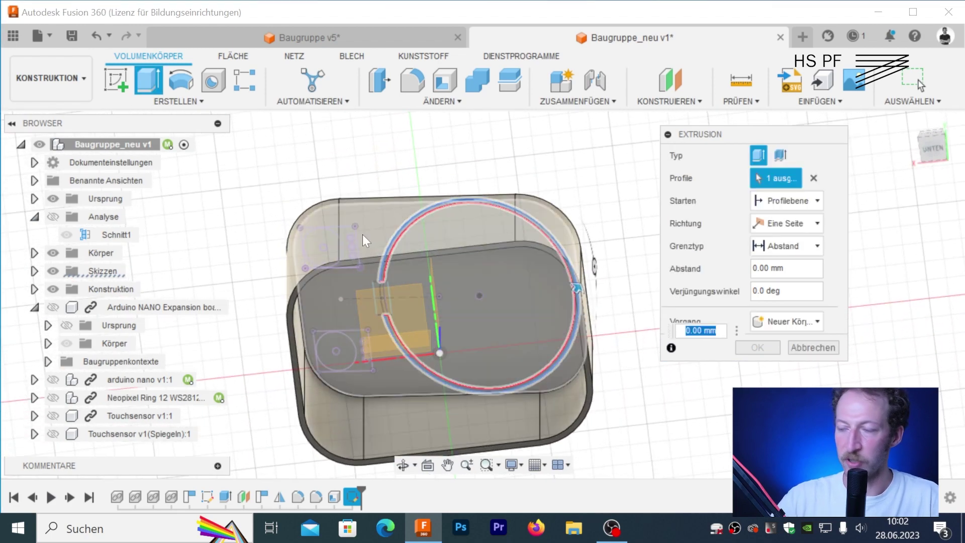
pyautogui.write('-1')
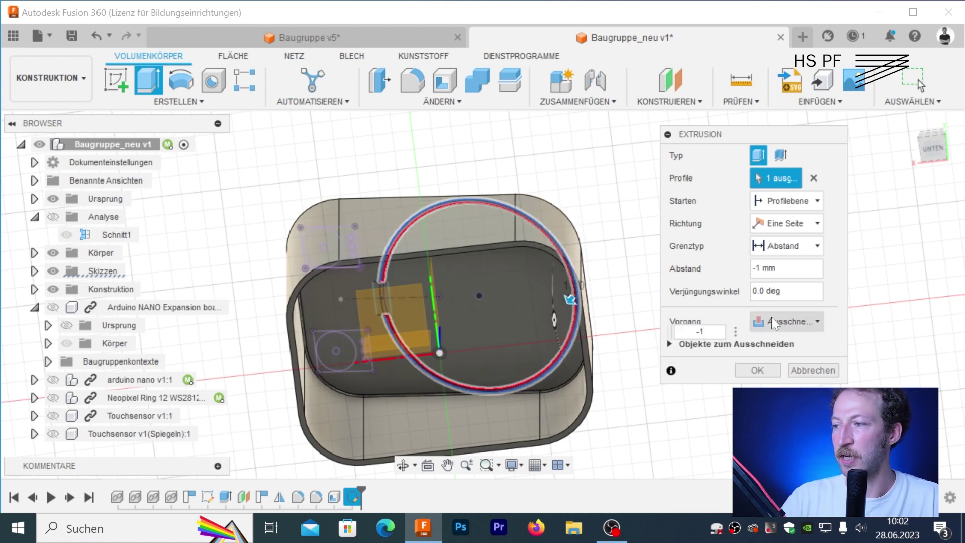
pyautogui.click(787, 321)
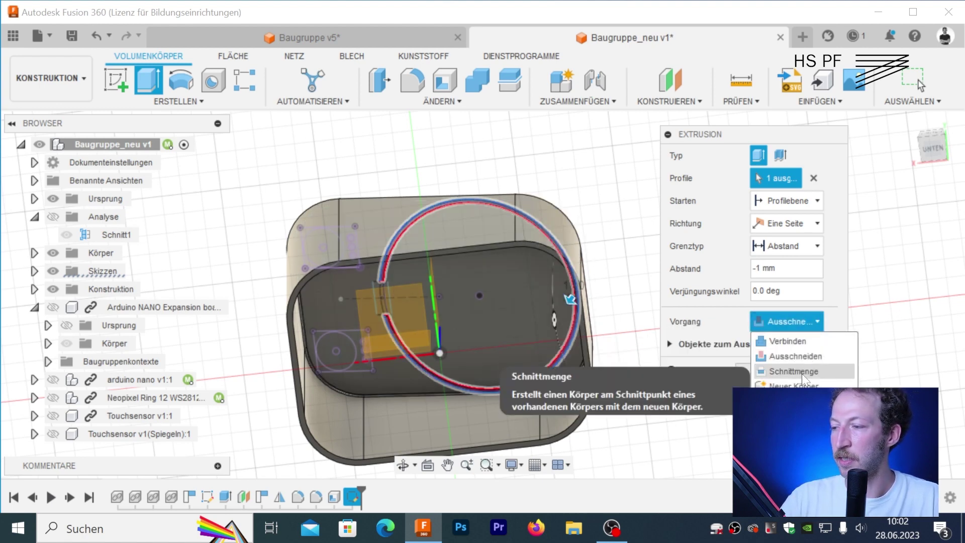
pyautogui.click(802, 341)
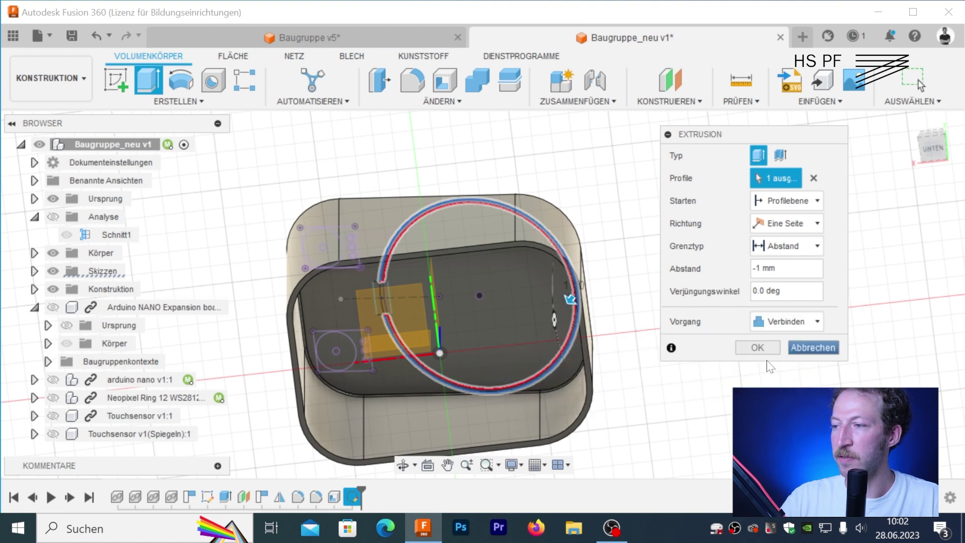
pyautogui.click(759, 268)
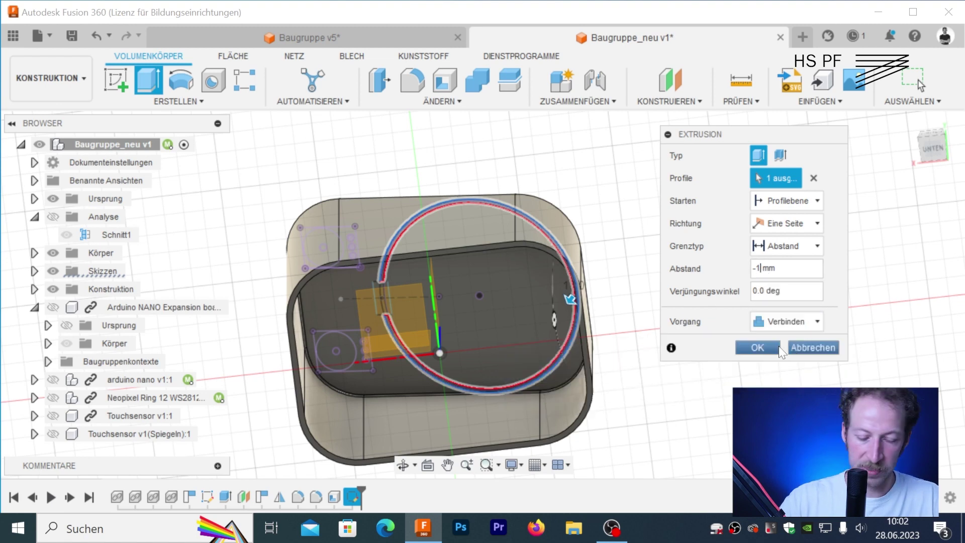
pyautogui.write('.5')
pyautogui.click(779, 346)
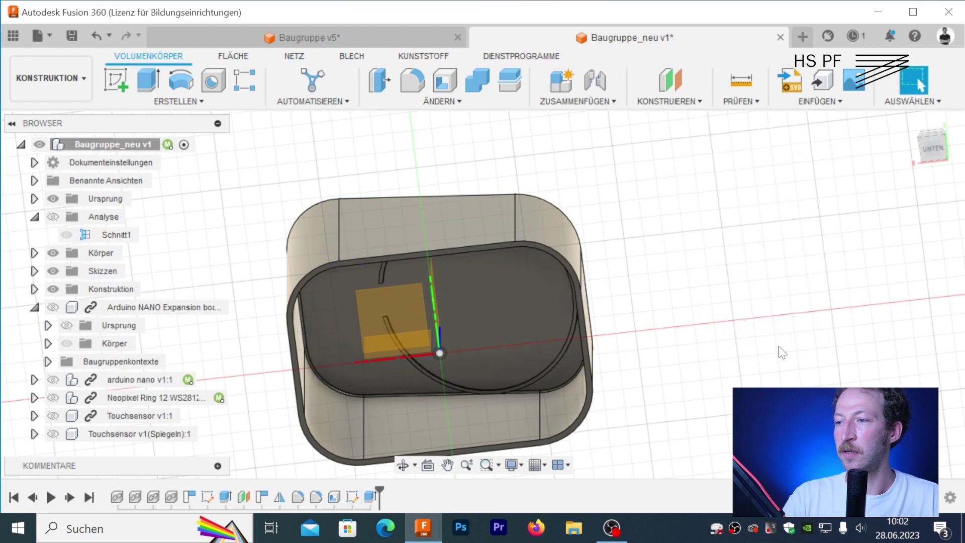
# - Edit Extrusion2 to change its distance to -2 mm
pyautogui.scroll(5, 415, 346)
pyautogui.scroll(3, 386, 297)
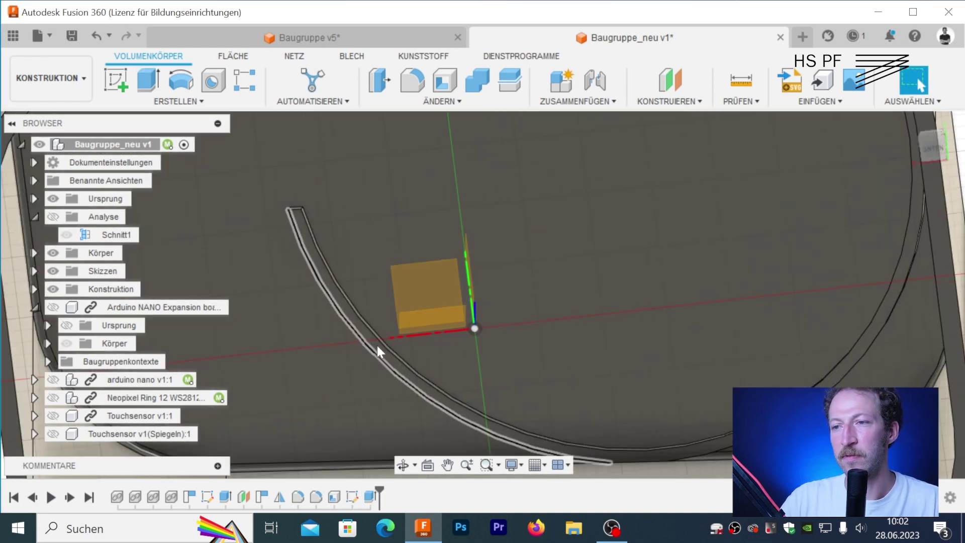
pyautogui.scroll(-5, 379, 348)
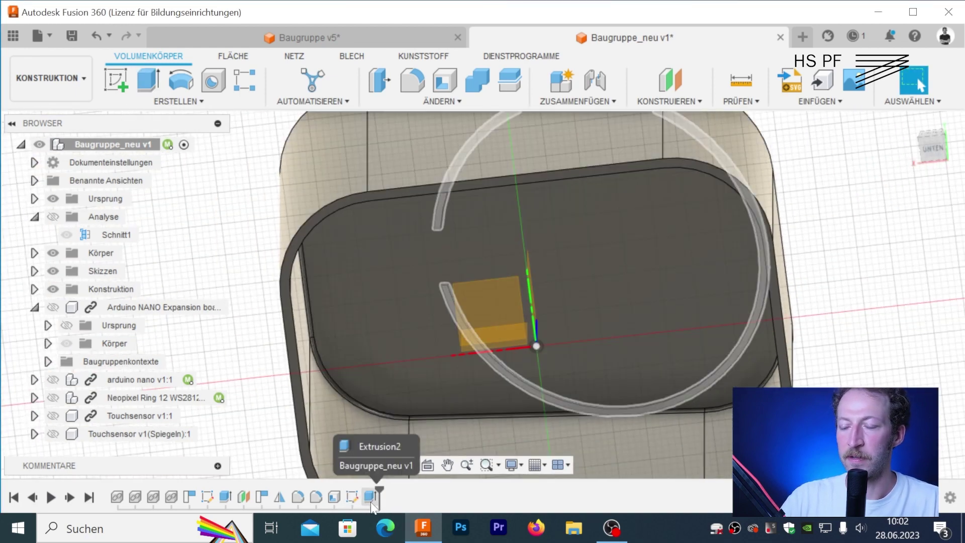
pyautogui.rightClick(373, 502)
pyautogui.click(407, 361)
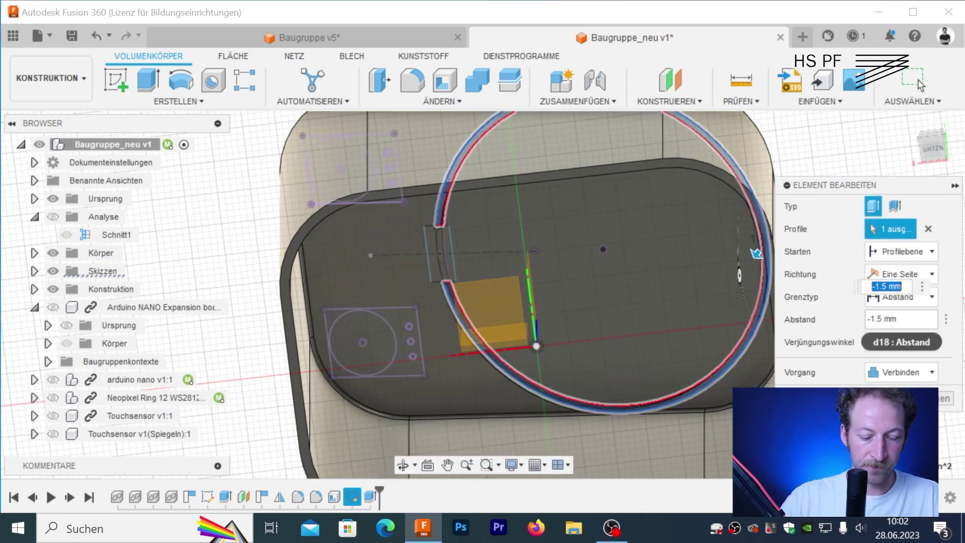
pyautogui.press('BackSpace')
pyautogui.press('Return')
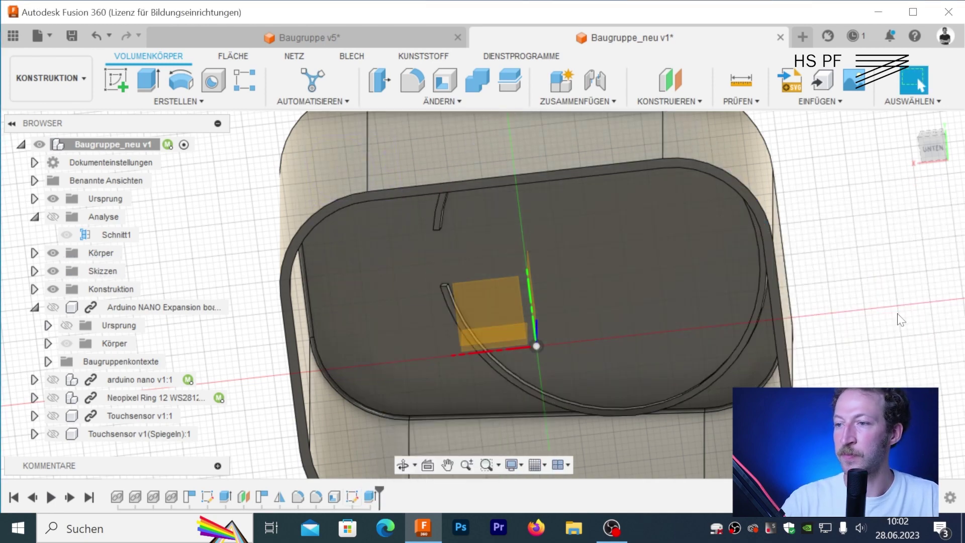
pyautogui.moveTo(577, 241)
pyautogui.keyDown('shift'); pyautogui.mouseDown(button='middle')
pyautogui.moveTo(620, 315)
pyautogui.moveTo(564, 293)
pyautogui.moveTo(577, 263)
pyautogui.mouseUp(button='middle'); pyautogui.keyUp('shift')
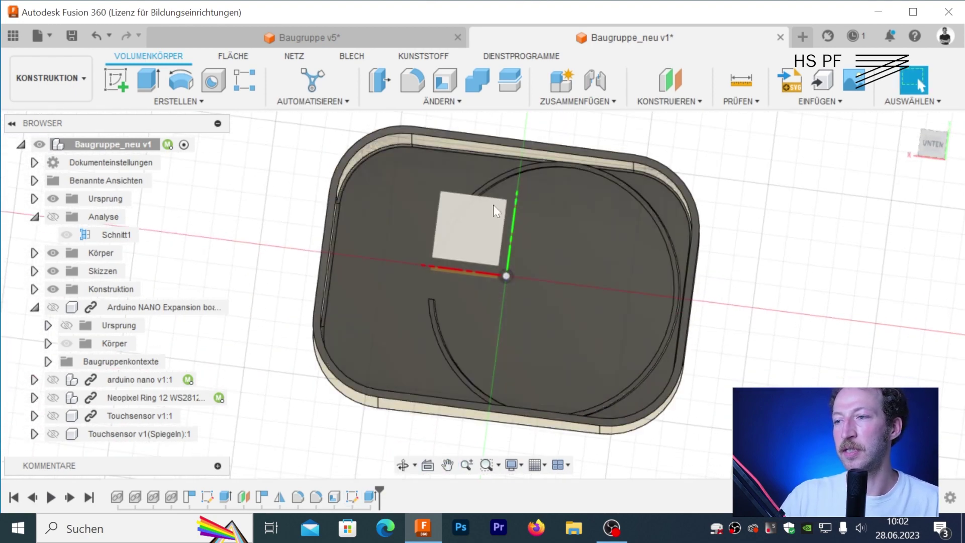
# - Turn on section Schnitt1 so the enclosure is shown cut open
pyautogui.moveTo(576, 284)
pyautogui.keyDown('shift'); pyautogui.mouseDown(button='middle')
pyautogui.moveTo(511, 394)
pyautogui.moveTo(532, 405)
pyautogui.moveTo(478, 403)
pyautogui.moveTo(505, 416)
pyautogui.moveTo(523, 262)
pyautogui.moveTo(632, 235)
pyautogui.mouseUp(button='middle'); pyautogui.keyUp('shift')
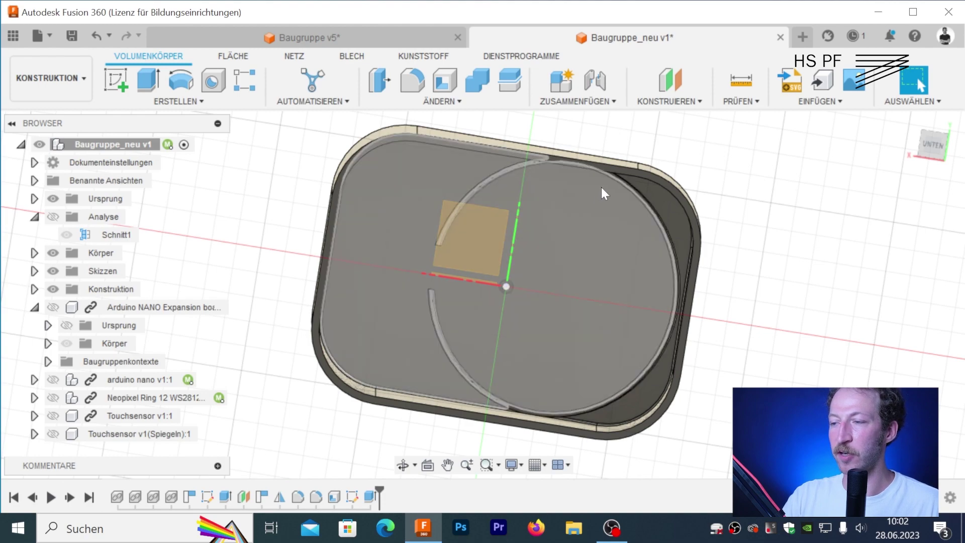
pyautogui.moveTo(623, 258)
pyautogui.keyDown('shift'); pyautogui.mouseDown(button='middle')
pyautogui.moveTo(575, 259)
pyautogui.moveTo(543, 241)
pyautogui.mouseUp(button='middle'); pyautogui.keyUp('shift')
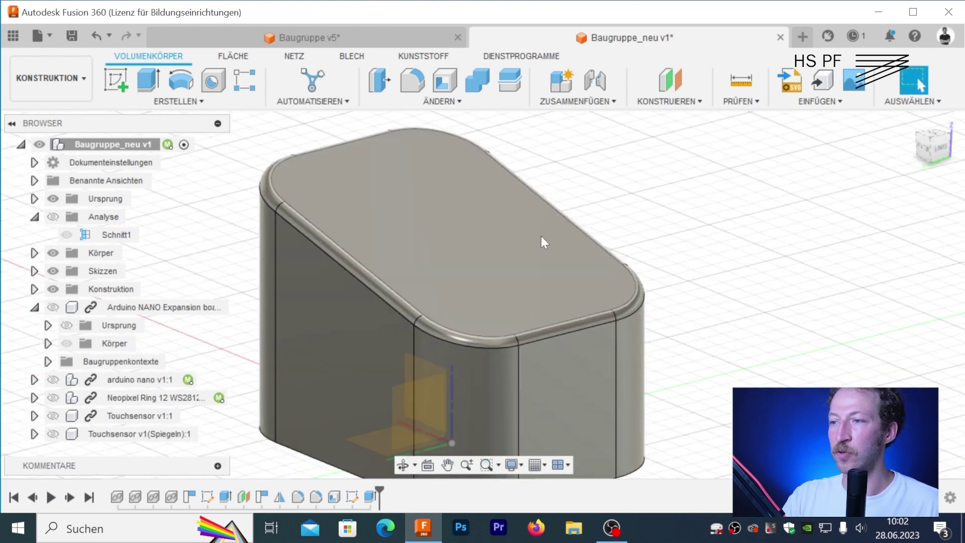
pyautogui.moveTo(499, 273)
pyautogui.keyDown('shift'); pyautogui.mouseDown(button='middle')
pyautogui.moveTo(415, 275)
pyautogui.moveTo(262, 340)
pyautogui.mouseUp(button='middle'); pyautogui.keyUp('shift')
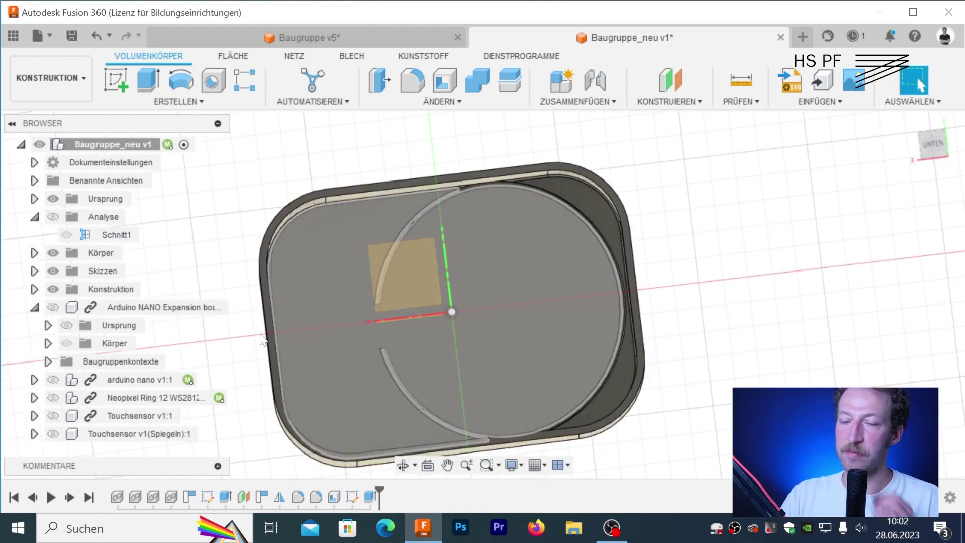
pyautogui.click(53, 217)
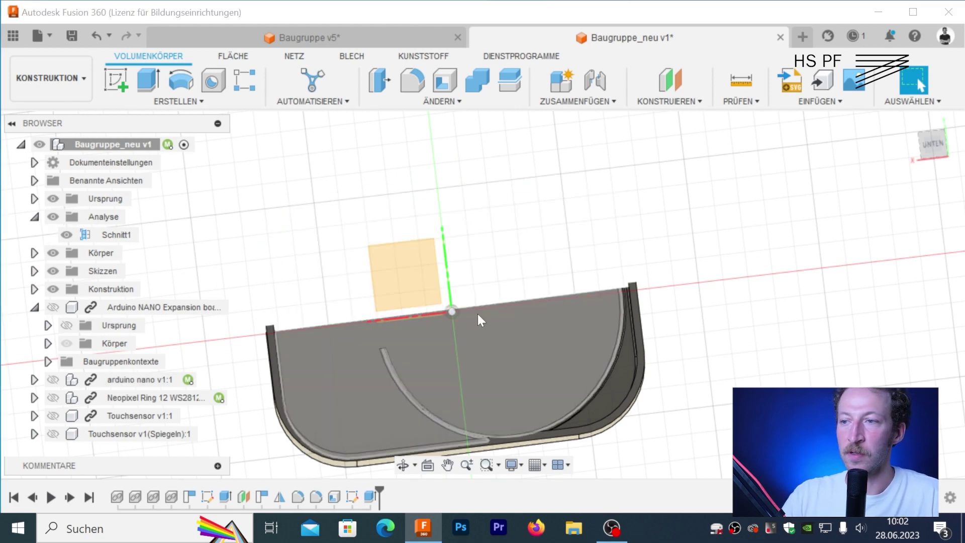
pyautogui.keyDown('shift'); pyautogui.moveTo(478, 315); pyautogui.dragTo(464, 211, button='middle'); pyautogui.keyUp('shift')
# - Make the Neopixel Ring component visible inside the sectioned enclosure
pyautogui.scroll(3, 464, 211)
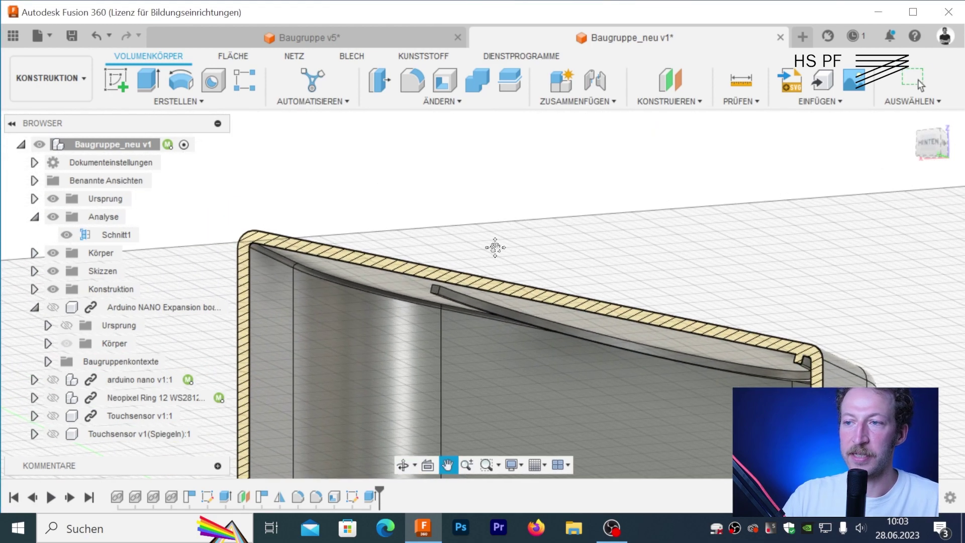
pyautogui.click(58, 400)
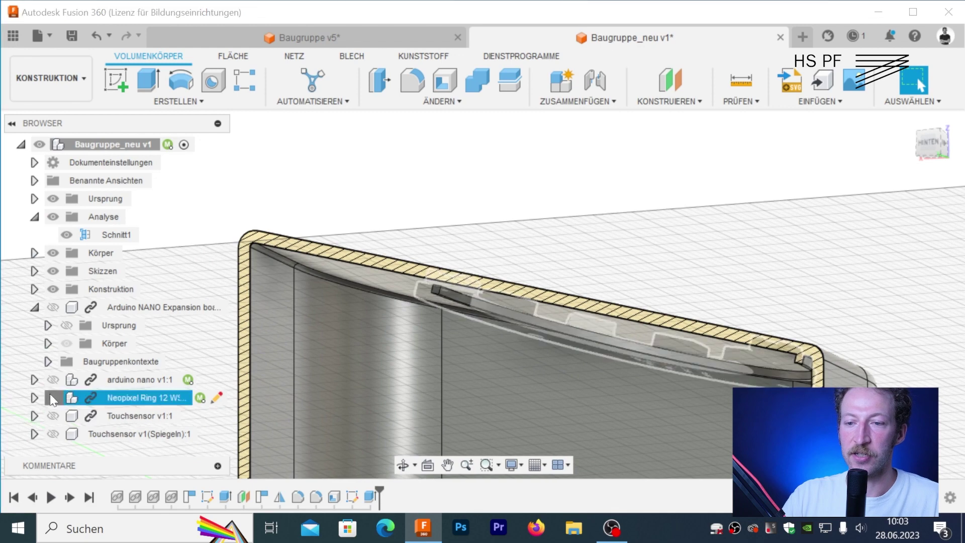
pyautogui.click(52, 397)
pyautogui.scroll(5, 452, 301)
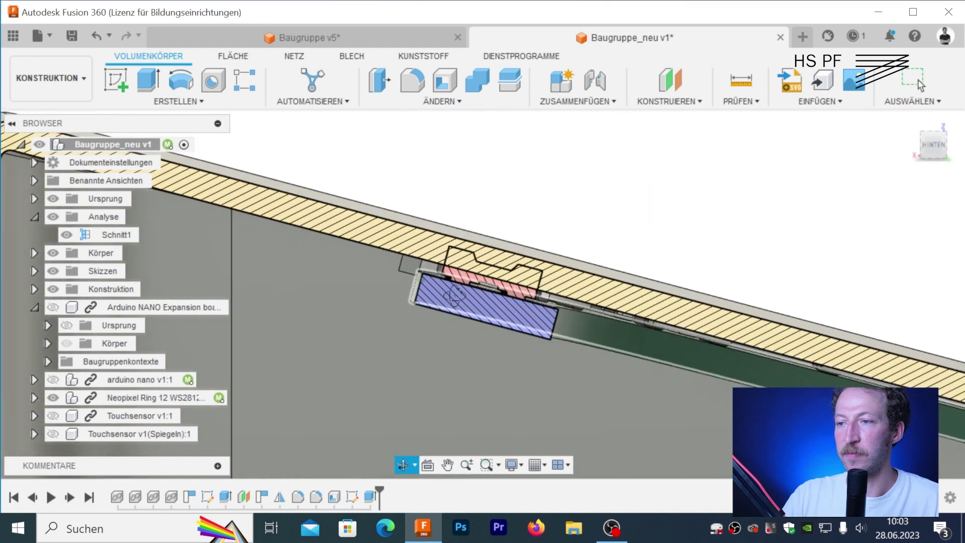
pyautogui.keyDown('shift'); pyautogui.moveTo(450, 301); pyautogui.dragTo(444, 279, button='middle'); pyautogui.keyUp('shift')
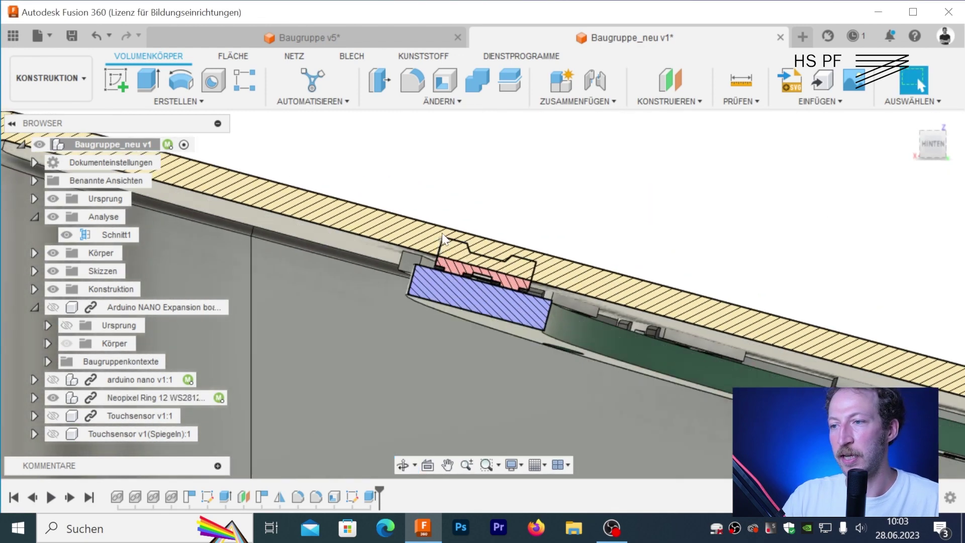
pyautogui.scroll(-3, 531, 337)
pyautogui.scroll(-2, 465, 297)
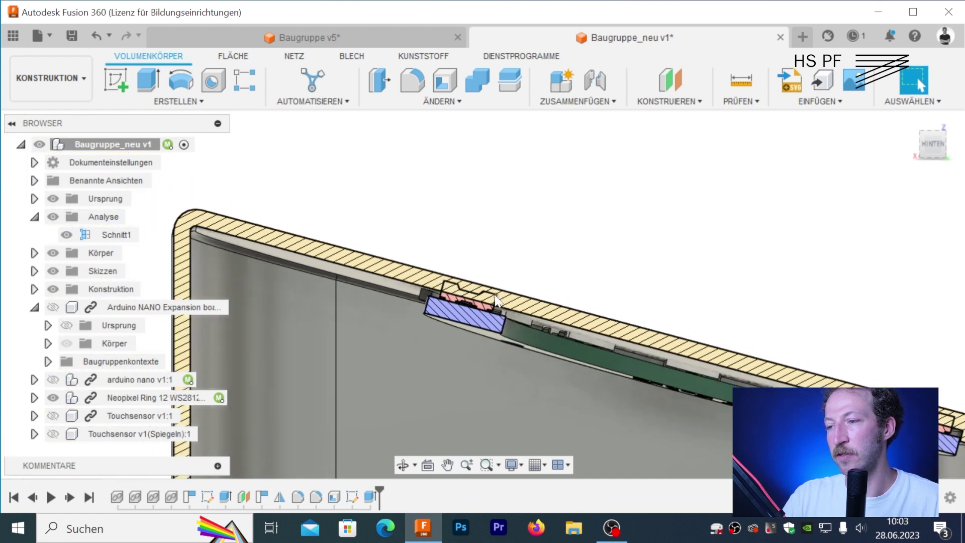
# - Expand Skizzen and show Skizze2's ring and touch-sensor outlines
pyautogui.moveTo(496, 300); pyautogui.dragTo(328, 243, button='middle')
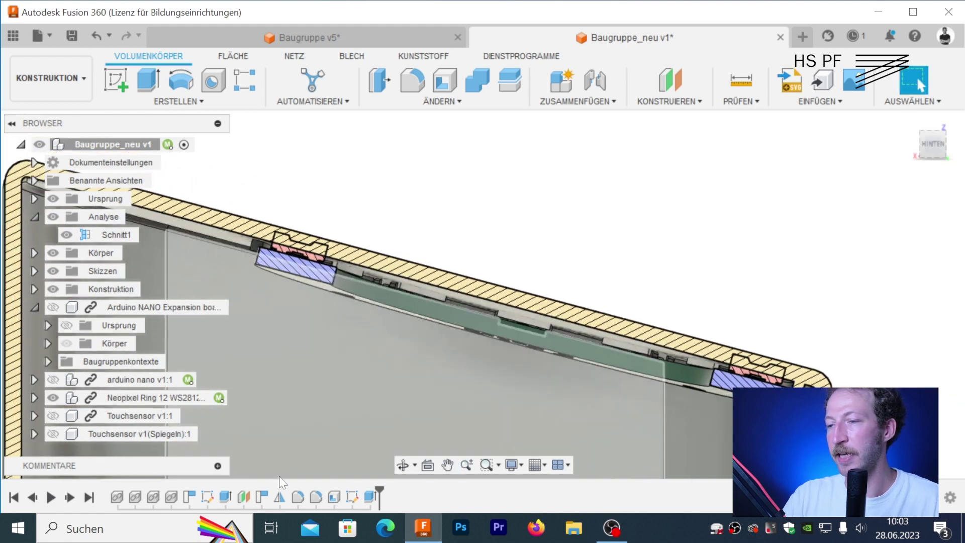
pyautogui.scroll(-2, 353, 329)
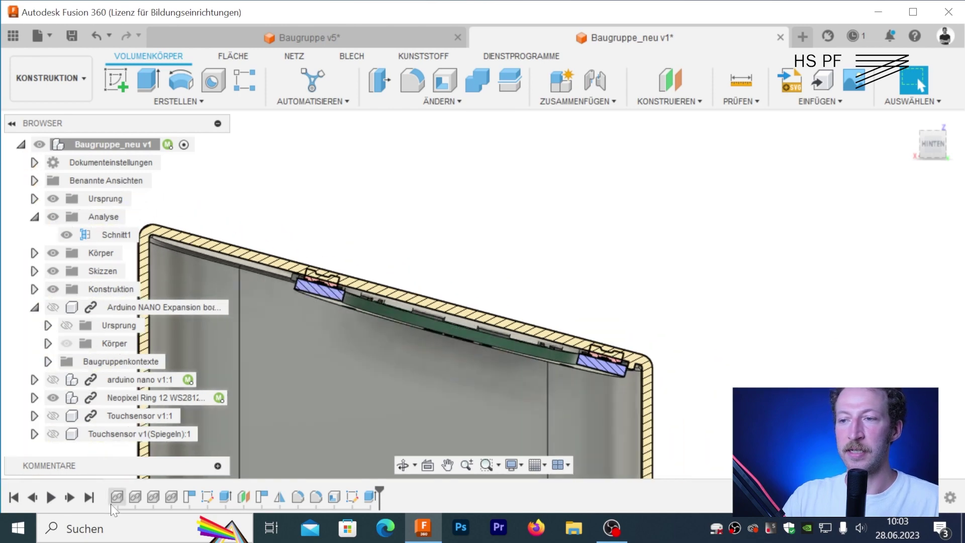
pyautogui.click(34, 272)
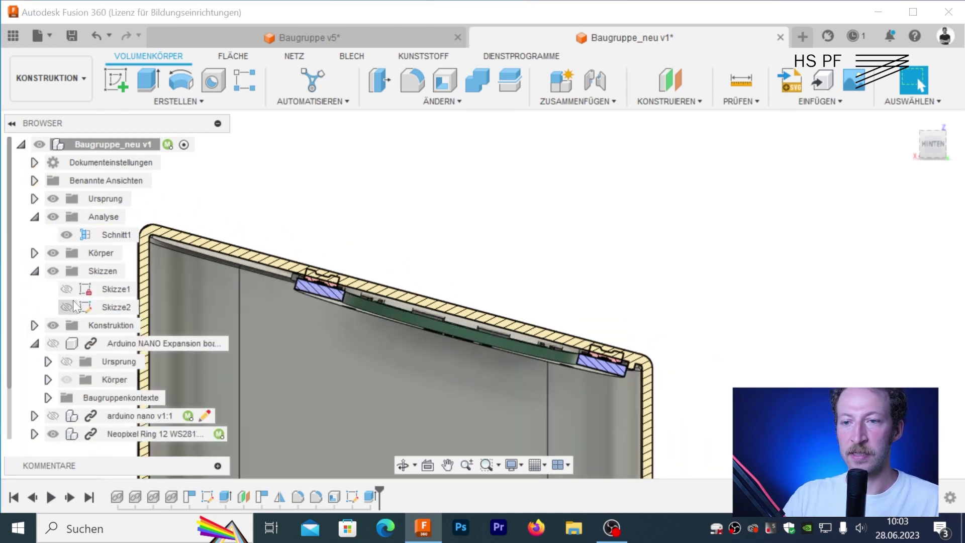
pyautogui.click(66, 307)
pyautogui.keyDown('shift'); pyautogui.moveTo(308, 334); pyautogui.dragTo(317, 308, button='middle'); pyautogui.keyUp('shift')
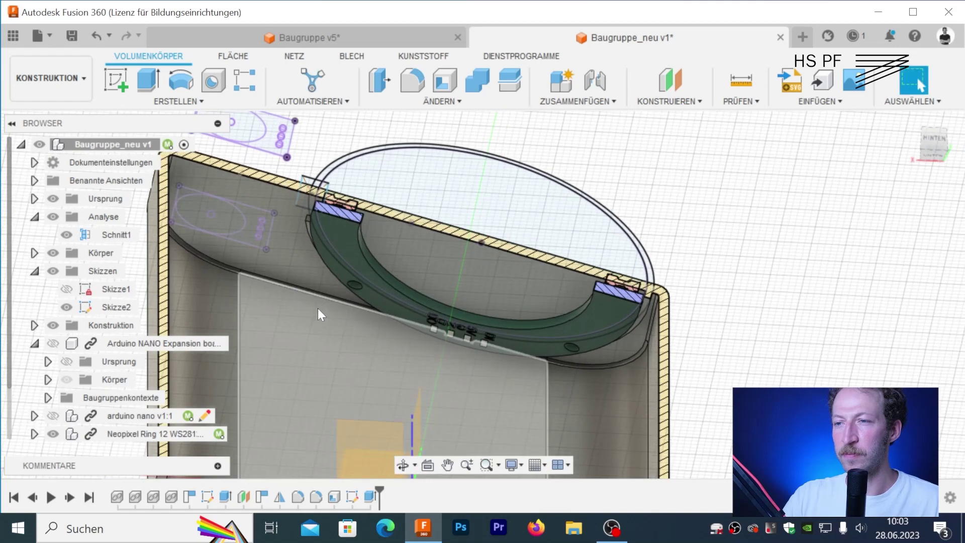
# - Cut Skizze2's circular profile -1 mm into the enclosure's top wall
pyautogui.press('e')
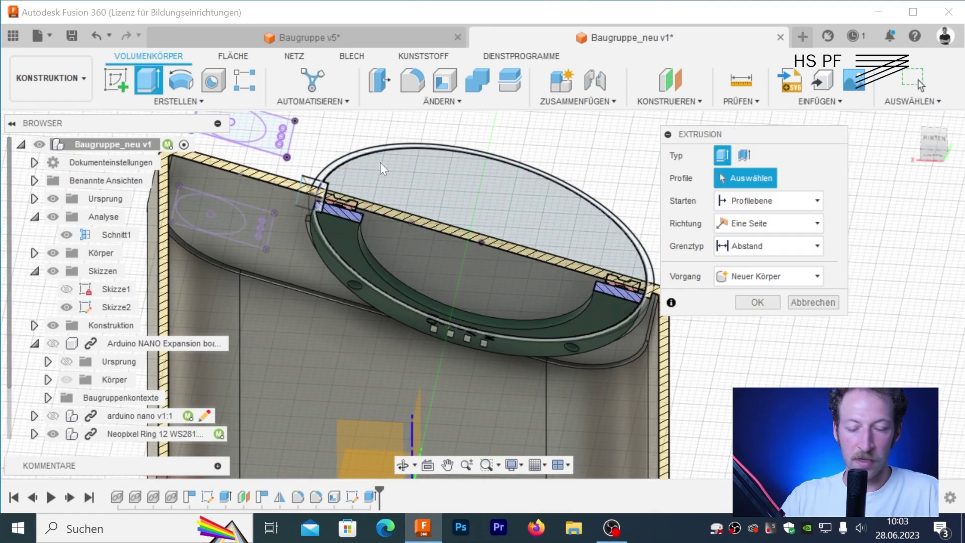
pyautogui.click(393, 164)
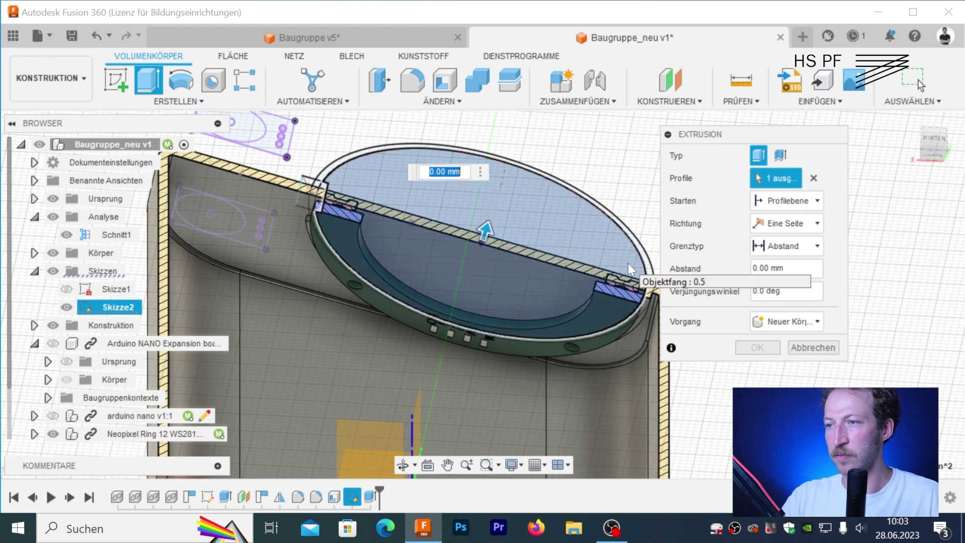
pyautogui.write('1')
pyautogui.press('Return')
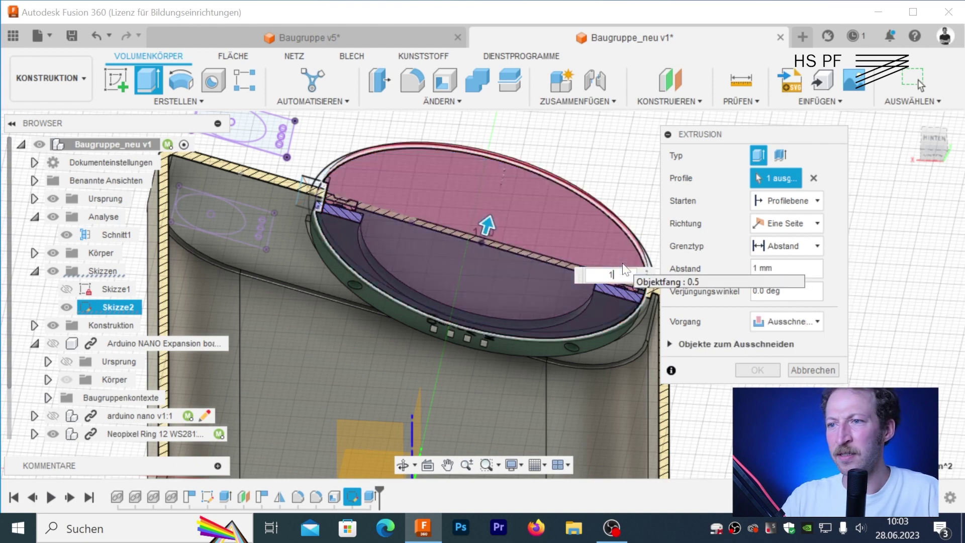
pyautogui.scroll(3, 504, 249)
pyautogui.moveTo(488, 237)
pyautogui.keyDown('shift'); pyautogui.mouseDown(button='middle')
pyautogui.moveTo(420, 259)
pyautogui.moveTo(435, 260)
pyautogui.mouseUp(button='middle'); pyautogui.keyUp('shift')
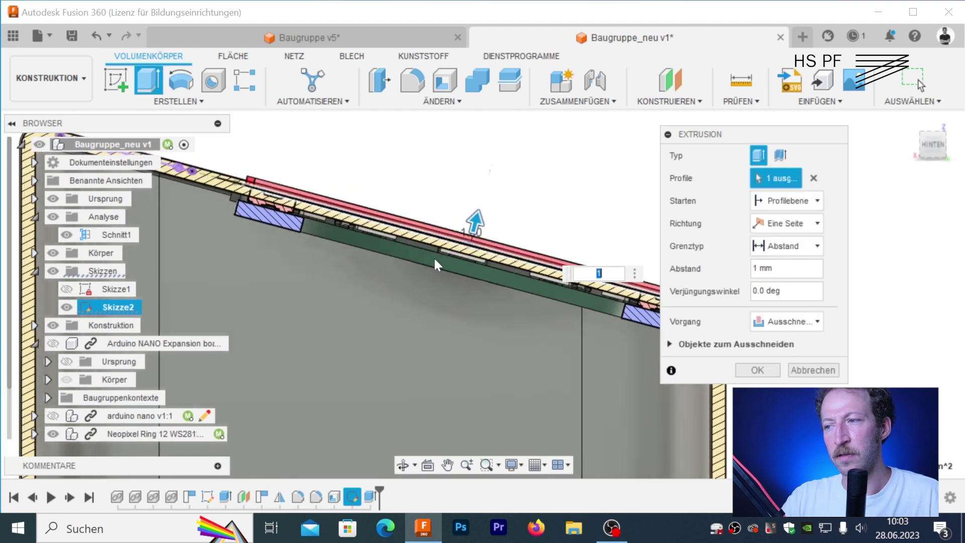
pyautogui.write('-1')
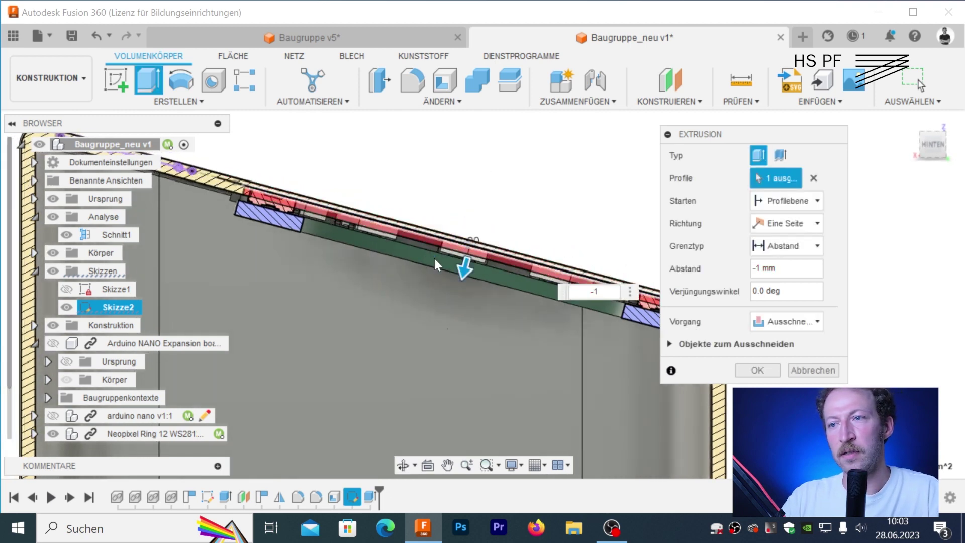
pyautogui.moveTo(511, 283); pyautogui.dragTo(376, 238, button='middle')
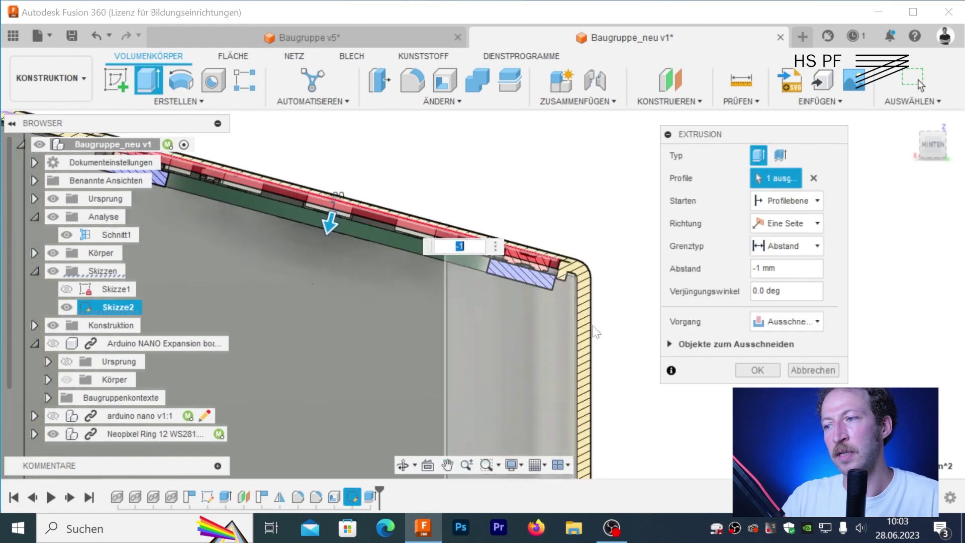
pyautogui.click(765, 370)
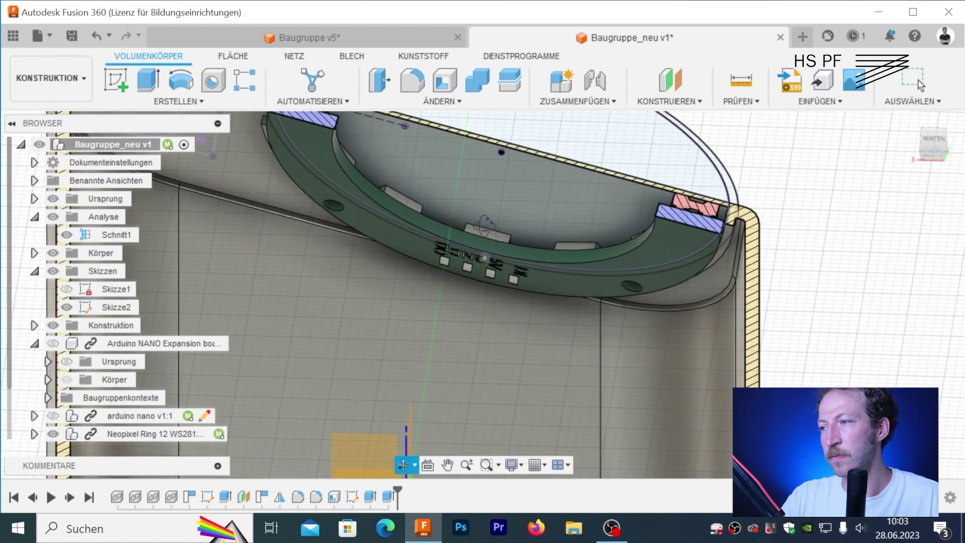
pyautogui.keyDown('shift'); pyautogui.moveTo(483, 224); pyautogui.dragTo(388, 192, button='middle'); pyautogui.keyUp('shift')
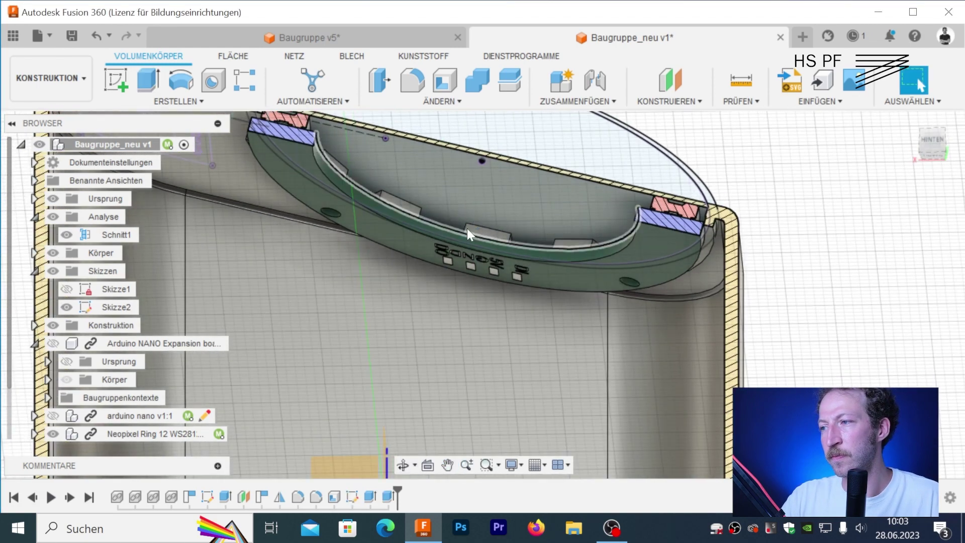
pyautogui.scroll(5, 387, 191)
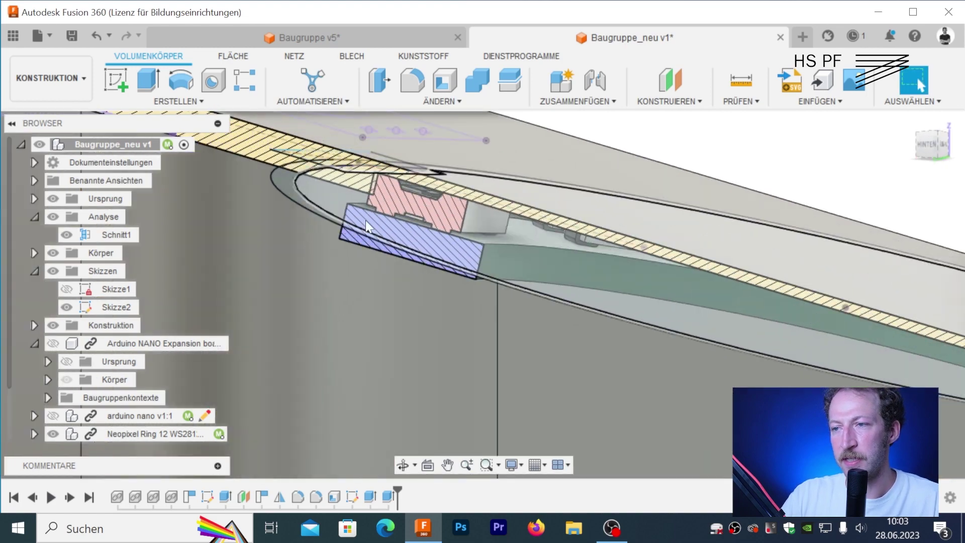
pyautogui.scroll(2, 464, 234)
pyautogui.scroll(-3, 465, 234)
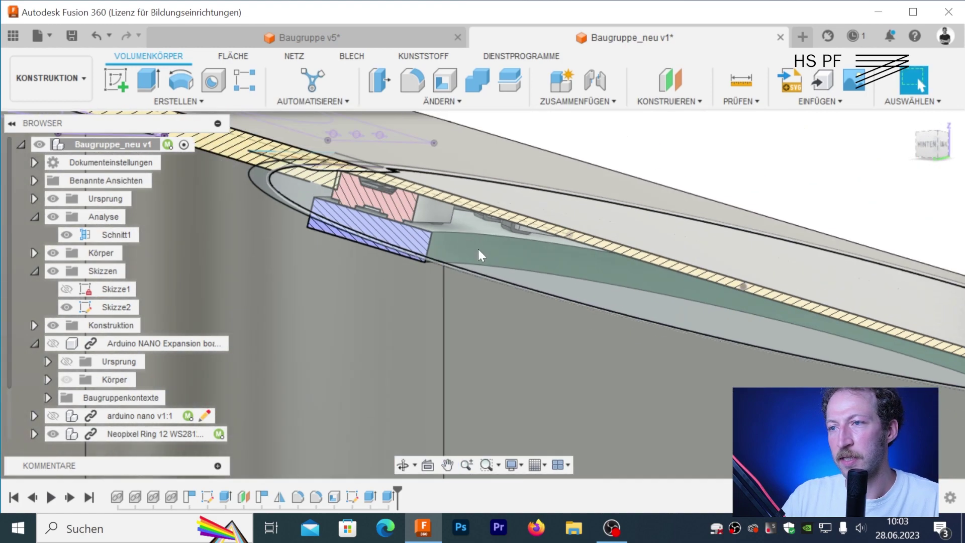
pyautogui.moveTo(478, 249)
pyautogui.keyDown('shift'); pyautogui.mouseDown(button='middle')
pyautogui.moveTo(649, 288)
pyautogui.moveTo(447, 315)
pyautogui.mouseUp(button='middle'); pyautogui.keyUp('shift')
pyautogui.scroll(2, 409, 288)
pyautogui.scroll(3, 397, 284)
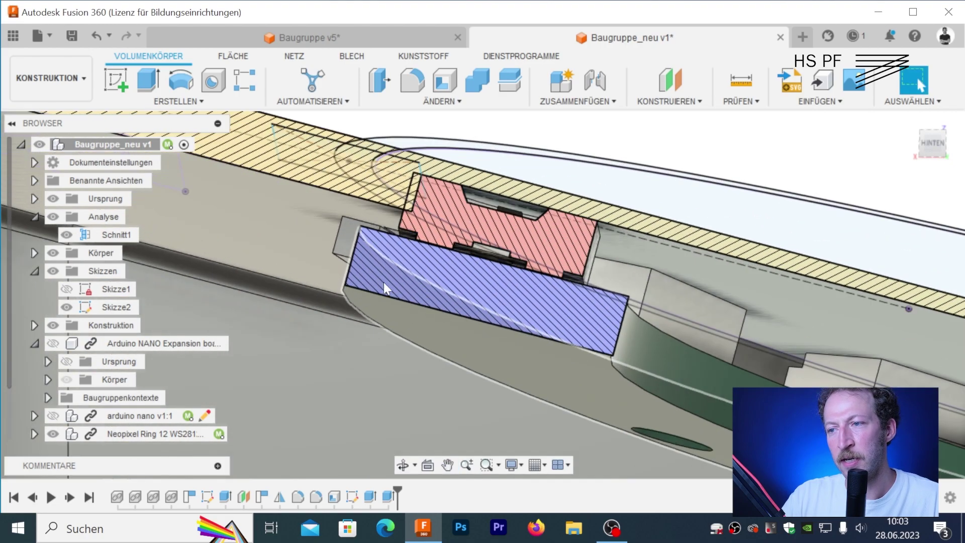
pyautogui.keyDown('shift'); pyautogui.moveTo(384, 282); pyautogui.dragTo(388, 277, button='middle'); pyautogui.keyUp('shift')
pyautogui.scroll(-2, 389, 277)
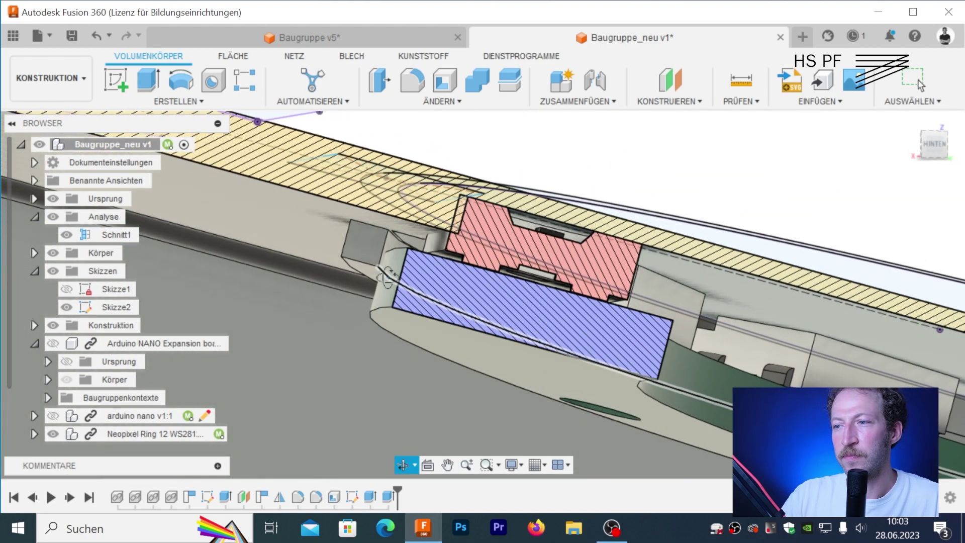
pyautogui.scroll(-2, 372, 284)
pyautogui.scroll(-2, 379, 285)
pyautogui.scroll(-1, 384, 281)
pyautogui.keyDown('shift'); pyautogui.moveTo(387, 277); pyautogui.dragTo(378, 300, button='middle'); pyautogui.keyUp('shift')
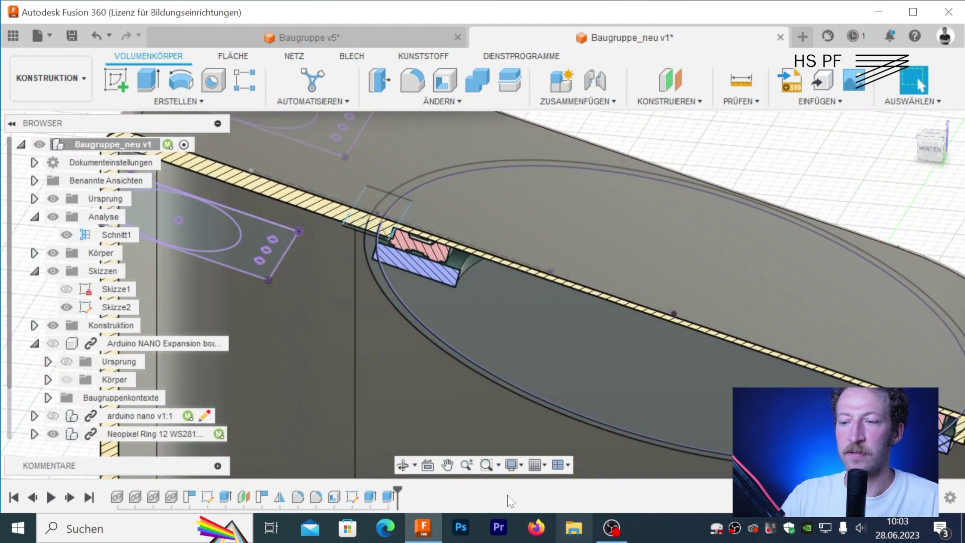
# - Edit the circular cut so it also includes the small edge profile
pyautogui.rightClick(397, 491)
pyautogui.click(439, 346)
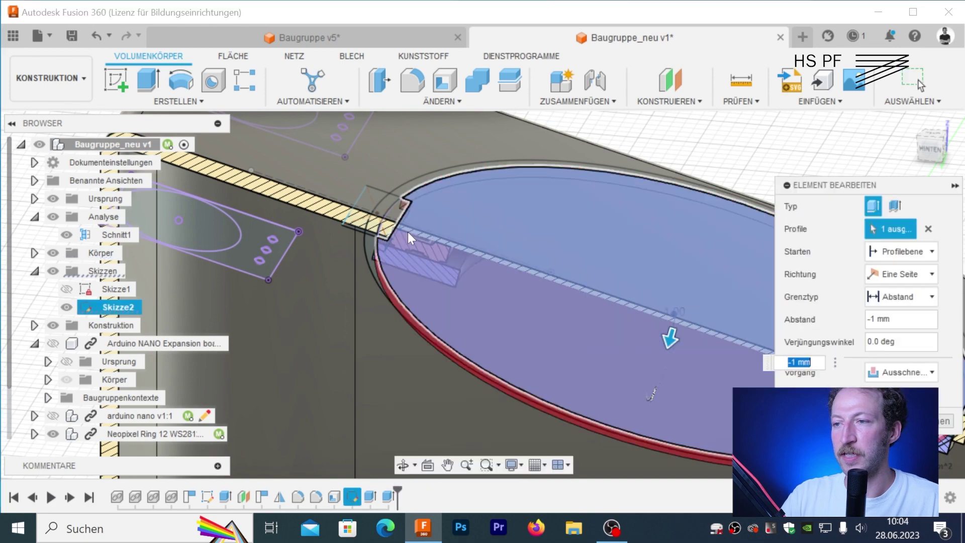
pyautogui.click(397, 219)
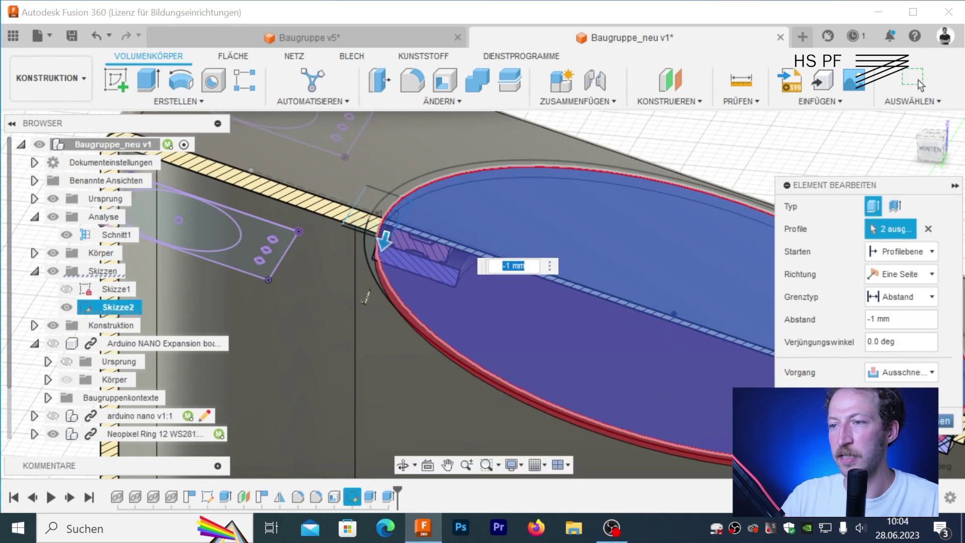
pyautogui.press('Return')
pyautogui.moveTo(552, 382)
pyautogui.keyDown('shift'); pyautogui.mouseDown(button='middle')
pyautogui.moveTo(472, 397)
pyautogui.moveTo(472, 312)
pyautogui.moveTo(388, 272)
pyautogui.moveTo(361, 297)
pyautogui.moveTo(406, 316)
pyautogui.moveTo(362, 301)
pyautogui.mouseUp(button='middle'); pyautogui.keyUp('shift')
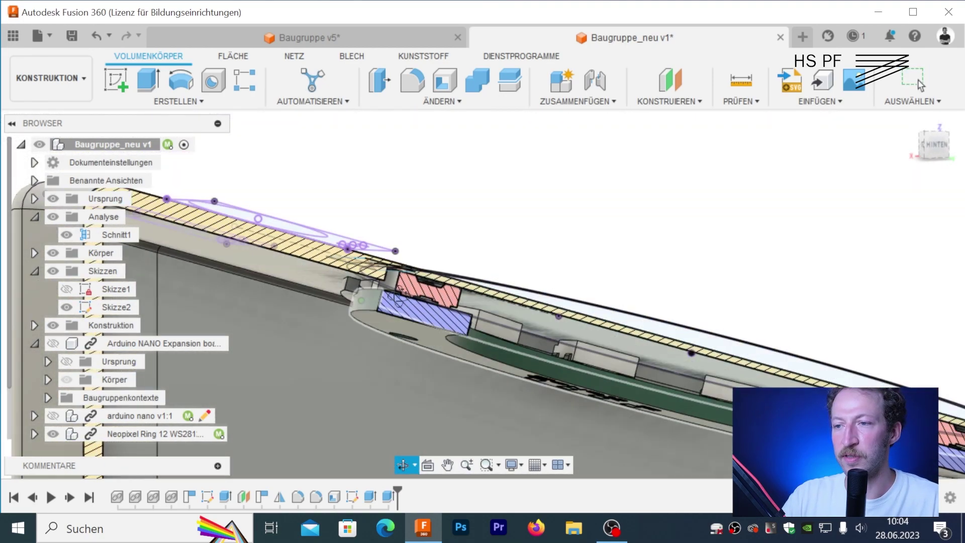
pyautogui.scroll(2, 357, 311)
pyautogui.scroll(1, 351, 279)
pyautogui.scroll(2, 356, 329)
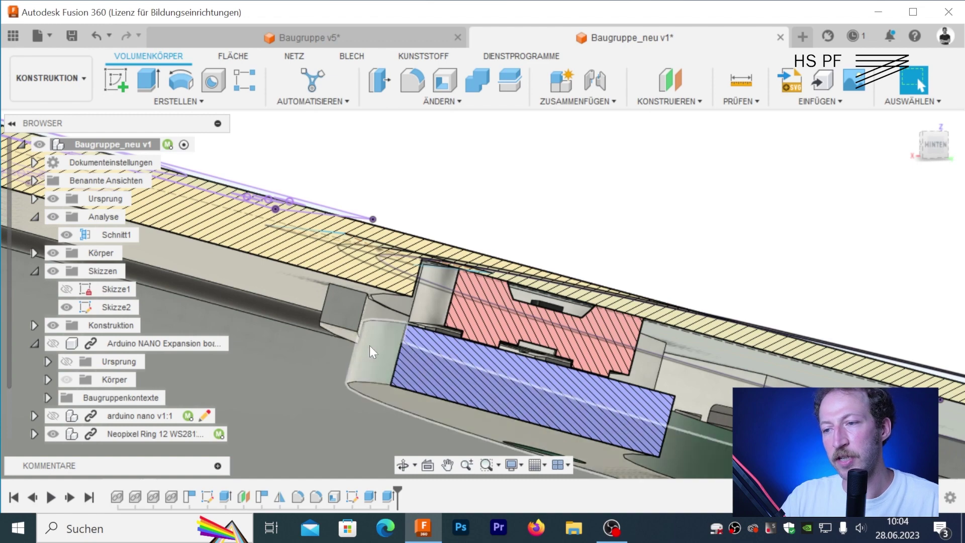
pyautogui.keyDown('shift'); pyautogui.moveTo(369, 345); pyautogui.dragTo(372, 341, button='middle'); pyautogui.keyUp('shift')
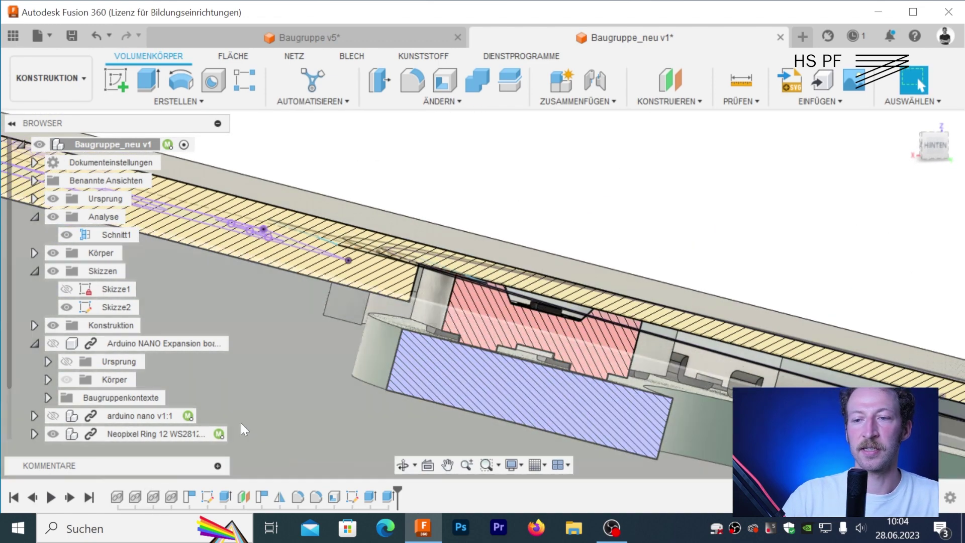
# - Change the extrusion feature's distance to -4 mm
pyautogui.rightClick(365, 326)
pyautogui.click(467, 353)
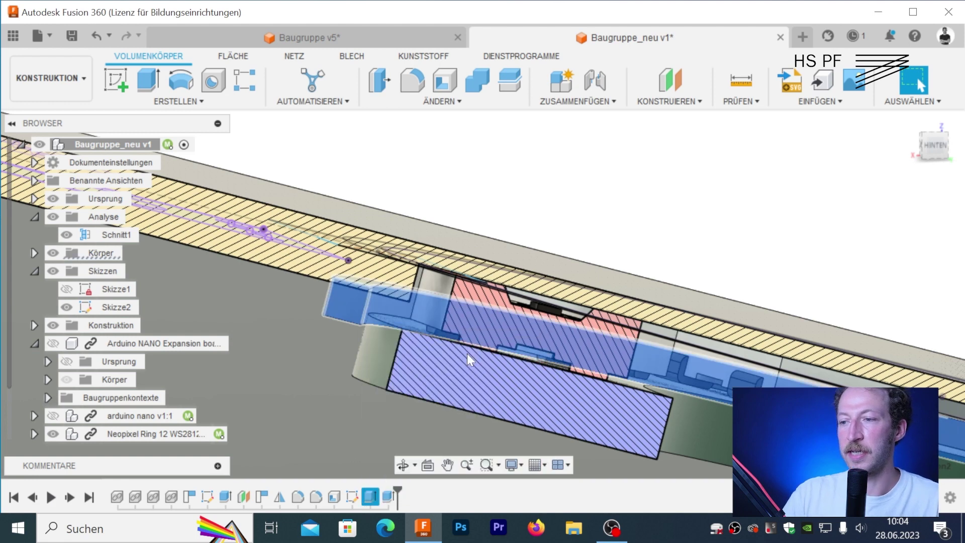
pyautogui.scroll(-3, 469, 376)
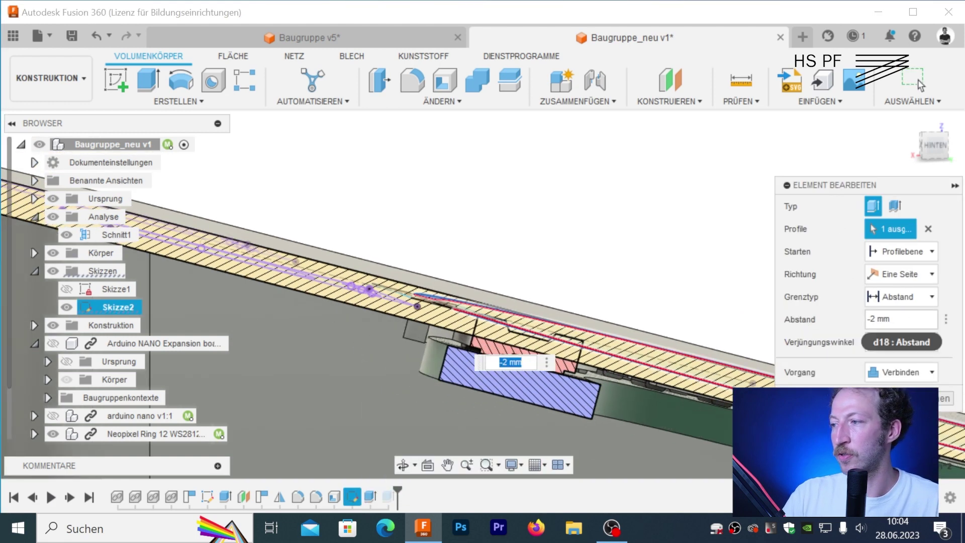
pyautogui.click(875, 319)
pyautogui.write('-')
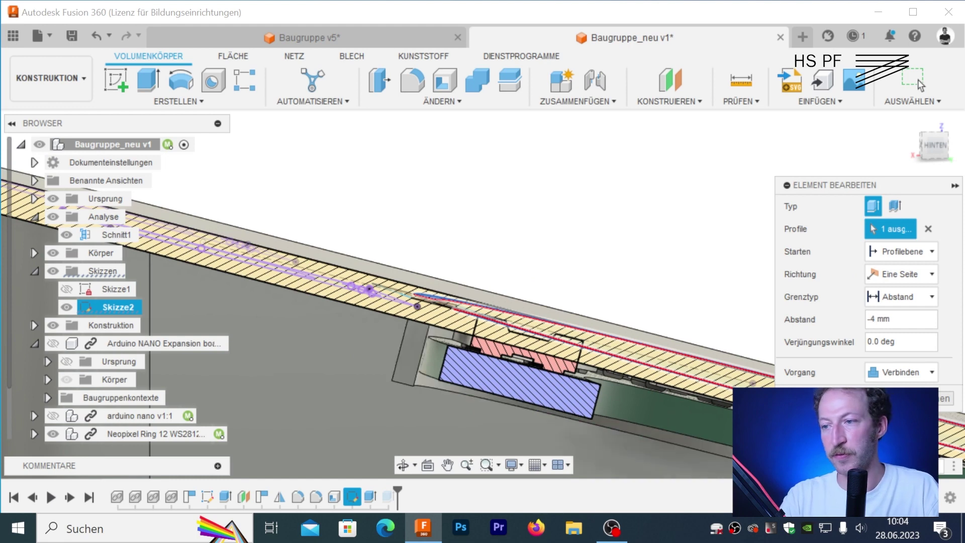
pyautogui.write('4')
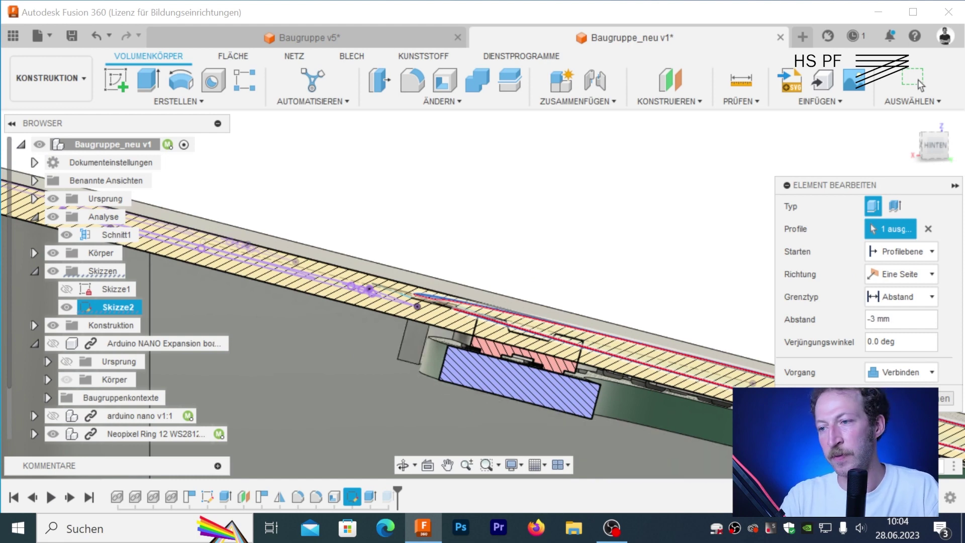
pyautogui.press('Return')
pyautogui.scroll(-2, 513, 372)
pyautogui.scroll(-3, 467, 322)
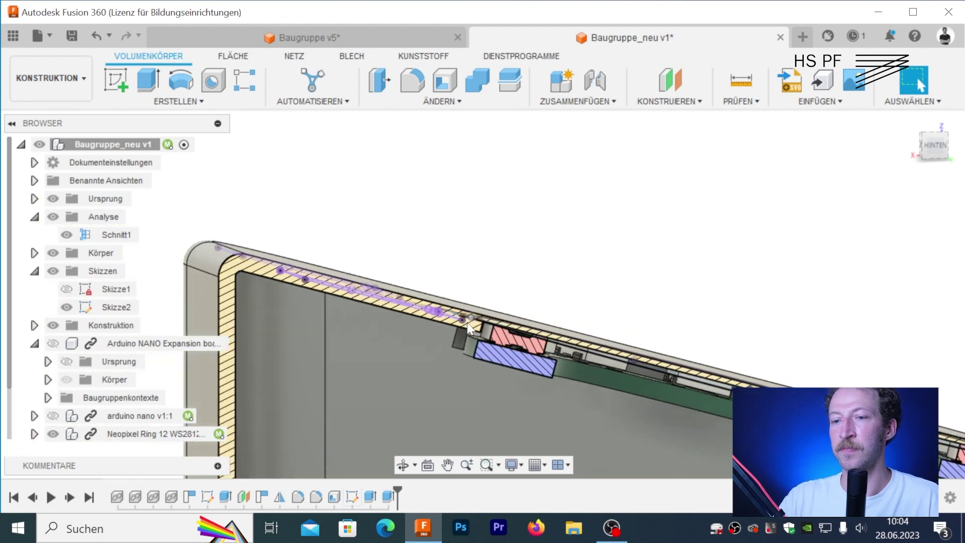
pyautogui.scroll(-2, 466, 322)
pyautogui.moveTo(680, 397)
pyautogui.keyDown('shift'); pyautogui.mouseDown(button='middle')
pyautogui.moveTo(586, 274)
pyautogui.moveTo(543, 317)
pyautogui.moveTo(448, 329)
pyautogui.mouseUp(button='middle'); pyautogui.keyUp('shift')
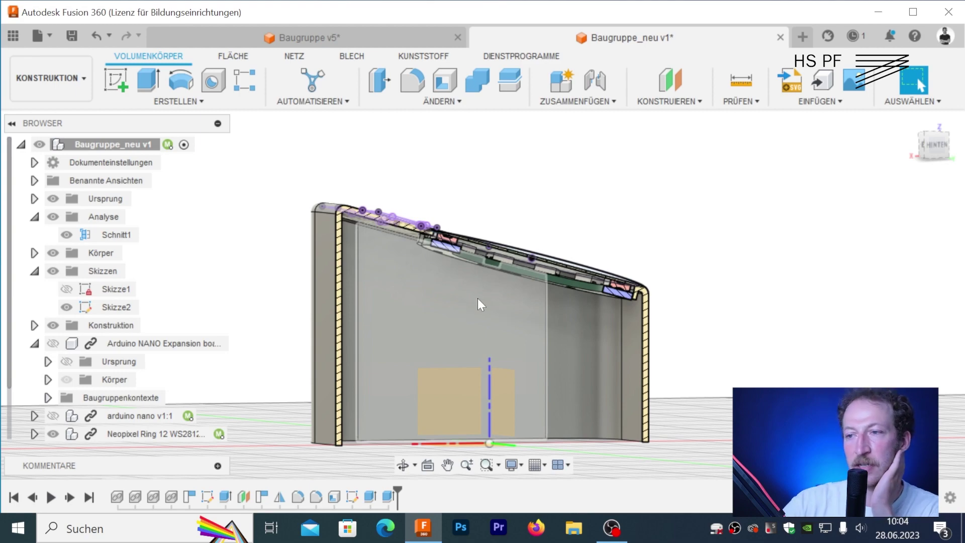
pyautogui.moveTo(377, 233)
pyautogui.keyDown('shift'); pyautogui.mouseDown(button='middle')
pyautogui.moveTo(396, 261)
pyautogui.moveTo(376, 302)
pyautogui.mouseUp(button='middle'); pyautogui.keyUp('shift')
pyautogui.moveTo(440, 363)
pyautogui.keyDown('shift'); pyautogui.mouseDown(button='middle')
pyautogui.moveTo(412, 294)
pyautogui.moveTo(403, 303)
pyautogui.mouseUp(button='middle'); pyautogui.keyUp('shift')
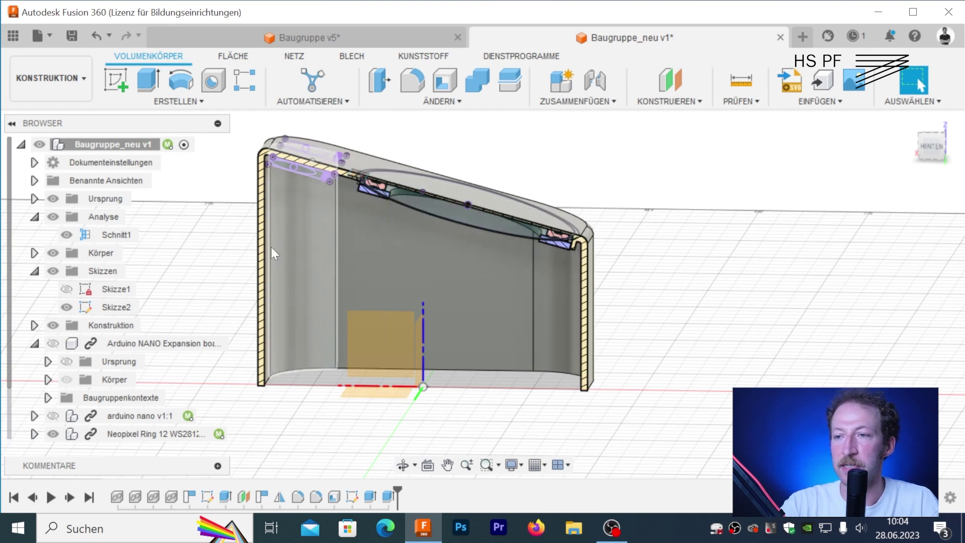
# - Hide the section analysis cut to show the whole enclosure
pyautogui.click(56, 218)
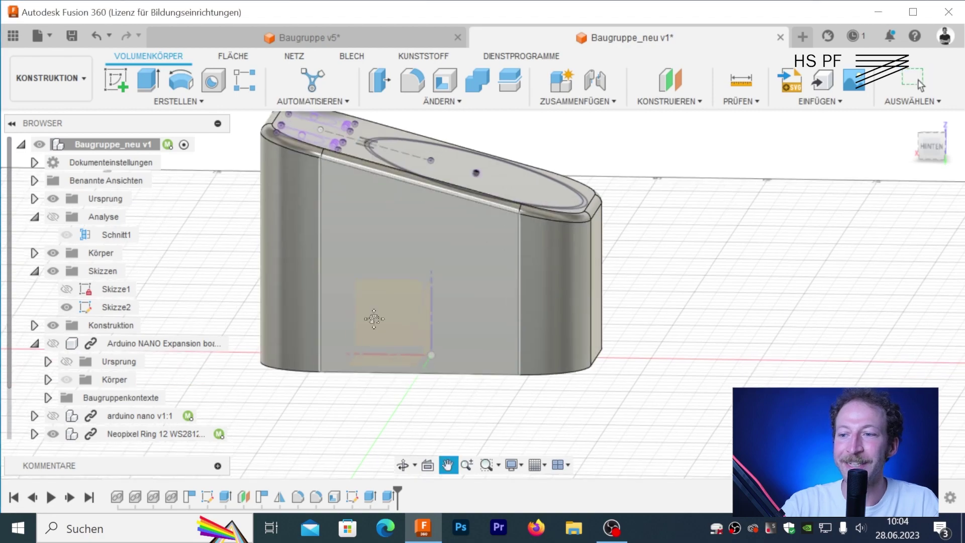
pyautogui.keyDown('shift'); pyautogui.moveTo(453, 302); pyautogui.dragTo(920, 84, button='middle'); pyautogui.keyUp('shift')
pyautogui.keyDown('shift'); pyautogui.moveTo(452, 301); pyautogui.dragTo(354, 349, button='middle'); pyautogui.keyUp('shift')
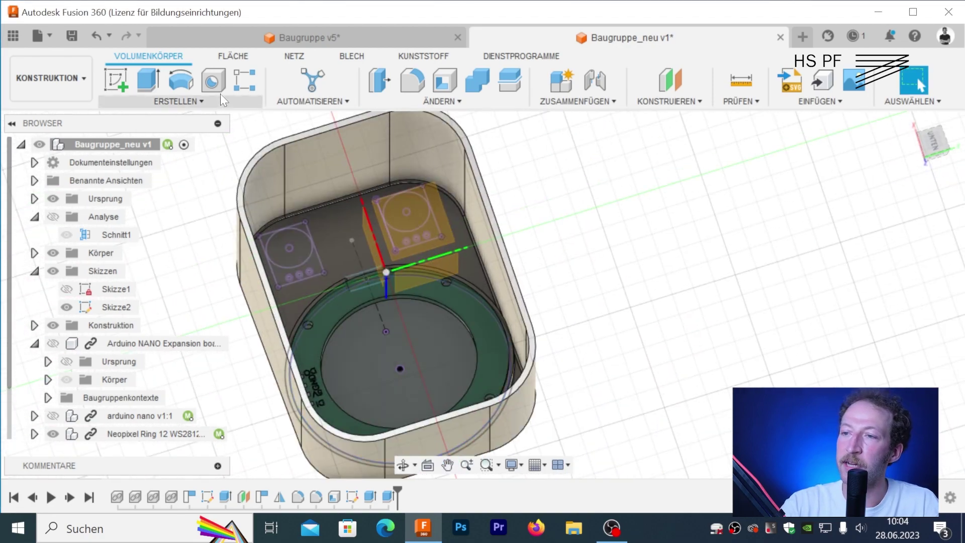
pyautogui.click(110, 83)
# - Sketch Skizze3 on the bottom face, project the housing outline, and finish it
pyautogui.click(408, 219)
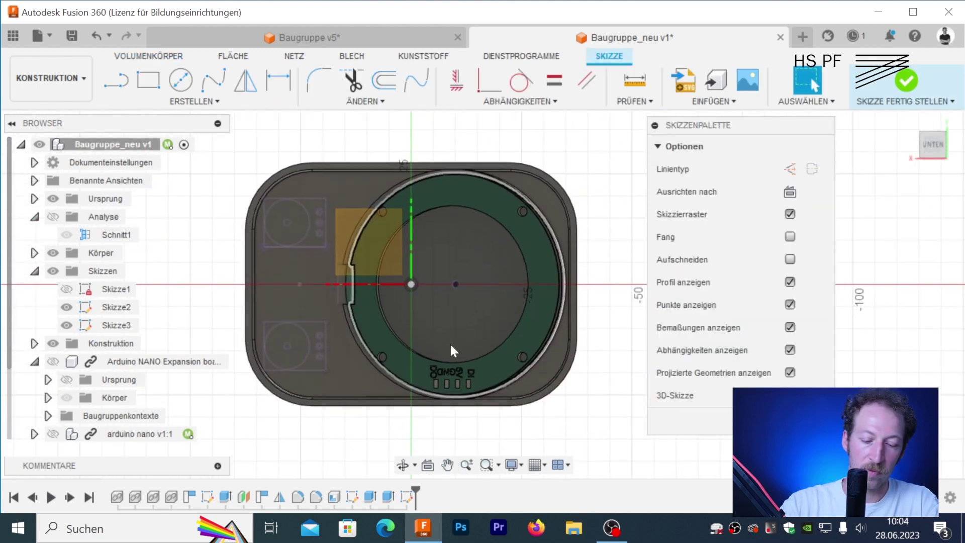
pyautogui.press('p')
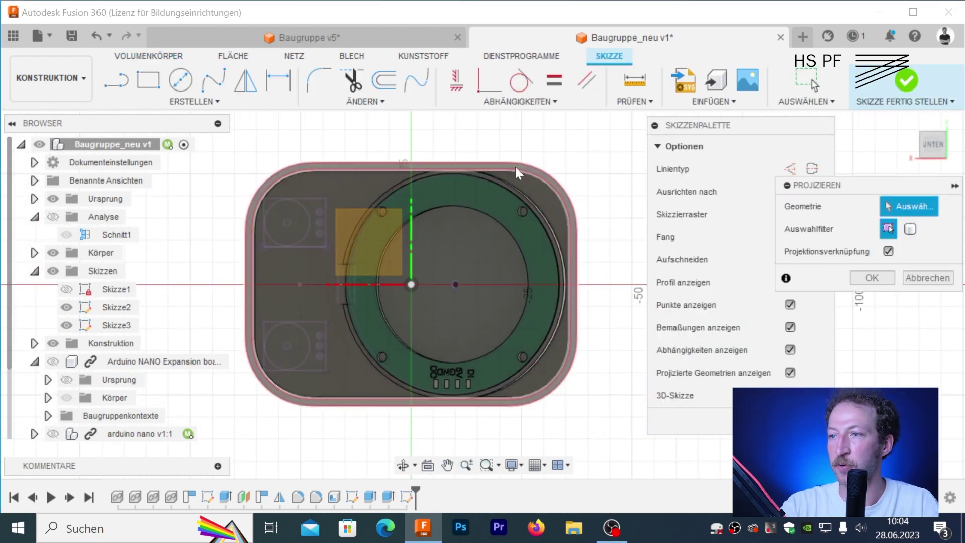
pyautogui.click(515, 169)
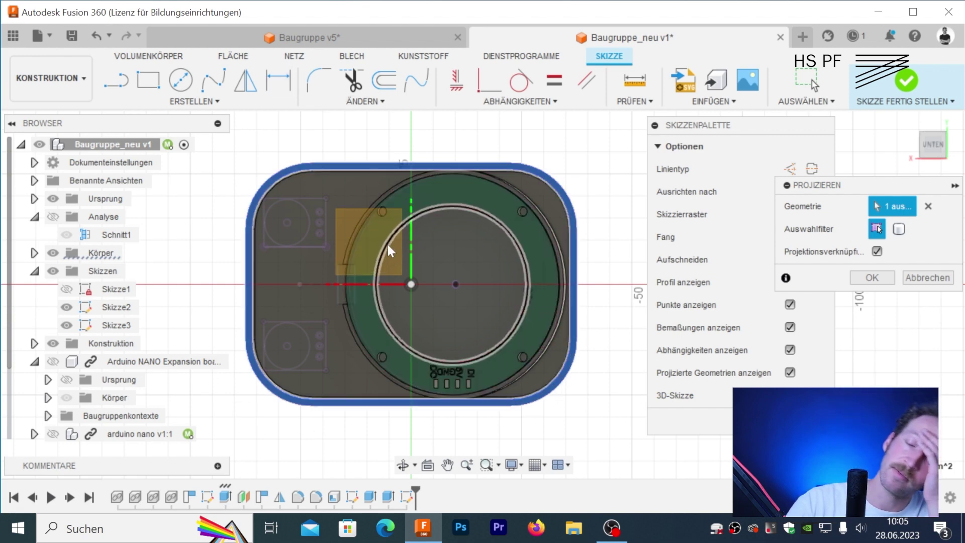
pyautogui.click(857, 277)
pyautogui.keyDown('shift'); pyautogui.moveTo(635, 280); pyautogui.dragTo(569, 301, button='middle'); pyautogui.keyUp('shift')
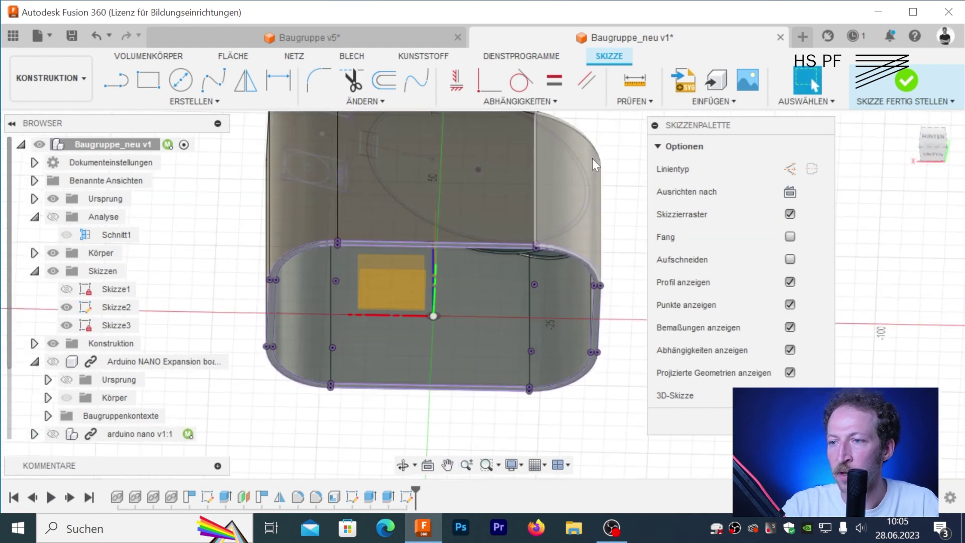
pyautogui.moveTo(475, 177)
pyautogui.keyDown('shift'); pyautogui.mouseDown(button='middle')
pyautogui.moveTo(456, 152)
pyautogui.moveTo(463, 188)
pyautogui.moveTo(405, 280)
pyautogui.mouseUp(button='middle'); pyautogui.keyUp('shift')
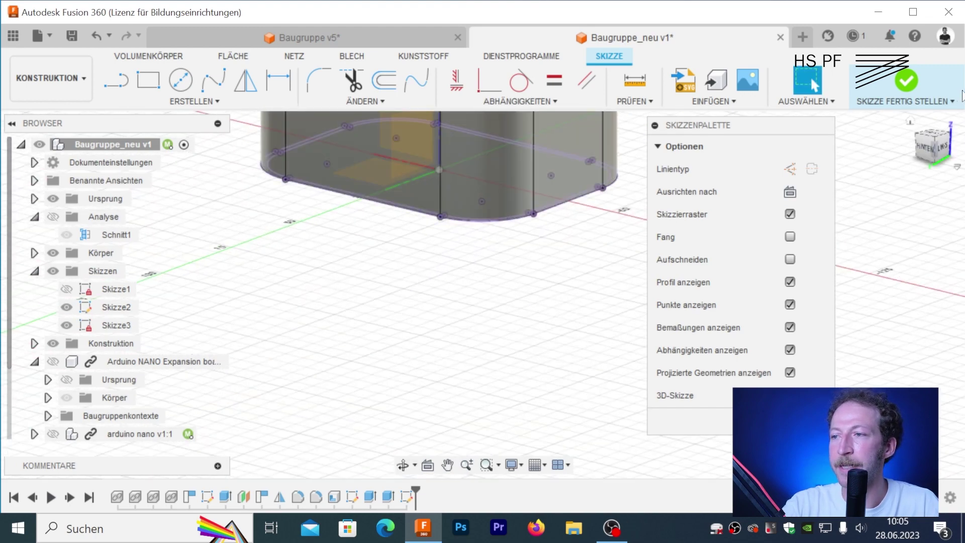
pyautogui.click(917, 156)
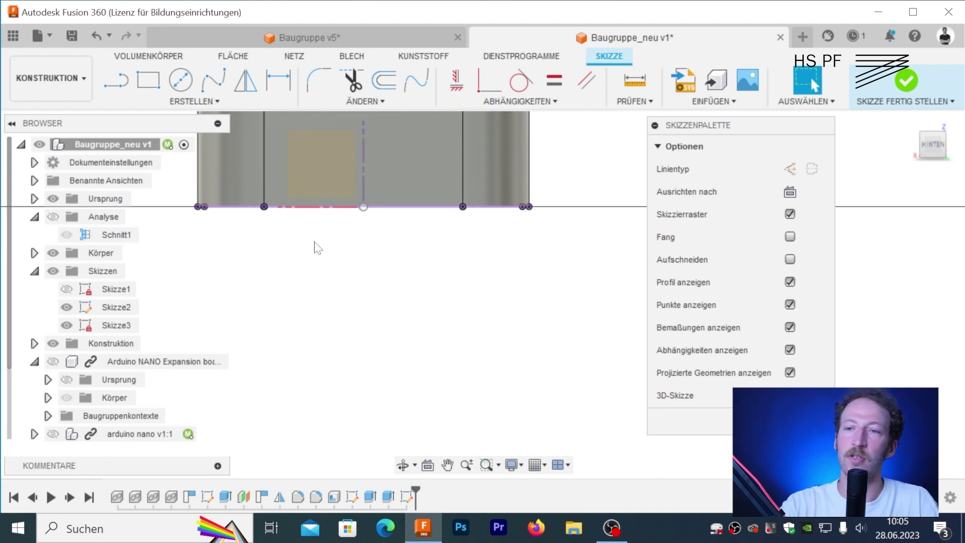
pyautogui.keyDown('shift'); pyautogui.moveTo(317, 247); pyautogui.dragTo(327, 333, button='middle'); pyautogui.keyUp('shift')
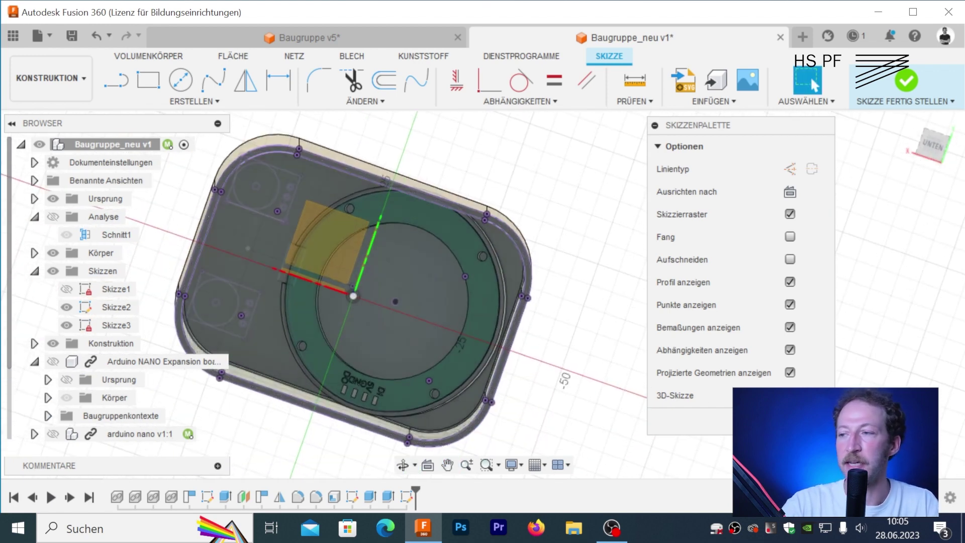
pyautogui.click(906, 81)
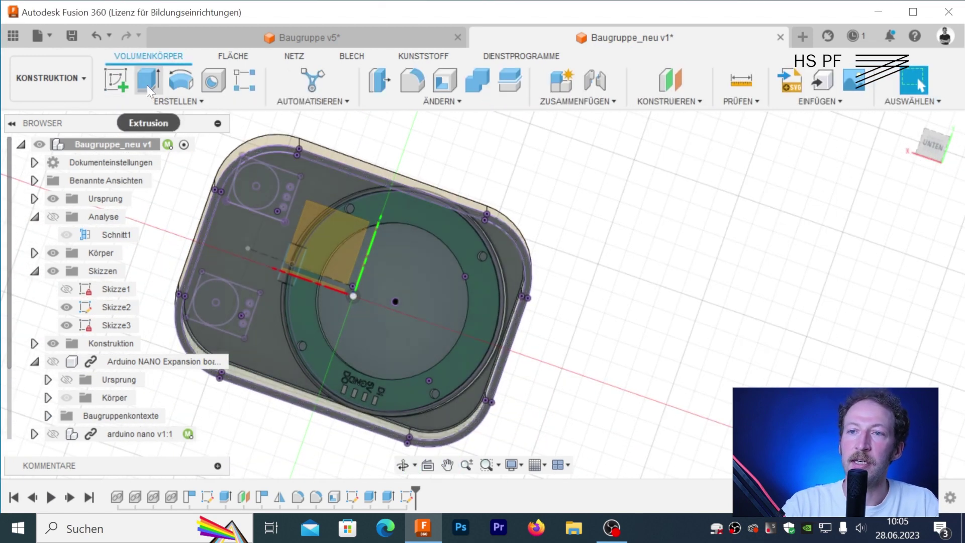
# - Extrude Skizze3's outline -1 mm as new body Körper2, with Körper1 hidden
pyautogui.click(147, 85)
pyautogui.click(272, 160)
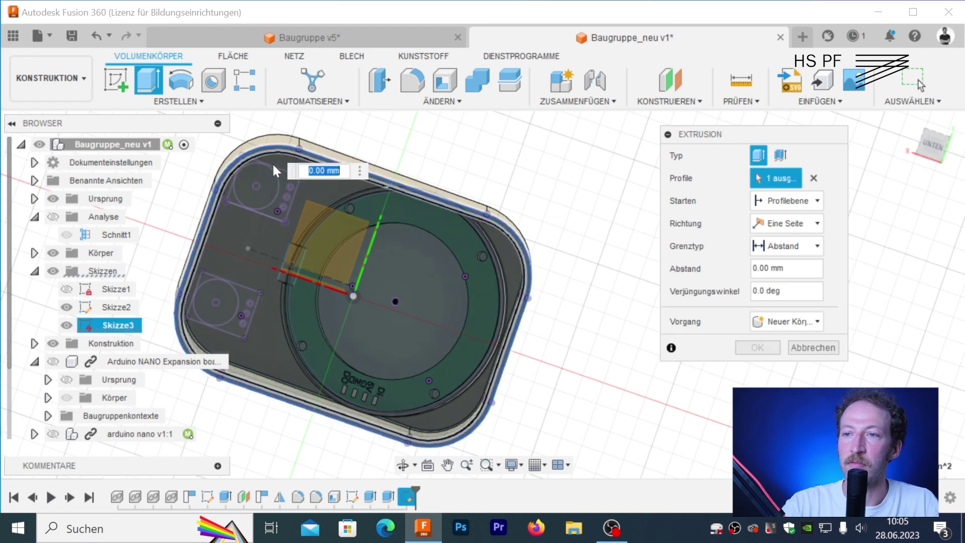
pyautogui.keyDown('shift'); pyautogui.moveTo(274, 168); pyautogui.dragTo(478, 173, button='middle'); pyautogui.keyUp('shift')
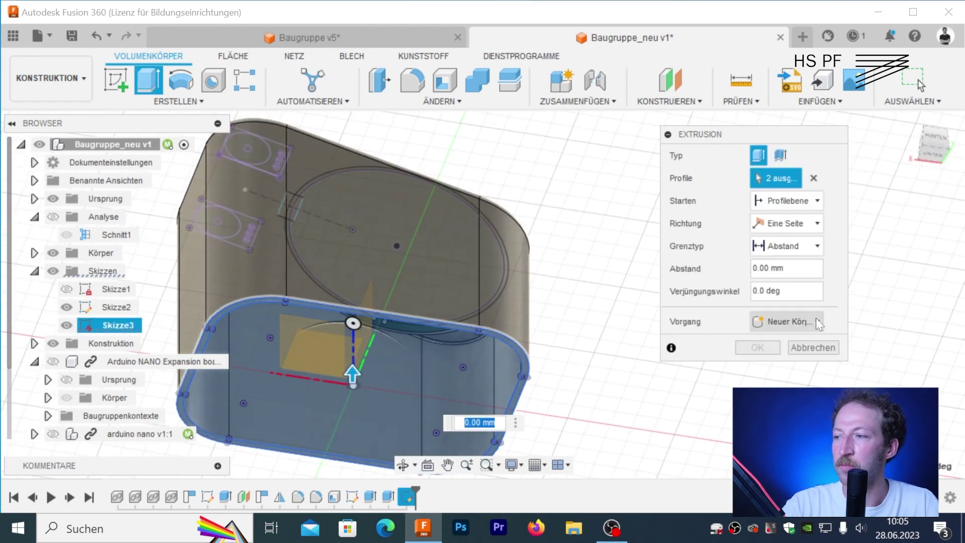
pyautogui.click(815, 318)
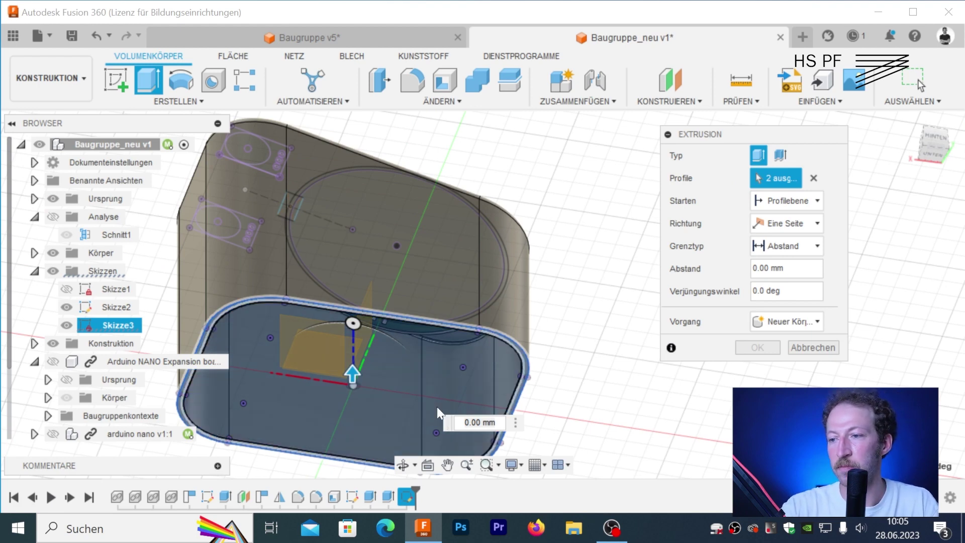
pyautogui.write('1')
pyautogui.press('Return')
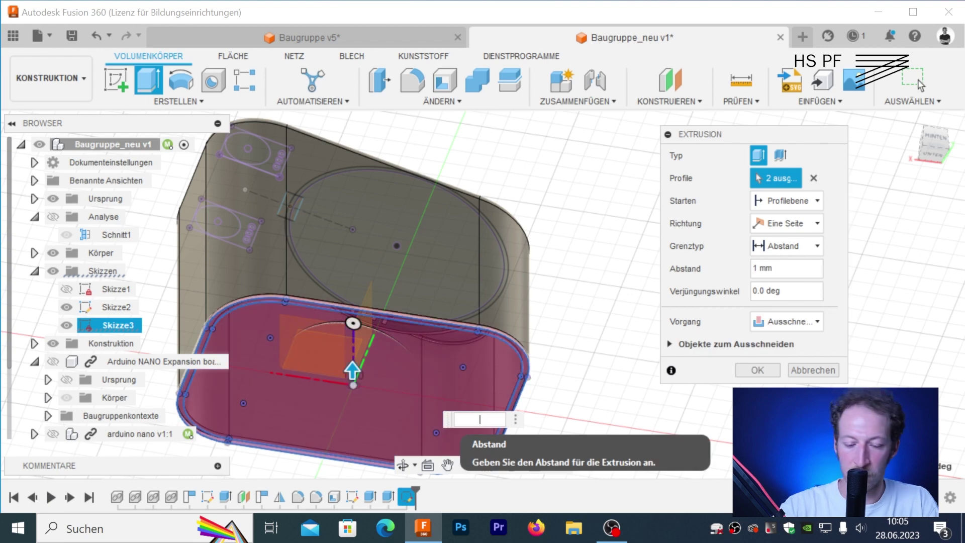
pyautogui.write('-1')
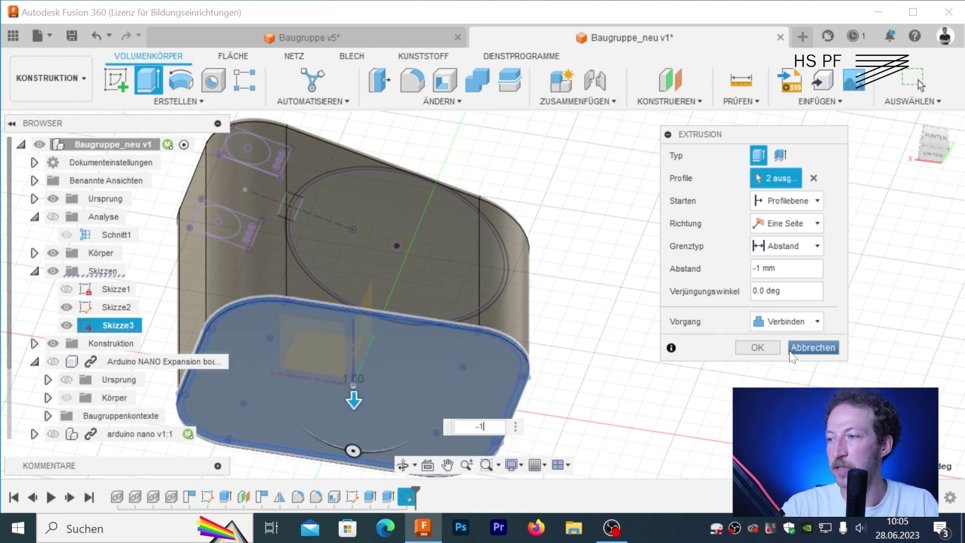
pyautogui.click(790, 321)
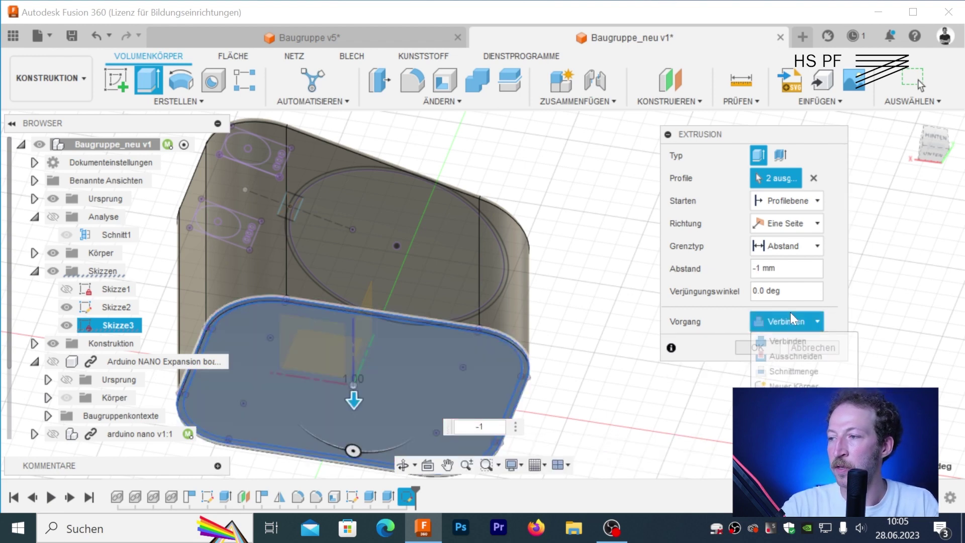
pyautogui.click(792, 384)
pyautogui.keyDown('shift'); pyautogui.moveTo(654, 415); pyautogui.dragTo(453, 226, button='middle'); pyautogui.keyUp('shift')
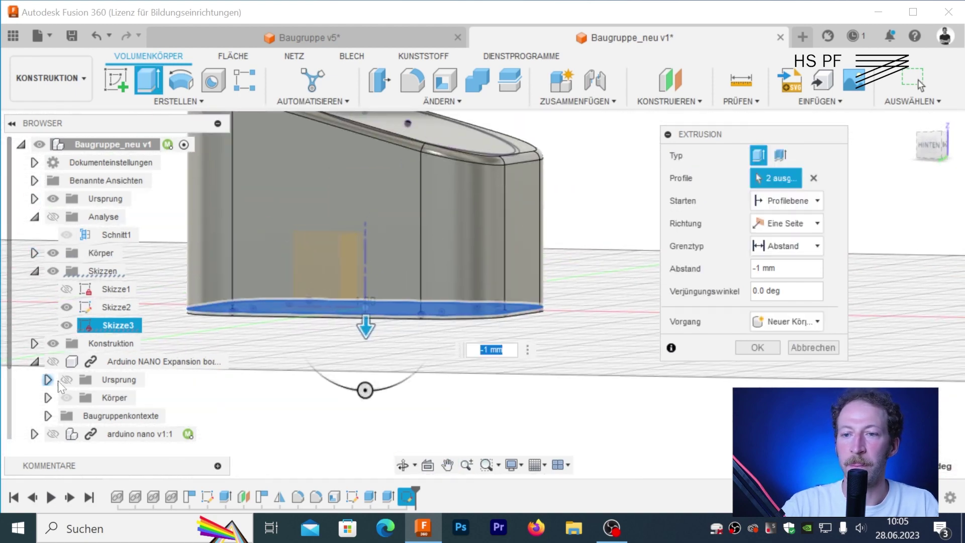
pyautogui.click(35, 253)
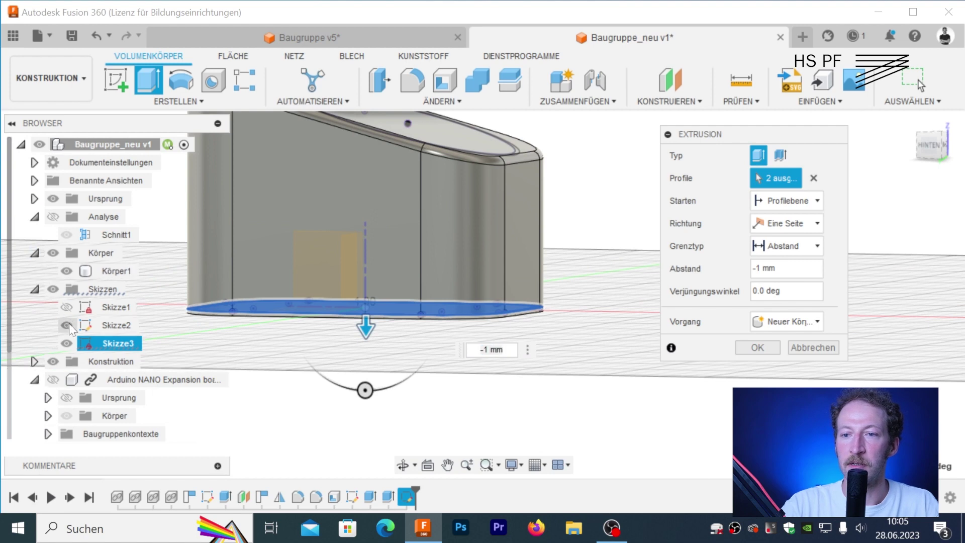
pyautogui.click(65, 272)
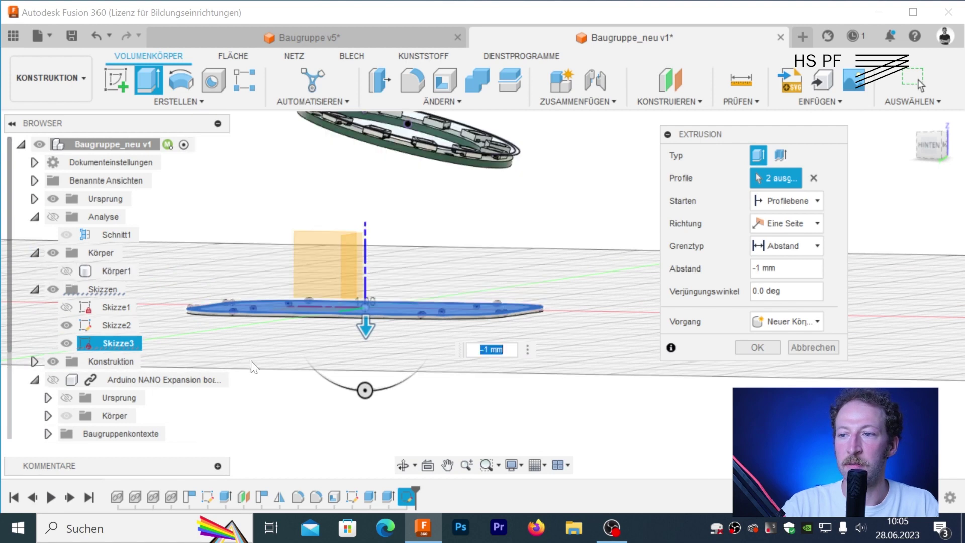
pyautogui.press('Return')
# - Show Skizze3, then create an empty Skizze4 on the plate and delete it
pyautogui.keyDown('shift'); pyautogui.moveTo(549, 334); pyautogui.dragTo(352, 382, button='middle'); pyautogui.keyUp('shift')
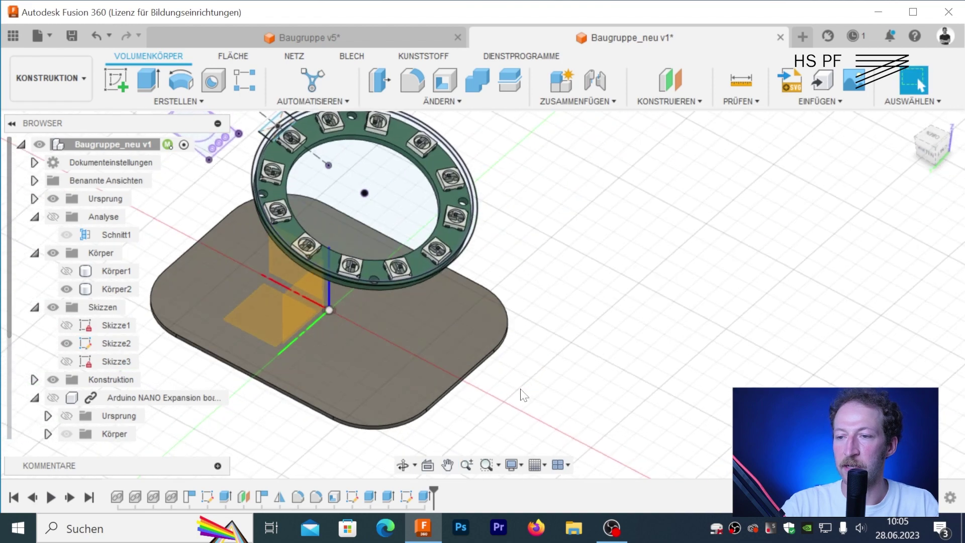
pyautogui.click(66, 361)
pyautogui.scroll(5, 262, 288)
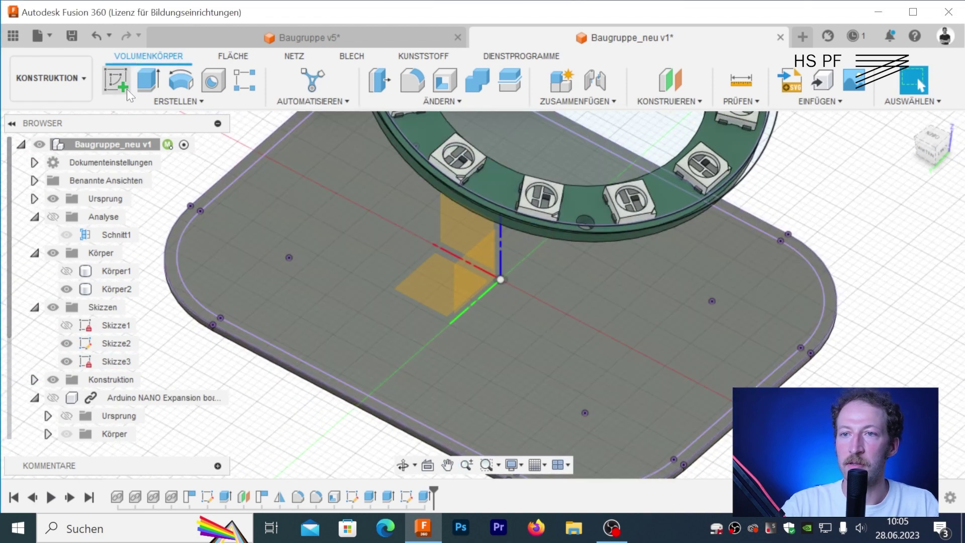
pyautogui.click(117, 81)
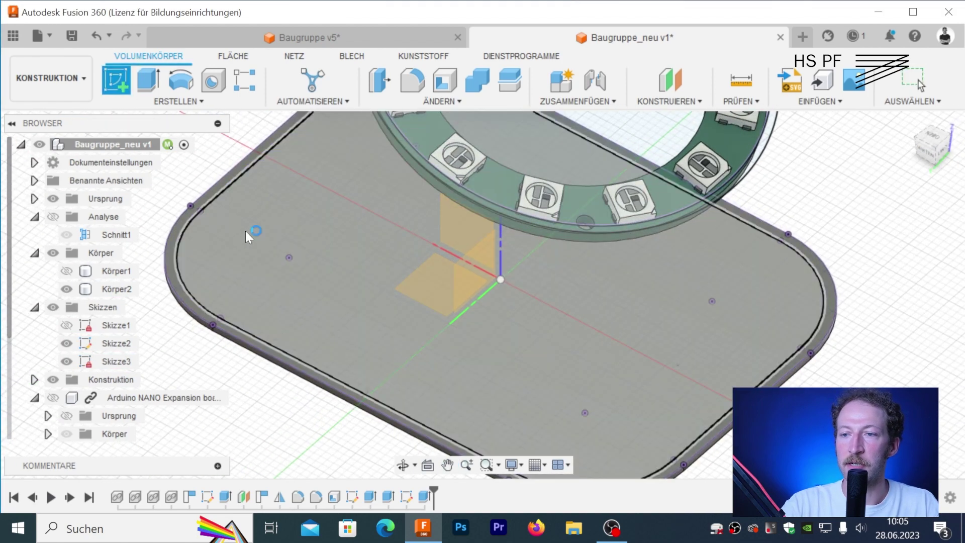
pyautogui.click(246, 231)
pyautogui.press('o')
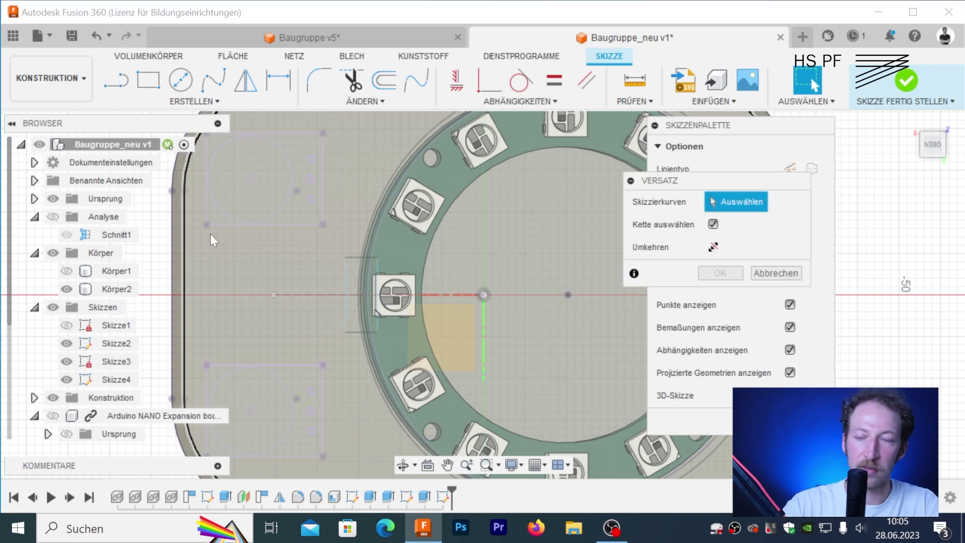
pyautogui.click(761, 277)
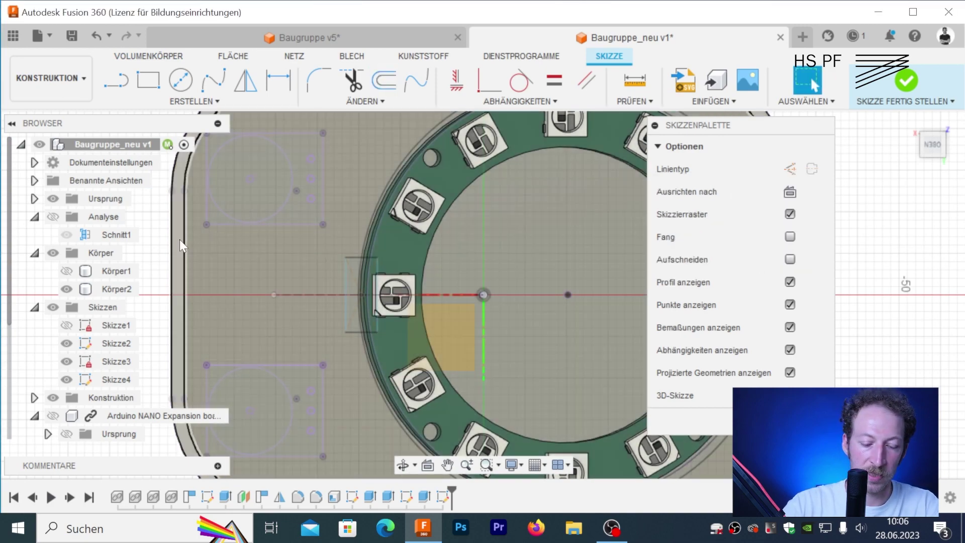
pyautogui.press('p')
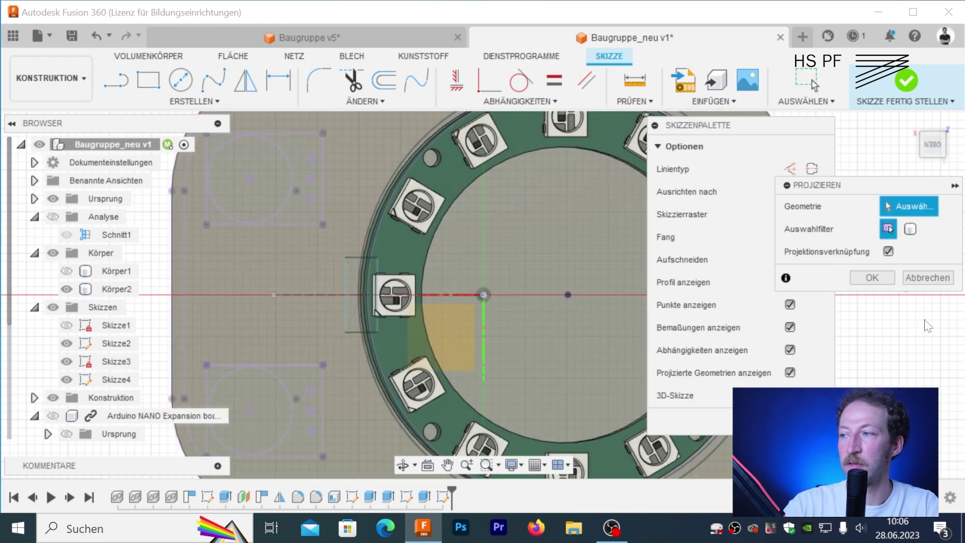
pyautogui.press('Escape')
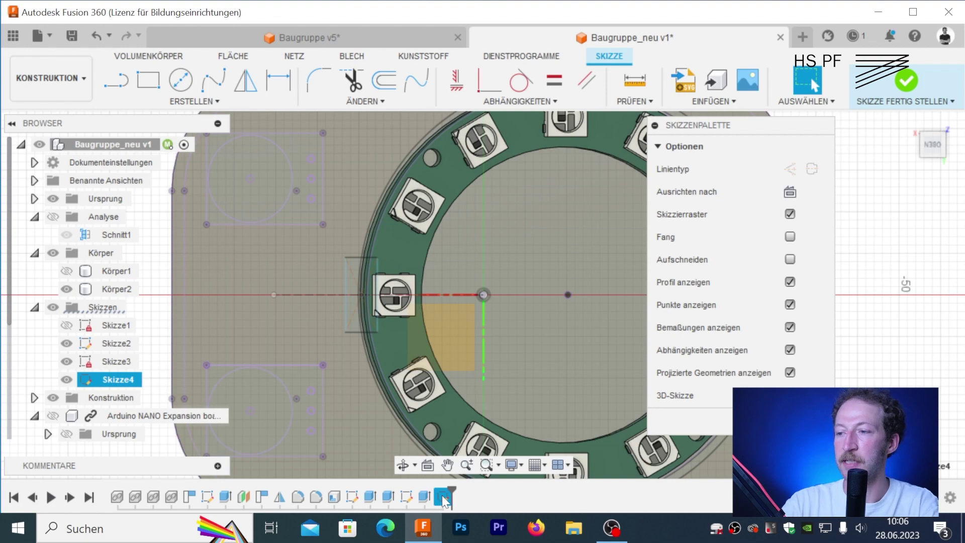
pyautogui.click(443, 500)
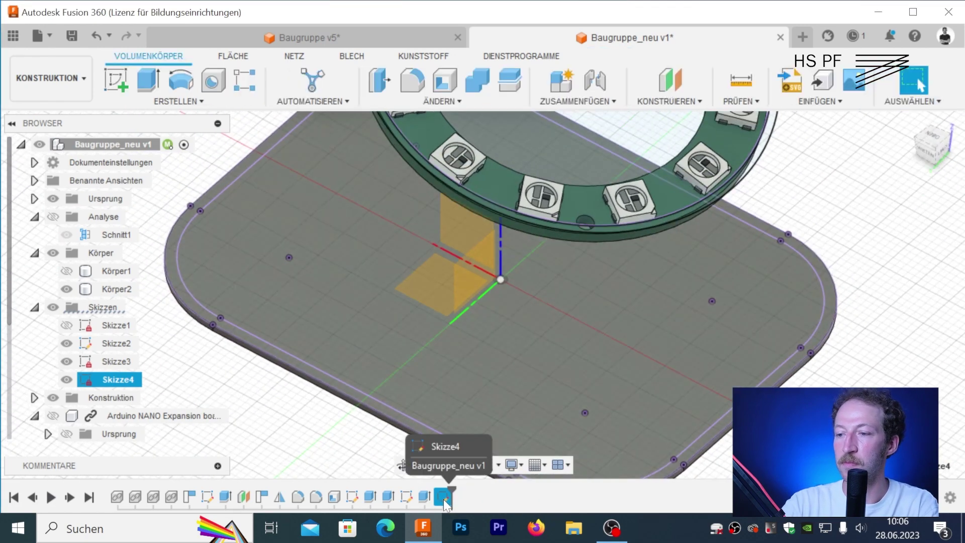
pyautogui.press('Delete')
# - Offset Skizze3's outer plate contour by -0.1 mm
pyautogui.rightClick(411, 497)
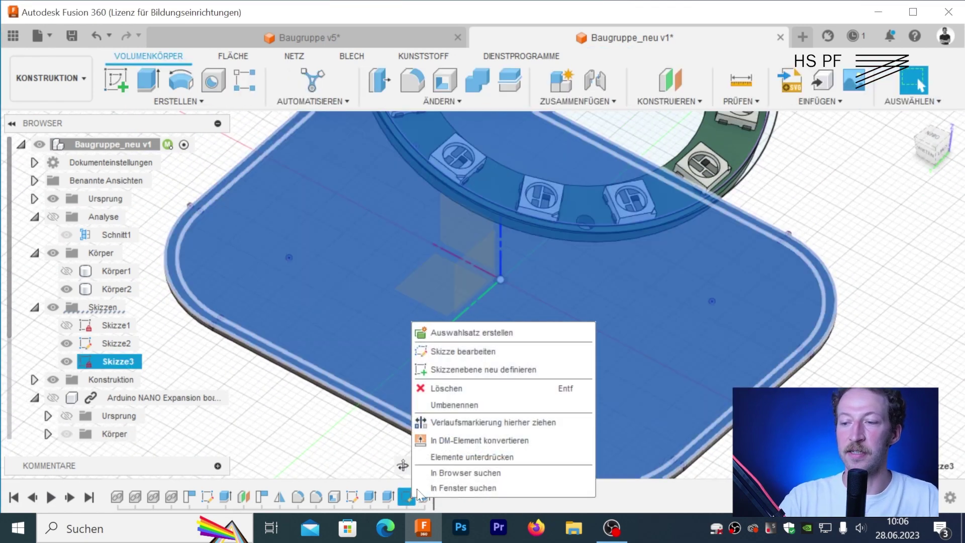
pyautogui.click(485, 350)
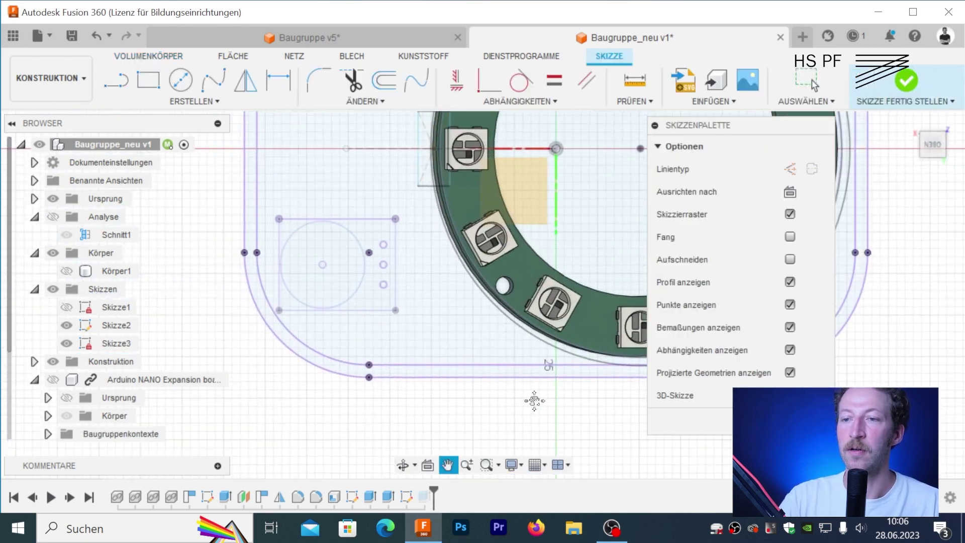
pyautogui.press('o')
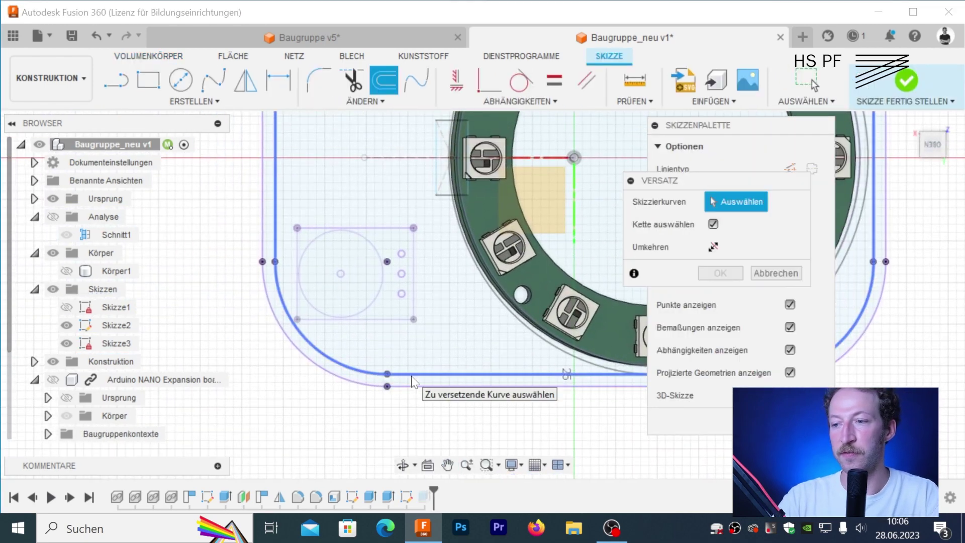
pyautogui.click(411, 375)
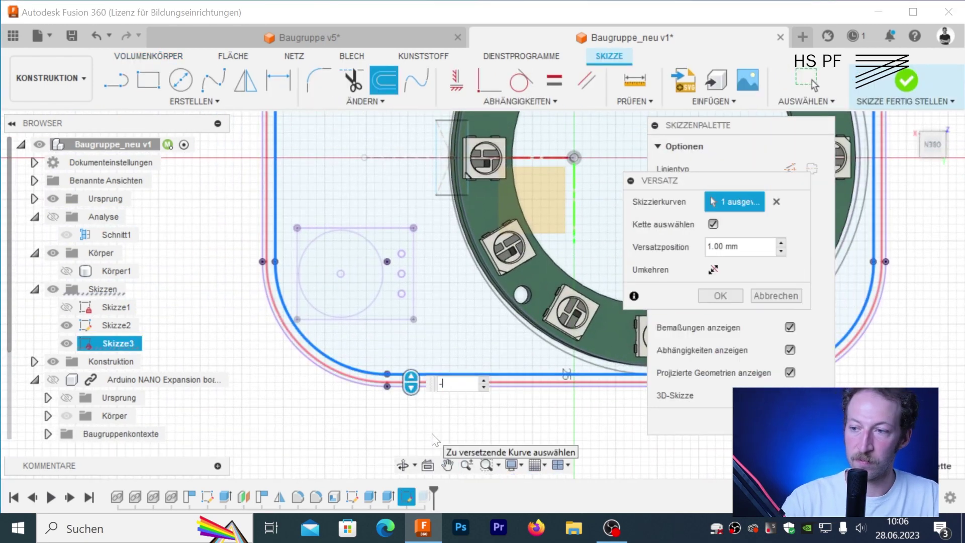
pyautogui.write('-0.1')
pyautogui.press('Return')
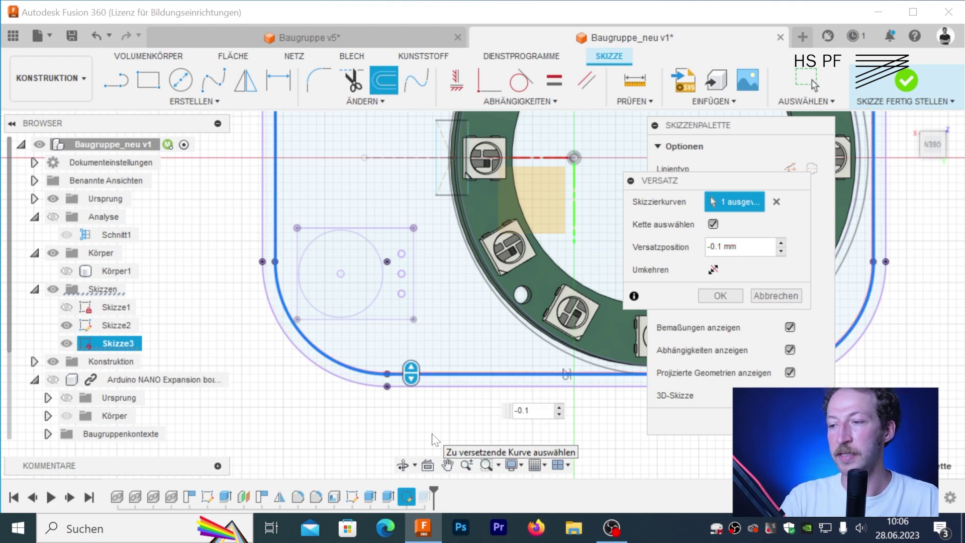
pyautogui.press('Return')
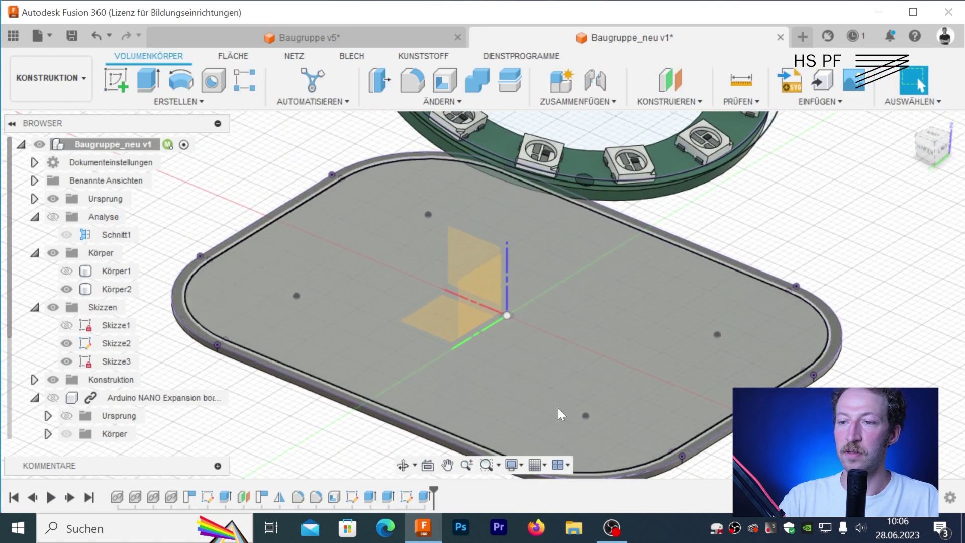
# - Extrude the plate profile 1 mm, joined to the base plate
pyautogui.click(153, 84)
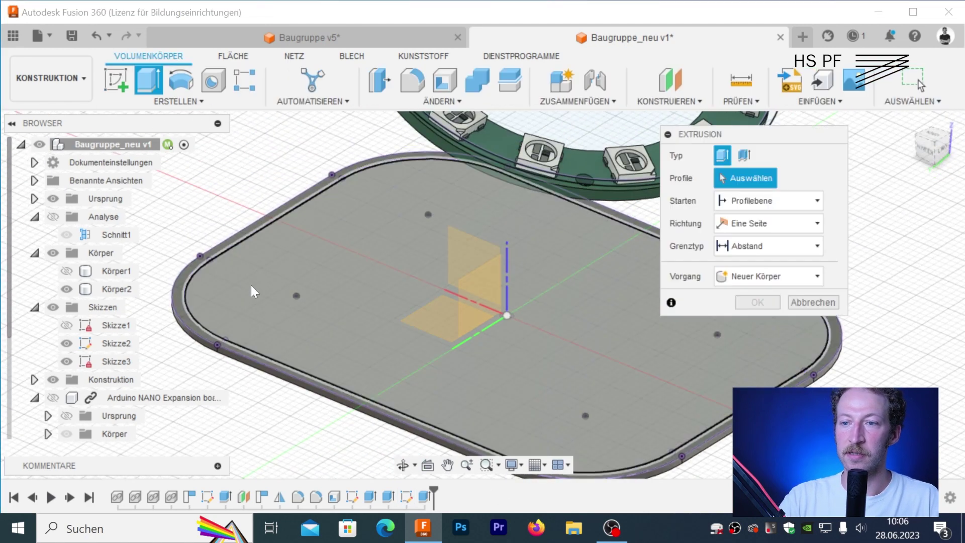
pyautogui.click(252, 285)
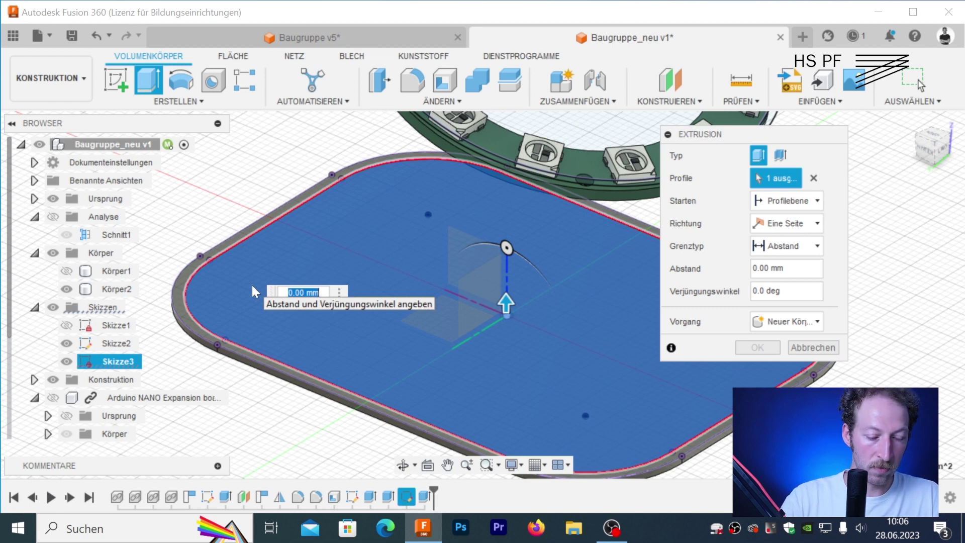
pyautogui.write('1')
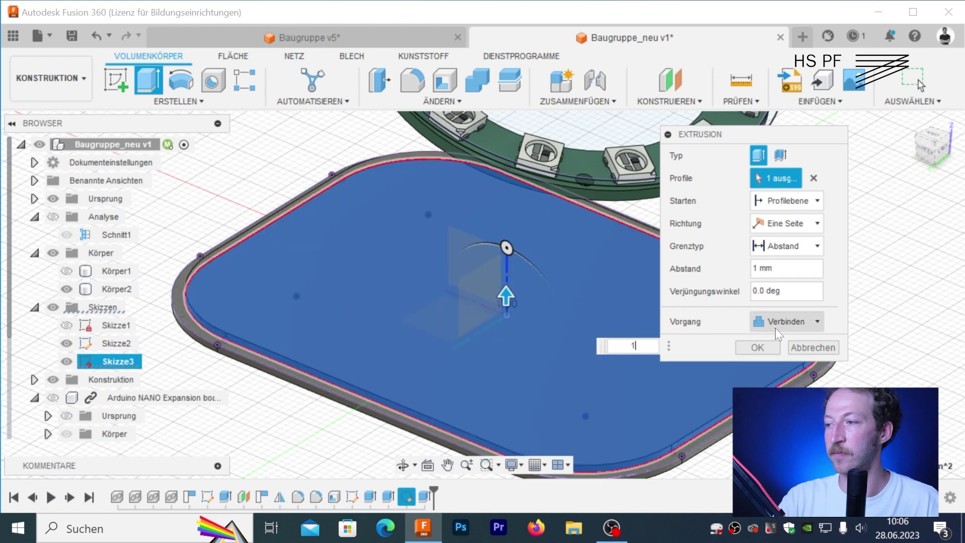
pyautogui.click(764, 342)
pyautogui.moveTo(312, 289)
pyautogui.keyDown('shift'); pyautogui.mouseDown(button='middle')
pyautogui.moveTo(448, 288)
pyautogui.moveTo(420, 276)
pyautogui.mouseUp(button='middle'); pyautogui.keyUp('shift')
# - Toggle the Körper1 housing on and off and check the plate from the back
pyautogui.click(116, 271)
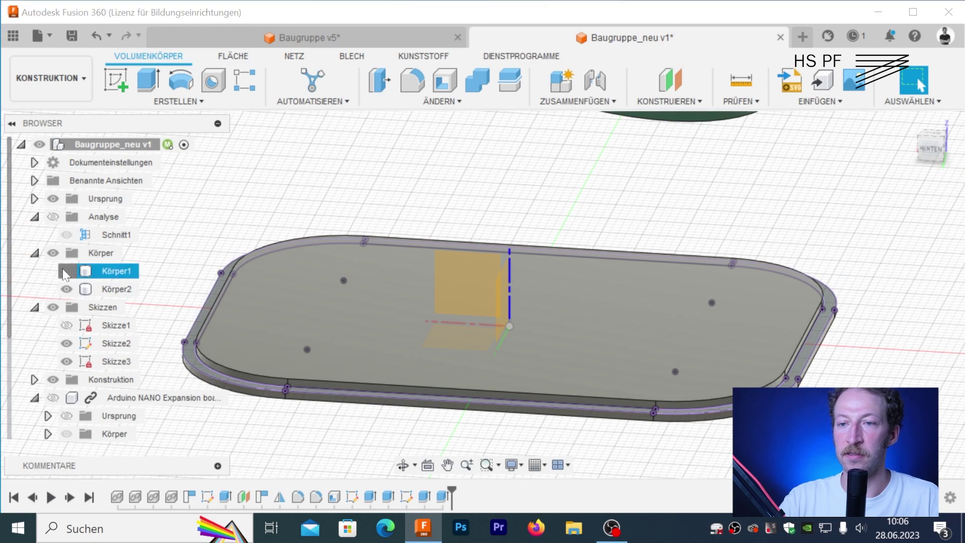
pyautogui.click(66, 271)
pyautogui.moveTo(367, 352)
pyautogui.keyDown('shift'); pyautogui.mouseDown(button='middle')
pyautogui.moveTo(384, 248)
pyautogui.moveTo(360, 324)
pyautogui.mouseUp(button='middle'); pyautogui.keyUp('shift')
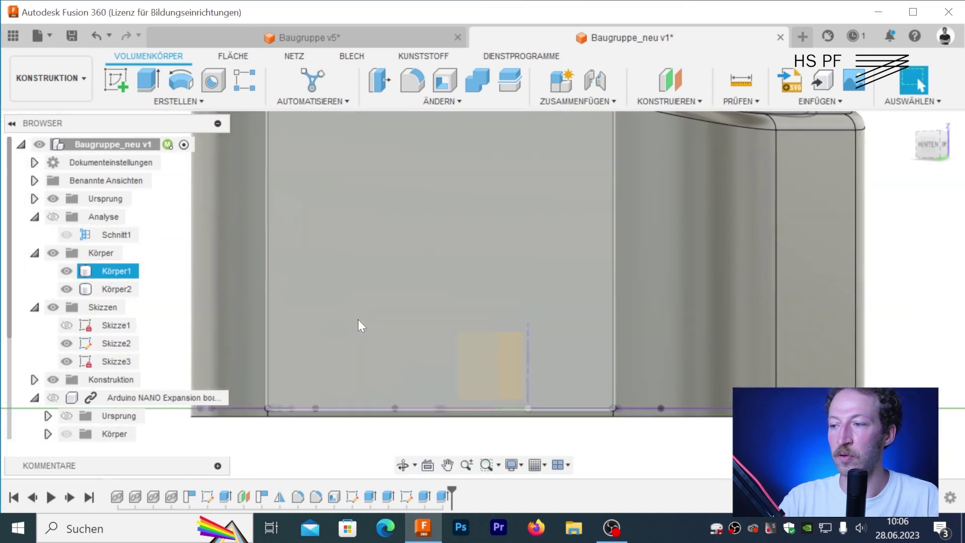
pyautogui.press('Escape')
pyautogui.moveTo(407, 437)
pyautogui.keyDown('shift'); pyautogui.mouseDown(button='middle')
pyautogui.moveTo(363, 393)
pyautogui.moveTo(198, 327)
pyautogui.mouseUp(button='middle'); pyautogui.keyUp('shift')
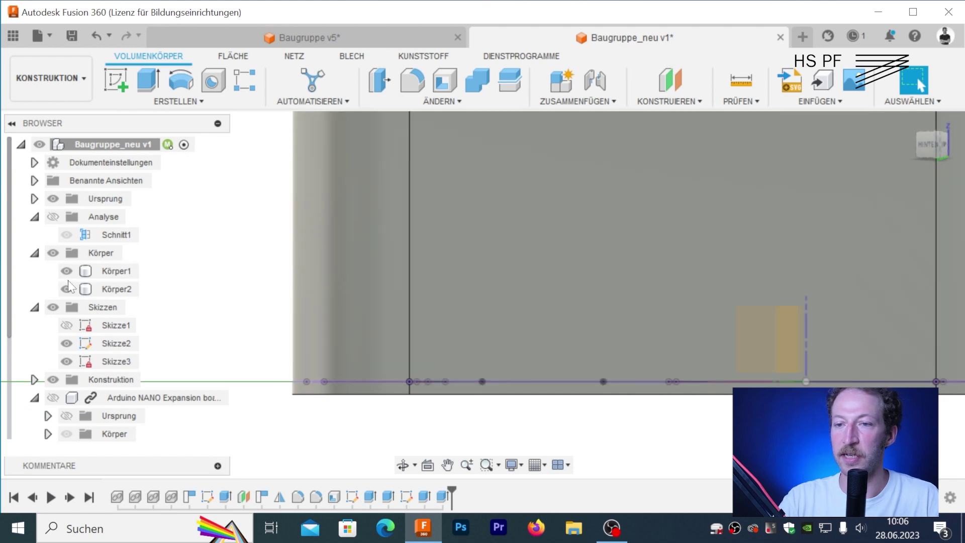
pyautogui.click(66, 272)
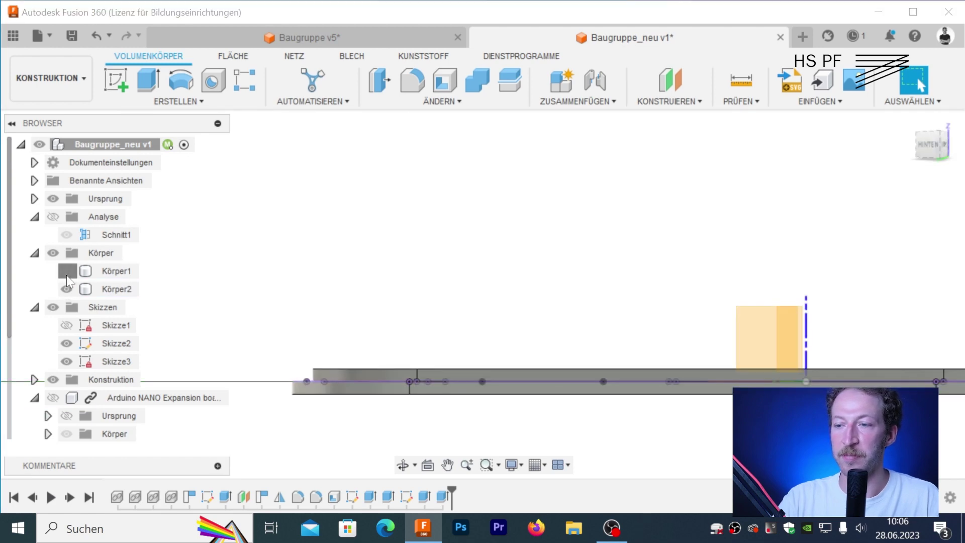
pyautogui.click(930, 146)
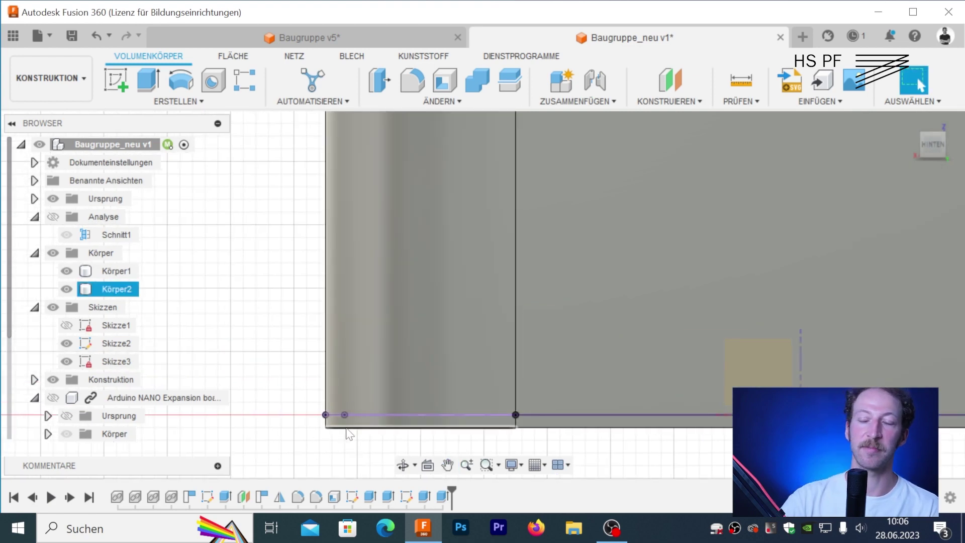
pyautogui.scroll(-5, 416, 362)
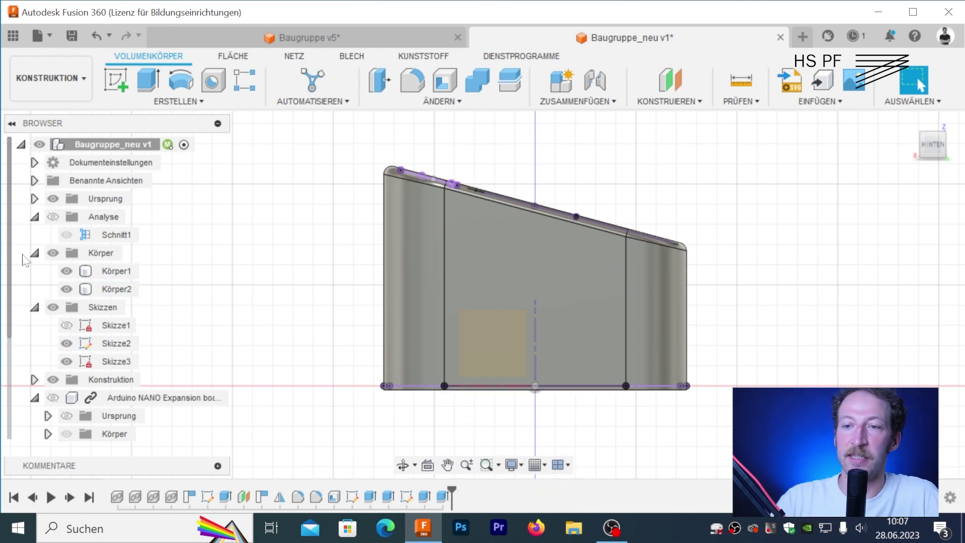
pyautogui.click(62, 272)
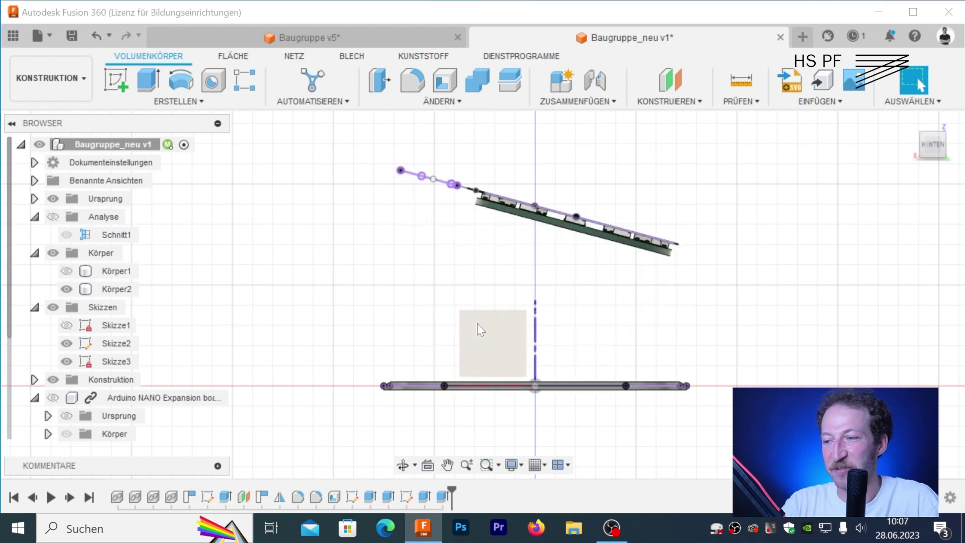
# - Hide the housing shell and show the Arduino NANO Expansion board
pyautogui.moveTo(478, 327)
pyautogui.keyDown('shift'); pyautogui.mouseDown(button='middle')
pyautogui.moveTo(500, 312)
pyautogui.moveTo(440, 338)
pyautogui.mouseUp(button='middle'); pyautogui.keyUp('shift')
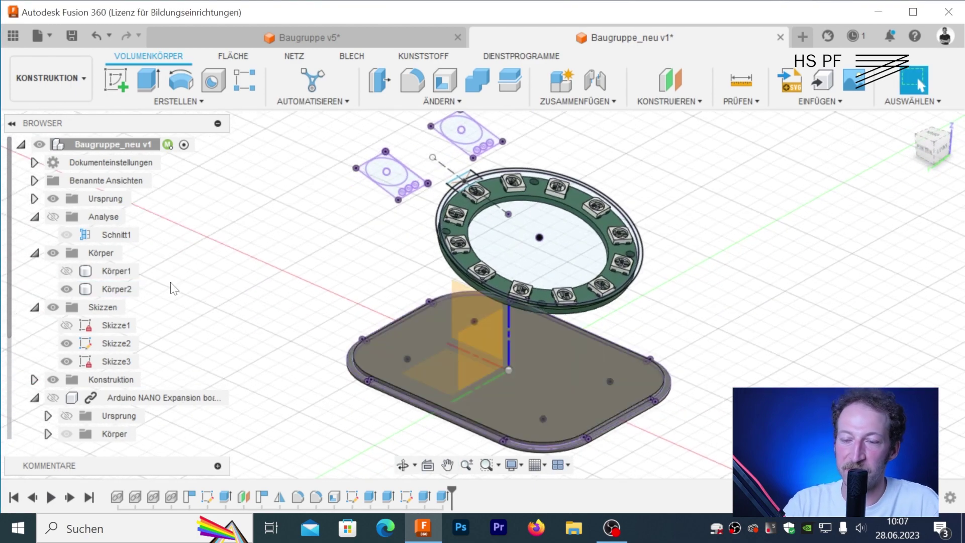
pyautogui.click(84, 274)
pyautogui.click(72, 277)
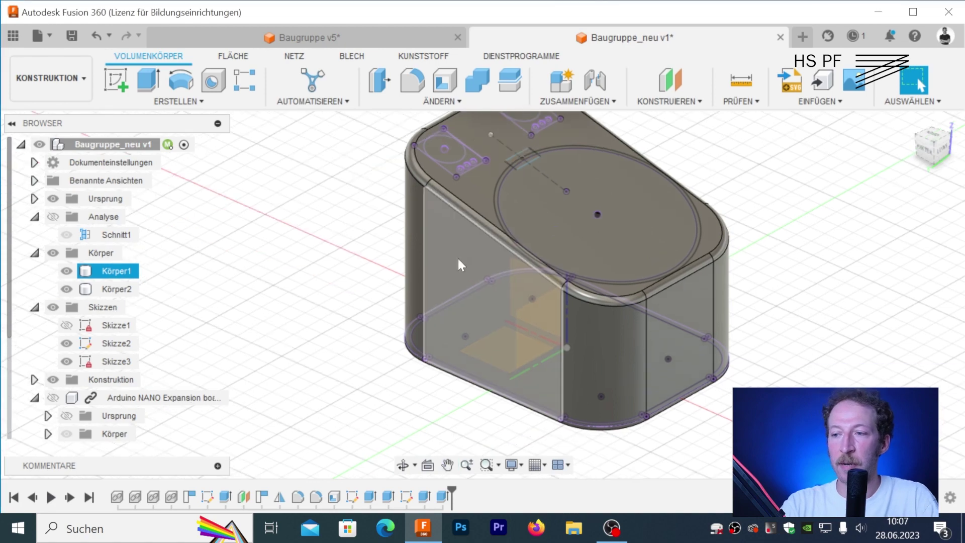
pyautogui.click(67, 272)
pyautogui.moveTo(463, 266); pyautogui.dragTo(425, 270, button='middle')
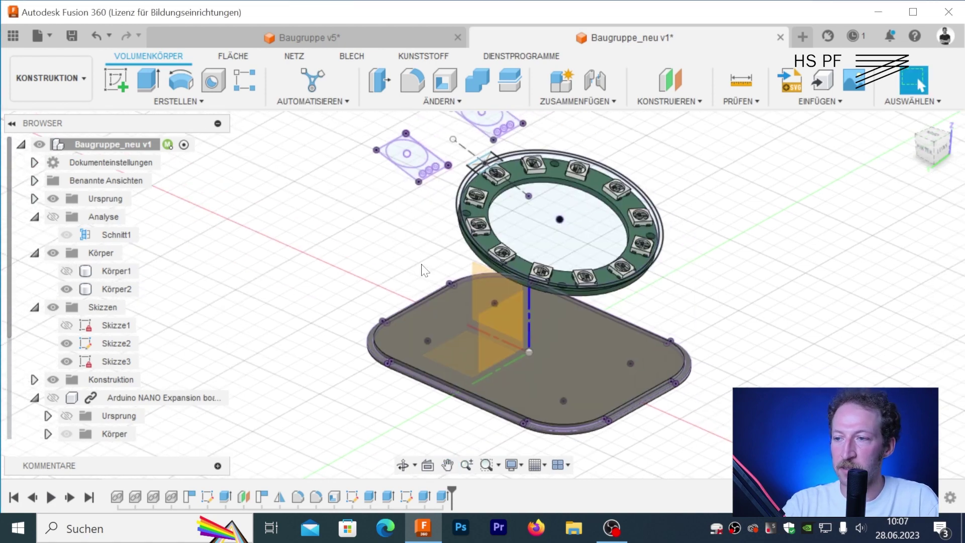
pyautogui.click(53, 397)
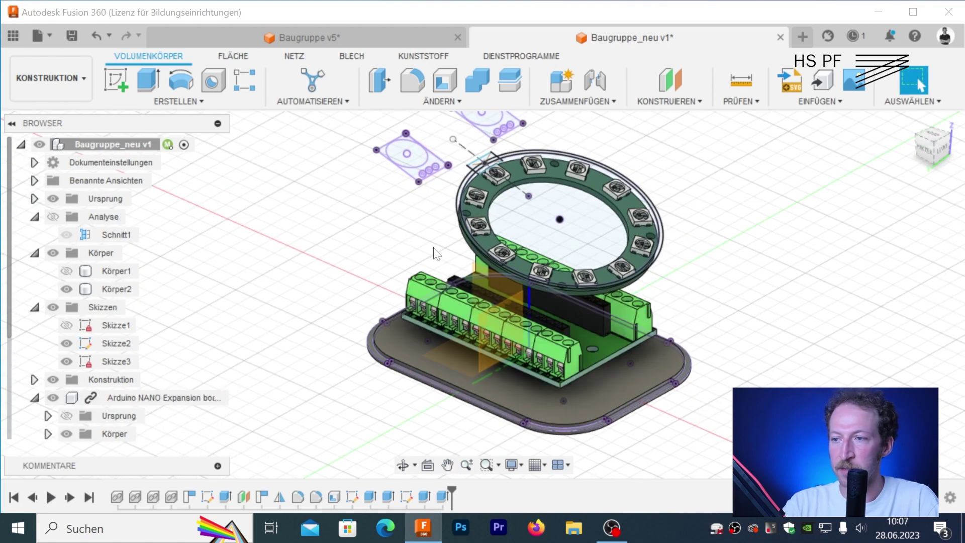
# - Show the arduino nano board inside the Arduino NANO Expansion component
pyautogui.click(34, 398)
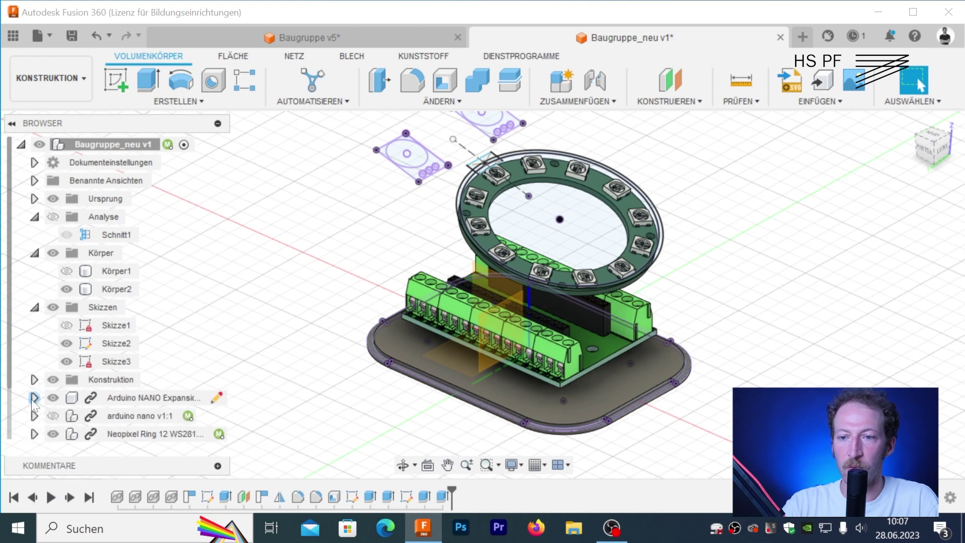
pyautogui.click(53, 416)
pyautogui.moveTo(313, 324)
pyautogui.keyDown('shift'); pyautogui.mouseDown(button='middle')
pyautogui.moveTo(919, 85)
pyautogui.moveTo(515, 309)
pyautogui.mouseUp(button='middle'); pyautogui.keyUp('shift')
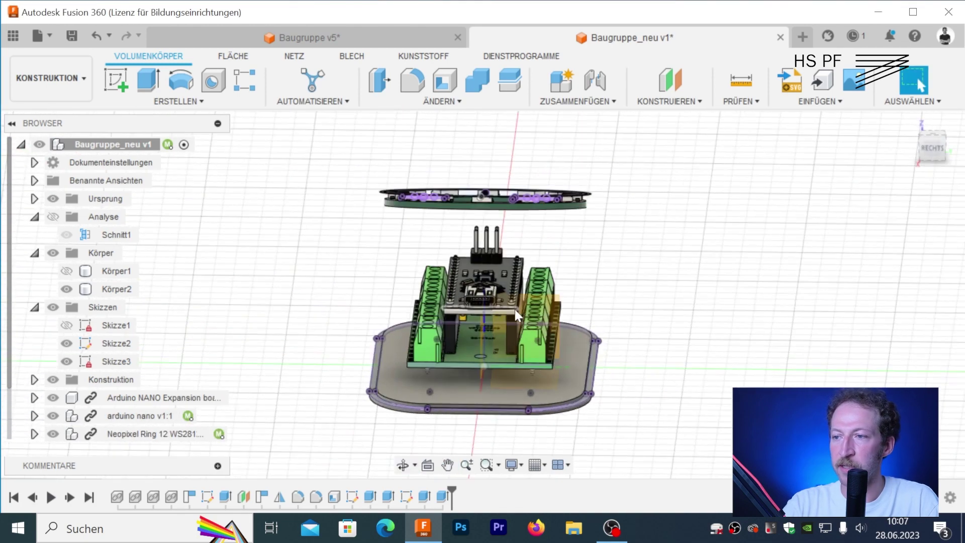
pyautogui.scroll(3, 452, 230)
pyautogui.scroll(3, 453, 230)
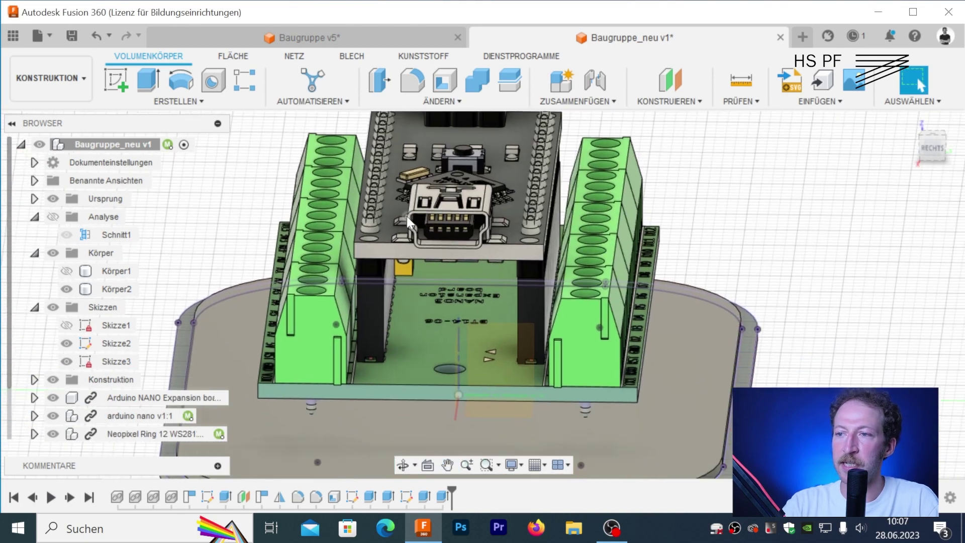
pyautogui.scroll(-5, 280, 343)
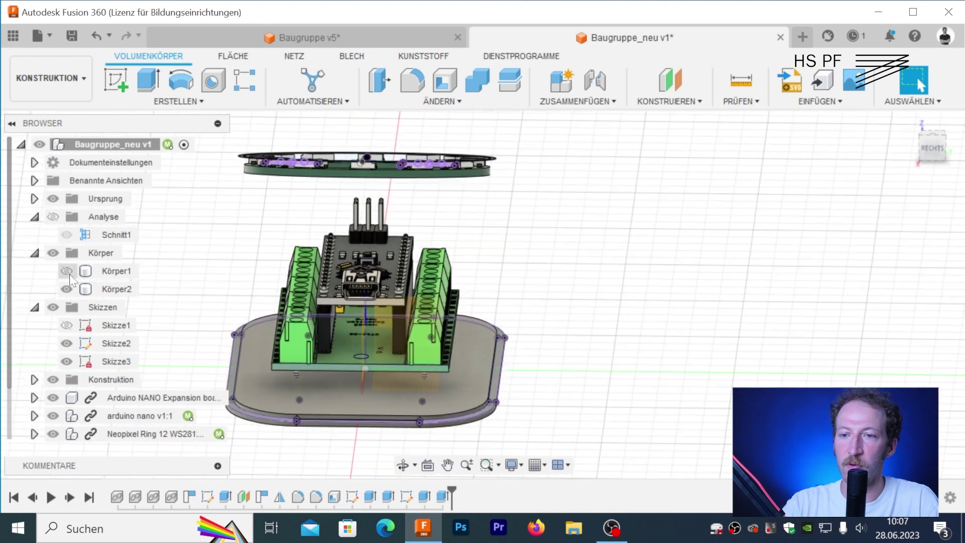
# - Show Körper1 briefly, then hide the housing body again
pyautogui.click(67, 271)
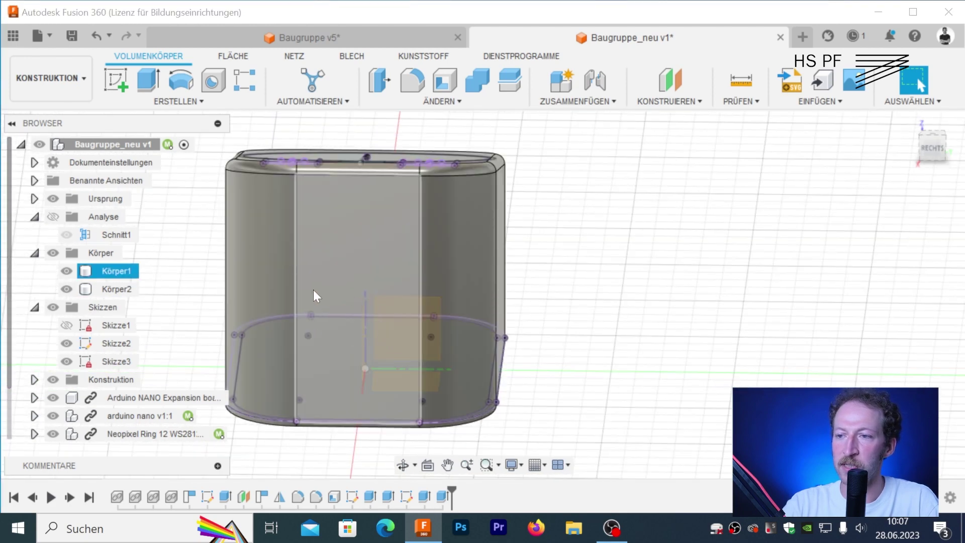
pyautogui.press('Escape')
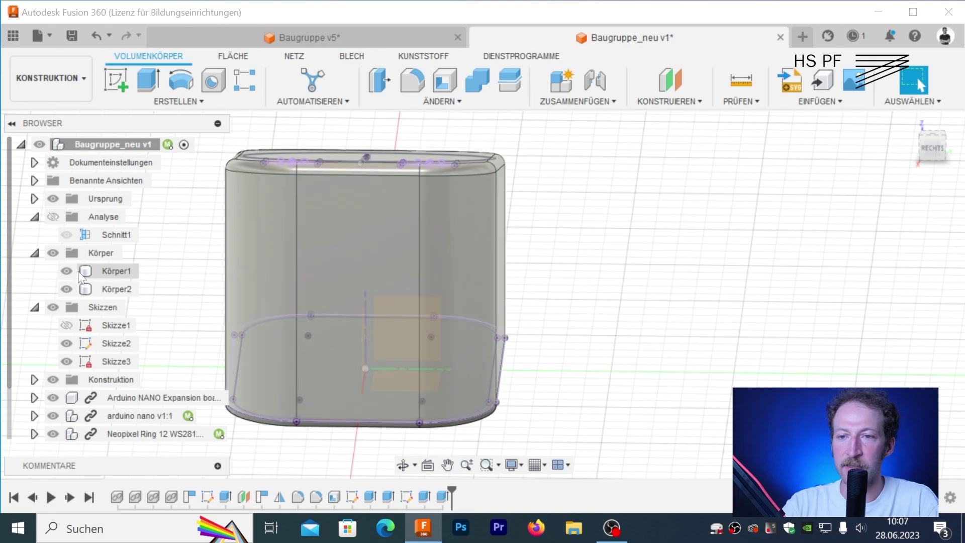
pyautogui.click(70, 270)
pyautogui.moveTo(467, 324)
pyautogui.keyDown('shift'); pyautogui.mouseDown(button='middle')
pyautogui.moveTo(400, 275)
pyautogui.moveTo(379, 286)
pyautogui.mouseUp(button='middle'); pyautogui.keyUp('shift')
pyautogui.scroll(-2, 176, 342)
# - Orbit and zoom around the electronics to inspect the board and terminal blocks
pyautogui.moveTo(250, 328); pyautogui.dragTo(349, 305, button='middle')
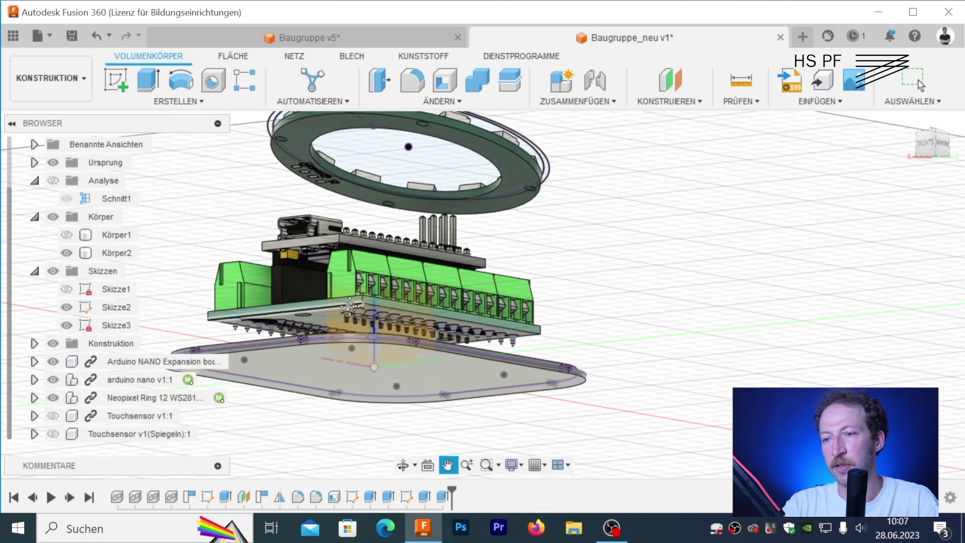
pyautogui.scroll(4, 349, 305)
pyautogui.scroll(3, 442, 317)
pyautogui.scroll(1, 442, 286)
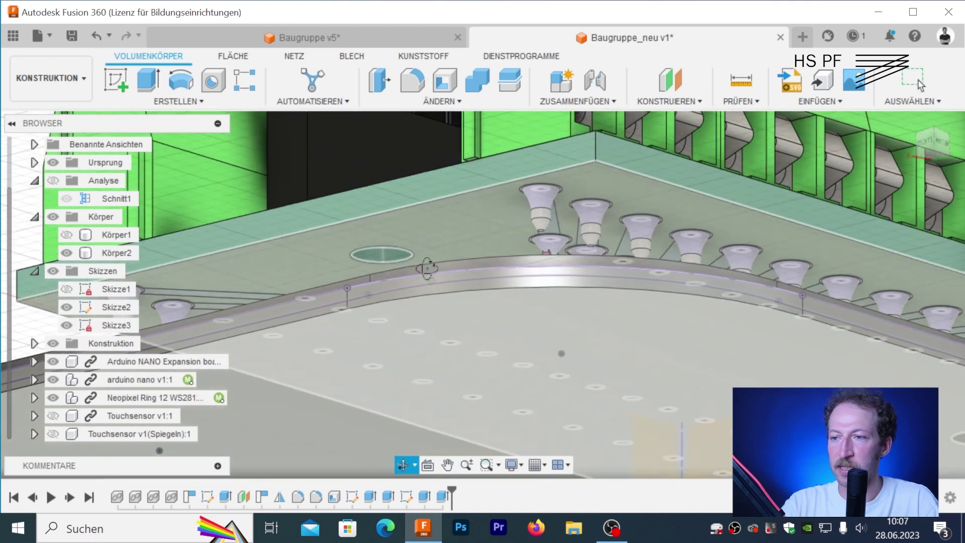
pyautogui.scroll(-2, 427, 268)
pyautogui.moveTo(394, 251)
pyautogui.keyDown('shift'); pyautogui.mouseDown(button='middle')
pyautogui.moveTo(577, 307)
pyautogui.moveTo(574, 316)
pyautogui.mouseUp(button='middle'); pyautogui.keyUp('shift')
pyautogui.scroll(2, 574, 315)
pyautogui.scroll(3, 738, 351)
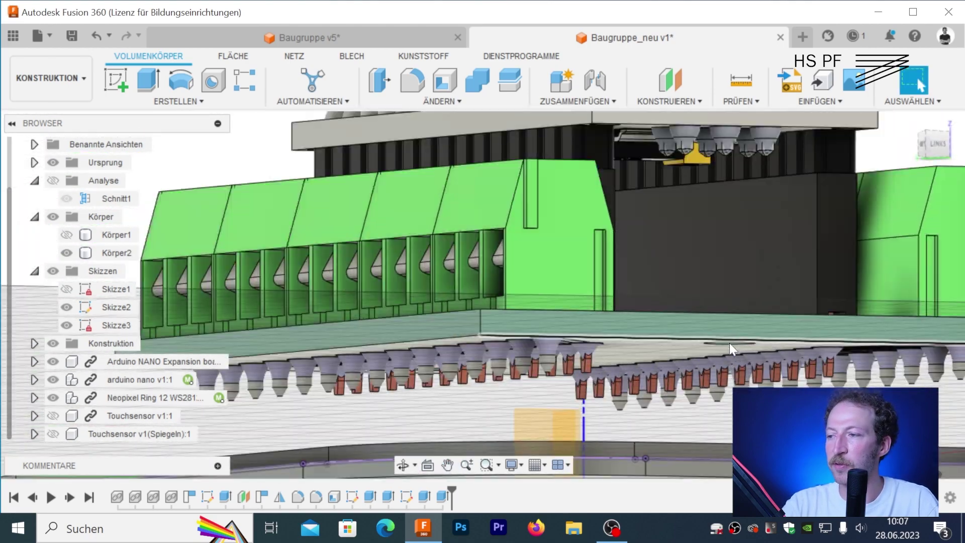
pyautogui.scroll(-3, 728, 342)
pyautogui.keyDown('shift'); pyautogui.moveTo(729, 343); pyautogui.dragTo(743, 334, button='middle'); pyautogui.keyUp('shift')
pyautogui.scroll(-3, 742, 333)
pyautogui.scroll(-2, 468, 335)
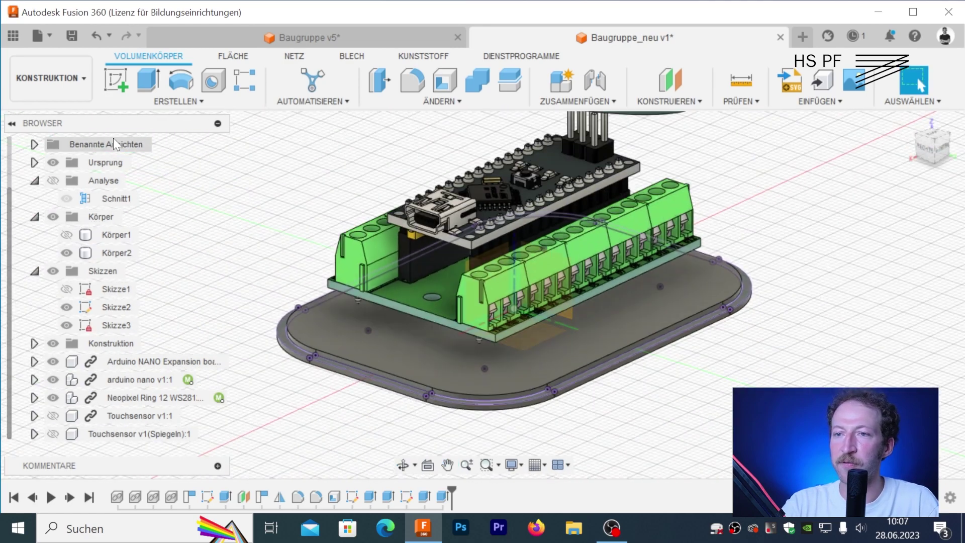
pyautogui.click(117, 80)
# - Start sketch Skizze5 on the lid plate face and view it in perspective
pyautogui.click(401, 364)
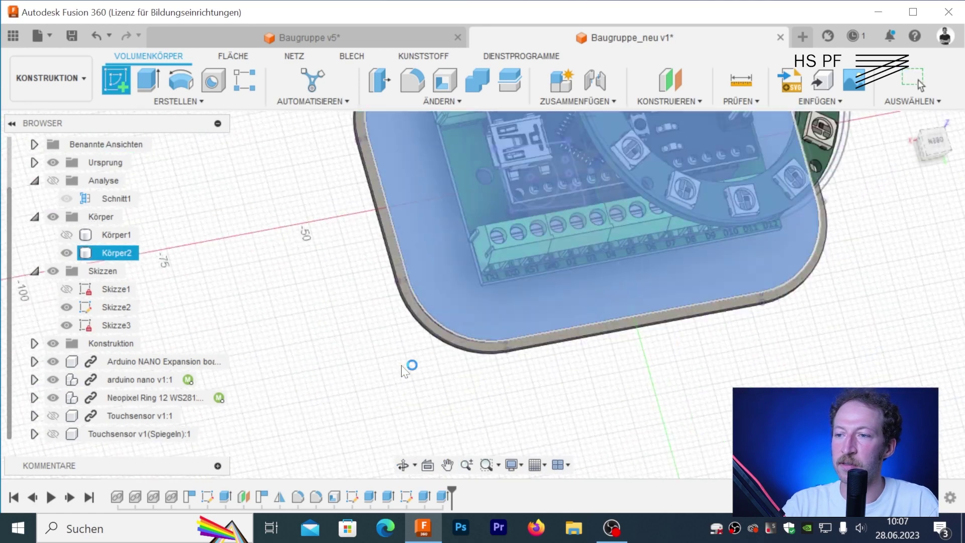
pyautogui.scroll(3, 420, 338)
pyautogui.scroll(2, 342, 339)
pyautogui.moveTo(382, 302)
pyautogui.keyDown('shift'); pyautogui.mouseDown(button='middle')
pyautogui.moveTo(455, 258)
pyautogui.moveTo(336, 347)
pyautogui.mouseUp(button='middle'); pyautogui.keyUp('shift')
# - Project the board's two mounting holes into Skizze5 and finish the sketch
pyautogui.press('p')
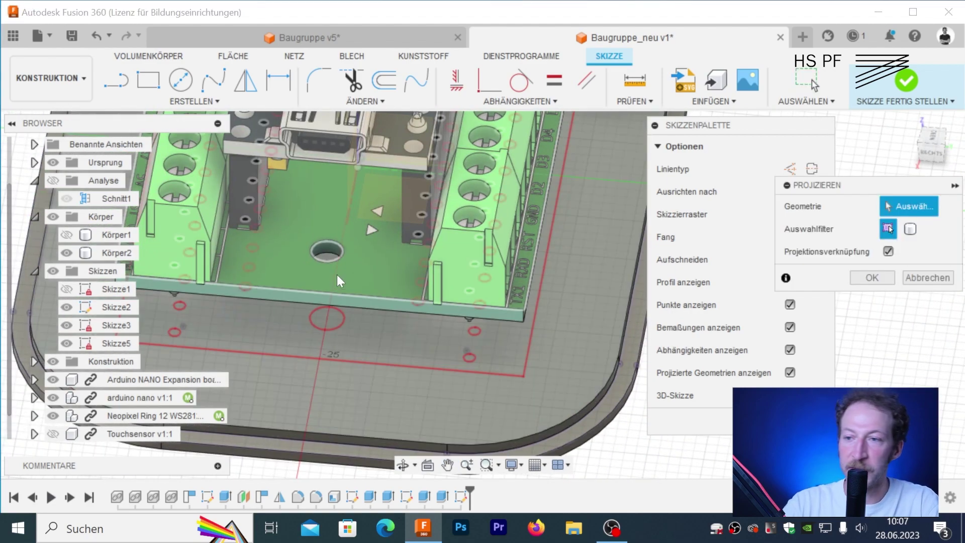
pyautogui.click(337, 275)
pyautogui.scroll(-4, 346, 290)
pyautogui.moveTo(504, 224)
pyautogui.keyDown('shift'); pyautogui.mouseDown(button='middle')
pyautogui.moveTo(349, 369)
pyautogui.moveTo(357, 301)
pyautogui.mouseUp(button='middle'); pyautogui.keyUp('shift')
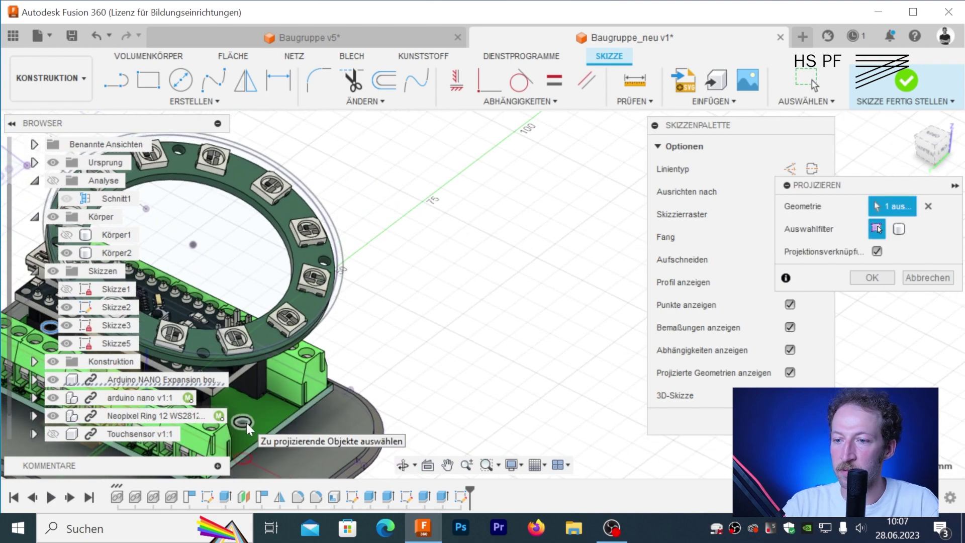
pyautogui.keyDown('shift'); pyautogui.moveTo(248, 429); pyautogui.dragTo(382, 322, button='middle'); pyautogui.keyUp('shift')
pyautogui.click(402, 301)
pyautogui.press('Return')
pyautogui.scroll(3, 592, 336)
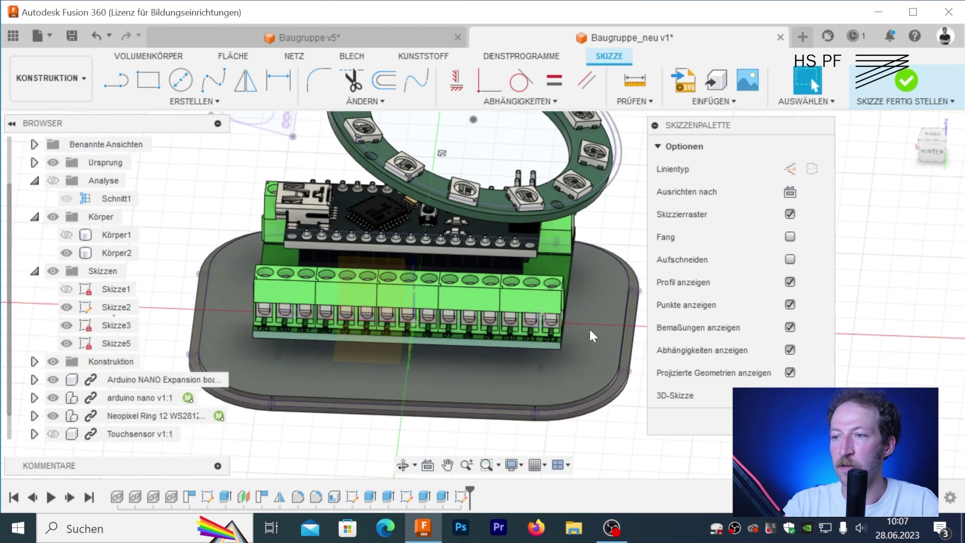
pyautogui.click(905, 80)
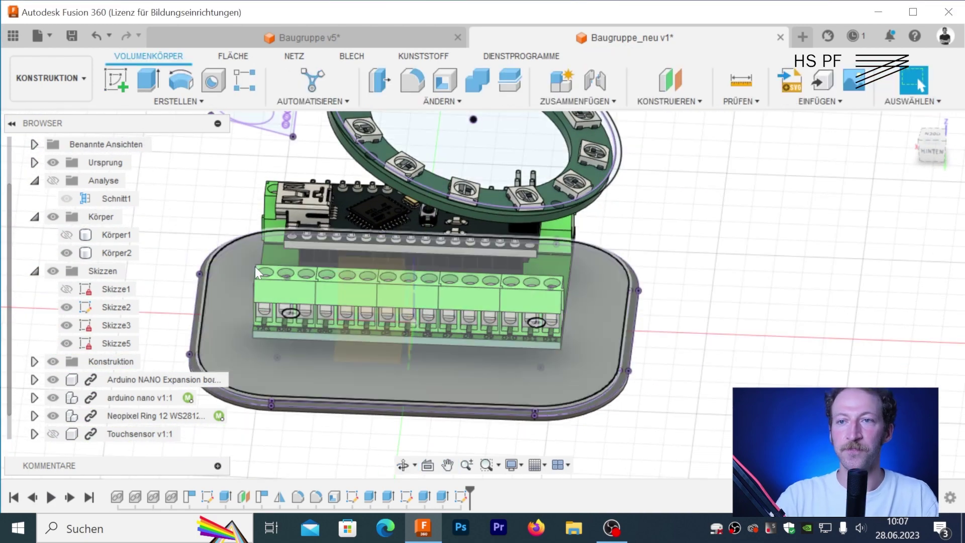
# - Hide the Neopixel ring, Arduino nano and expansion board, then bring up Skizze5's timeline options
pyautogui.click(53, 416)
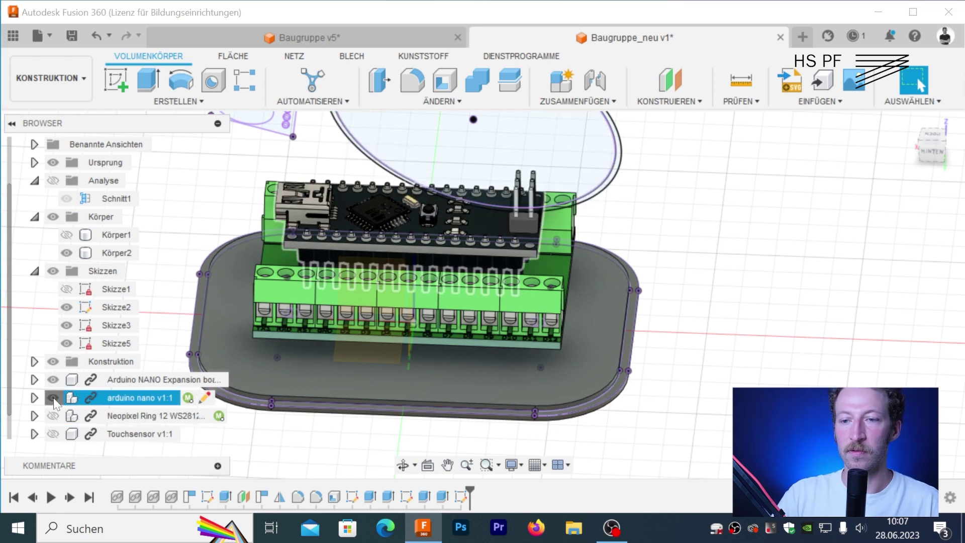
pyautogui.click(52, 397)
pyautogui.click(53, 380)
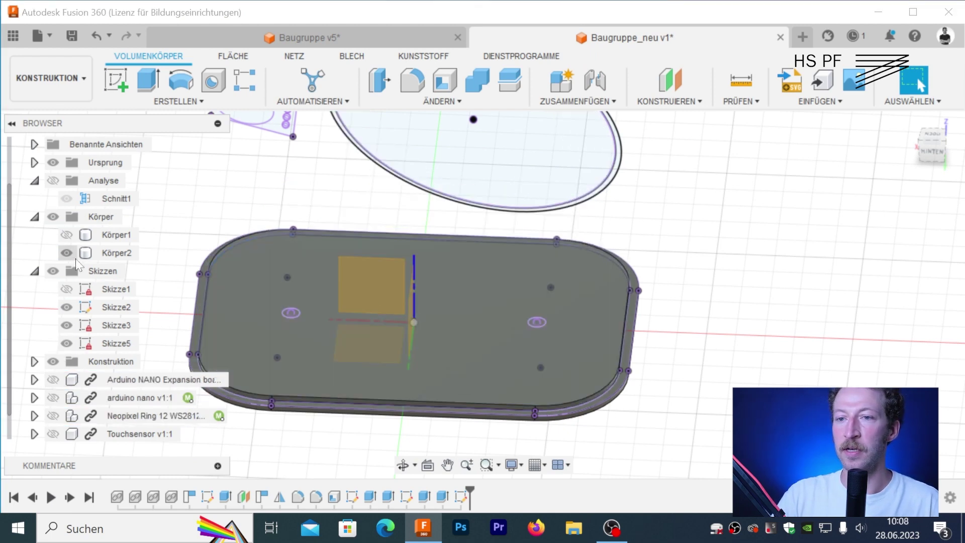
pyautogui.moveTo(258, 312); pyautogui.dragTo(341, 319, button='middle')
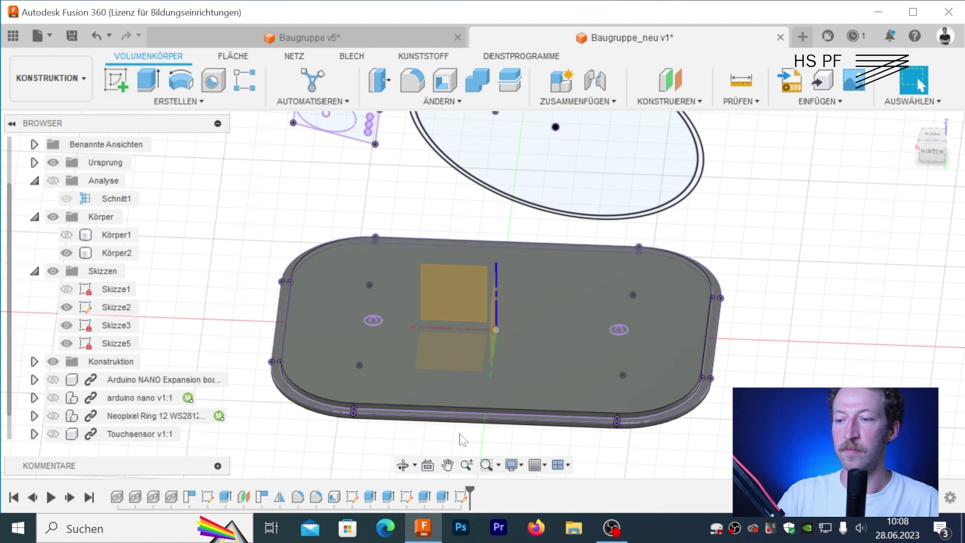
pyautogui.click(461, 498)
pyautogui.rightClick(460, 498)
# - Reopen Skizze5 for editing and frame the projected hole points
pyautogui.click(493, 350)
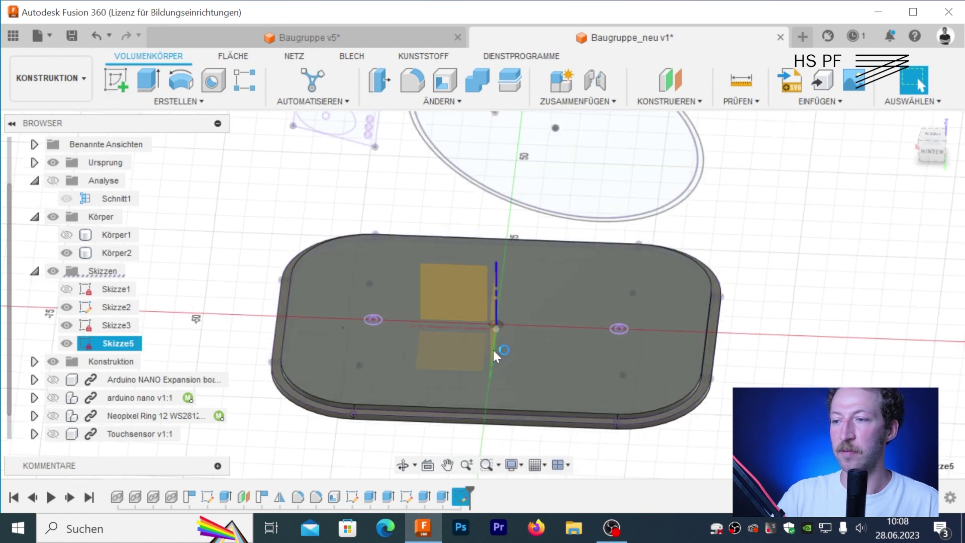
pyautogui.scroll(4, 499, 317)
pyautogui.moveTo(505, 296); pyautogui.dragTo(397, 344, button='middle')
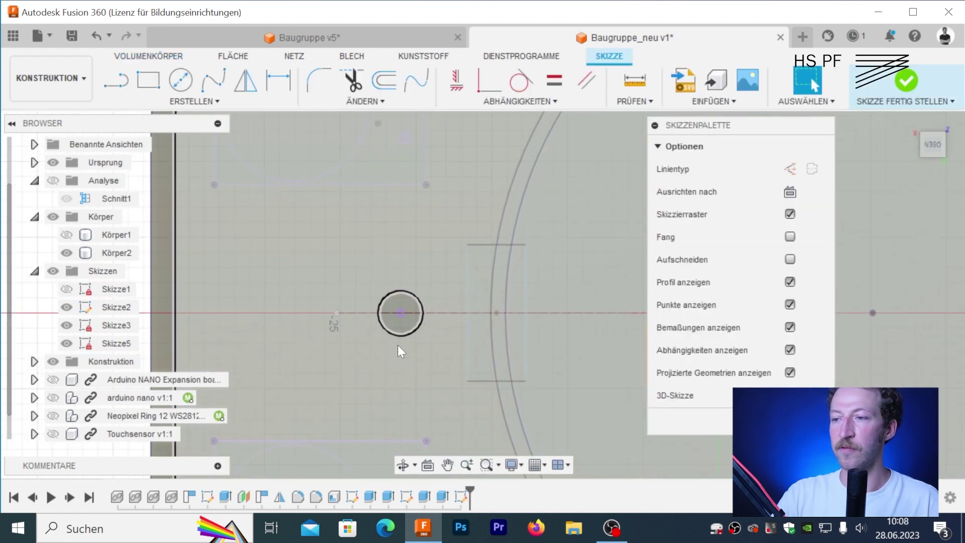
pyautogui.scroll(-2, 302, 292)
pyautogui.scroll(-2, 301, 293)
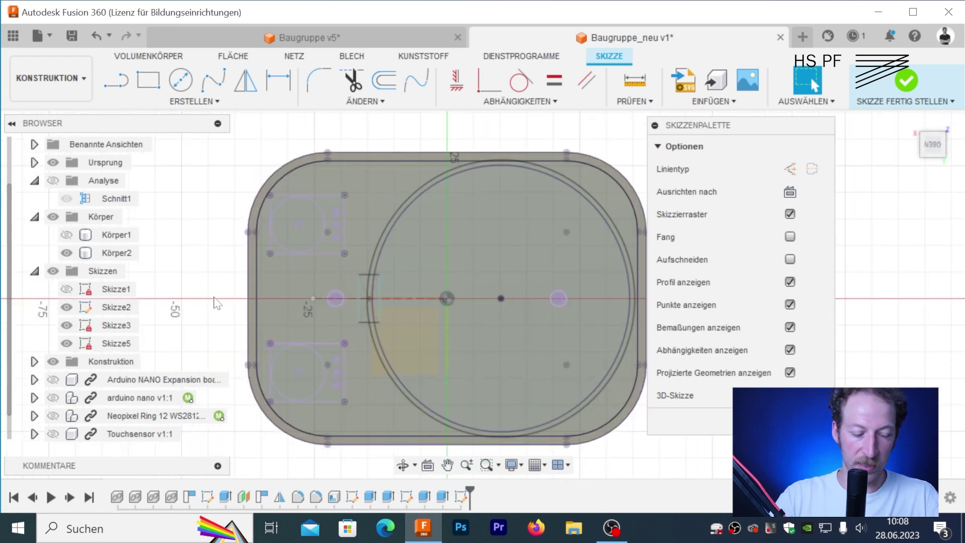
# - Draw two 9 mm circles centred on the left and right projected hole points
pyautogui.press('c')
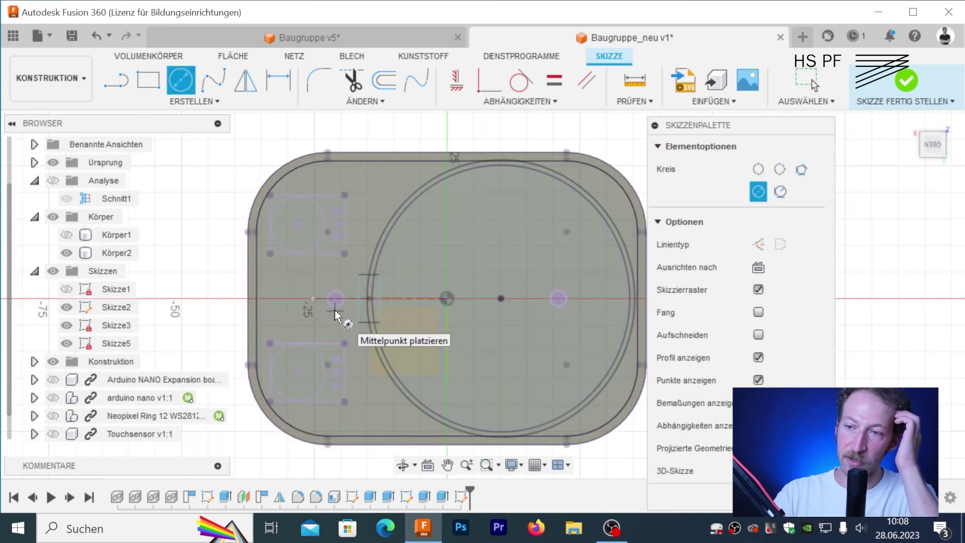
pyautogui.click(336, 299)
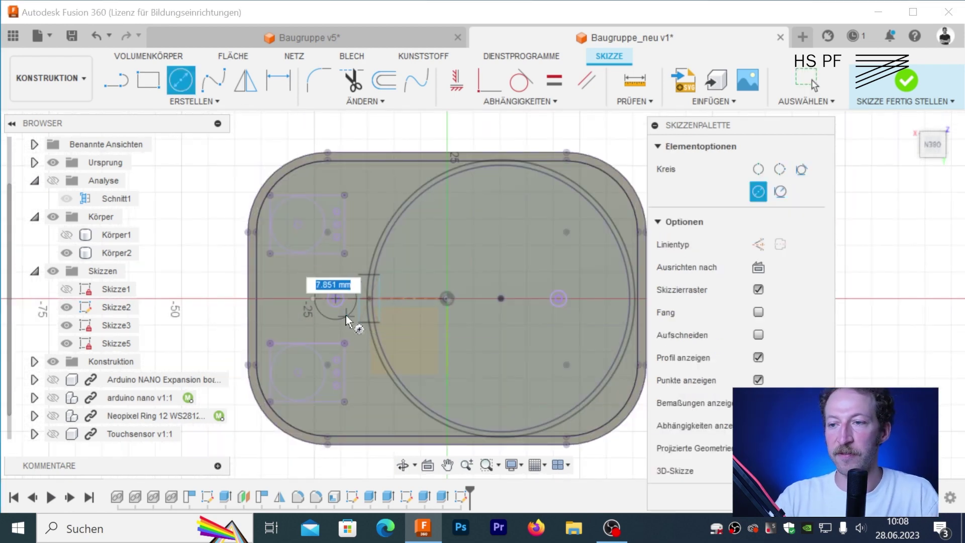
pyautogui.write('9')
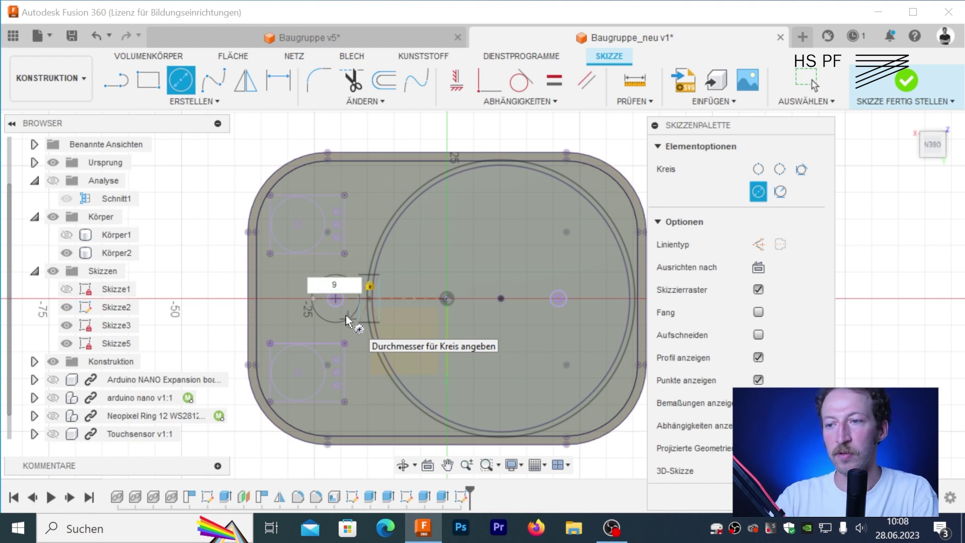
pyautogui.press('Return')
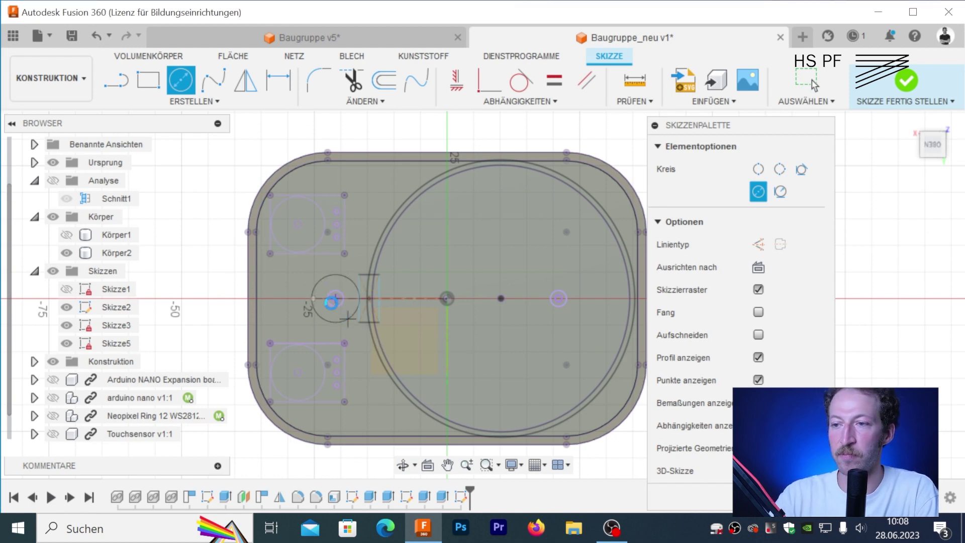
pyautogui.press('Escape')
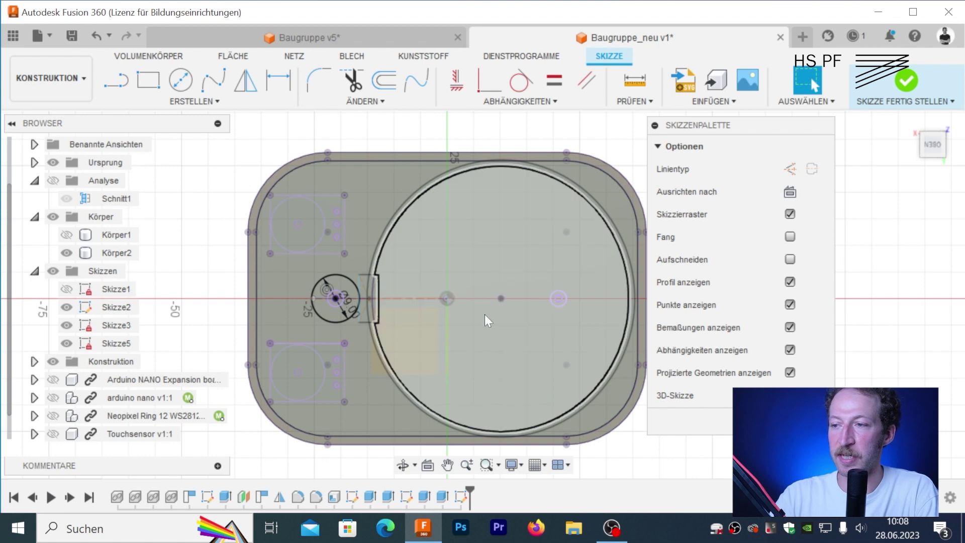
pyautogui.press('c')
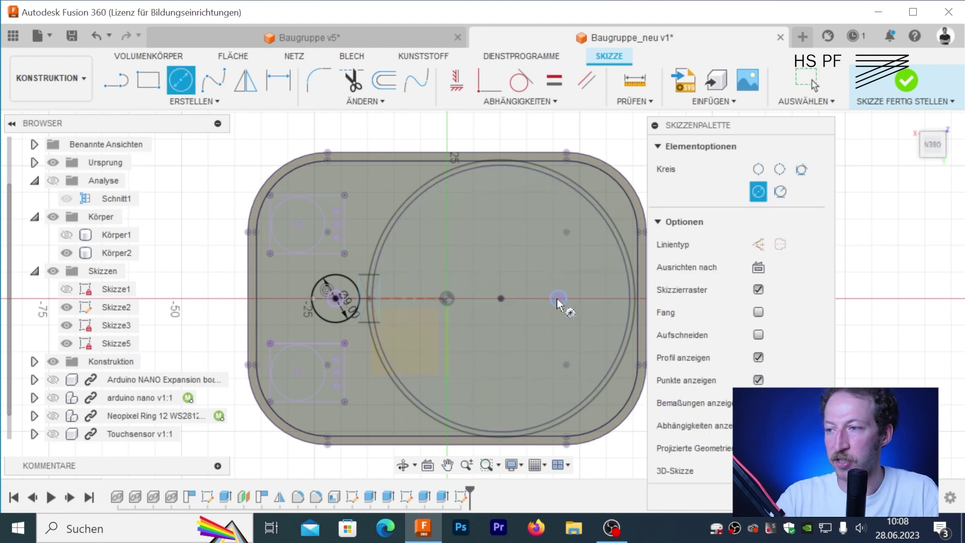
pyautogui.click(558, 300)
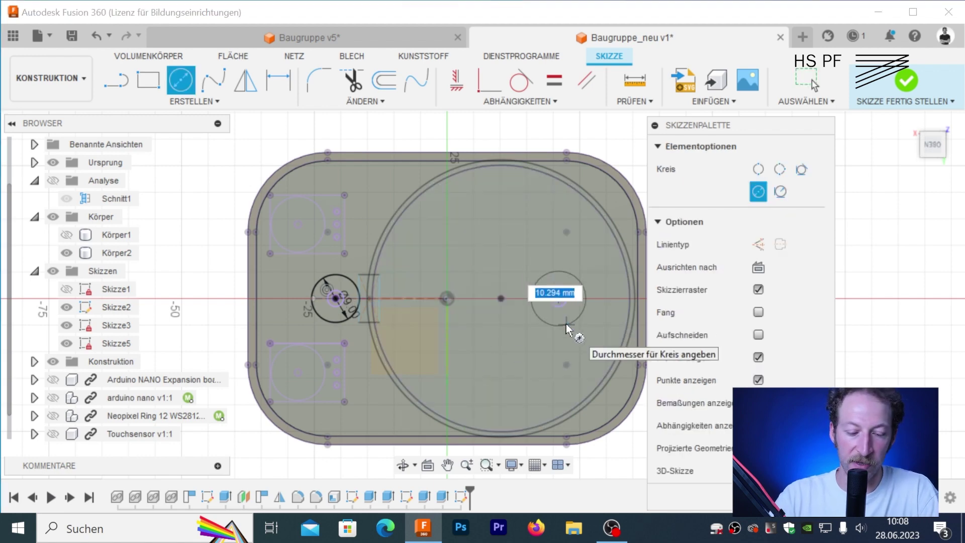
pyautogui.write('9')
pyautogui.press('Tab')
pyautogui.press('Return')
pyautogui.press('Escape')
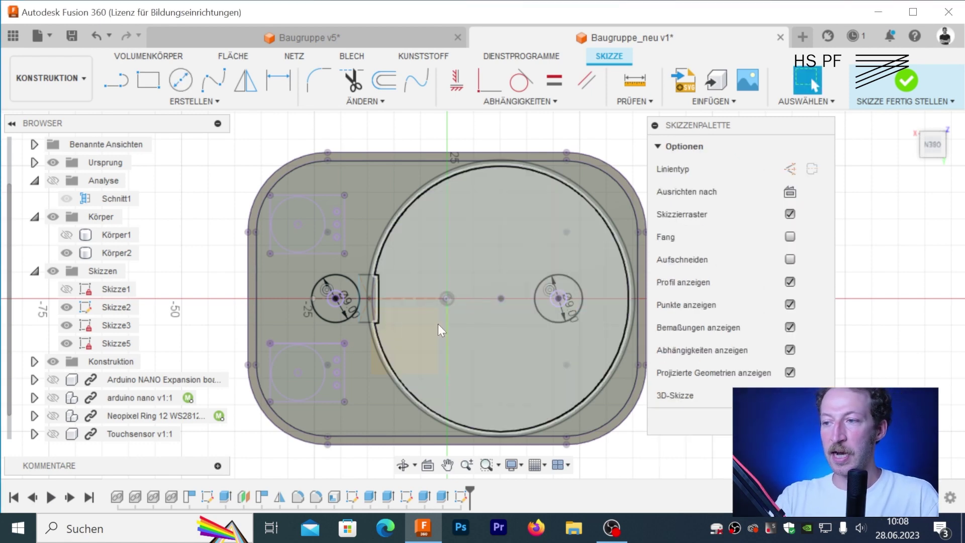
pyautogui.keyDown('shift'); pyautogui.moveTo(438, 324); pyautogui.dragTo(455, 298, button='middle'); pyautogui.keyUp('shift')
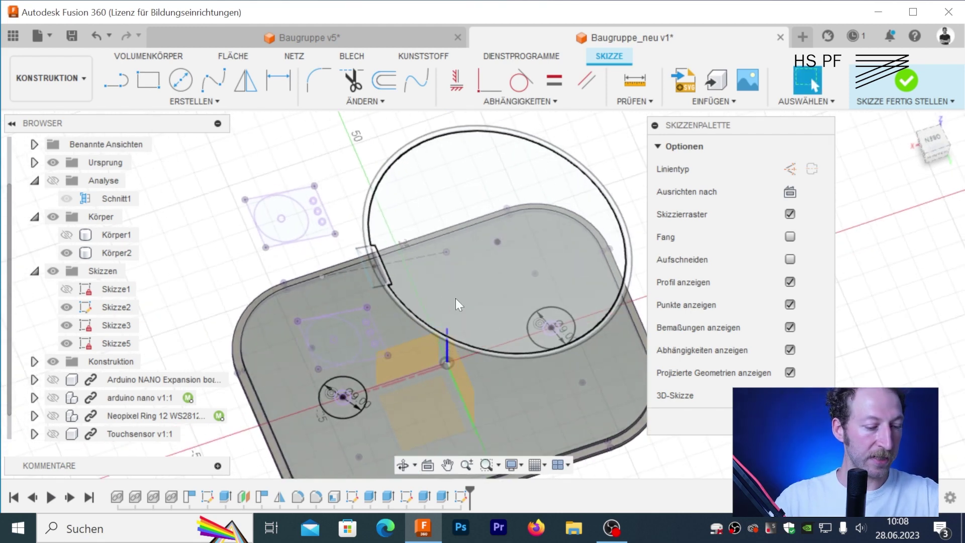